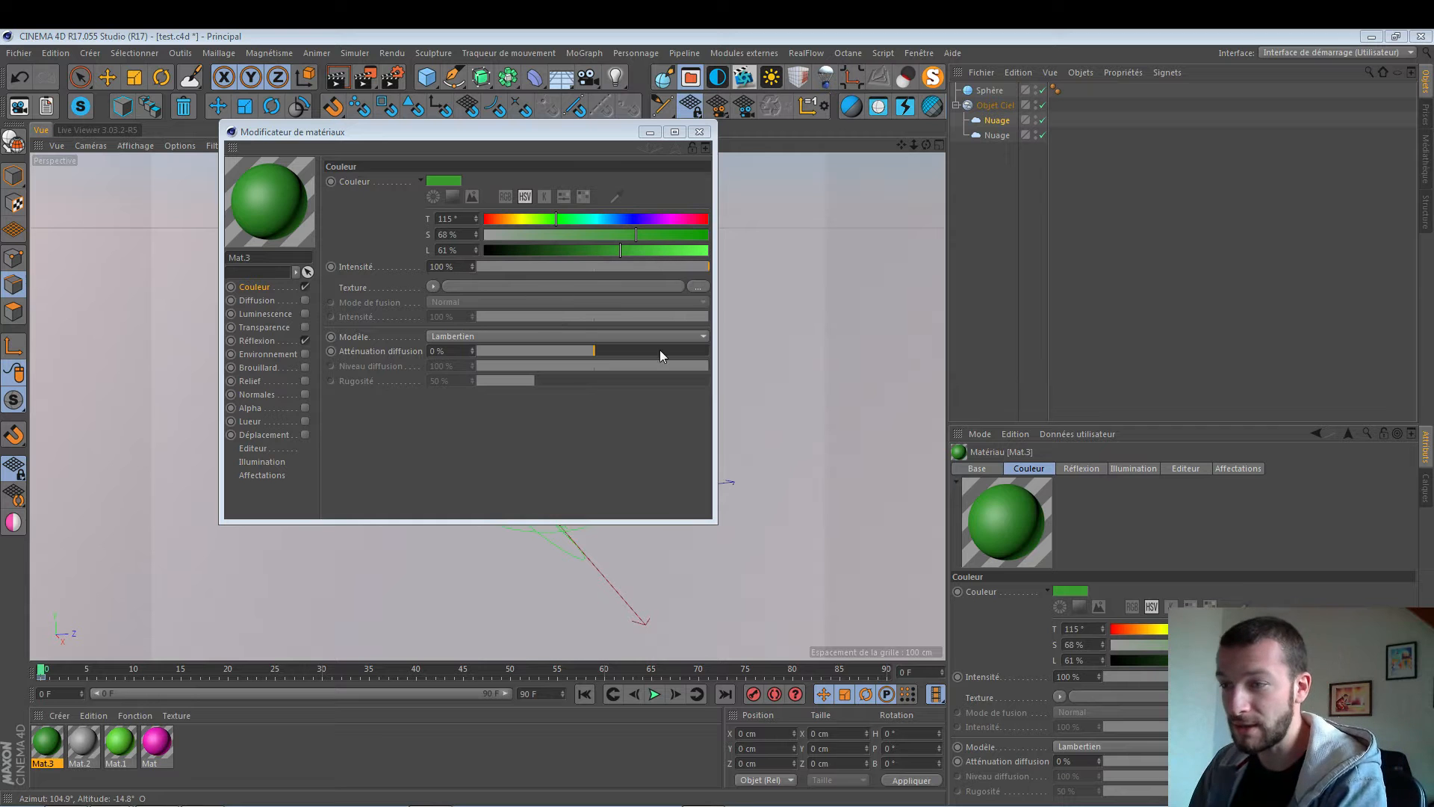
Switch to the YouTube page in the browser, subscribe to the MHSTuts channel and enable all notifications for it.
{"action": "left_click", "coordinate": [639, 523]}
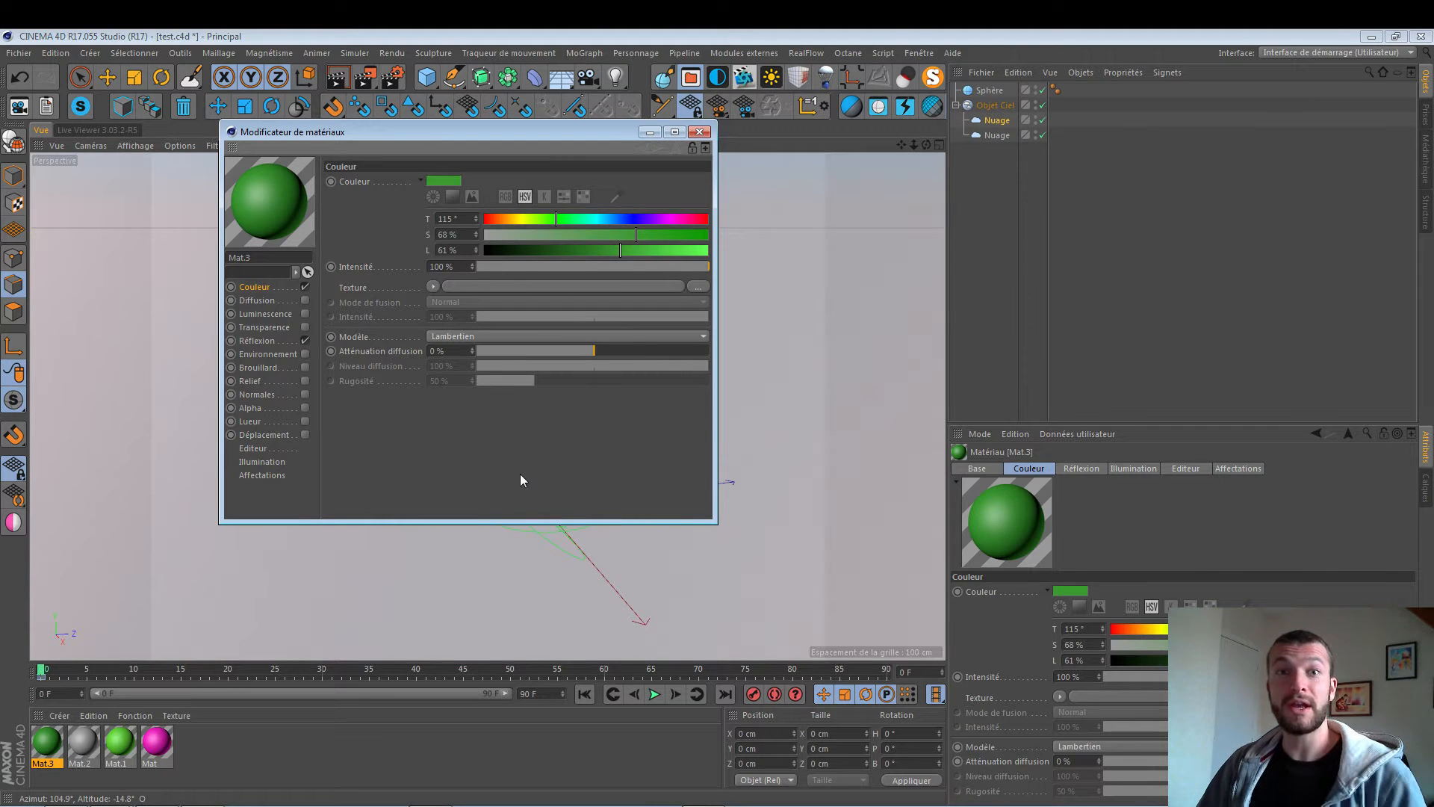
{"action": "key", "text": "alt+Tab"}
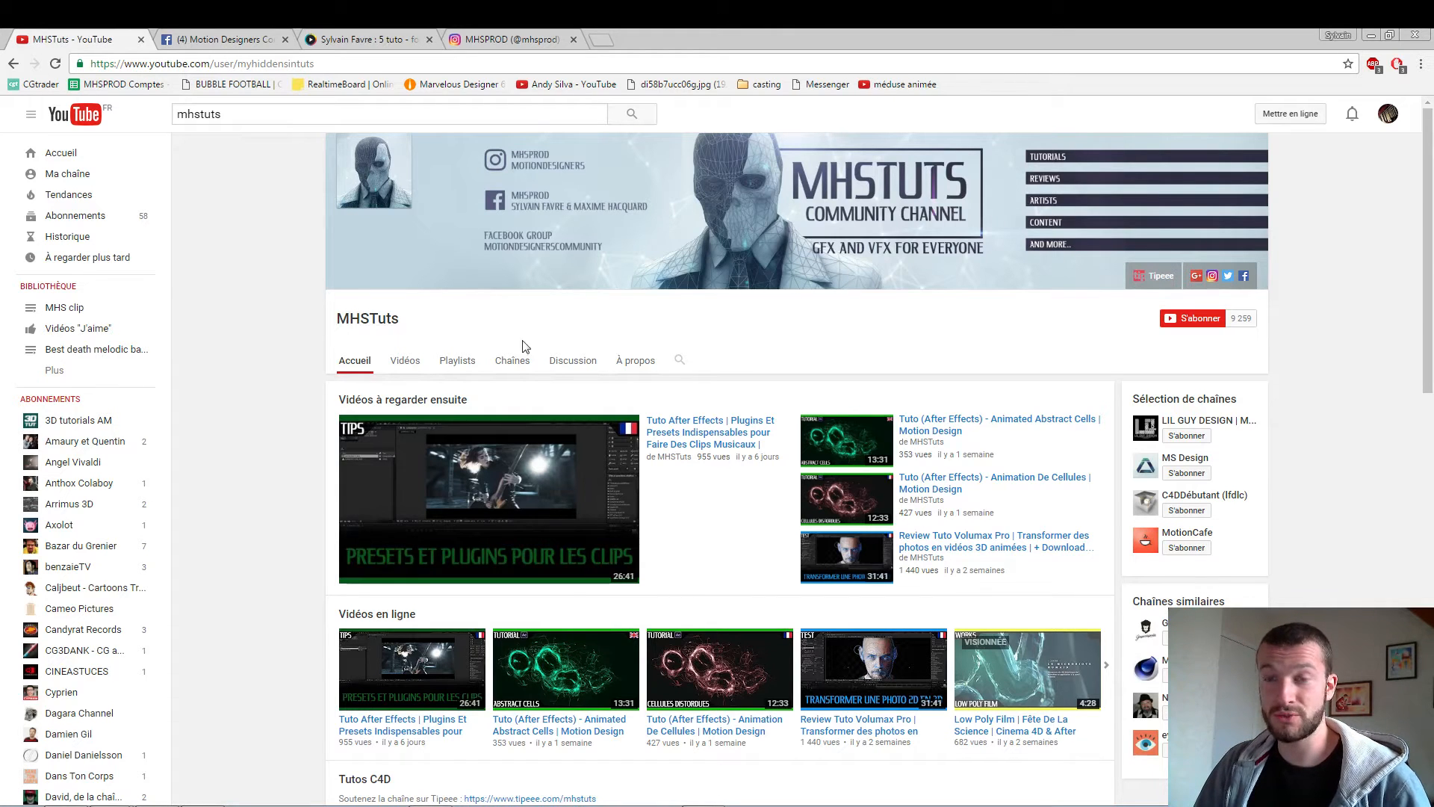
{"action": "left_click", "coordinate": [1195, 319]}
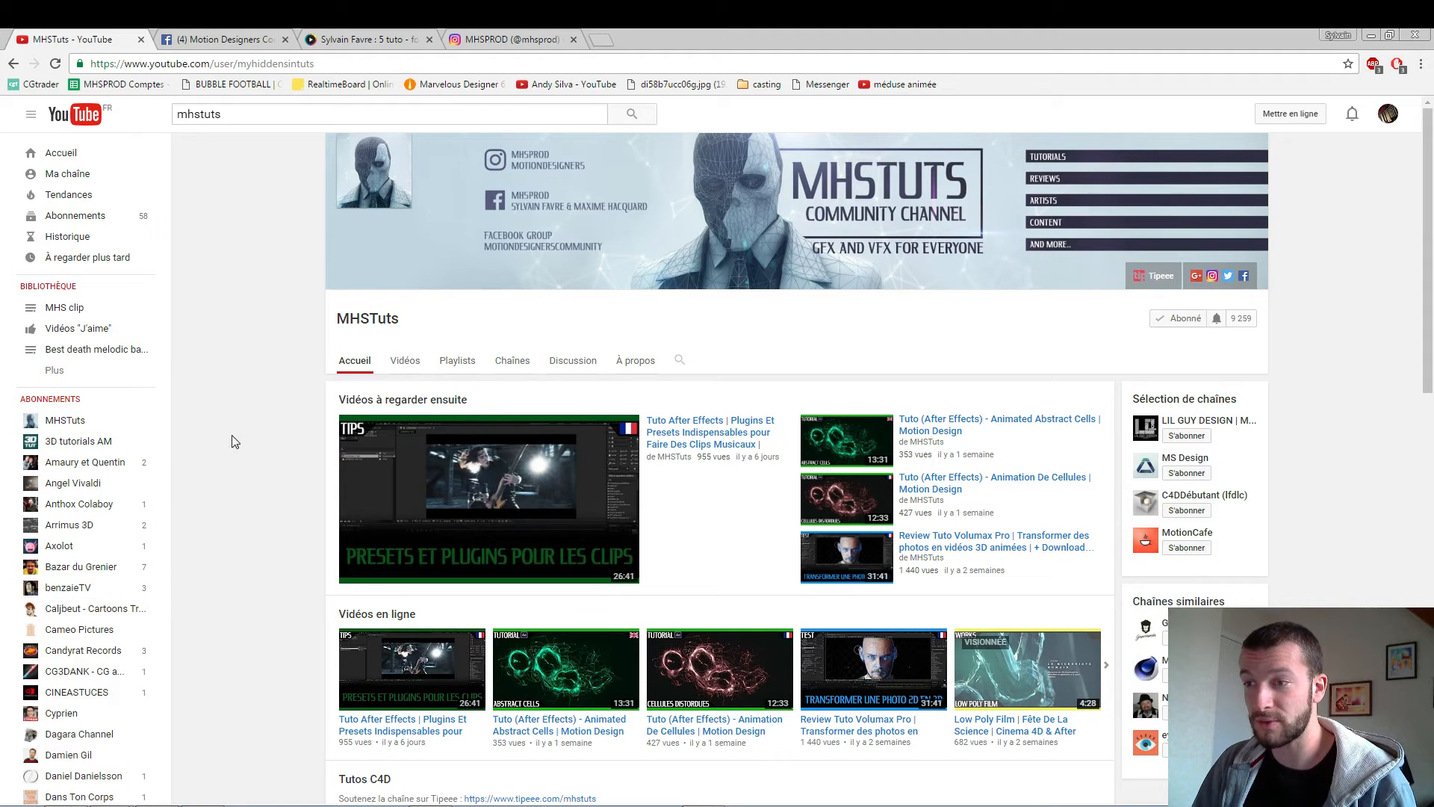
{"action": "left_click", "coordinate": [1214, 326]}
{"action": "left_click", "coordinate": [647, 411]}
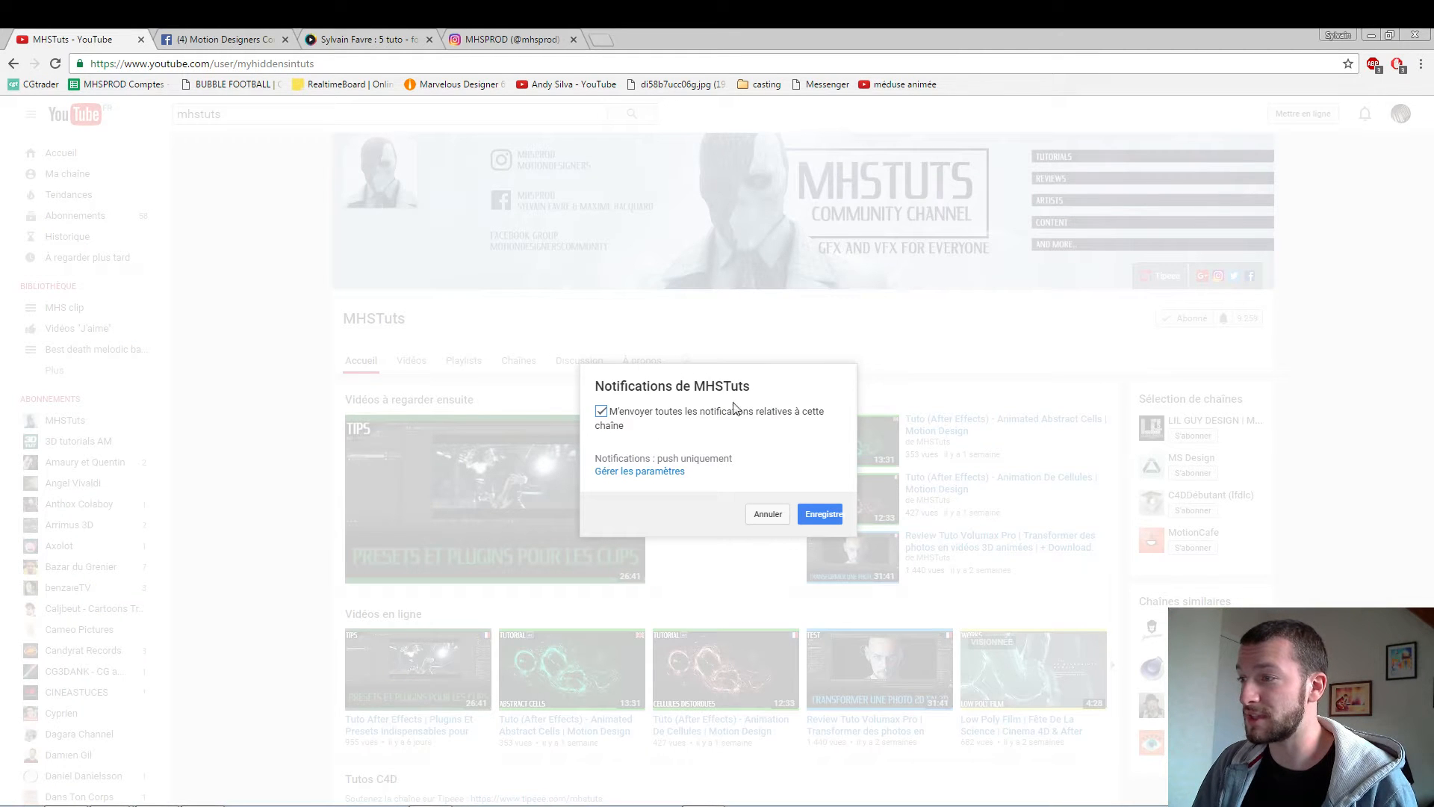
Open the account notification settings and review the delivery options for subscription notifications.
{"action": "left_click", "coordinate": [652, 472]}
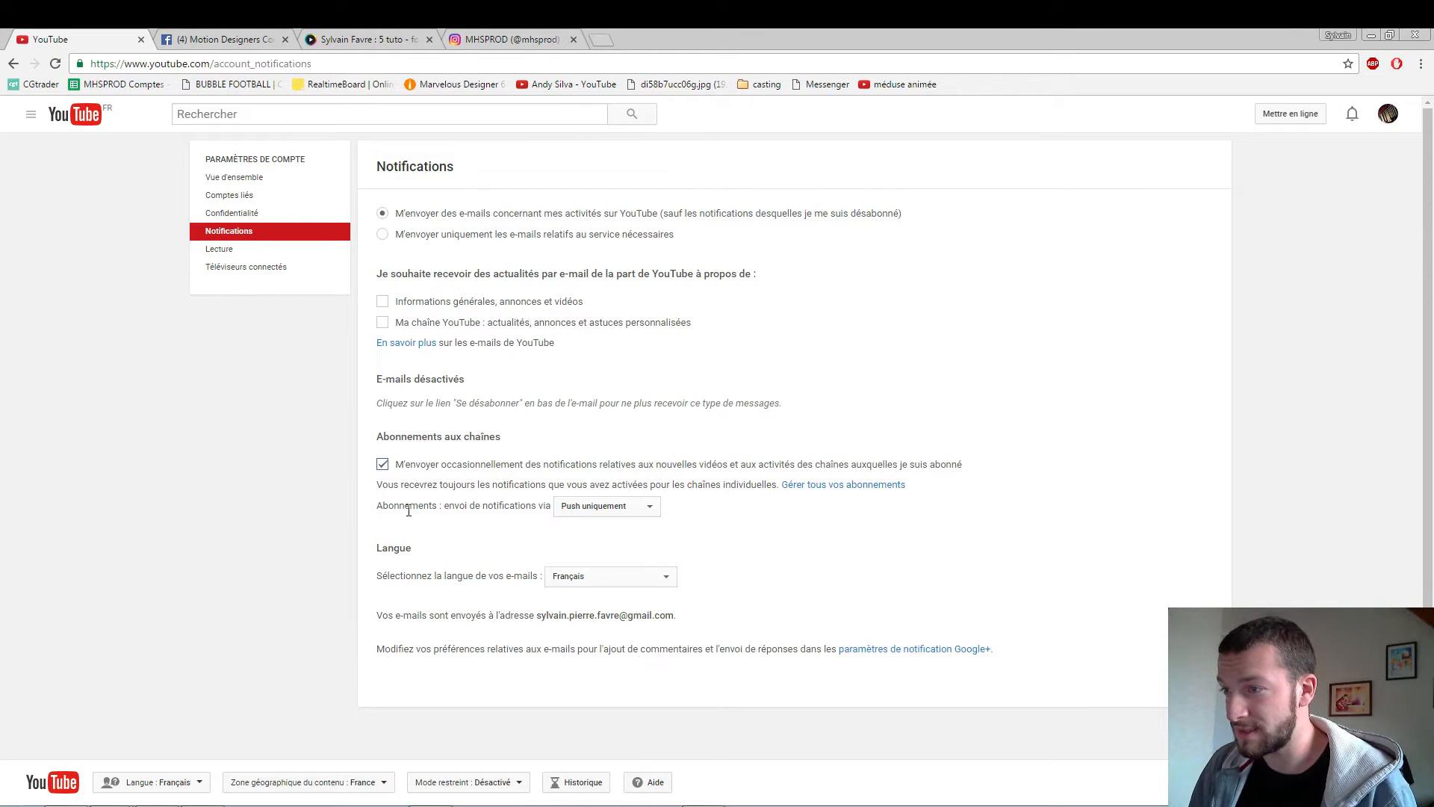
{"action": "left_click", "coordinate": [602, 506]}
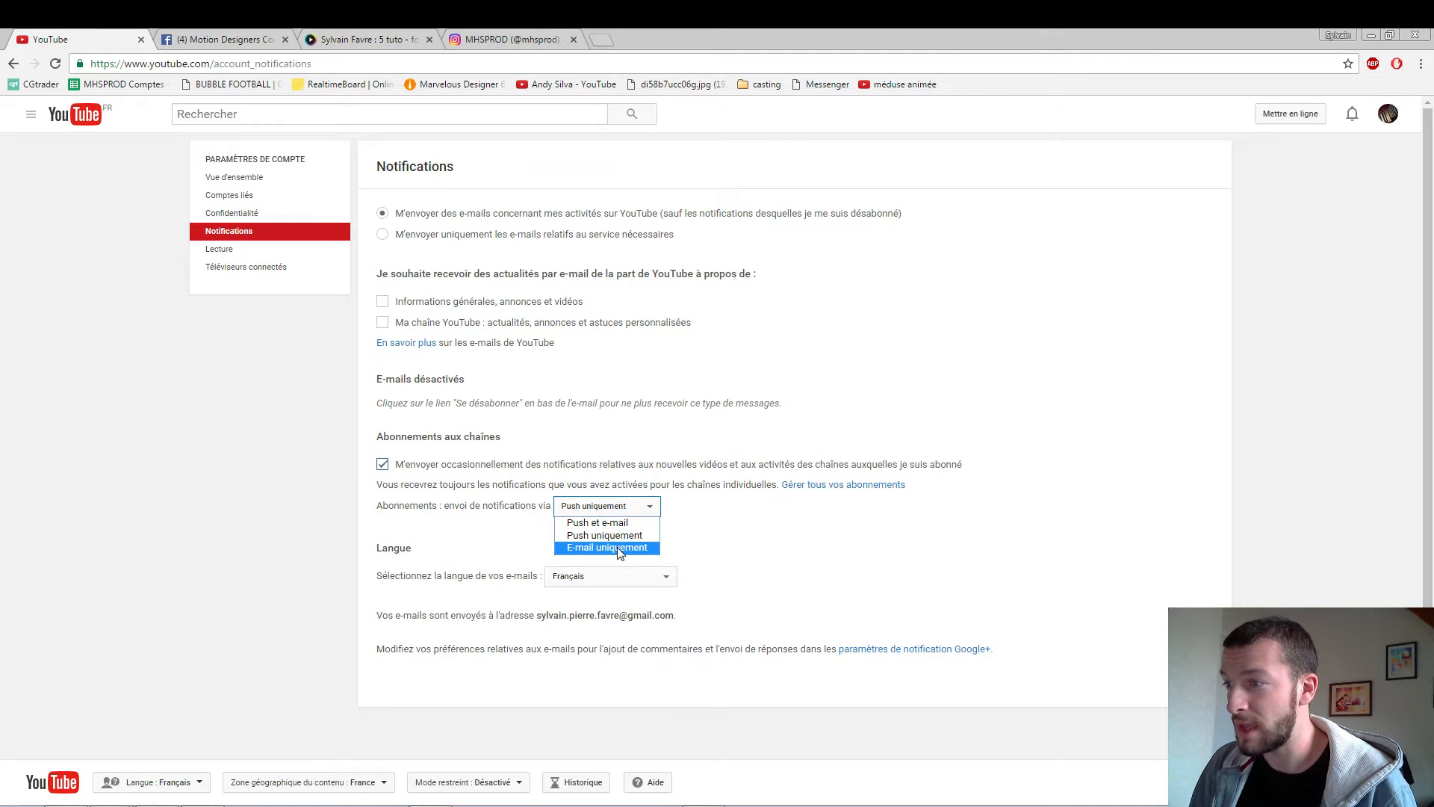
{"action": "left_click", "coordinate": [770, 542]}
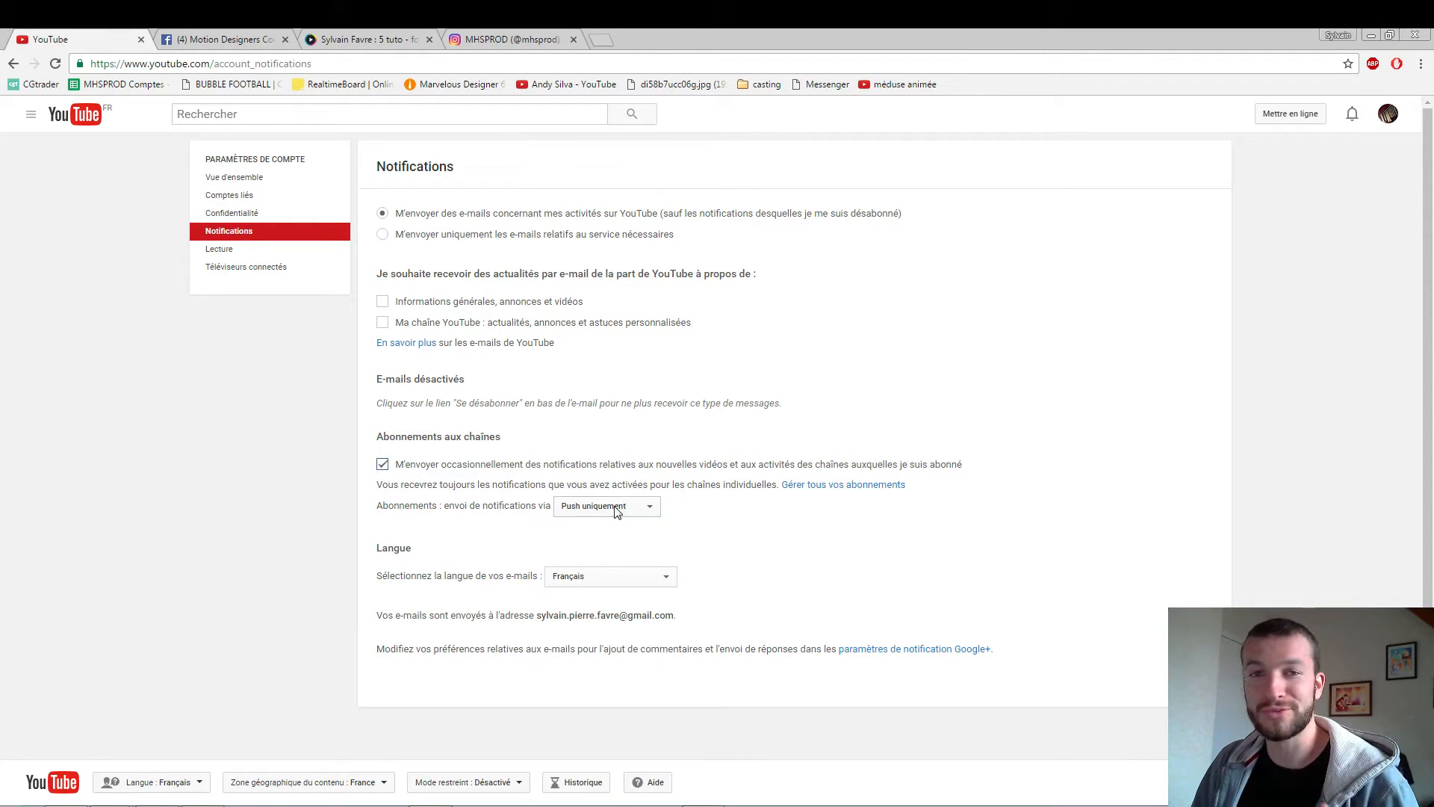
In the subscription manager, enable and save all notifications for the channel listed just below Joueur Du Grenier.
{"action": "left_click", "coordinate": [833, 486]}
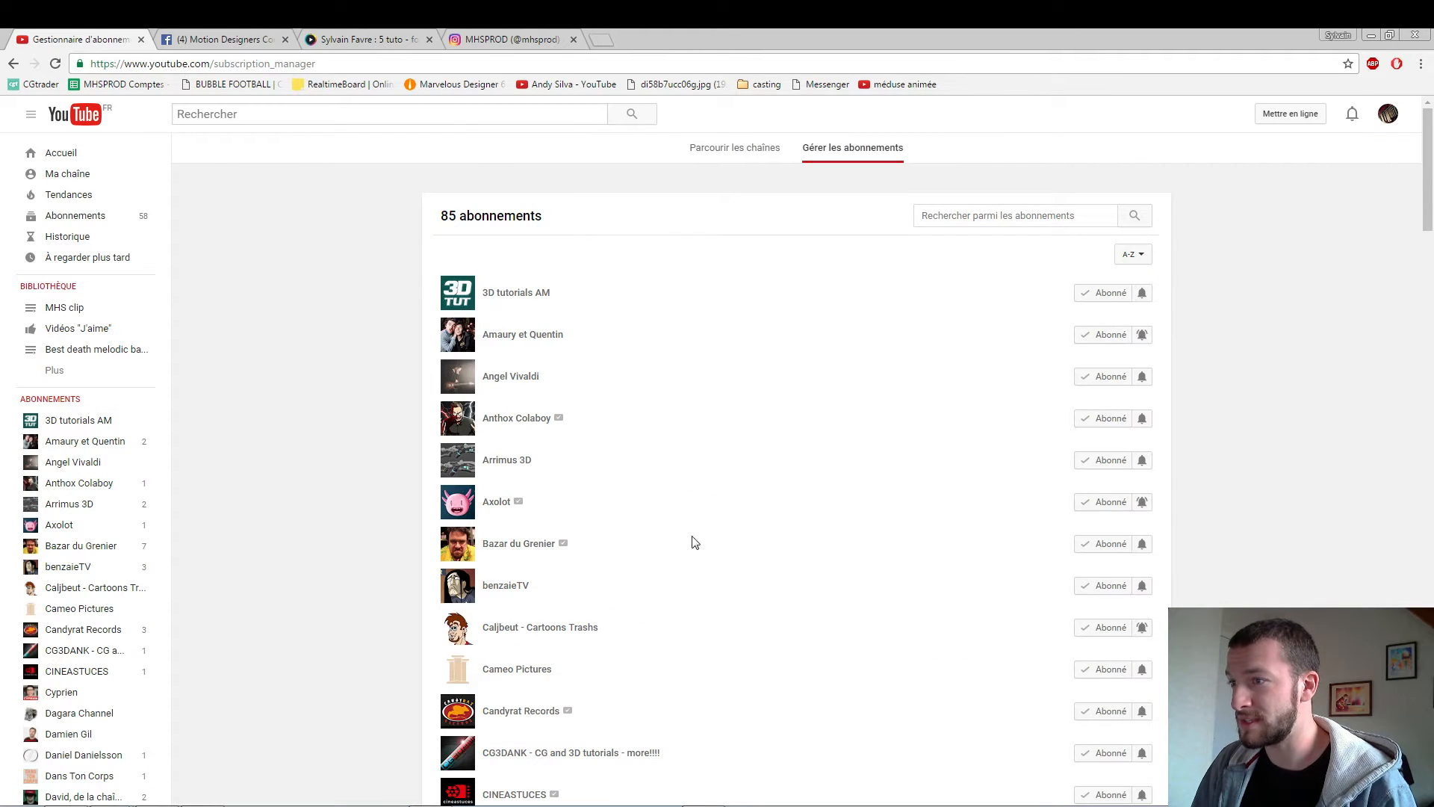
{"action": "scroll", "coordinate": [634, 527], "scroll_direction": "down", "scroll_amount": 5}
{"action": "scroll", "coordinate": [648, 523], "scroll_direction": "down", "scroll_amount": 3}
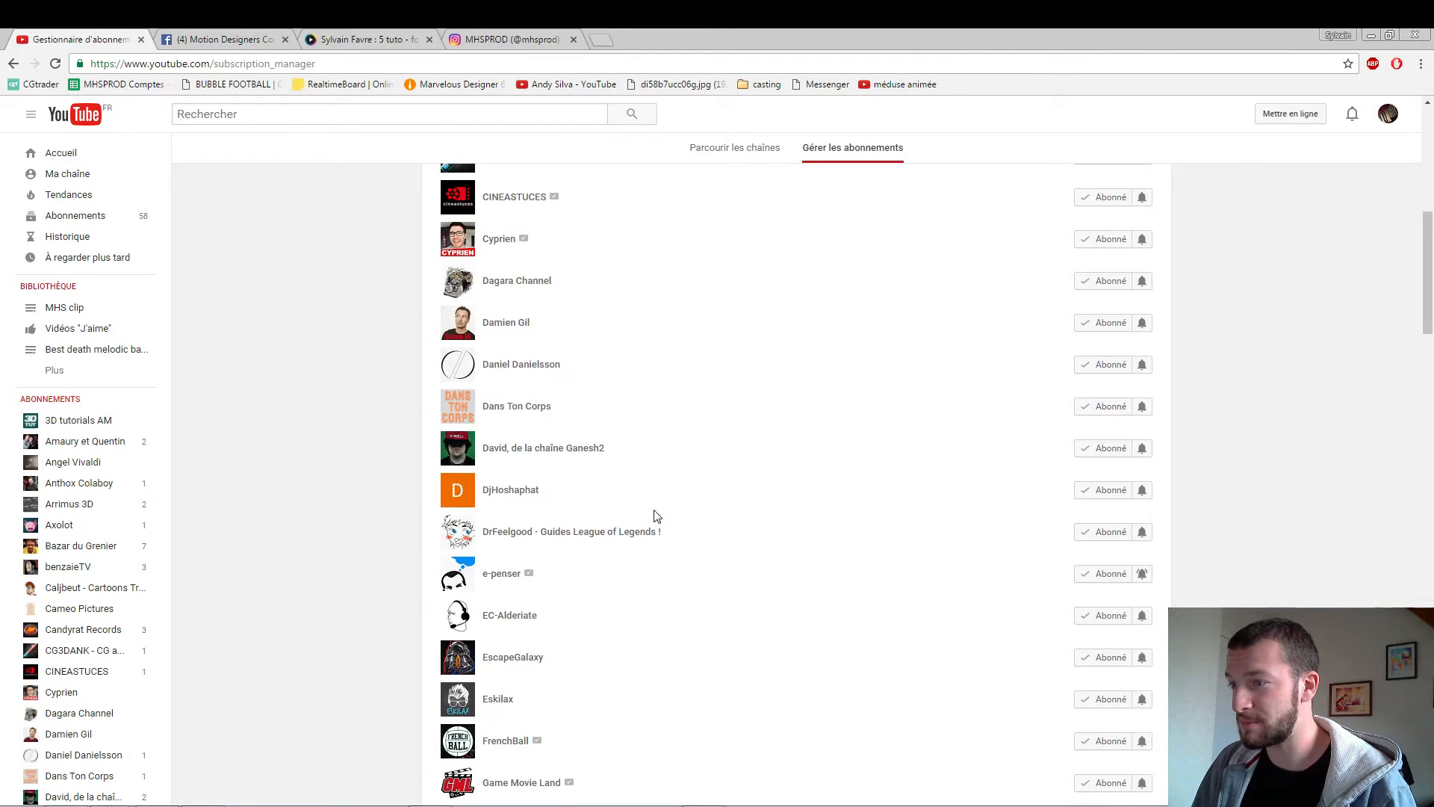
{"action": "scroll", "coordinate": [650, 514], "scroll_direction": "down", "scroll_amount": 8}
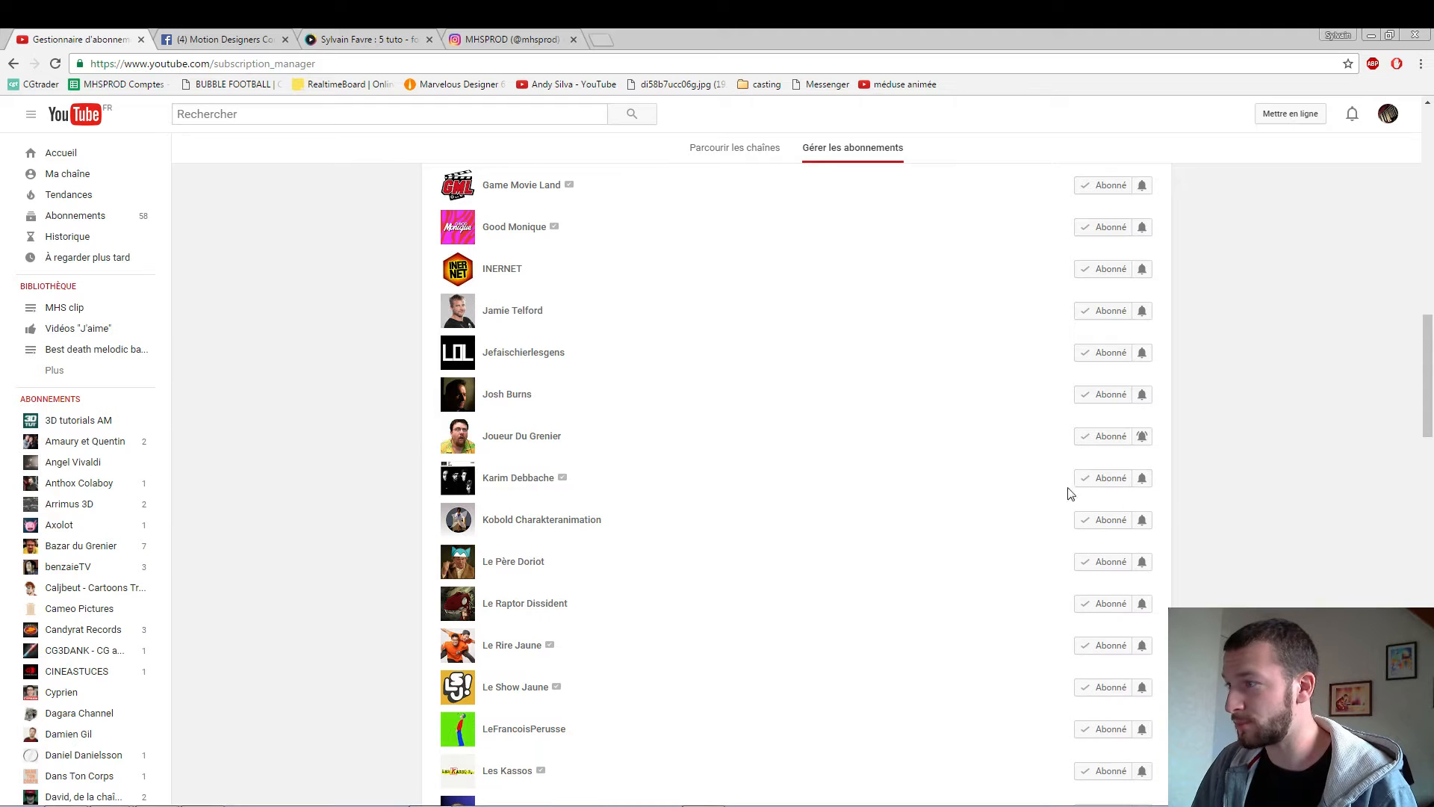
{"action": "left_click", "coordinate": [1140, 477]}
{"action": "left_click", "coordinate": [637, 415]}
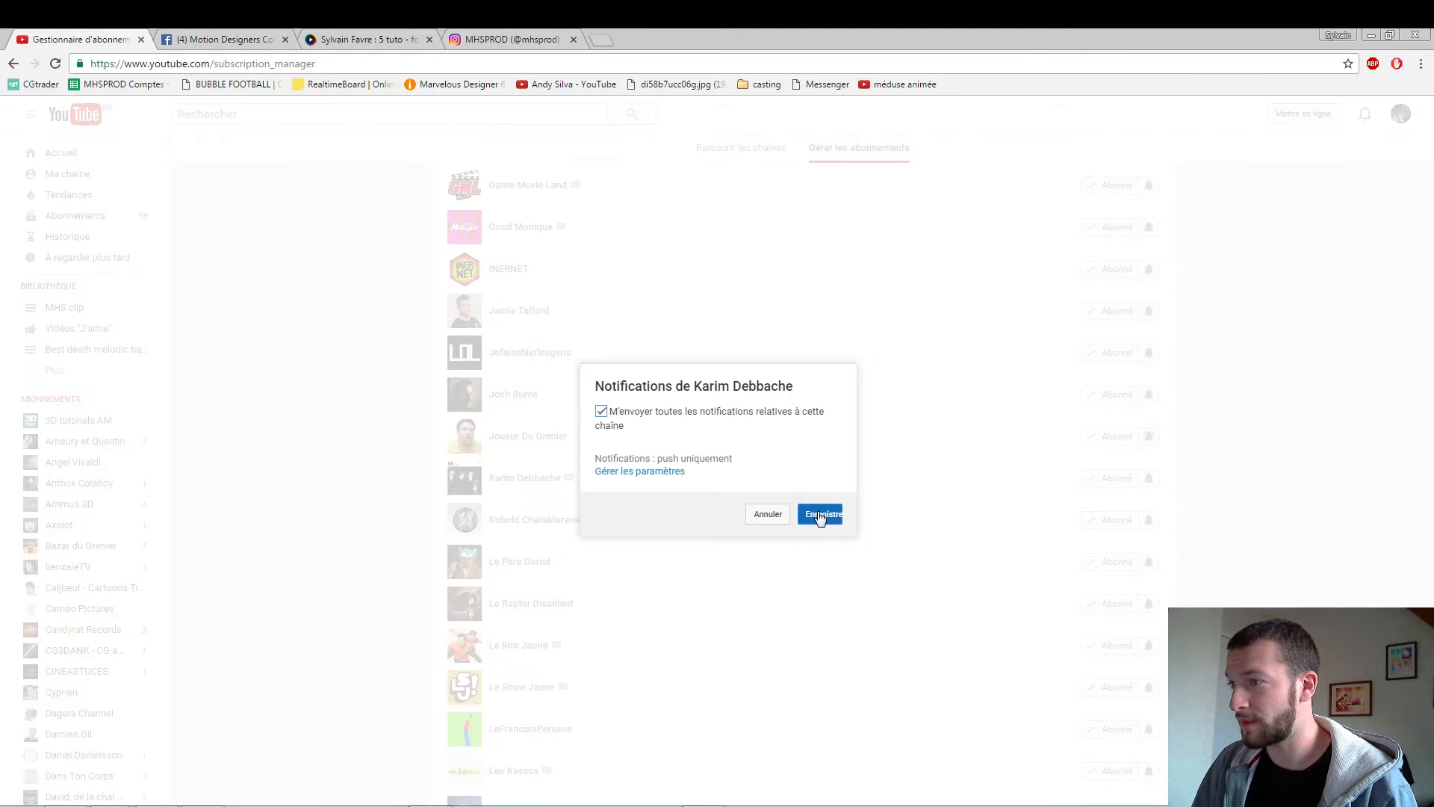
{"action": "left_click", "coordinate": [819, 515]}
Return to Cinema 4D, reposition the material editor and set Mat.3's colour to T 180°, S 35 %, L 56 %.
{"action": "mouse_move", "coordinate": [534, 484]}
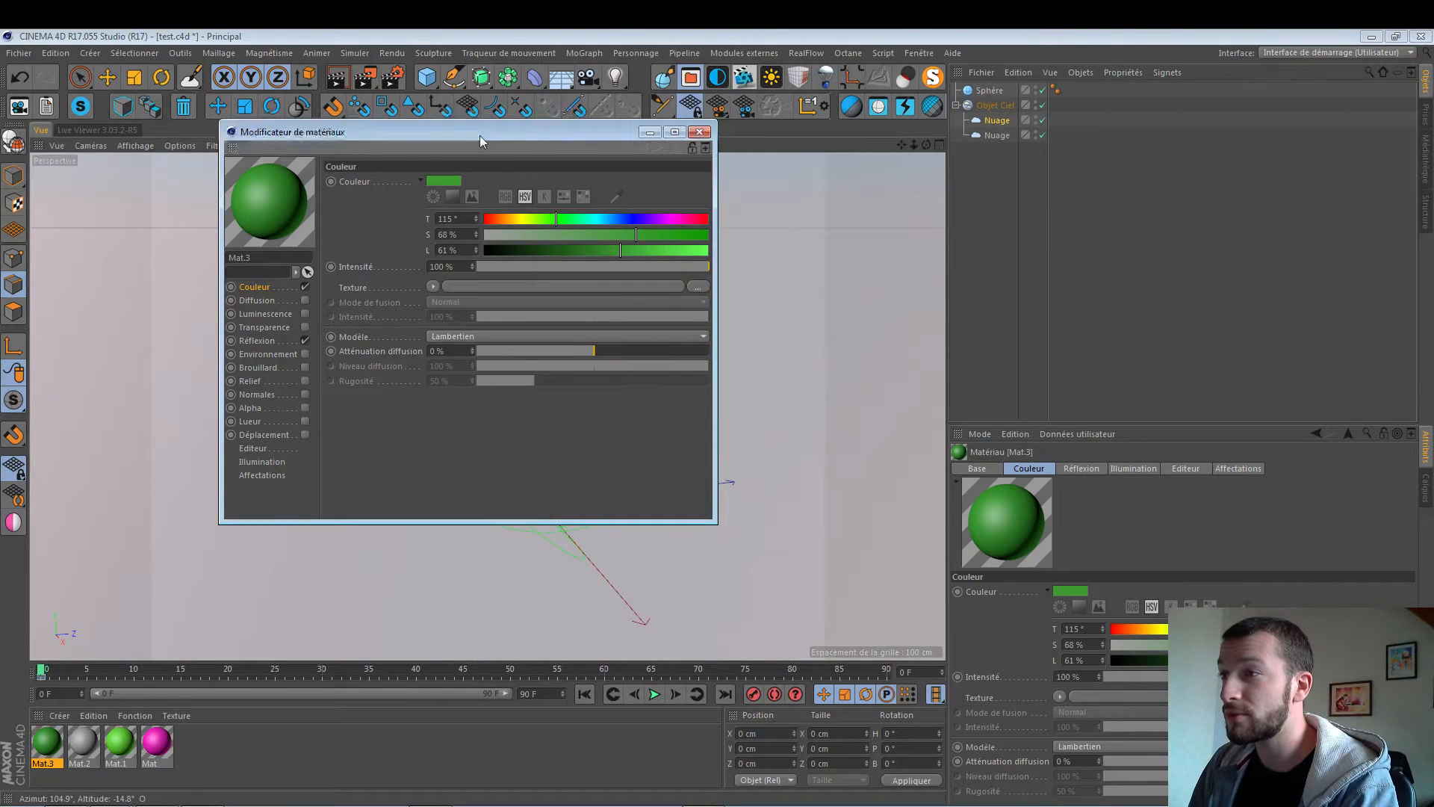
{"action": "left_click_drag", "start_coordinate": [480, 135], "coordinate": [601, 226]}
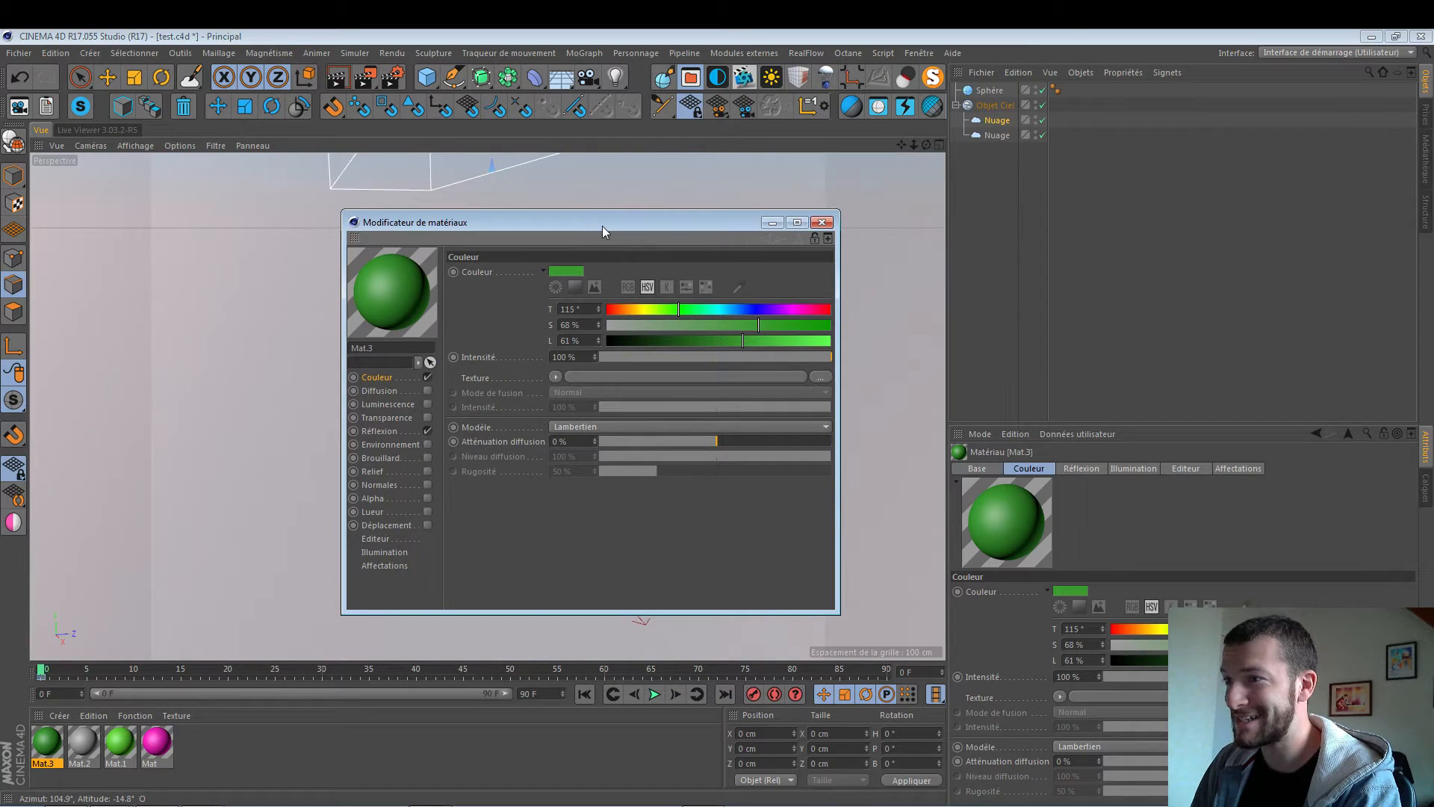
{"action": "left_click_drag", "start_coordinate": [602, 225], "coordinate": [562, 214]}
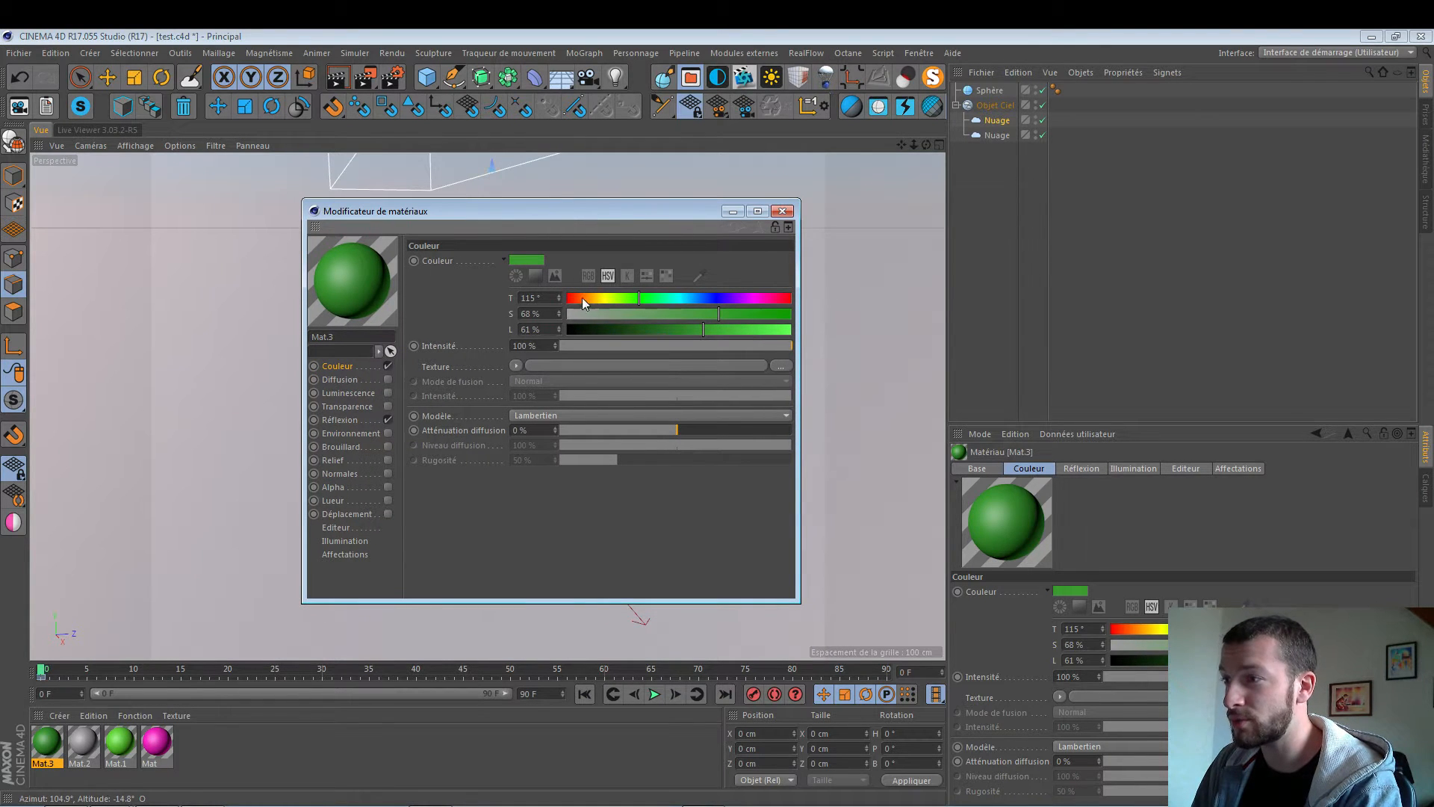
{"action": "left_click_drag", "start_coordinate": [653, 301], "coordinate": [691, 330]}
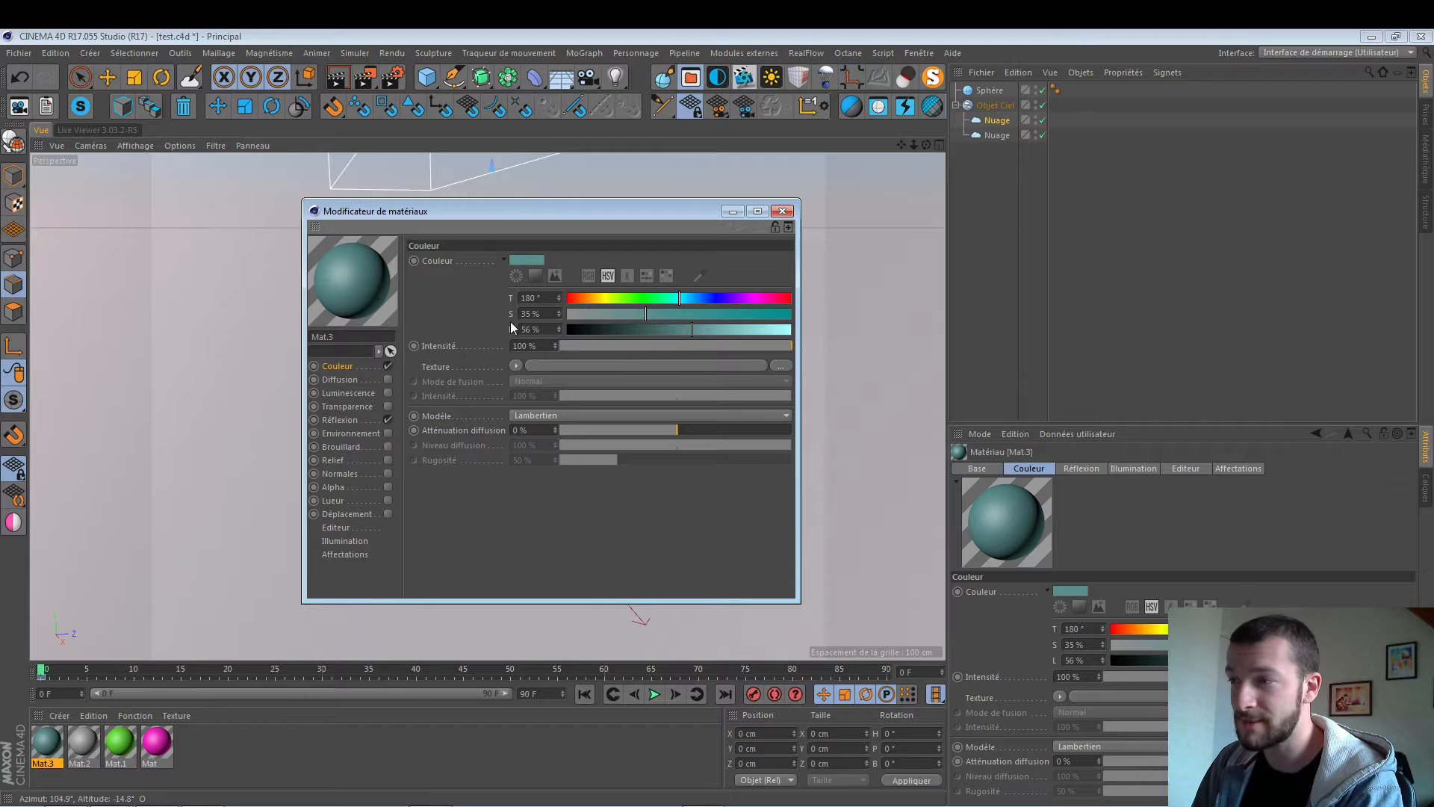
Show the colour wheel, pick a red of about T 7° and S 84 %, and enlarge the material editor window.
{"action": "left_click", "coordinate": [516, 277]}
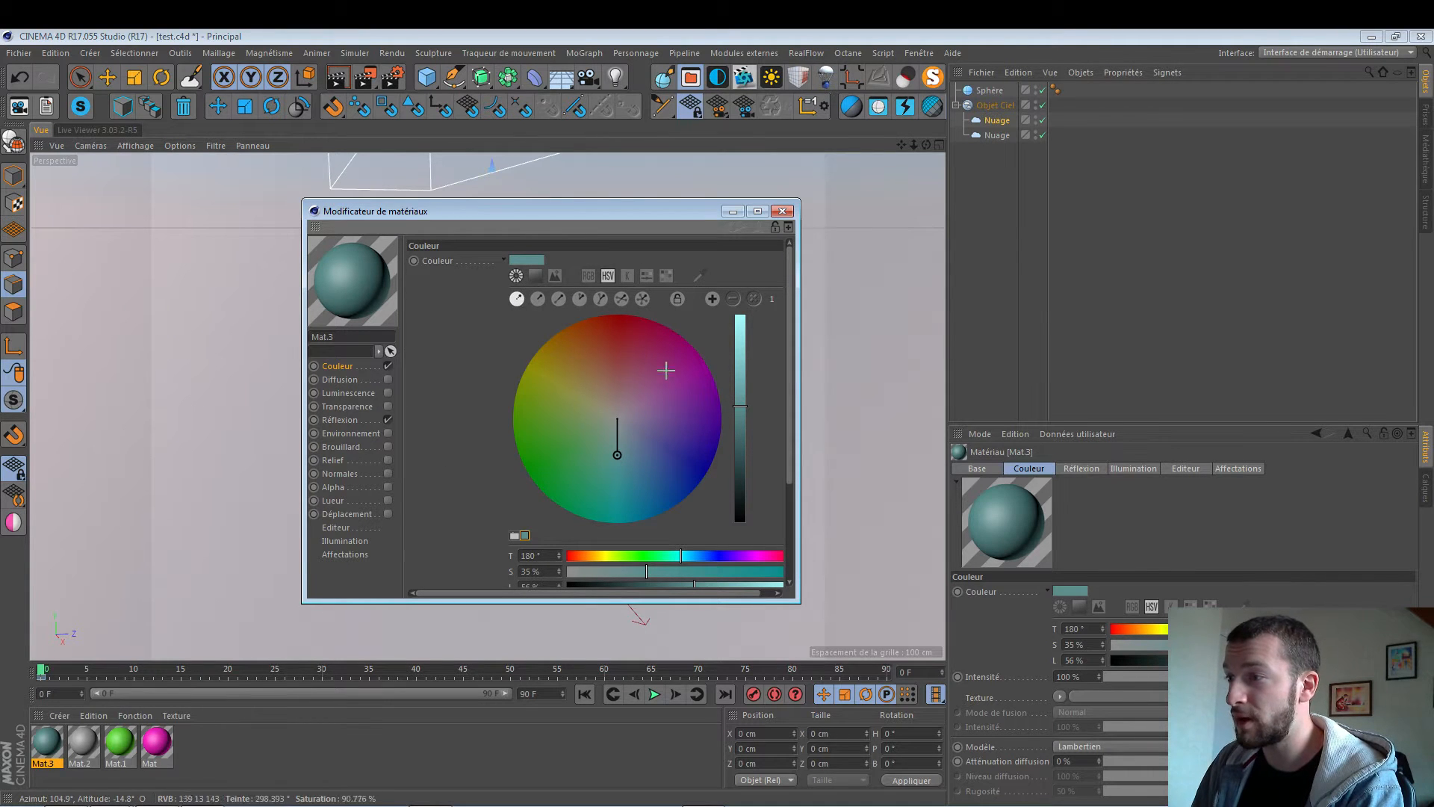
{"action": "left_click_drag", "start_coordinate": [617, 455], "coordinate": [607, 331]}
{"action": "left_click_drag", "start_coordinate": [607, 215], "coordinate": [564, 92]}
{"action": "left_click_drag", "start_coordinate": [751, 480], "coordinate": [956, 730]}
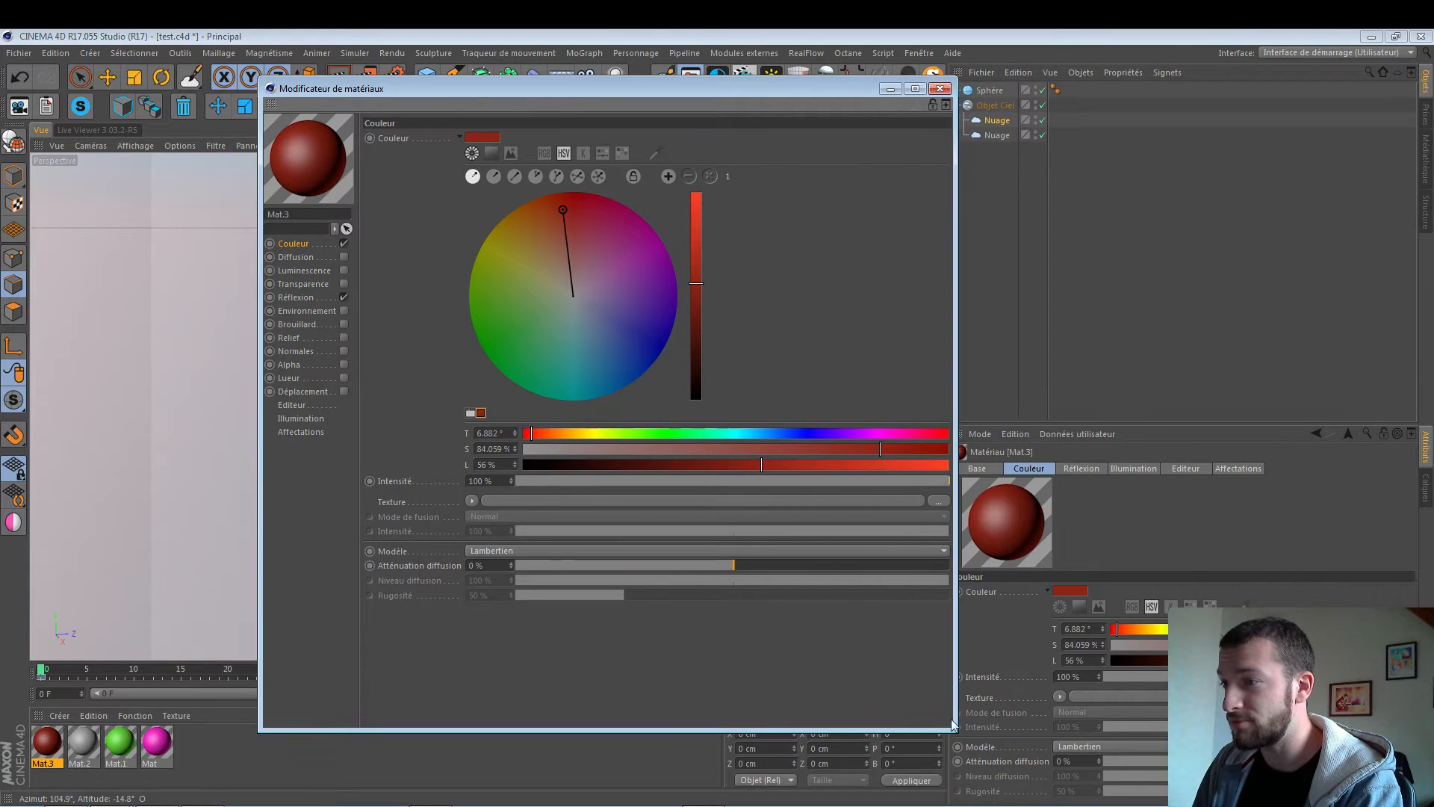
Refine Mat.3's red with the wheel and its brightness slider to about T 2°, S 77 %, L 69 %.
{"action": "mouse_move", "coordinate": [564, 210]}
{"action": "left_mouse_down"}
{"action": "mouse_move", "coordinate": [538, 272]}
{"action": "mouse_move", "coordinate": [567, 212]}
{"action": "left_mouse_up"}
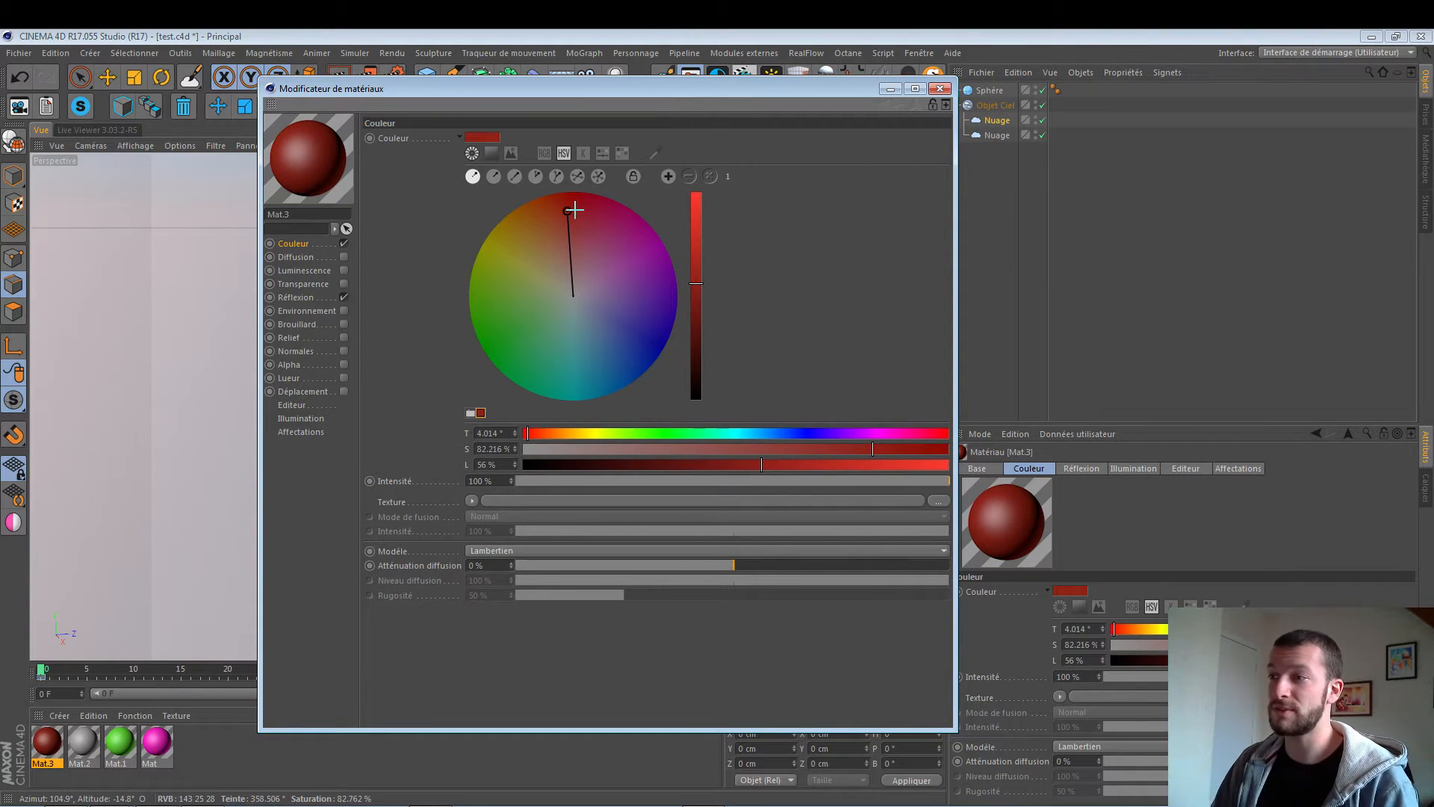
{"action": "mouse_move", "coordinate": [565, 208]}
{"action": "left_mouse_down"}
{"action": "mouse_move", "coordinate": [550, 202]}
{"action": "mouse_move", "coordinate": [572, 198]}
{"action": "mouse_move", "coordinate": [563, 216]}
{"action": "mouse_move", "coordinate": [581, 203]}
{"action": "mouse_move", "coordinate": [569, 289]}
{"action": "mouse_move", "coordinate": [569, 196]}
{"action": "mouse_move", "coordinate": [574, 229]}
{"action": "left_mouse_up"}
{"action": "mouse_move", "coordinate": [698, 284]}
{"action": "left_mouse_down"}
{"action": "mouse_move", "coordinate": [699, 209]}
{"action": "mouse_move", "coordinate": [698, 371]}
{"action": "mouse_move", "coordinate": [699, 257]}
{"action": "left_mouse_up"}
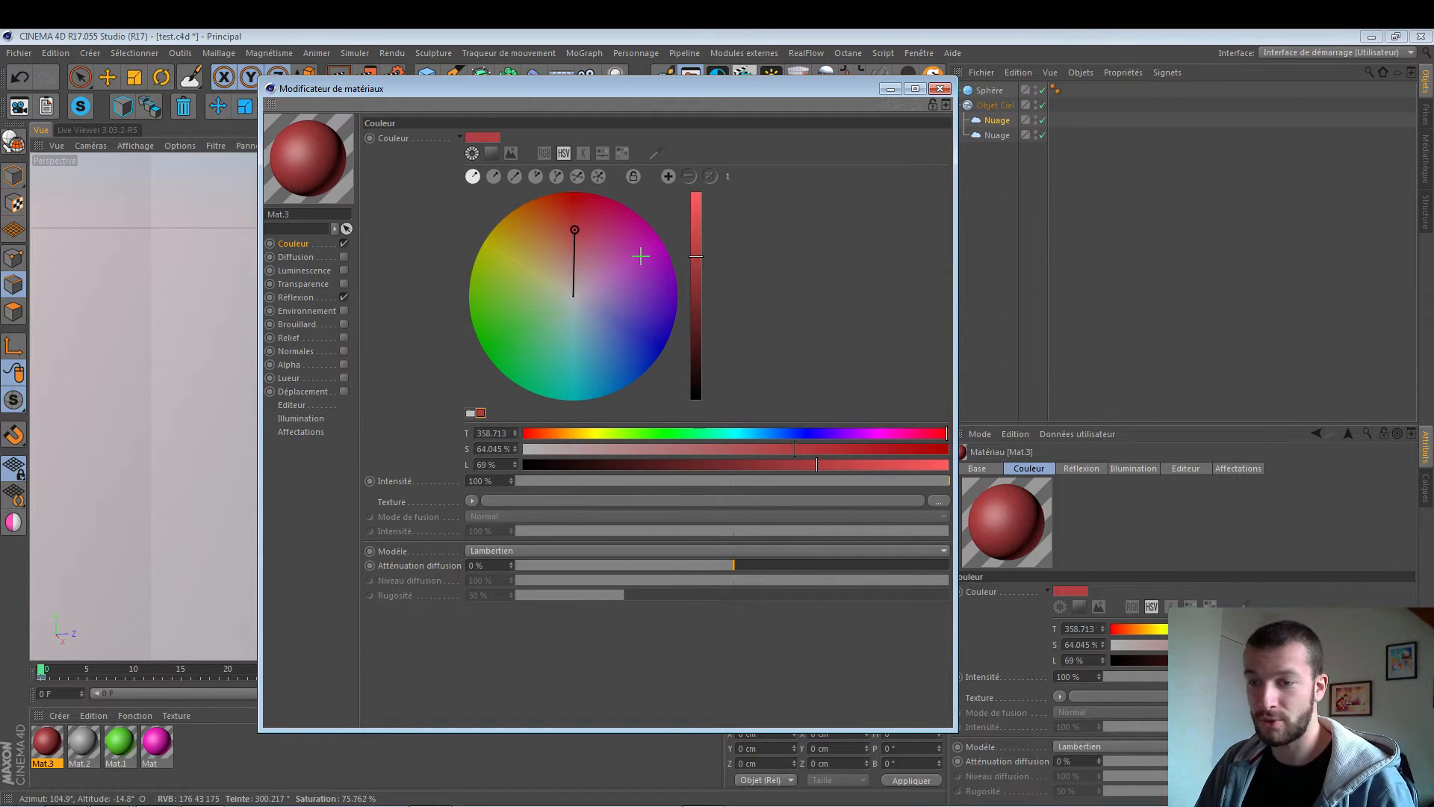
{"action": "right_click", "coordinate": [558, 282]}
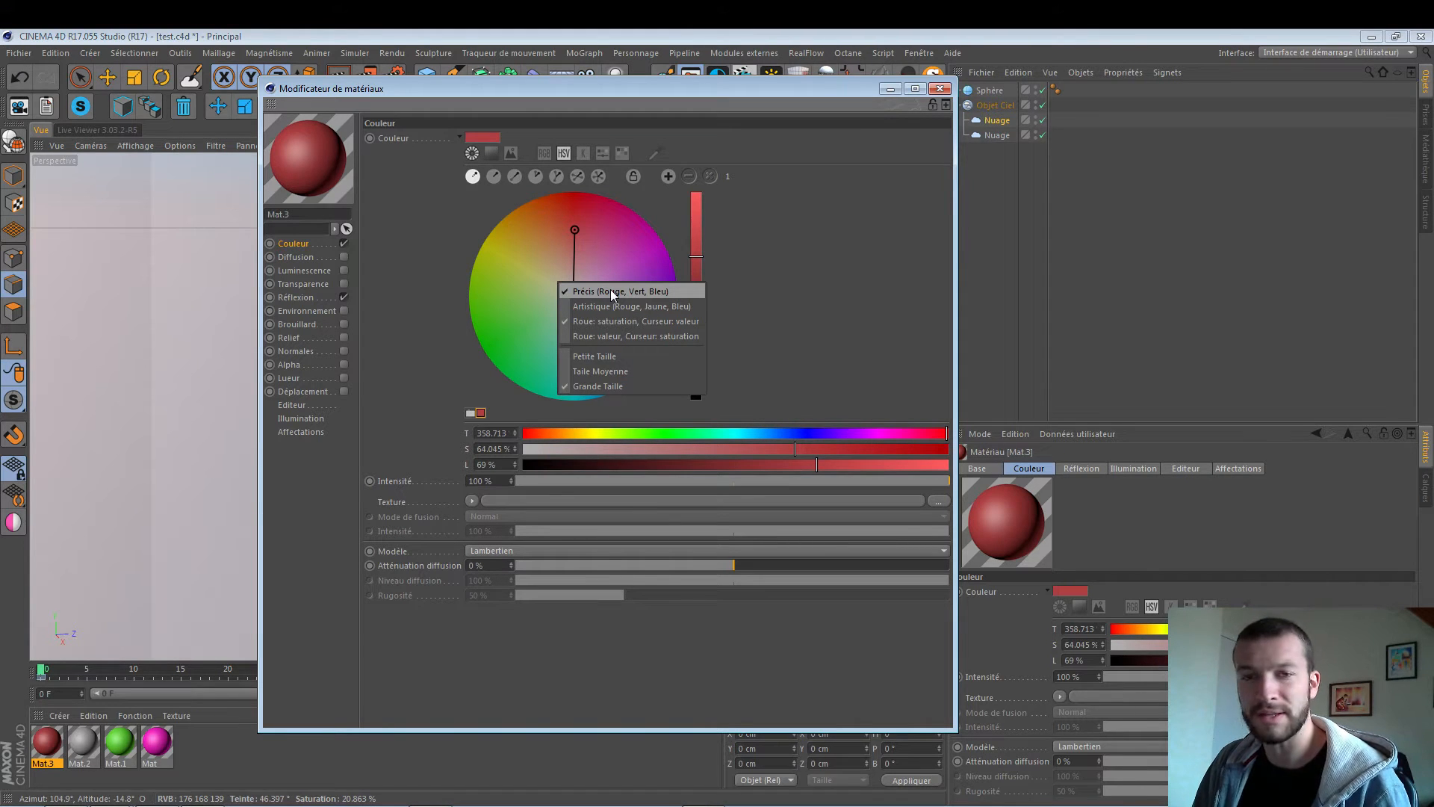
{"action": "left_click", "coordinate": [782, 264]}
{"action": "mouse_move", "coordinate": [574, 230]}
{"action": "left_mouse_down"}
{"action": "mouse_move", "coordinate": [558, 237]}
{"action": "mouse_move", "coordinate": [587, 242]}
{"action": "mouse_move", "coordinate": [570, 216]}
{"action": "left_mouse_up"}
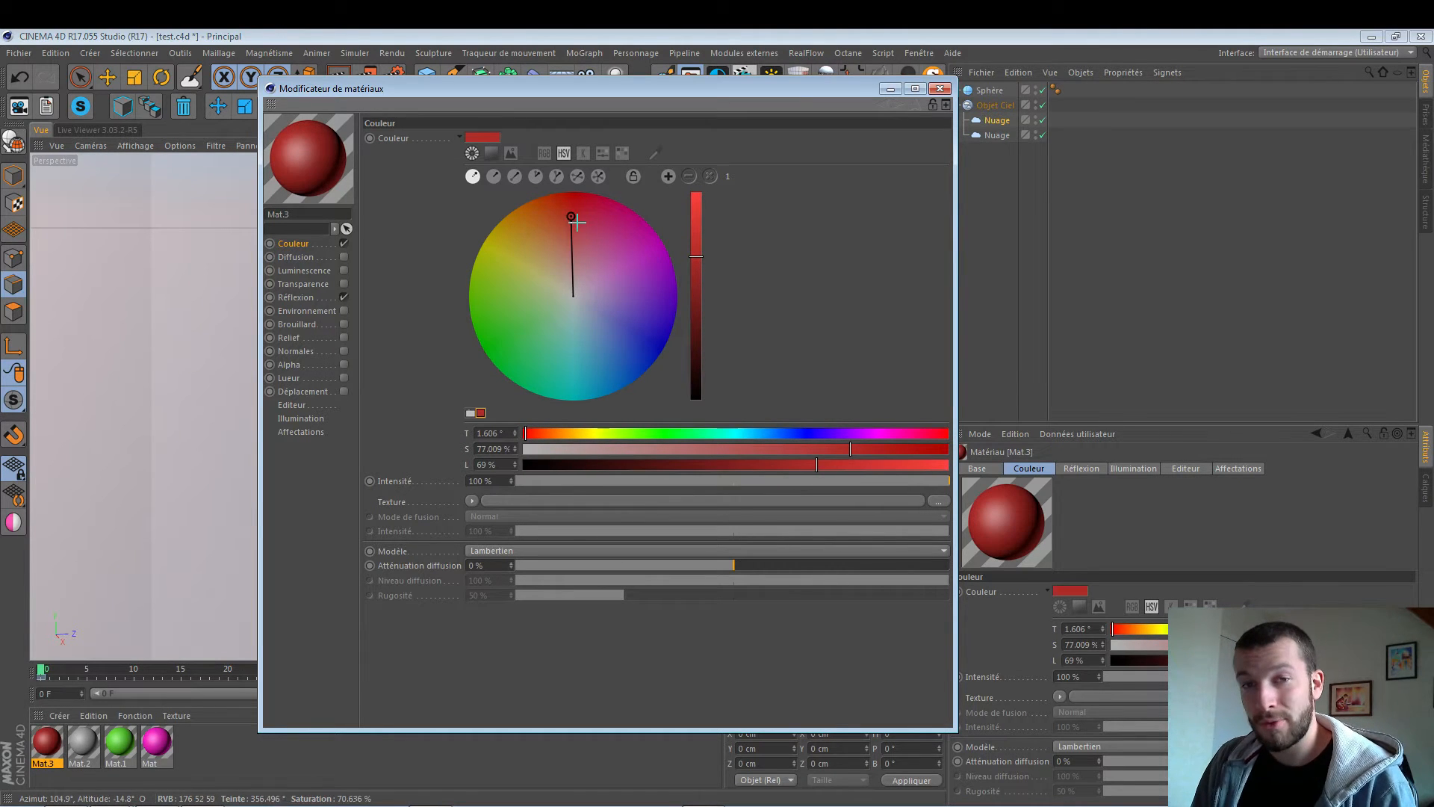
Try the wheel's Artistique (Rouge, Jaune, Bleu) mode and return it to Précis (Rouge, Vert, Bleu).
{"action": "right_click", "coordinate": [531, 238]}
{"action": "left_click", "coordinate": [587, 259]}
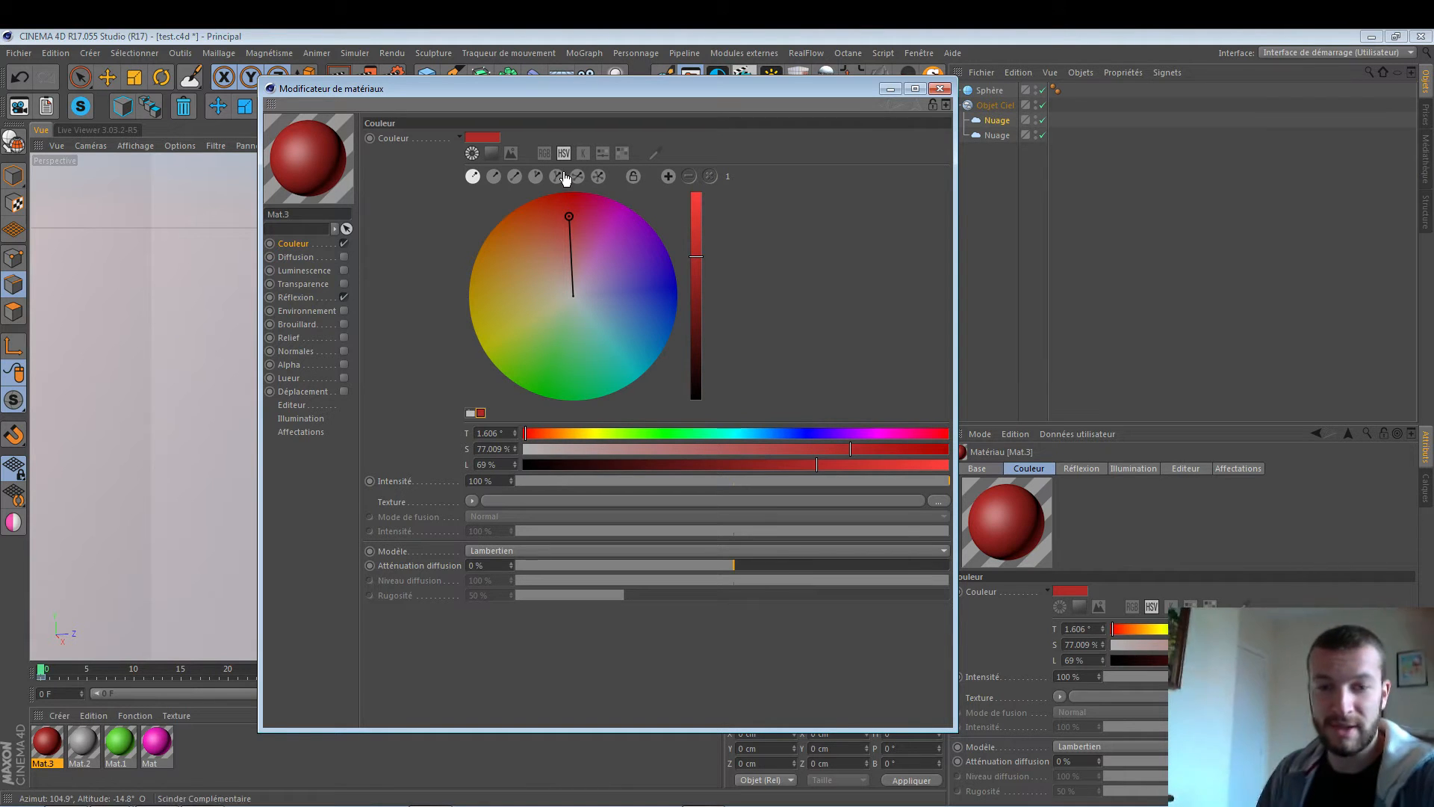
{"action": "right_click", "coordinate": [608, 250]}
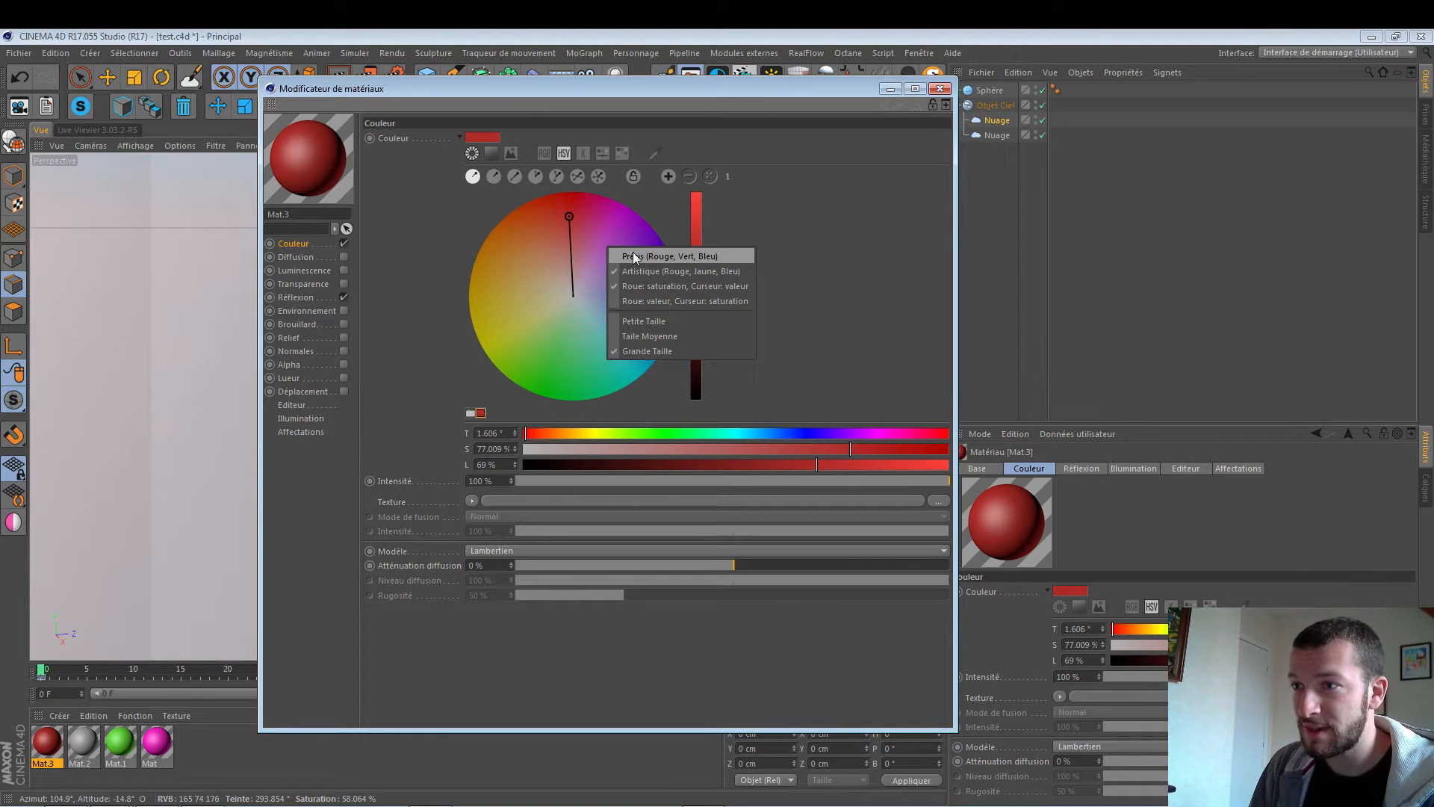
{"action": "left_click", "coordinate": [639, 256]}
Set the wheel to Artistique (Rouge, Jaune, Bleu) and pick an orange of about T 24° and S 63 % for Mat.3.
{"action": "mouse_move", "coordinate": [556, 209]}
{"action": "left_mouse_down"}
{"action": "mouse_move", "coordinate": [576, 215]}
{"action": "mouse_move", "coordinate": [564, 198]}
{"action": "mouse_move", "coordinate": [570, 216]}
{"action": "mouse_move", "coordinate": [576, 202]}
{"action": "mouse_move", "coordinate": [546, 200]}
{"action": "mouse_move", "coordinate": [554, 228]}
{"action": "mouse_move", "coordinate": [591, 234]}
{"action": "mouse_move", "coordinate": [559, 224]}
{"action": "mouse_move", "coordinate": [562, 205]}
{"action": "mouse_move", "coordinate": [522, 202]}
{"action": "mouse_move", "coordinate": [499, 336]}
{"action": "mouse_move", "coordinate": [575, 192]}
{"action": "mouse_move", "coordinate": [479, 348]}
{"action": "mouse_move", "coordinate": [497, 233]}
{"action": "mouse_move", "coordinate": [510, 247]}
{"action": "mouse_move", "coordinate": [553, 240]}
{"action": "mouse_move", "coordinate": [480, 294]}
{"action": "mouse_move", "coordinate": [533, 221]}
{"action": "left_mouse_up"}
{"action": "right_click", "coordinate": [610, 224]}
{"action": "left_click", "coordinate": [659, 249]}
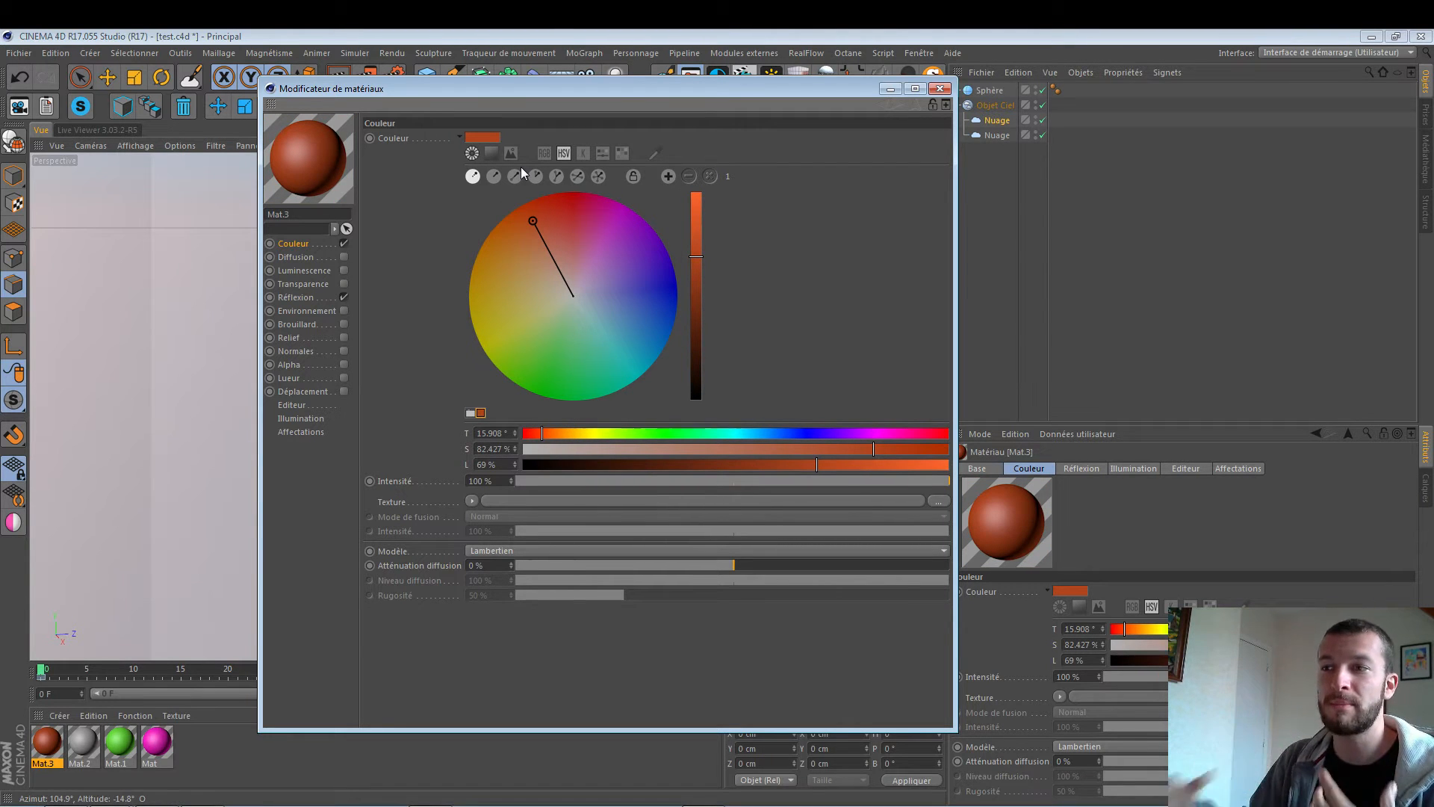
{"action": "left_click_drag", "start_coordinate": [533, 221], "coordinate": [530, 247]}
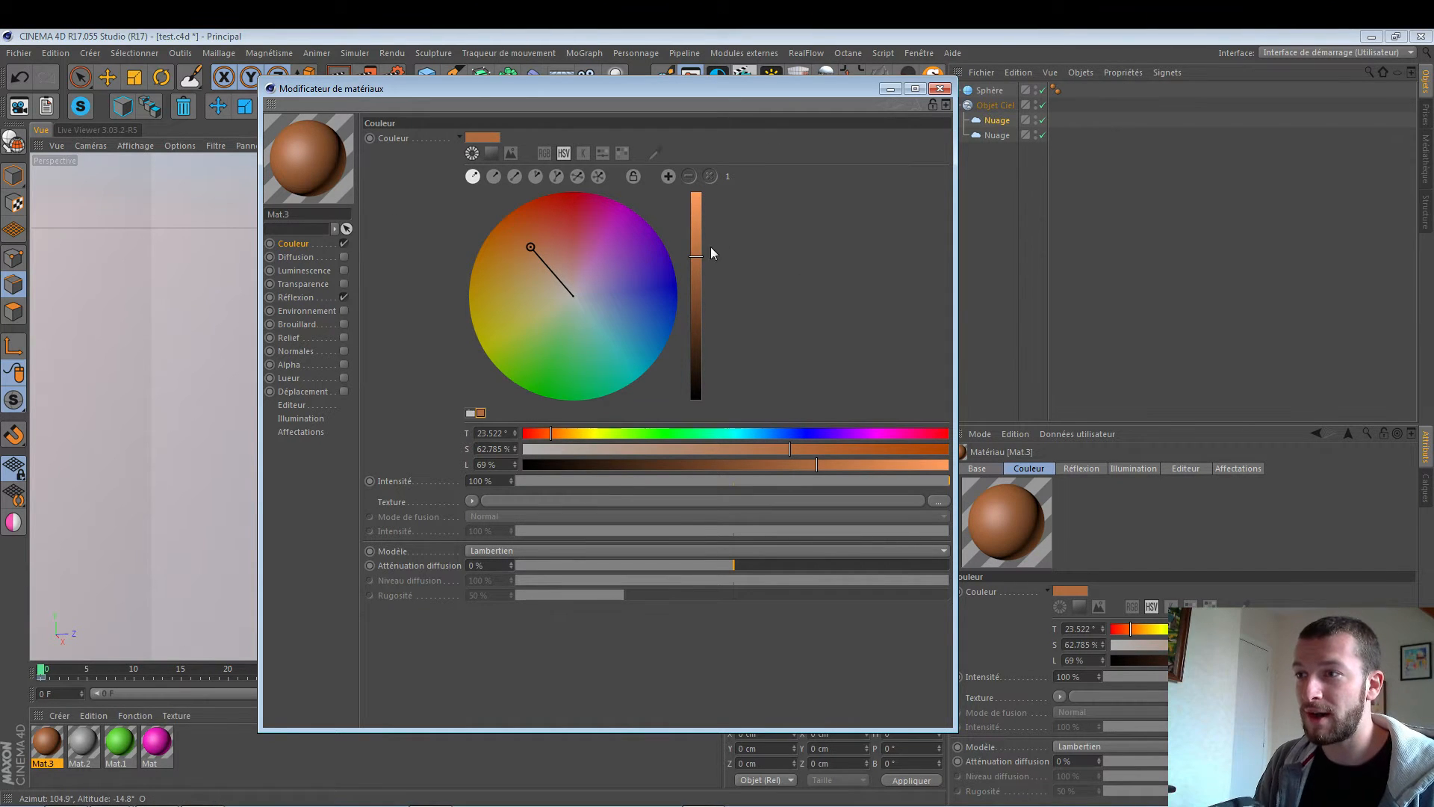
Raise Mat.3's colour value to 100 % and shift the hue and saturation to about T 9° and S 70 %.
{"action": "left_click_drag", "start_coordinate": [695, 250], "coordinate": [706, 183]}
{"action": "mouse_move", "coordinate": [531, 247]}
{"action": "left_mouse_down"}
{"action": "mouse_move", "coordinate": [573, 198]}
{"action": "mouse_move", "coordinate": [546, 211]}
{"action": "mouse_move", "coordinate": [563, 213]}
{"action": "left_mouse_up"}
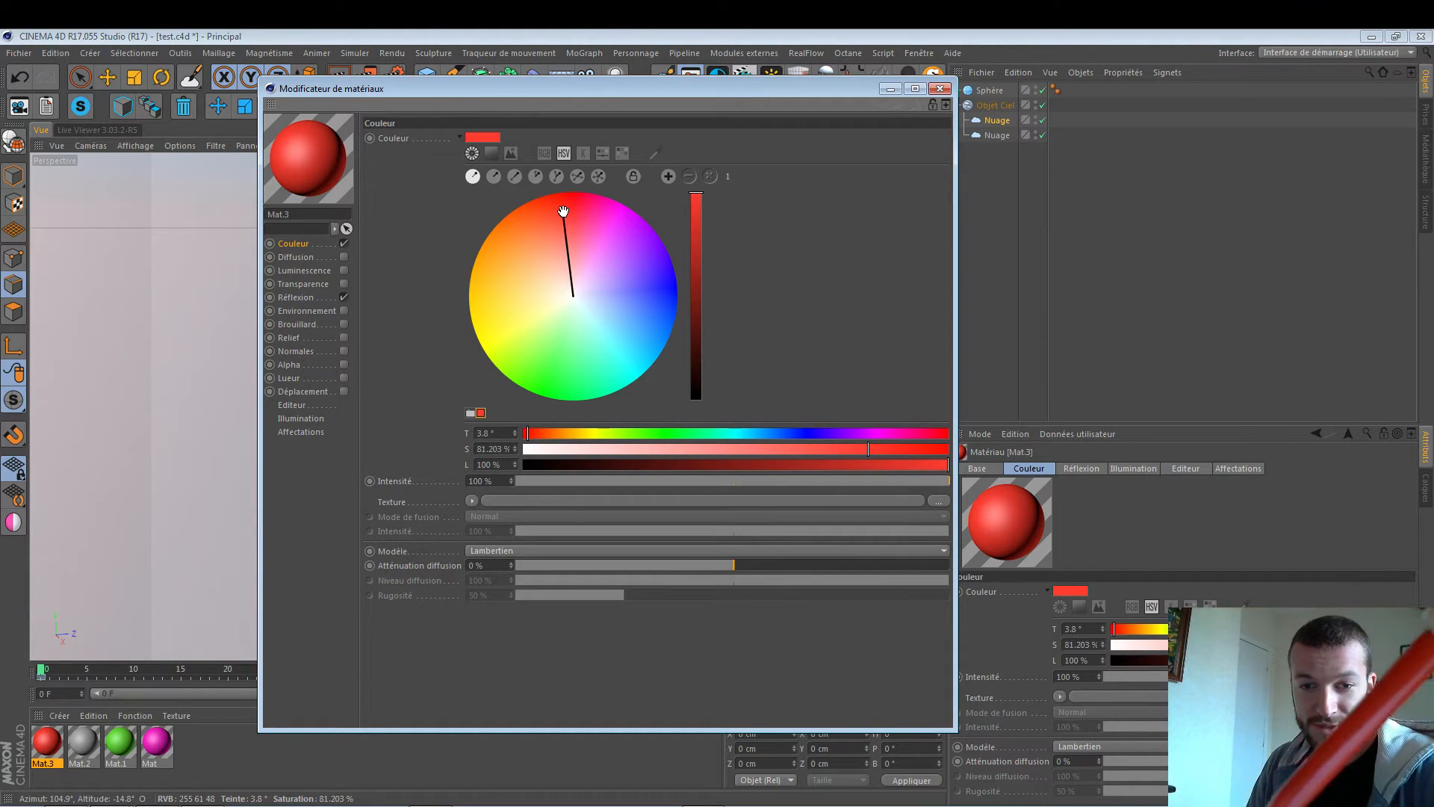
{"action": "left_click_drag", "start_coordinate": [552, 219], "coordinate": [546, 223]}
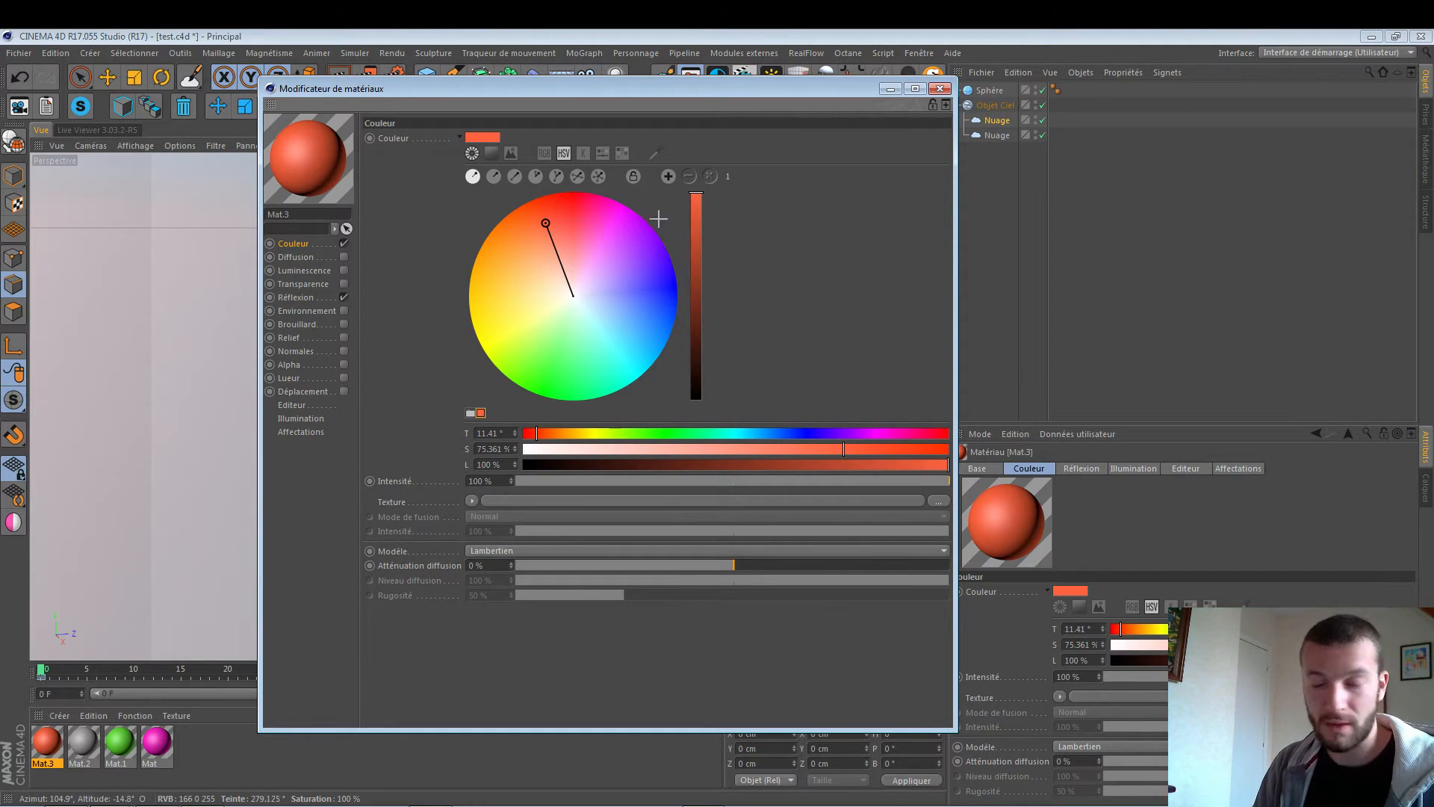
{"action": "right_click", "coordinate": [603, 273]}
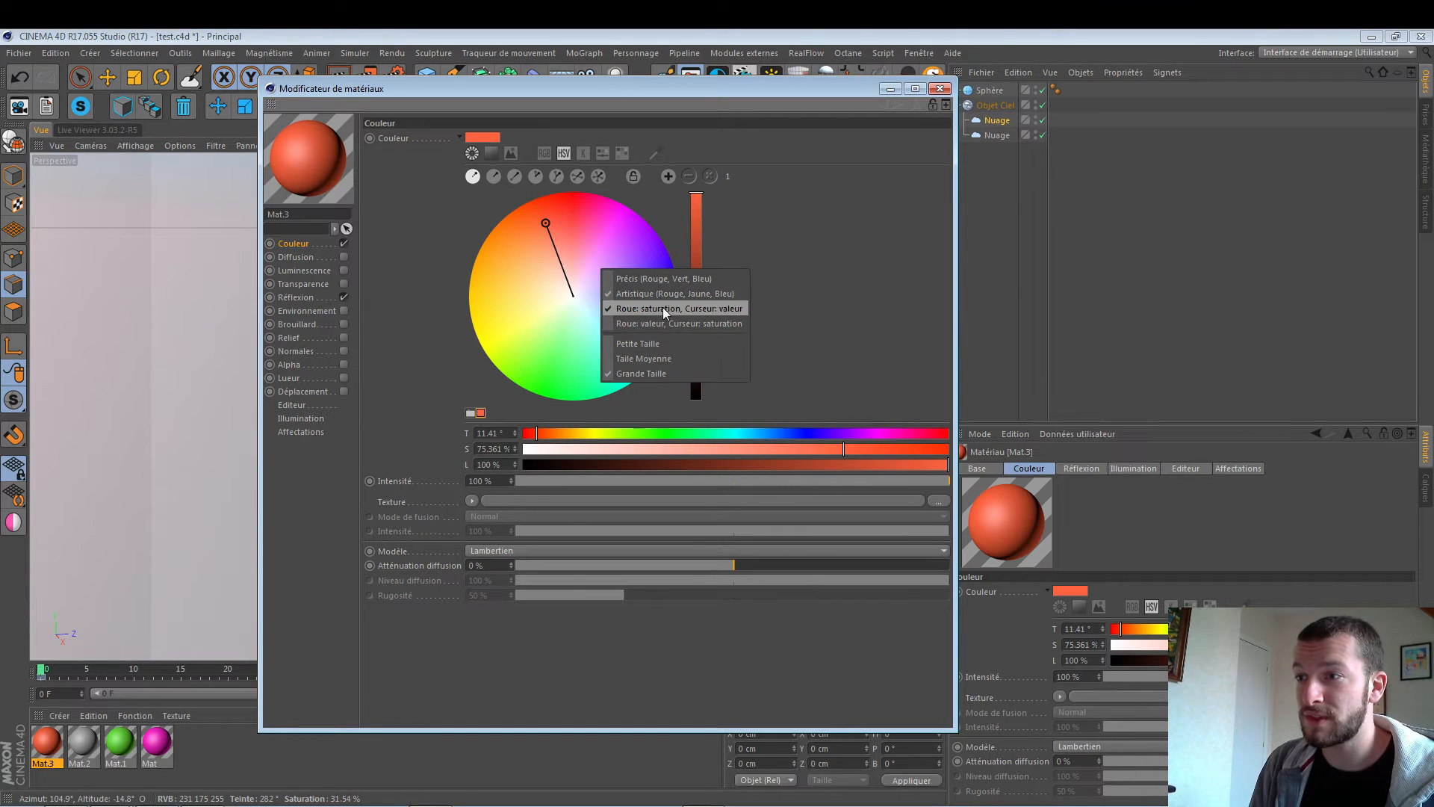
{"action": "left_click", "coordinate": [706, 309]}
{"action": "left_click_drag", "start_coordinate": [547, 224], "coordinate": [563, 237]}
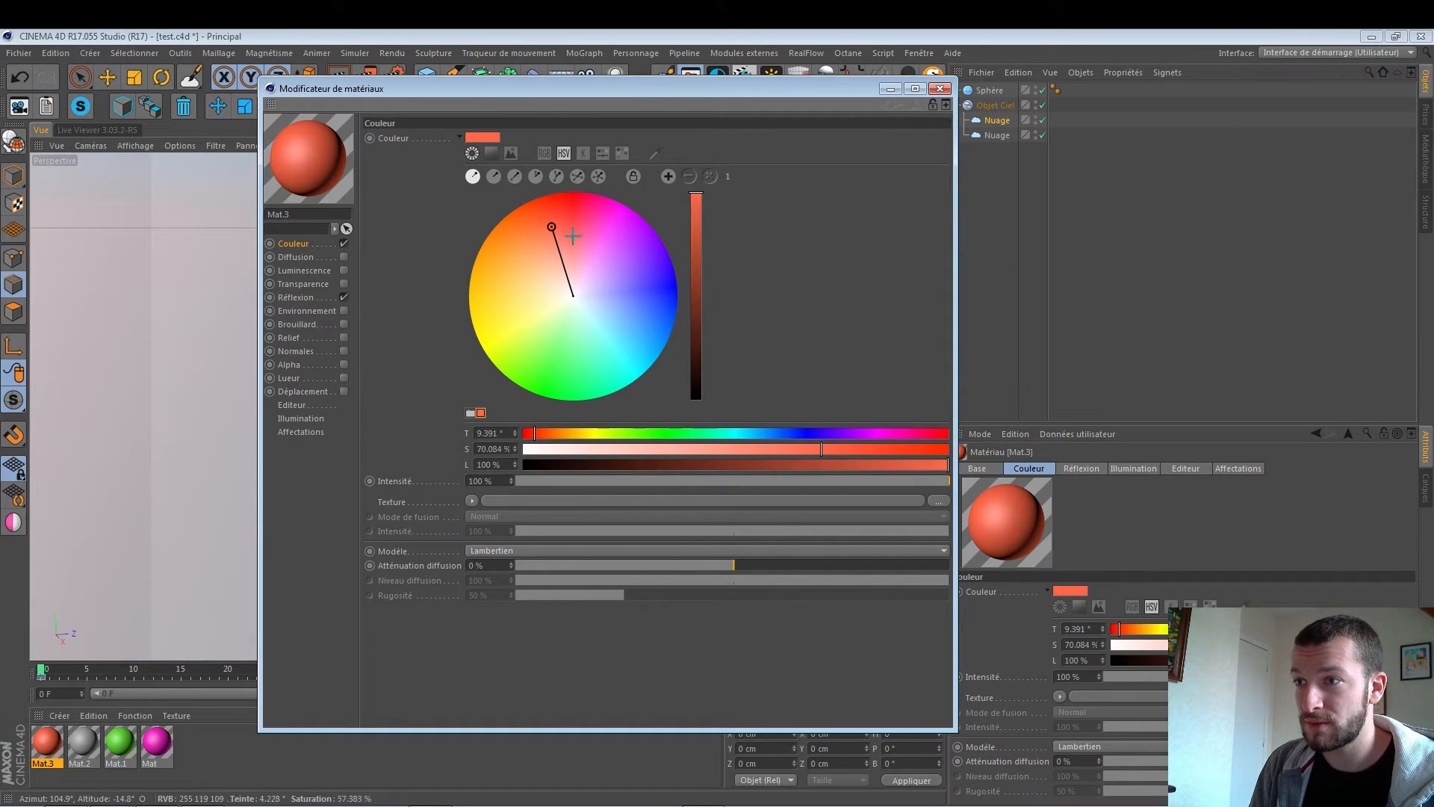
Try the Roue: valeur, Curseur: saturation mode with a red of about T 7°, S 87 %, and restore Roue: saturation, Curseur: valeur.
{"action": "right_click", "coordinate": [606, 234]}
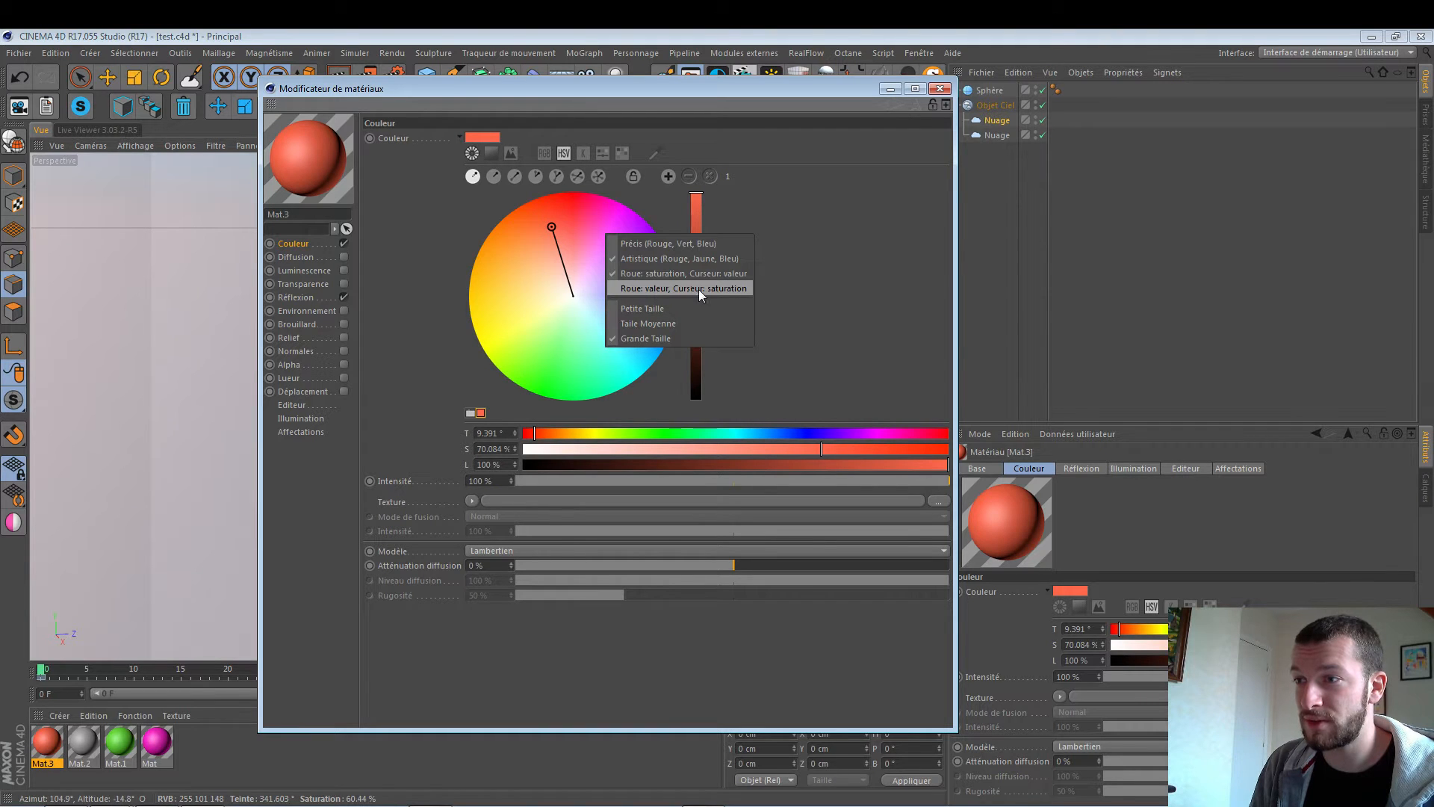
{"action": "left_click", "coordinate": [655, 289]}
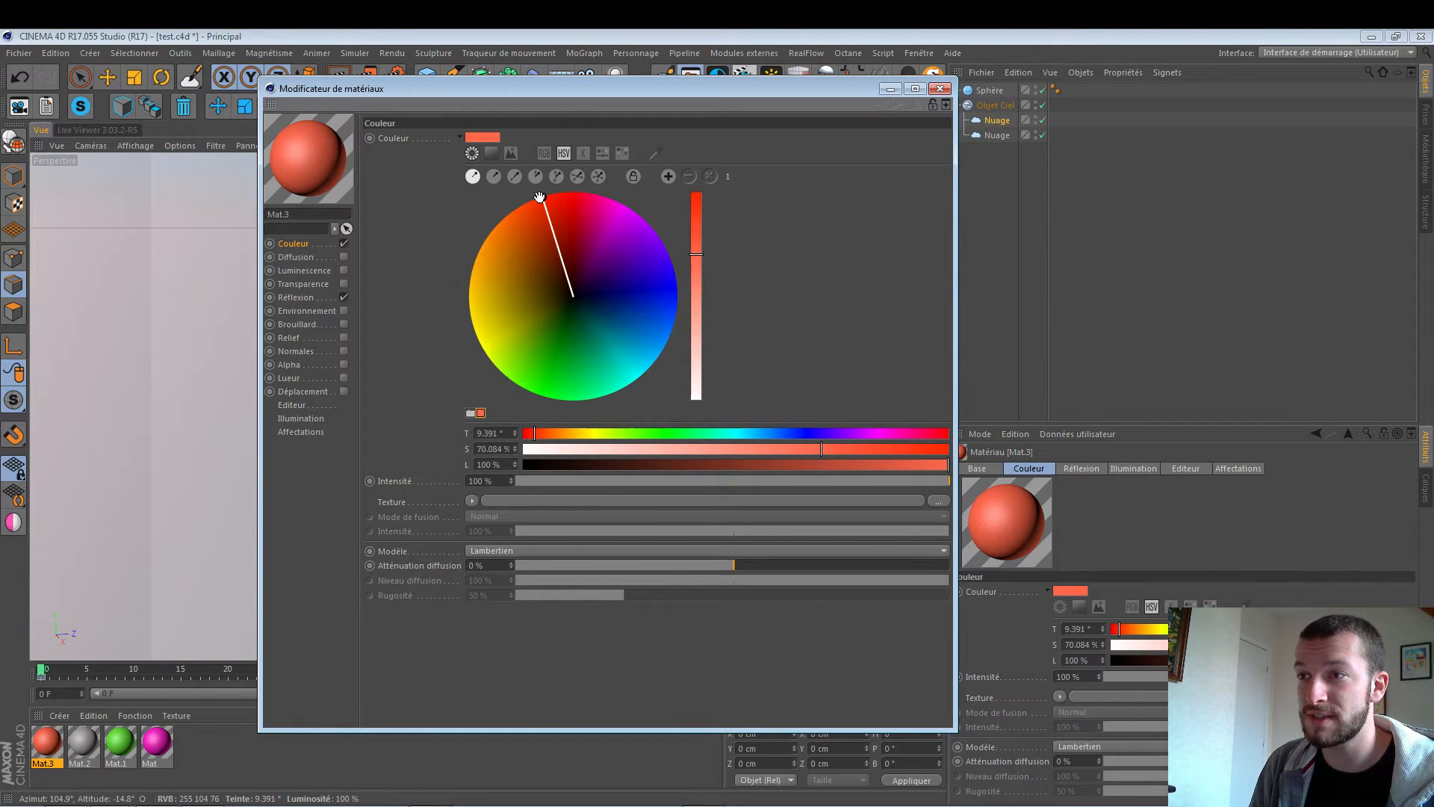
{"action": "mouse_move", "coordinate": [539, 197]}
{"action": "left_mouse_down"}
{"action": "mouse_move", "coordinate": [570, 250]}
{"action": "mouse_move", "coordinate": [548, 195]}
{"action": "left_mouse_up"}
{"action": "left_click_drag", "start_coordinate": [696, 248], "coordinate": [706, 228]}
{"action": "right_click", "coordinate": [615, 242]}
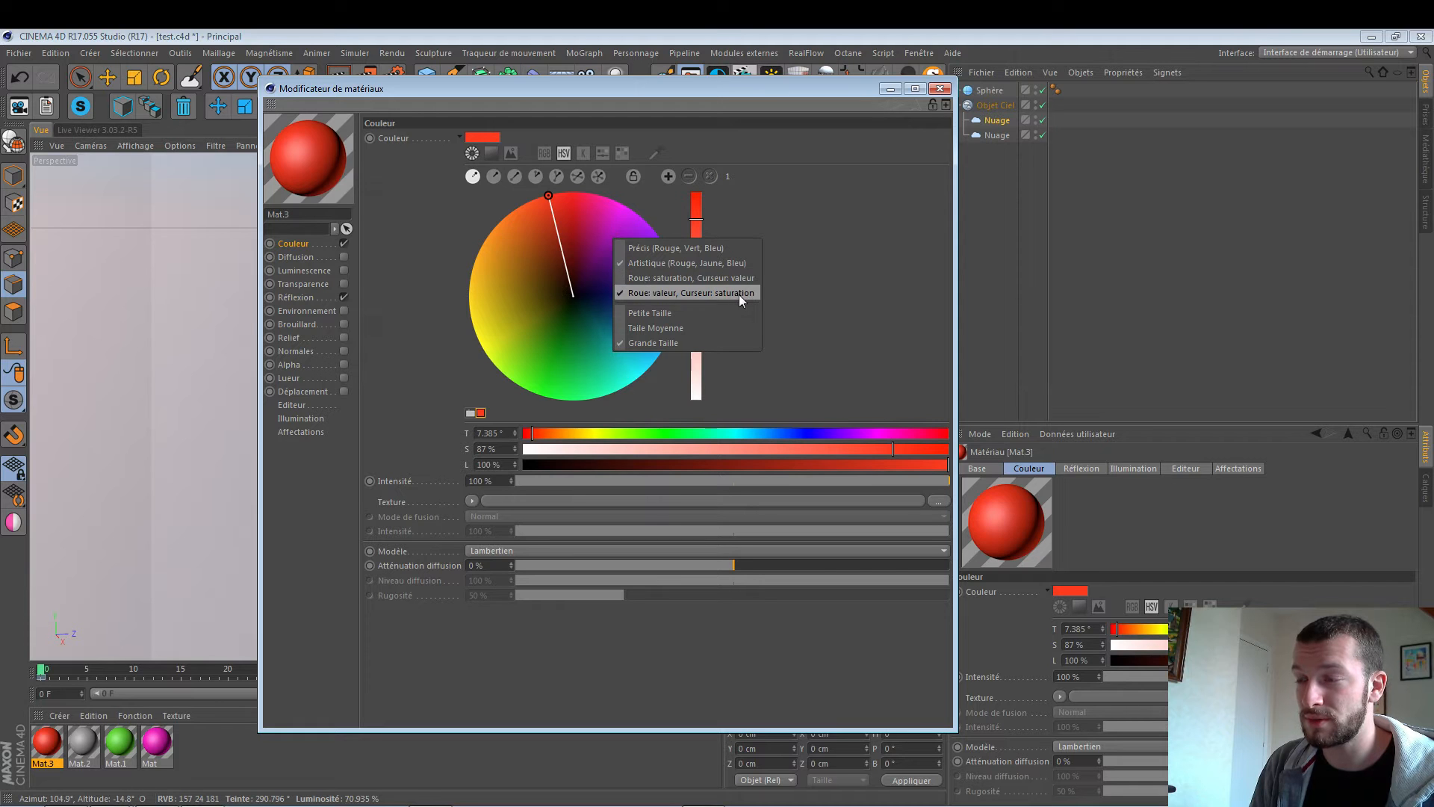
{"action": "left_click", "coordinate": [666, 278]}
Adjust Mat.3 to a coral red of about T 9° and S 69 % using the colour wheel and hue slider.
{"action": "mouse_move", "coordinate": [548, 196]}
{"action": "left_mouse_down"}
{"action": "mouse_move", "coordinate": [572, 268]}
{"action": "mouse_move", "coordinate": [558, 199]}
{"action": "mouse_move", "coordinate": [544, 224]}
{"action": "left_mouse_up"}
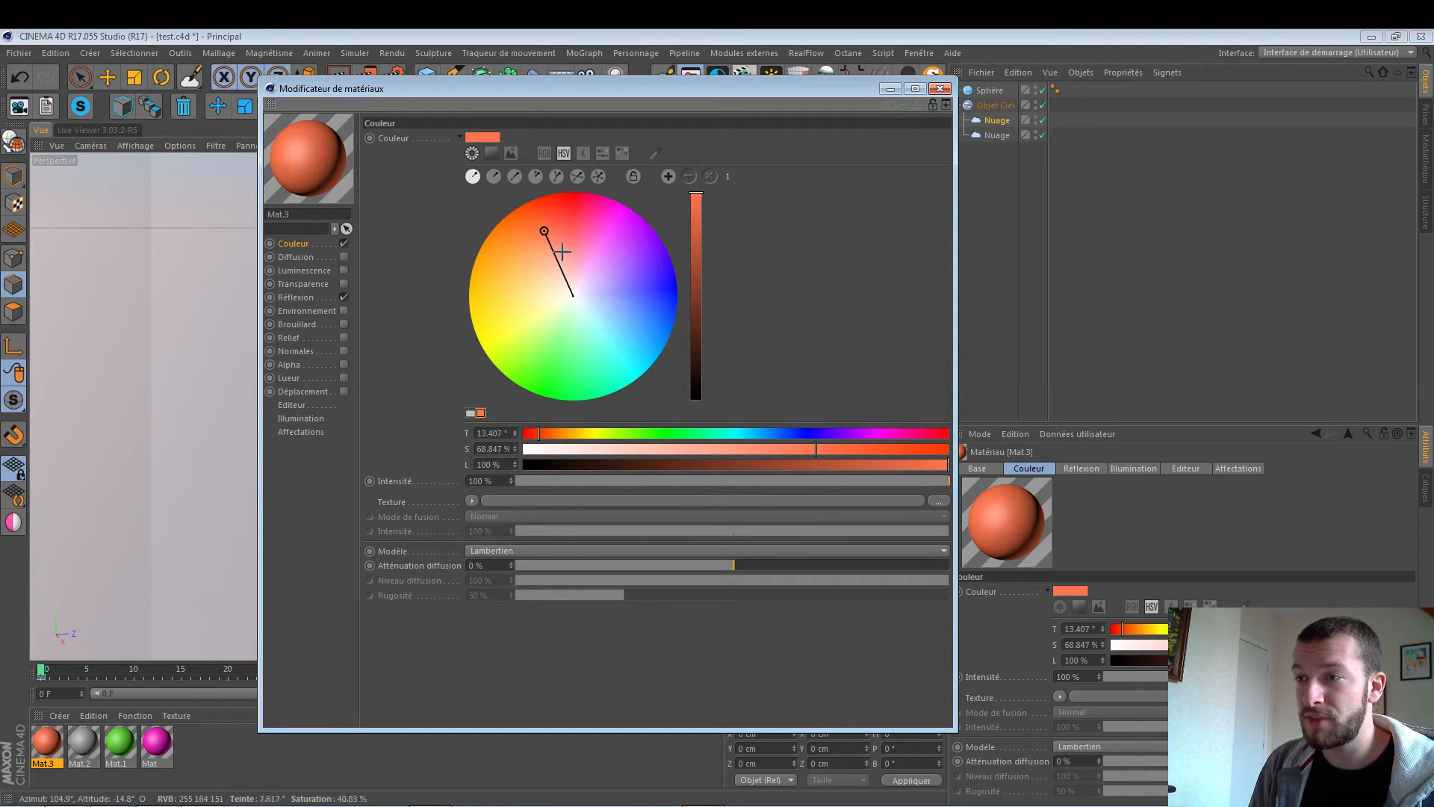
{"action": "mouse_move", "coordinate": [557, 433]}
{"action": "left_mouse_down"}
{"action": "mouse_move", "coordinate": [540, 433]}
{"action": "mouse_move", "coordinate": [909, 432]}
{"action": "mouse_move", "coordinate": [533, 433]}
{"action": "left_mouse_up"}
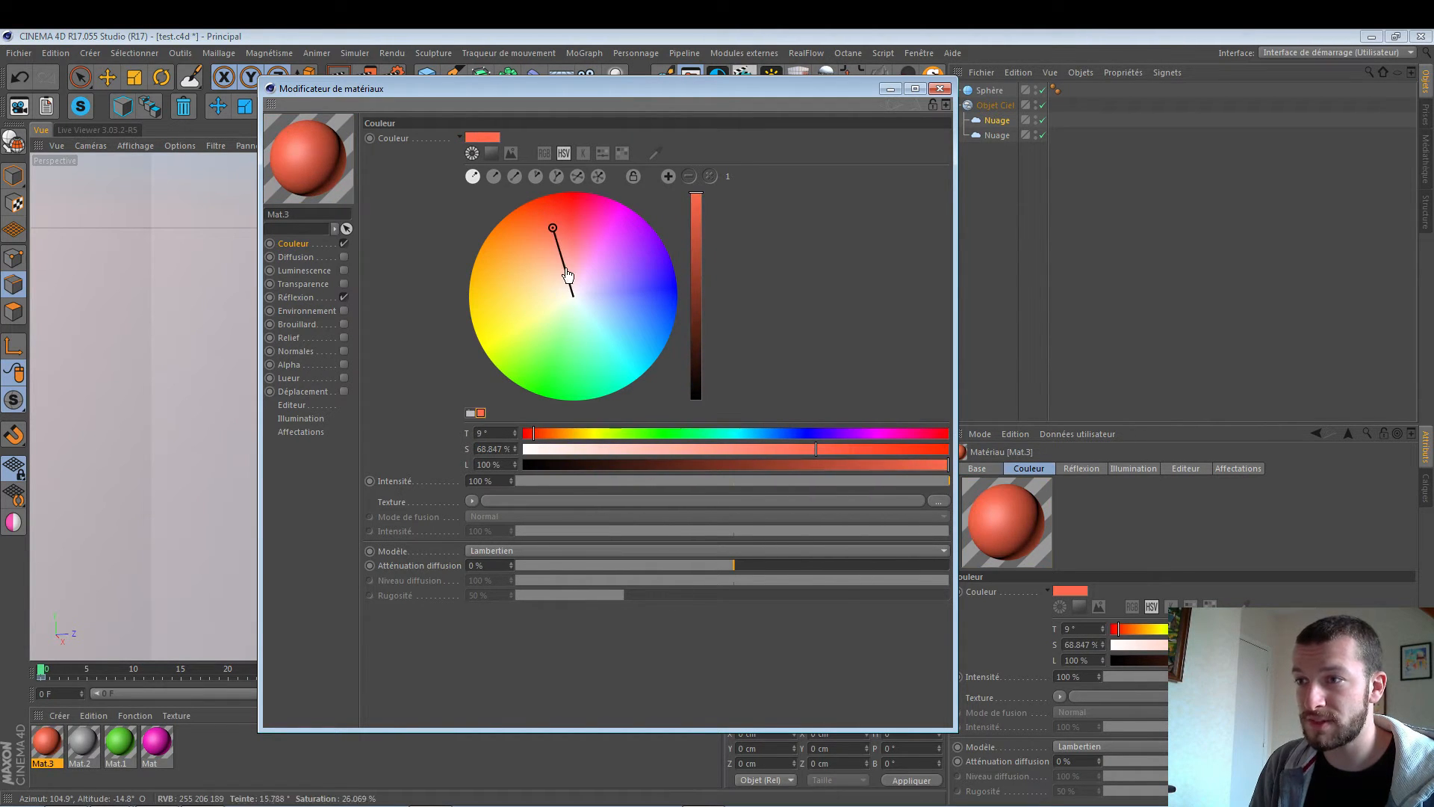
{"action": "mouse_move", "coordinate": [553, 228]}
{"action": "left_mouse_down"}
{"action": "mouse_move", "coordinate": [538, 231]}
{"action": "mouse_move", "coordinate": [595, 363]}
{"action": "mouse_move", "coordinate": [620, 251]}
{"action": "mouse_move", "coordinate": [578, 223]}
{"action": "mouse_move", "coordinate": [642, 315]}
{"action": "mouse_move", "coordinate": [520, 248]}
{"action": "mouse_move", "coordinate": [552, 228]}
{"action": "left_mouse_up"}
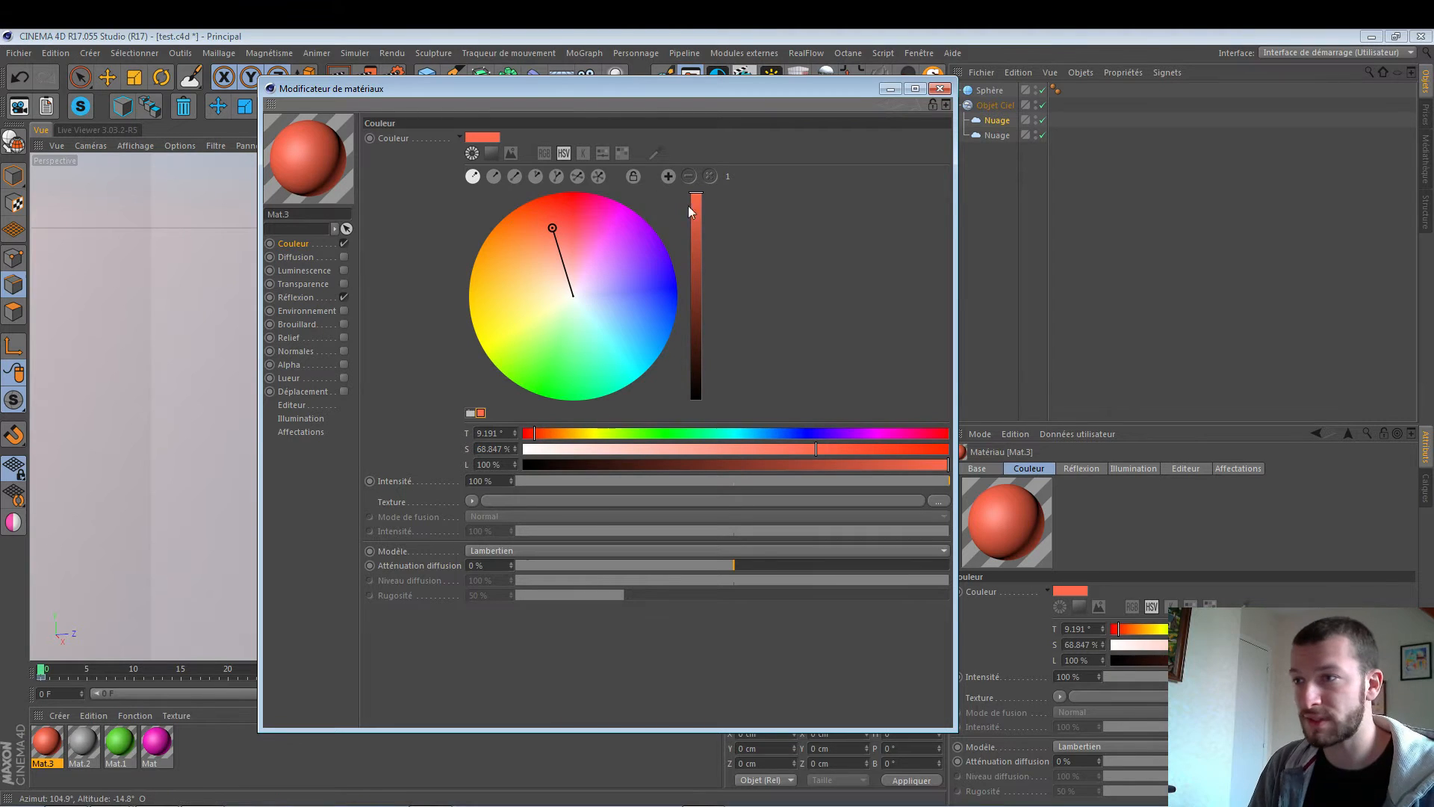
{"action": "right_click", "coordinate": [615, 239]}
{"action": "right_click", "coordinate": [654, 276]}
{"action": "left_click", "coordinate": [698, 351]}
{"action": "right_click", "coordinate": [530, 242]}
{"action": "left_click", "coordinate": [605, 356]}
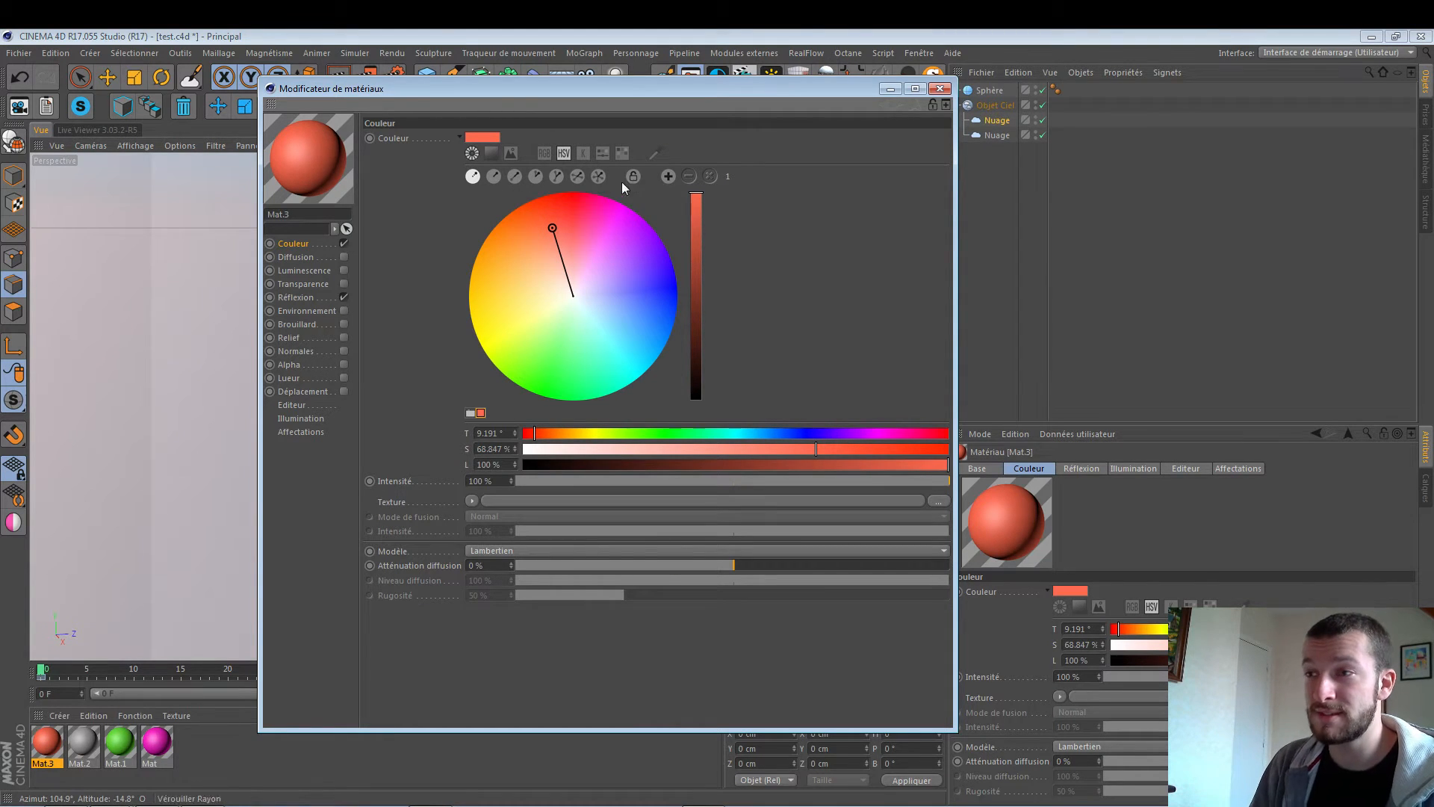
Set Mat.3 to a pink of about T 330° and S 100 %, comparing the standard hue wheel before restoring Artistique.
{"action": "left_click_drag", "start_coordinate": [552, 228], "coordinate": [525, 204]}
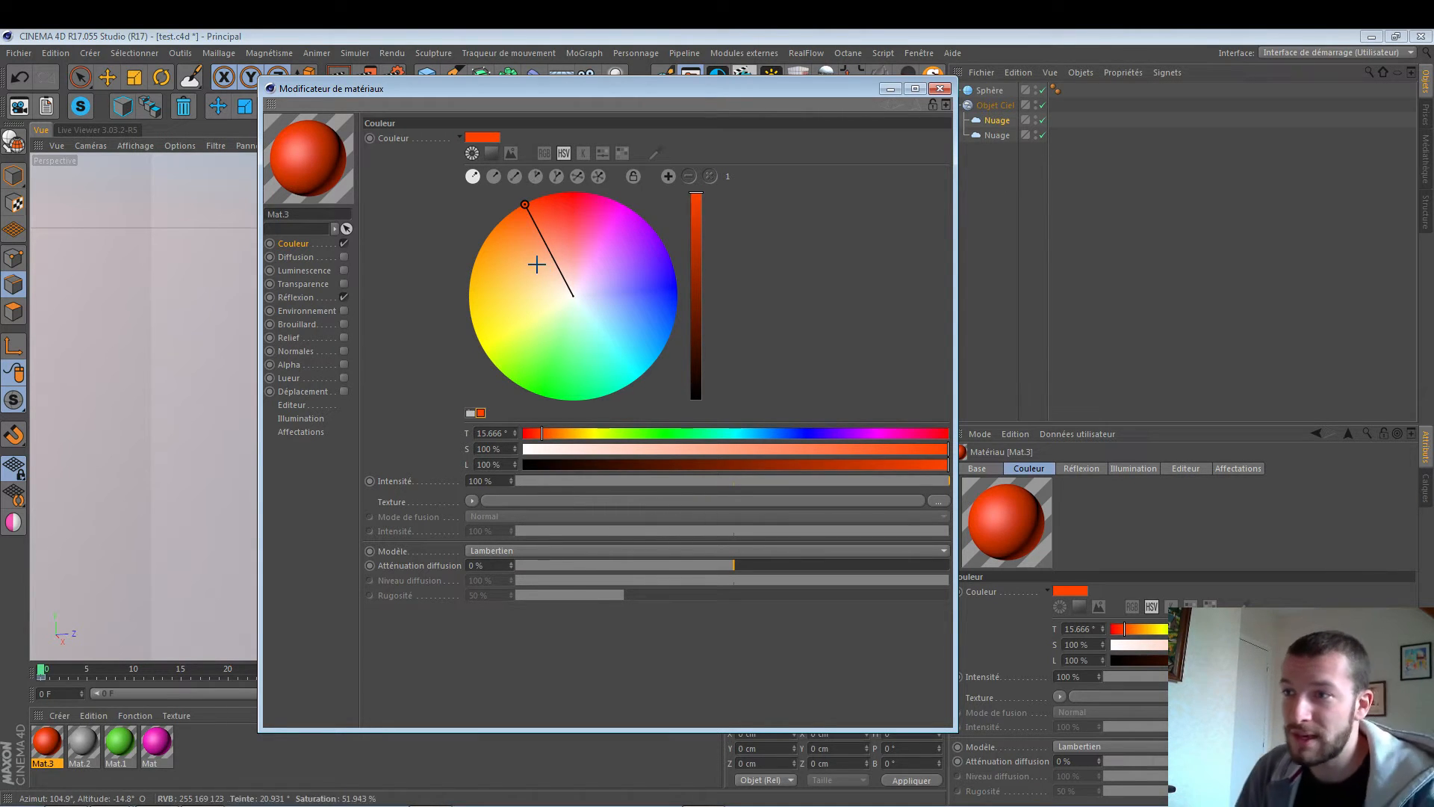
{"action": "left_click_drag", "start_coordinate": [528, 203], "coordinate": [625, 206]}
{"action": "right_click", "coordinate": [608, 209]}
{"action": "left_click", "coordinate": [626, 217]}
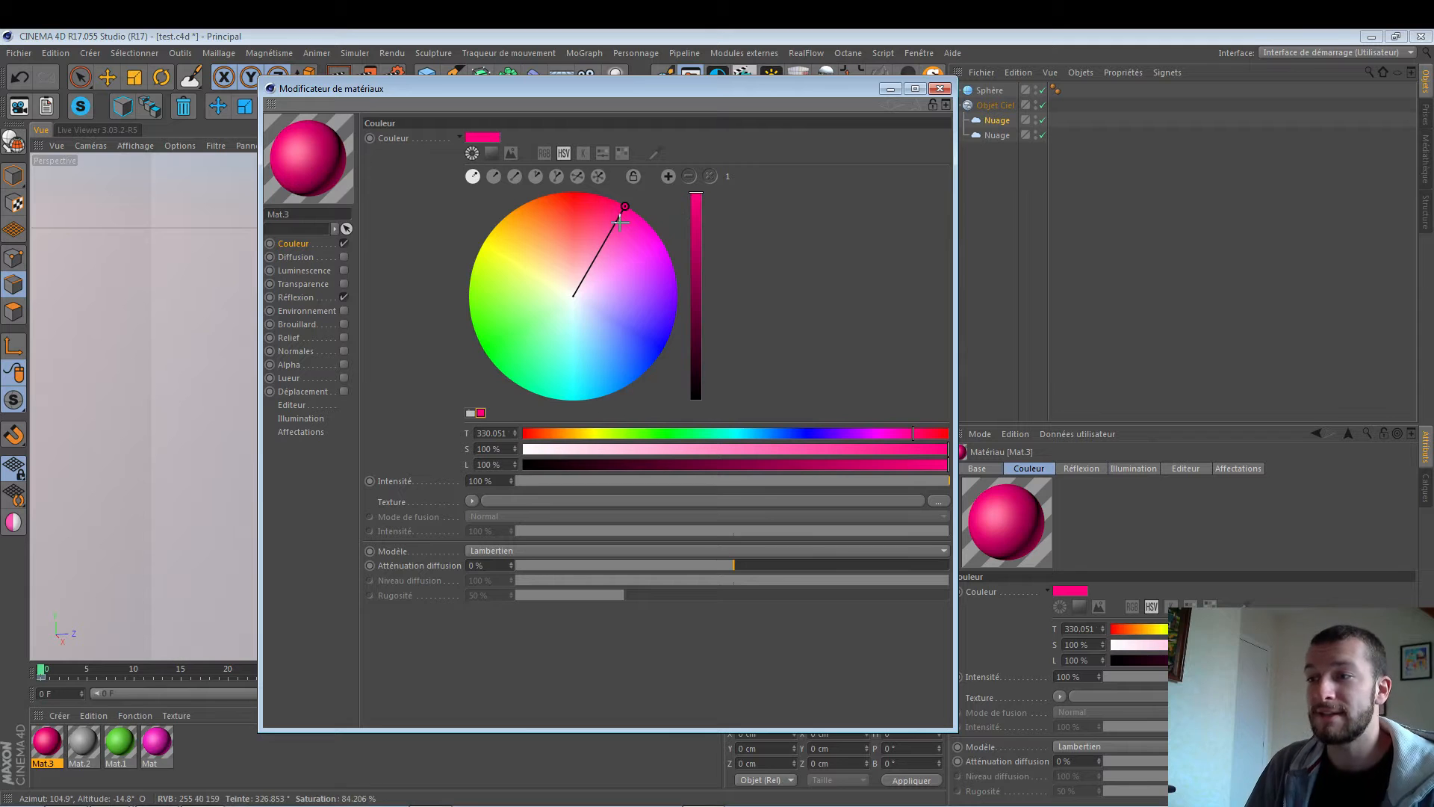
{"action": "right_click", "coordinate": [552, 267]}
{"action": "left_click", "coordinate": [592, 287]}
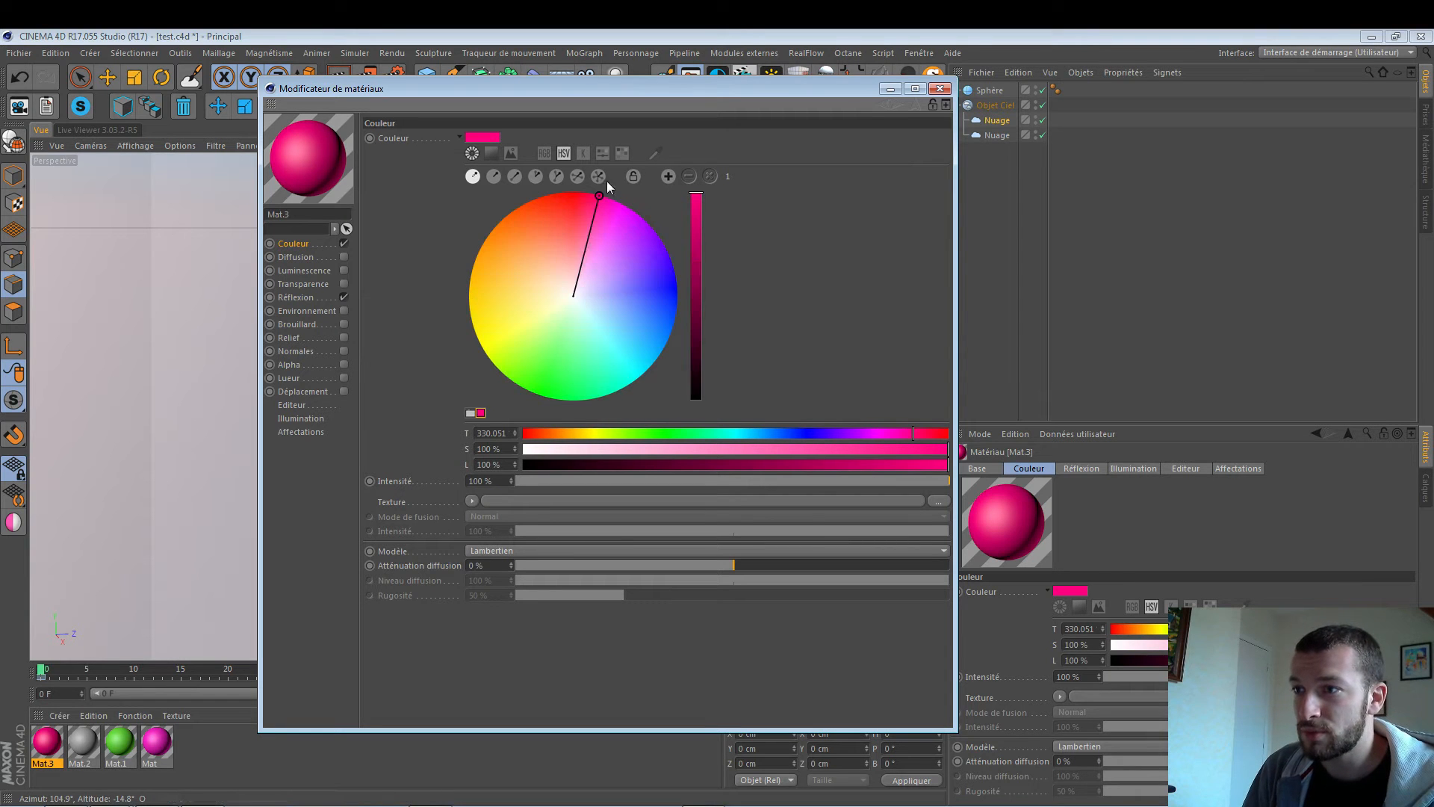
Pick a red of about T 1°, the opposite green of about T 140°, and finally a red of about T 9° and S 85 %.
{"action": "left_click_drag", "start_coordinate": [599, 196], "coordinate": [572, 203]}
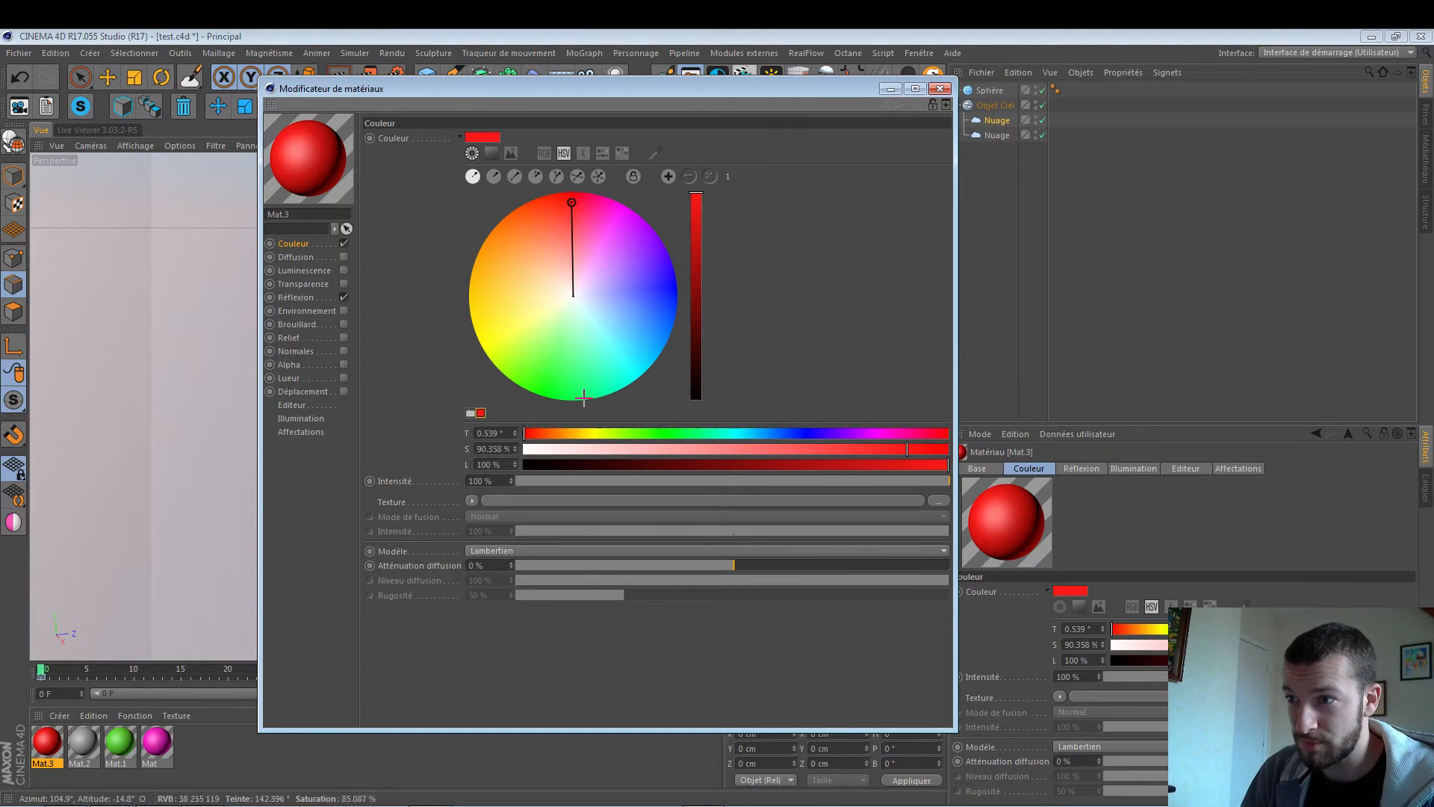
{"action": "left_click", "coordinate": [575, 386]}
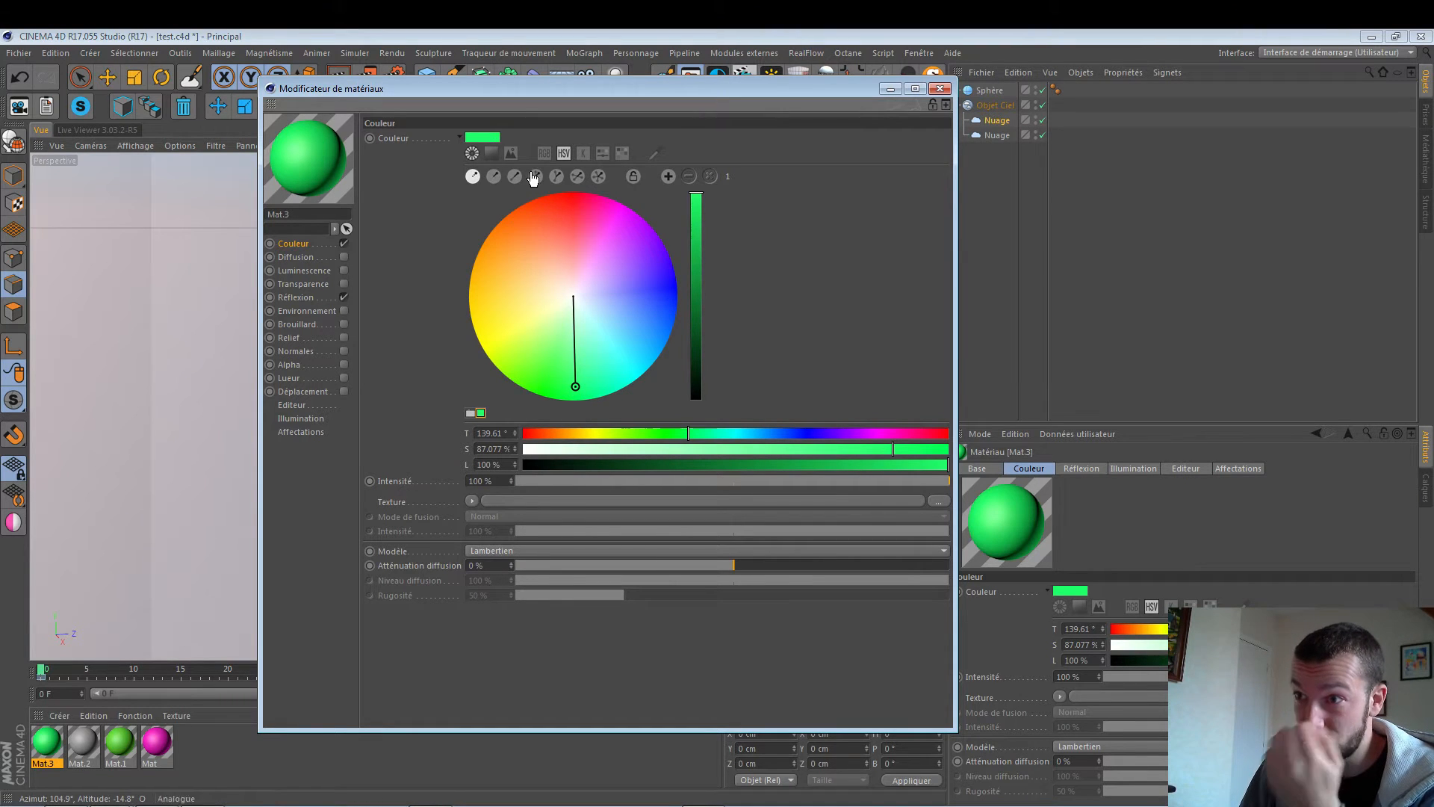
{"action": "left_click_drag", "start_coordinate": [577, 385], "coordinate": [556, 235]}
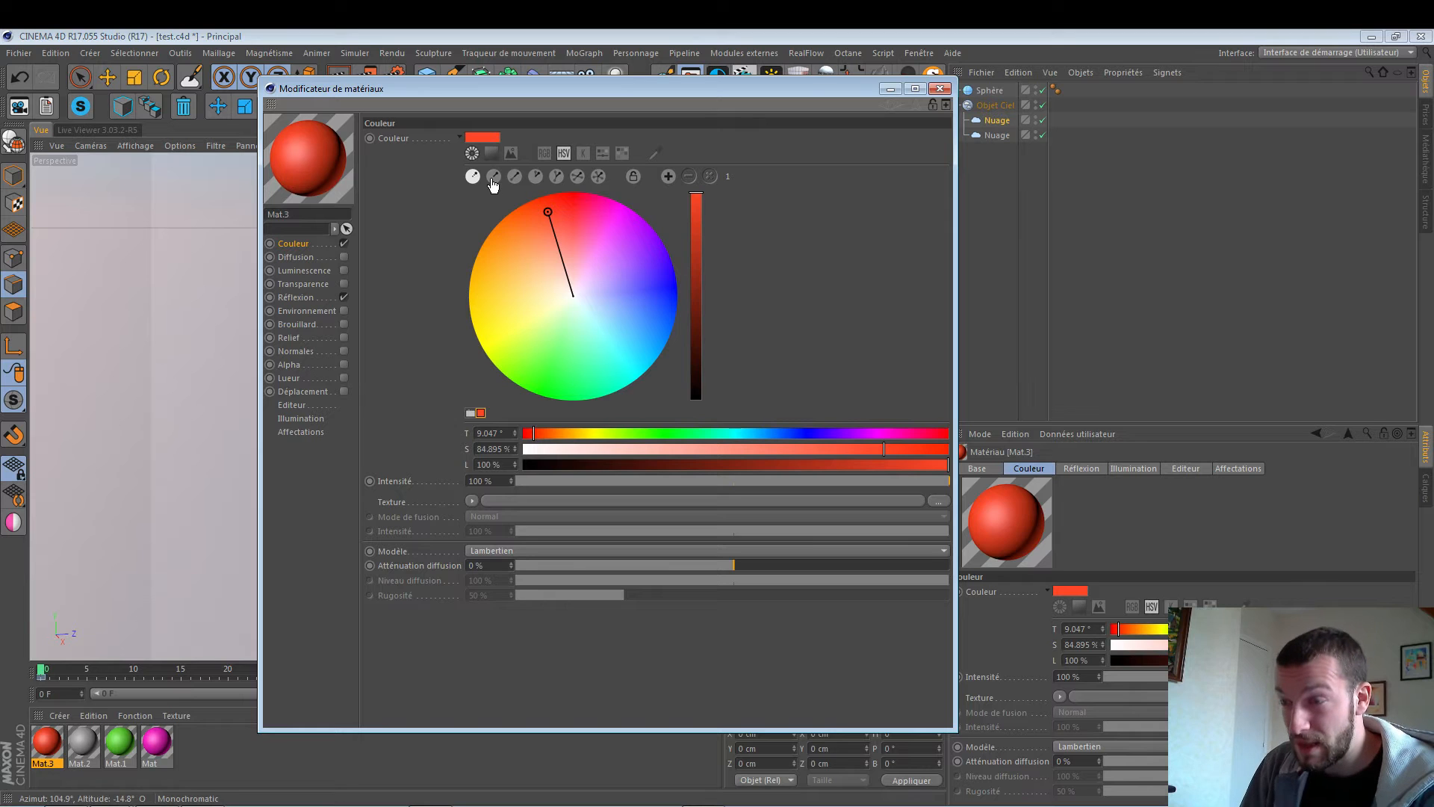
Switch the wheel to Monochromatic, set the base red to about T 359° and S 100 %, and add three colours.
{"action": "left_click", "coordinate": [492, 179]}
{"action": "mouse_move", "coordinate": [547, 213]}
{"action": "left_mouse_down"}
{"action": "mouse_move", "coordinate": [535, 219]}
{"action": "mouse_move", "coordinate": [589, 211]}
{"action": "mouse_move", "coordinate": [486, 276]}
{"action": "mouse_move", "coordinate": [574, 181]}
{"action": "left_mouse_up"}
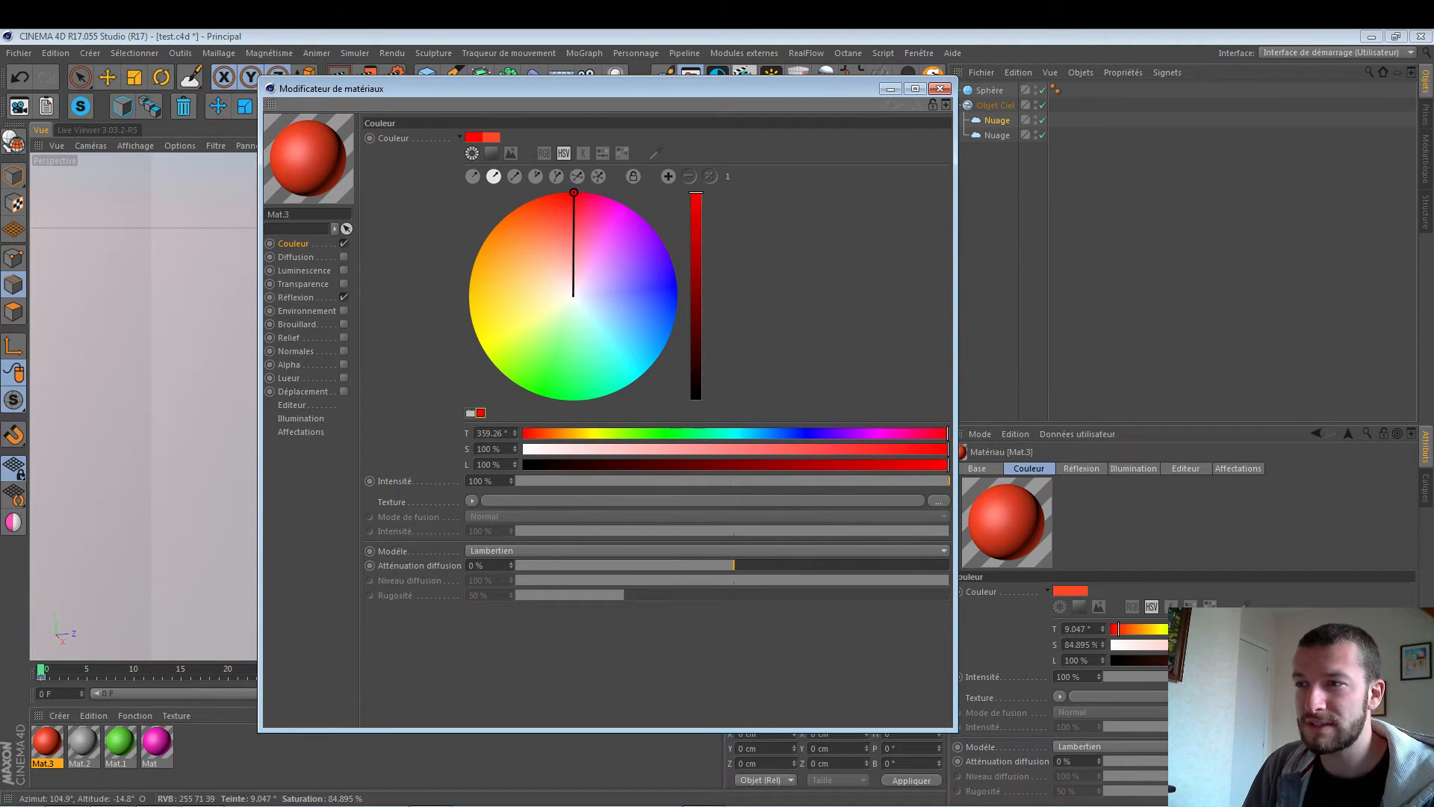
{"action": "left_click", "coordinate": [666, 182]}
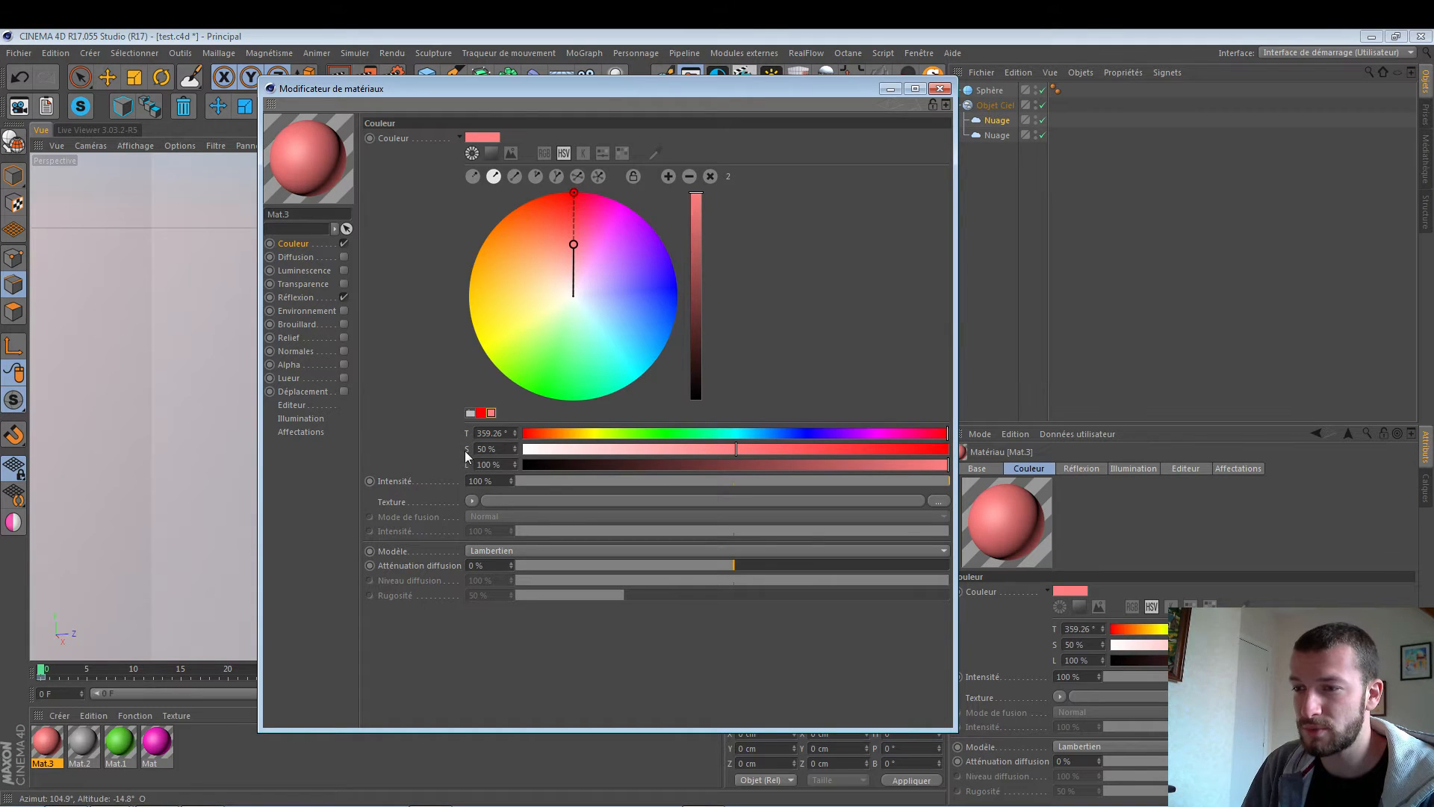
{"action": "left_click", "coordinate": [669, 177]}
{"action": "left_click", "coordinate": [668, 177]}
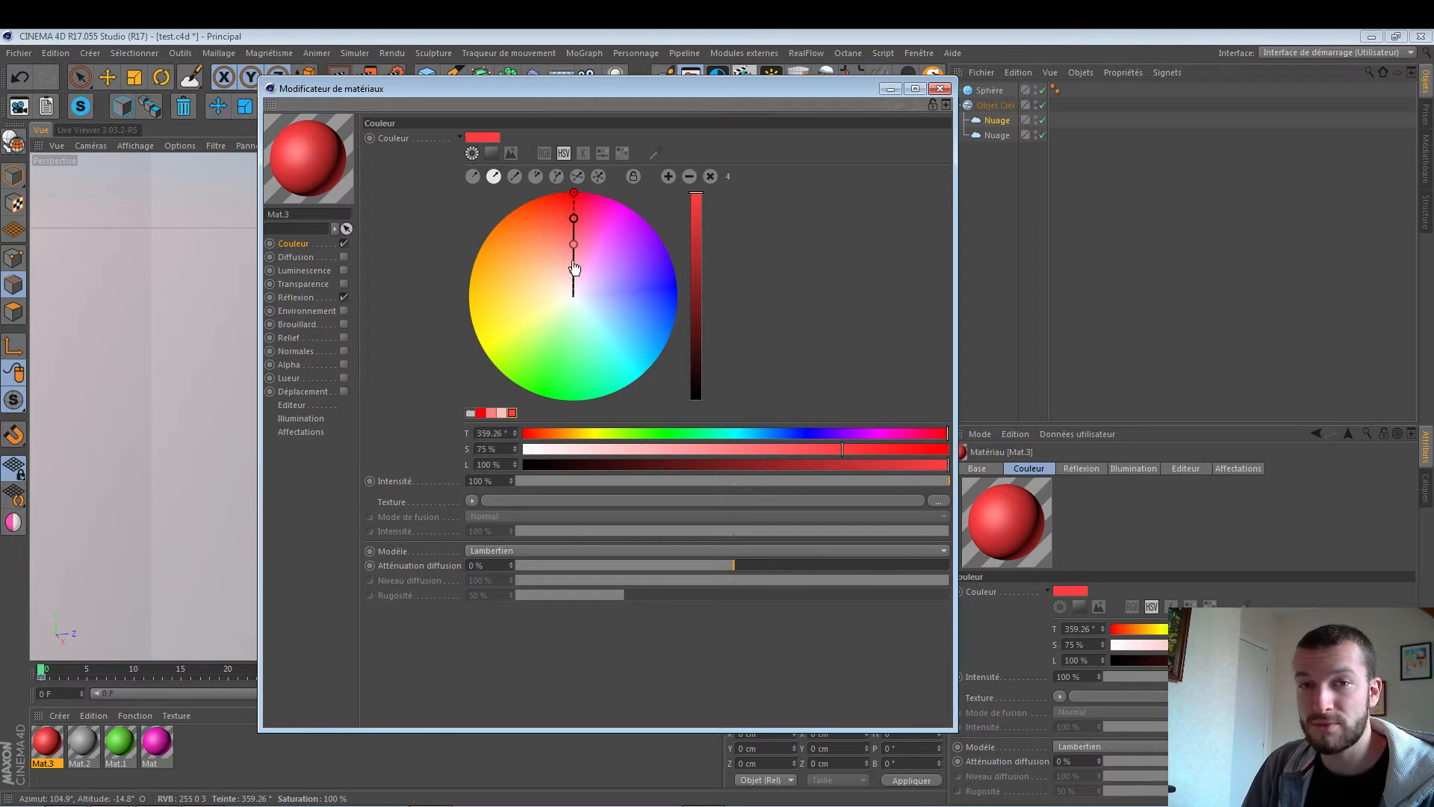
Set two of the added swatches to about S 37 % and S 12 %, step through the swatches, and add a fifth colour.
{"action": "mouse_move", "coordinate": [573, 218]}
{"action": "left_mouse_down"}
{"action": "mouse_move", "coordinate": [573, 297]}
{"action": "mouse_move", "coordinate": [573, 283]}
{"action": "left_mouse_up"}
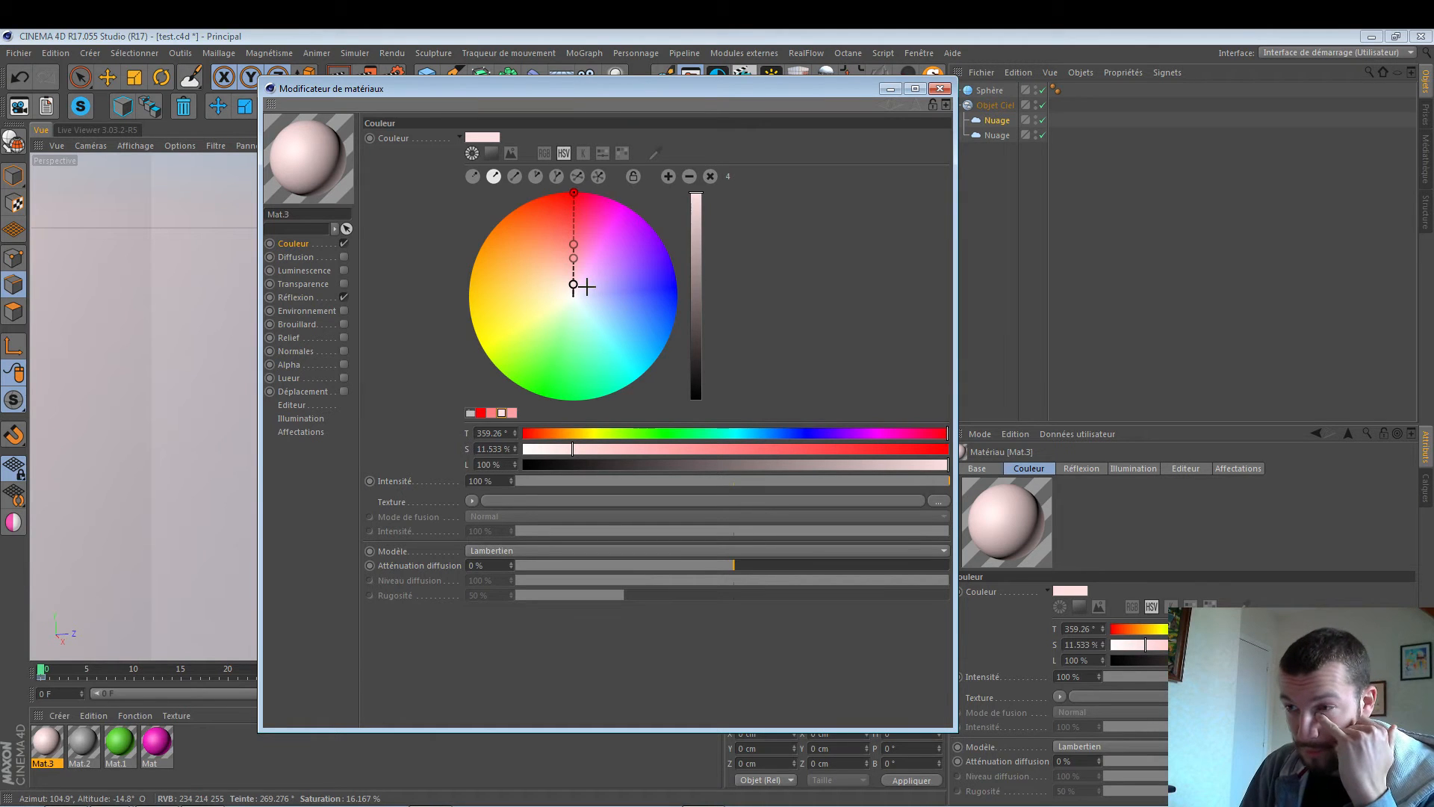
{"action": "left_click", "coordinate": [481, 412]}
{"action": "left_click", "coordinate": [501, 412]}
{"action": "left_click", "coordinate": [511, 412]}
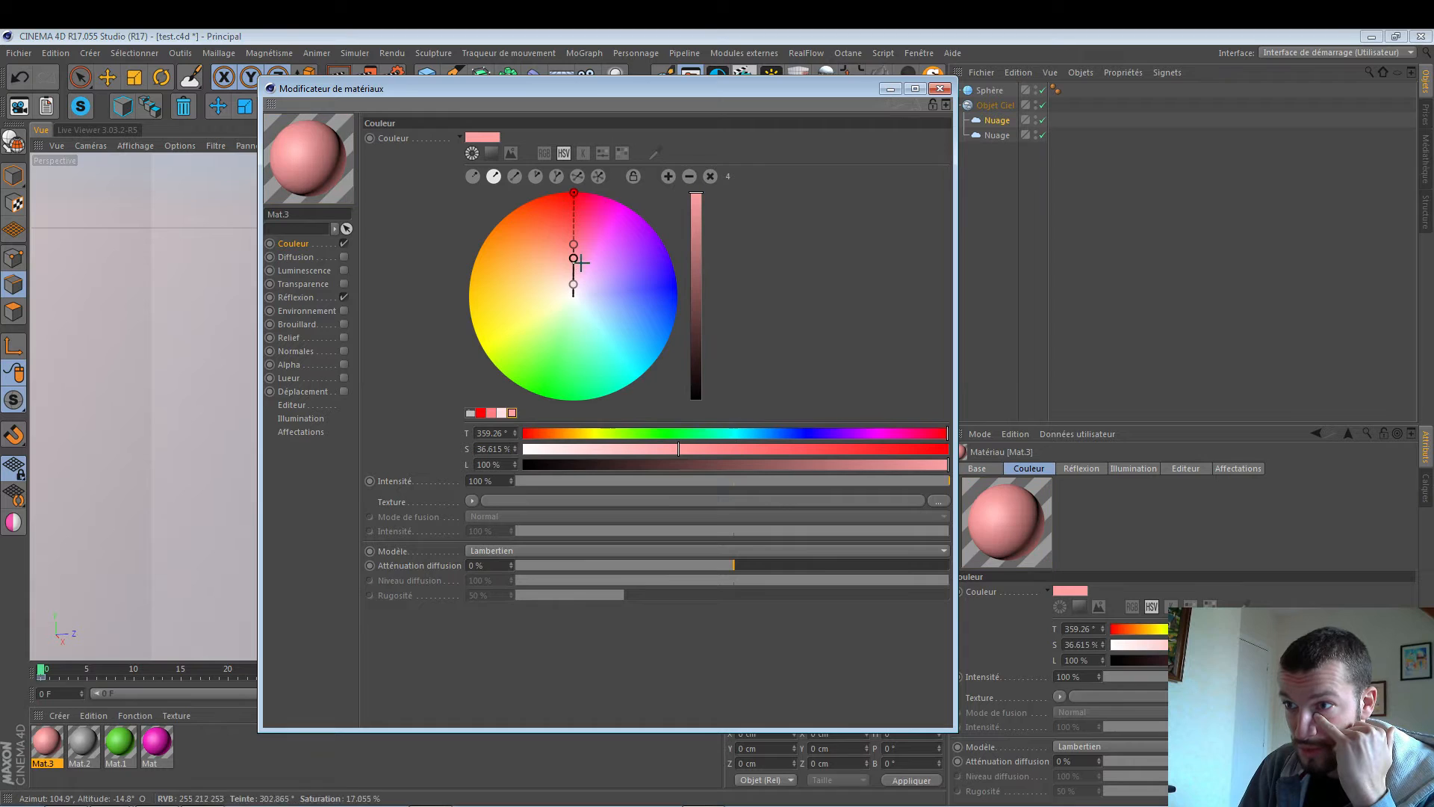
{"action": "left_click", "coordinate": [584, 221]}
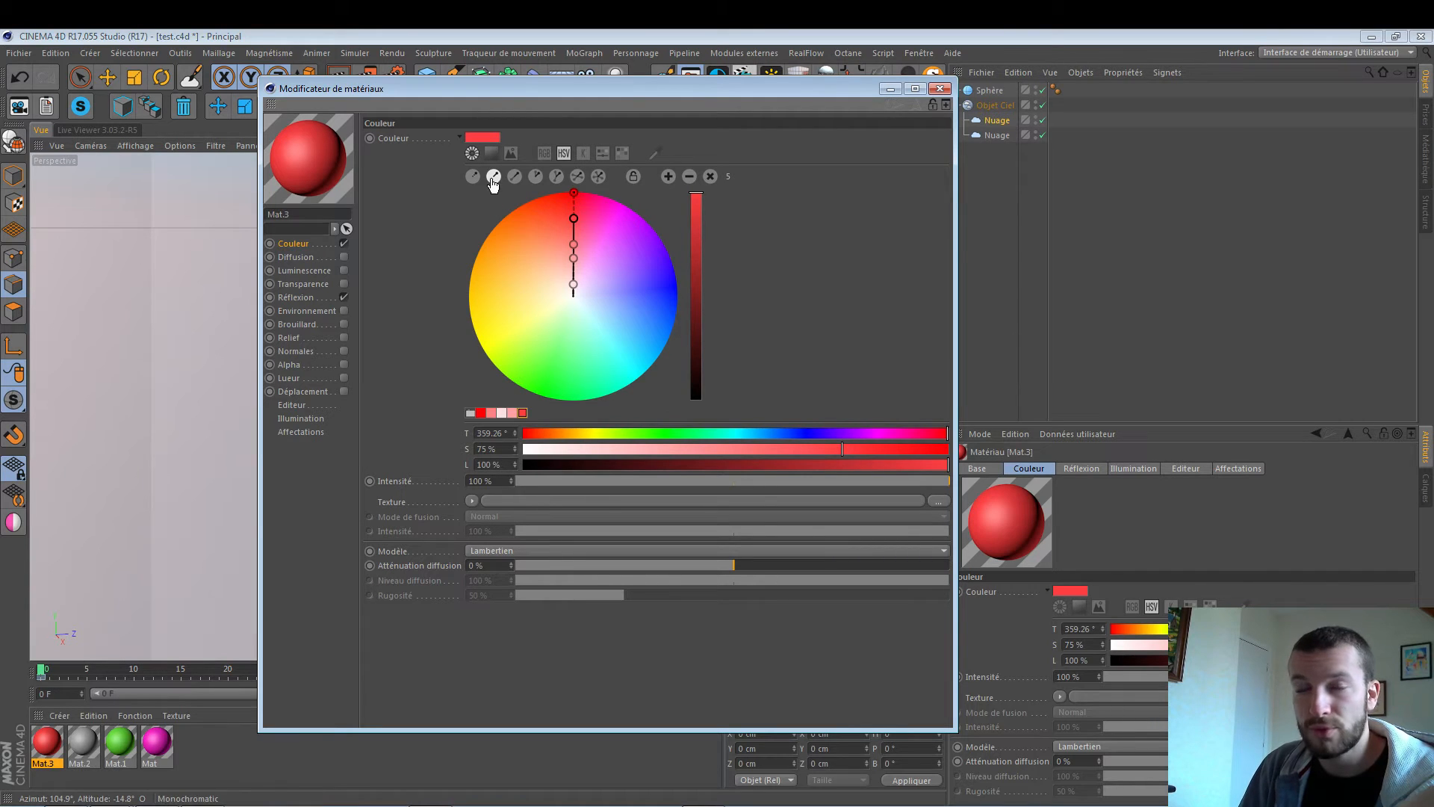
Rotate the monochromatic scheme to a blue base of about T 230° and S 100 %, and select its second swatch.
{"action": "mouse_move", "coordinate": [571, 194]}
{"action": "left_mouse_down"}
{"action": "mouse_move", "coordinate": [525, 253]}
{"action": "mouse_move", "coordinate": [512, 358]}
{"action": "mouse_move", "coordinate": [610, 392]}
{"action": "mouse_move", "coordinate": [657, 254]}
{"action": "mouse_move", "coordinate": [573, 191]}
{"action": "left_mouse_up"}
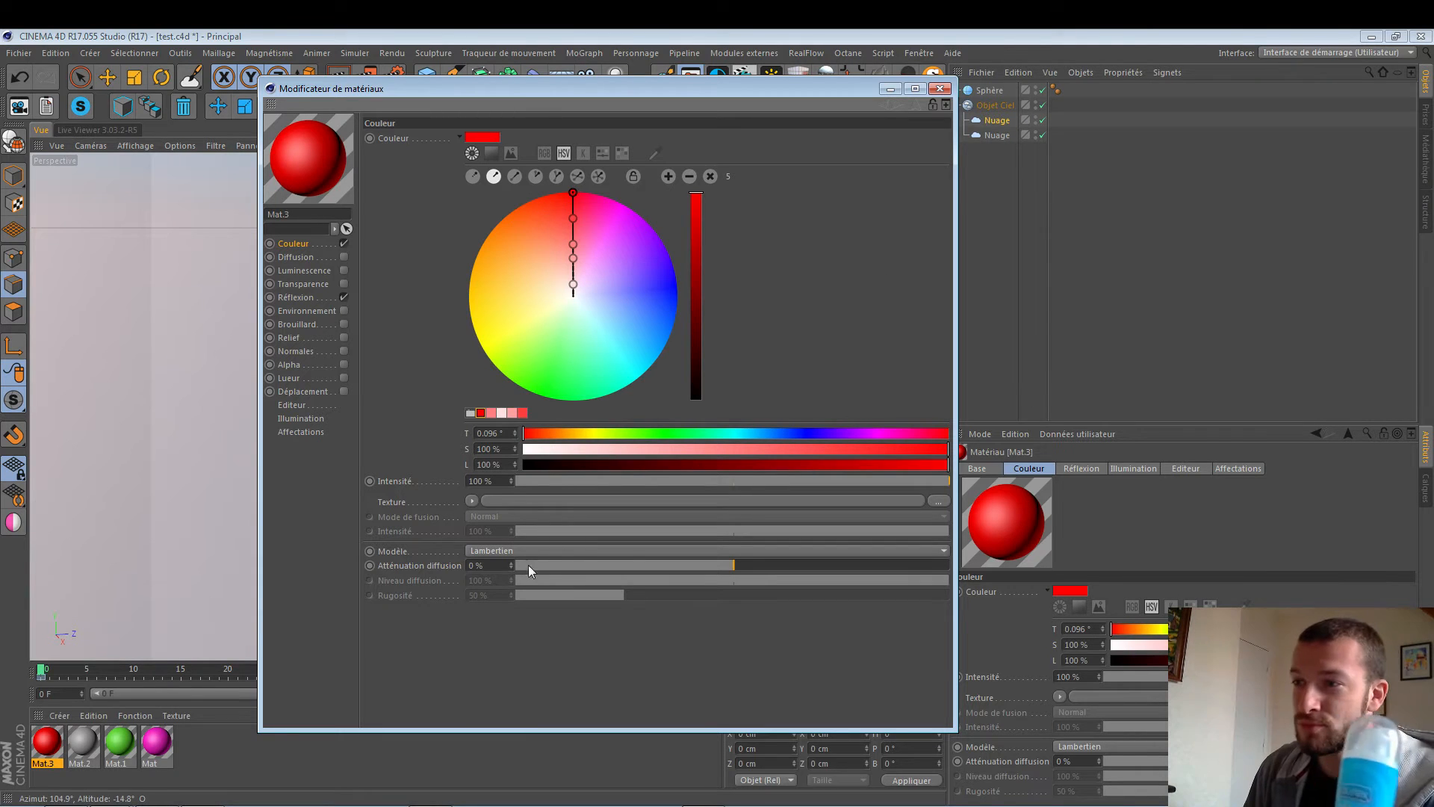
{"action": "left_click", "coordinate": [659, 266]}
{"action": "mouse_move", "coordinate": [675, 273]}
{"action": "left_mouse_down"}
{"action": "mouse_move", "coordinate": [670, 256]}
{"action": "mouse_move", "coordinate": [677, 289]}
{"action": "left_mouse_up"}
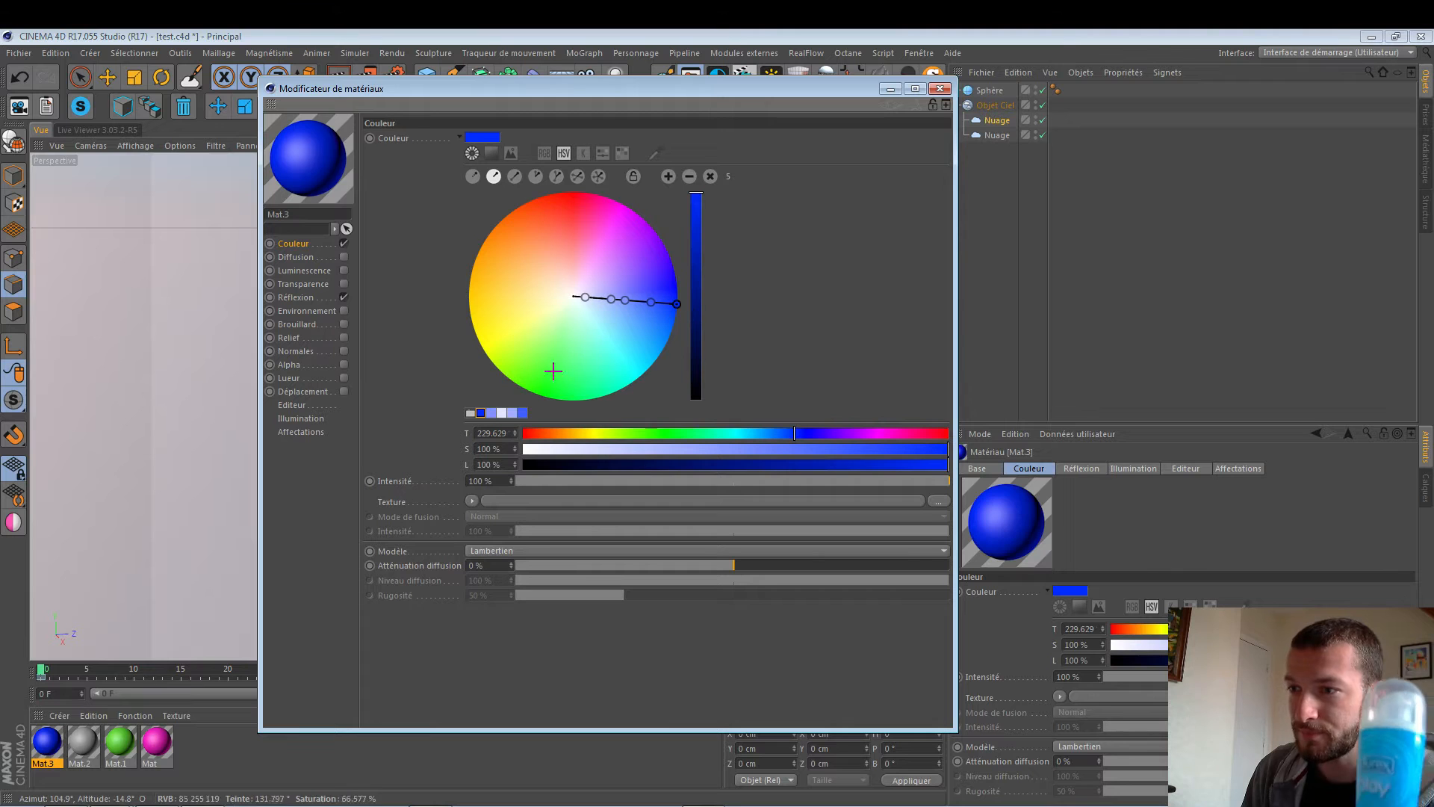
{"action": "left_click", "coordinate": [490, 412]}
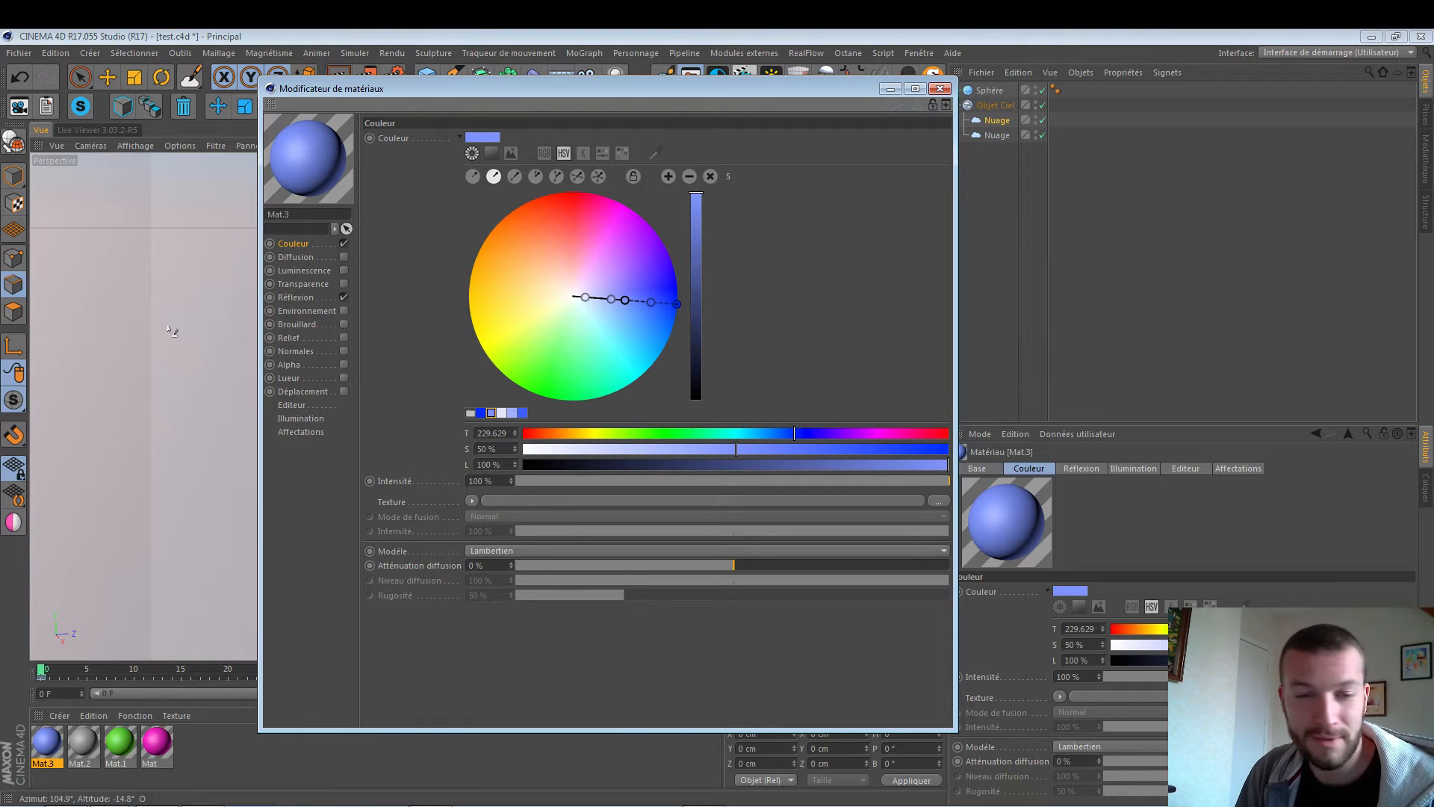
Explore opposite red and green pairs in Complémentaire, and set an orange base of about T 21° and S 87 % in Monochromatic.
{"action": "left_click", "coordinate": [516, 177]}
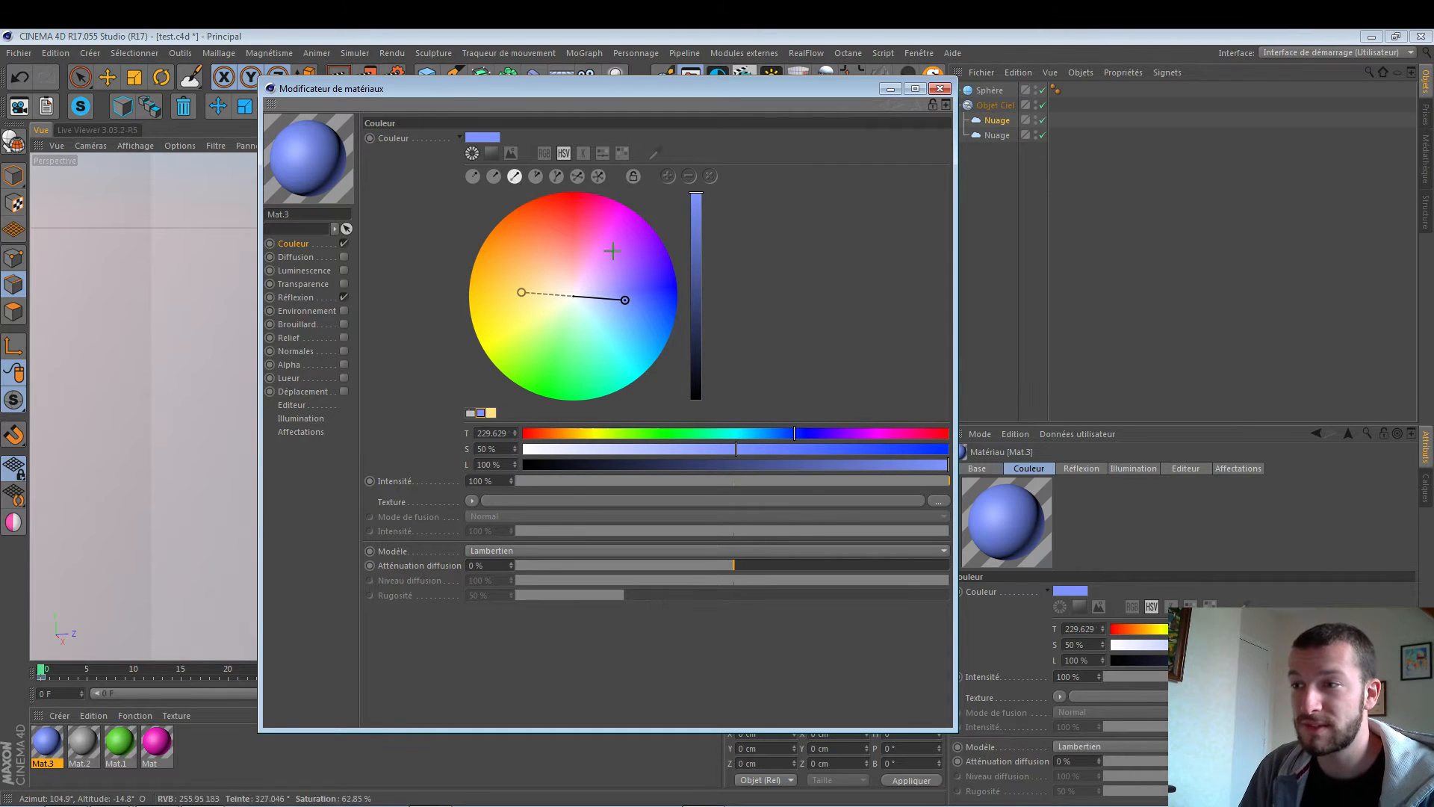
{"action": "left_click_drag", "start_coordinate": [625, 300], "coordinate": [575, 203]}
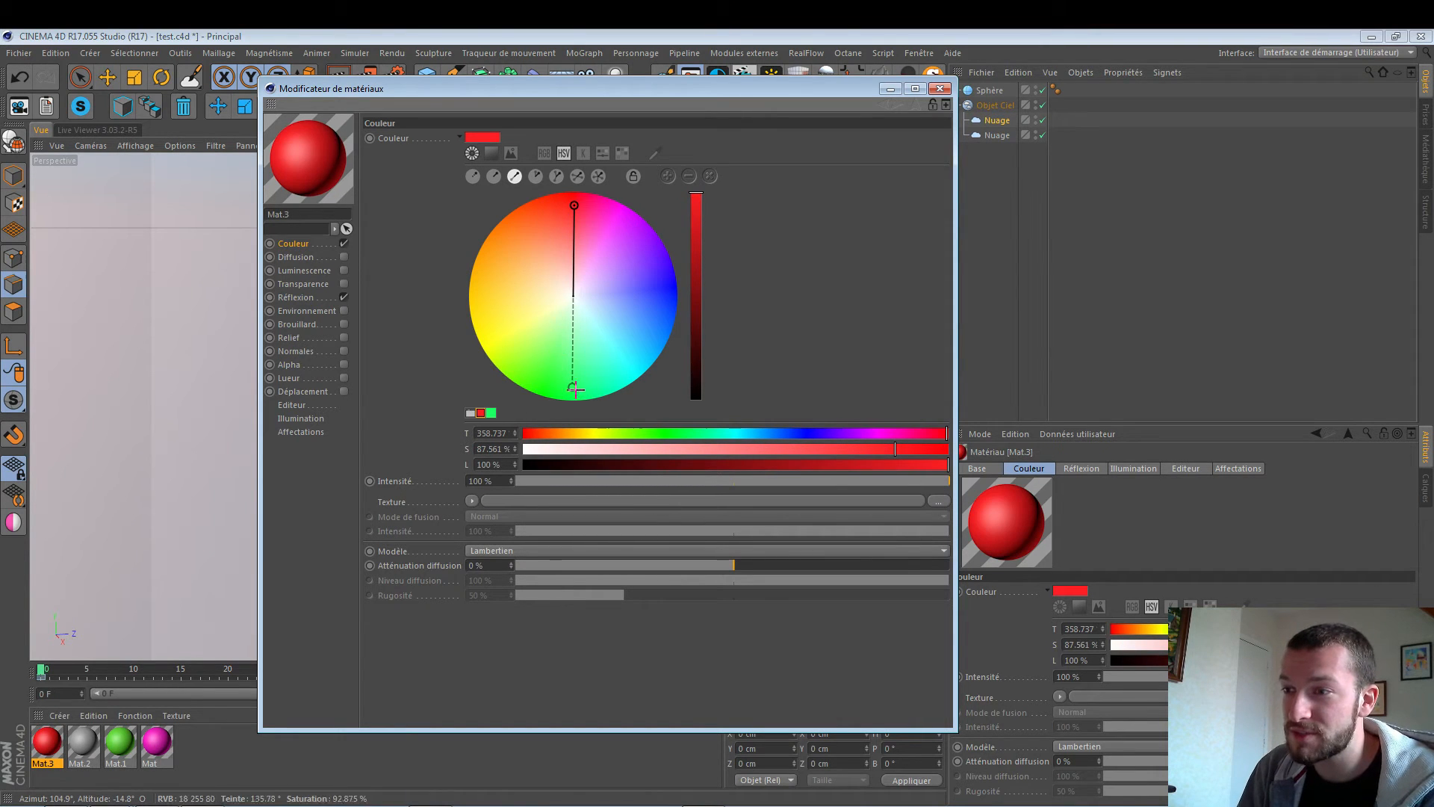
{"action": "left_click_drag", "start_coordinate": [573, 387], "coordinate": [574, 374]}
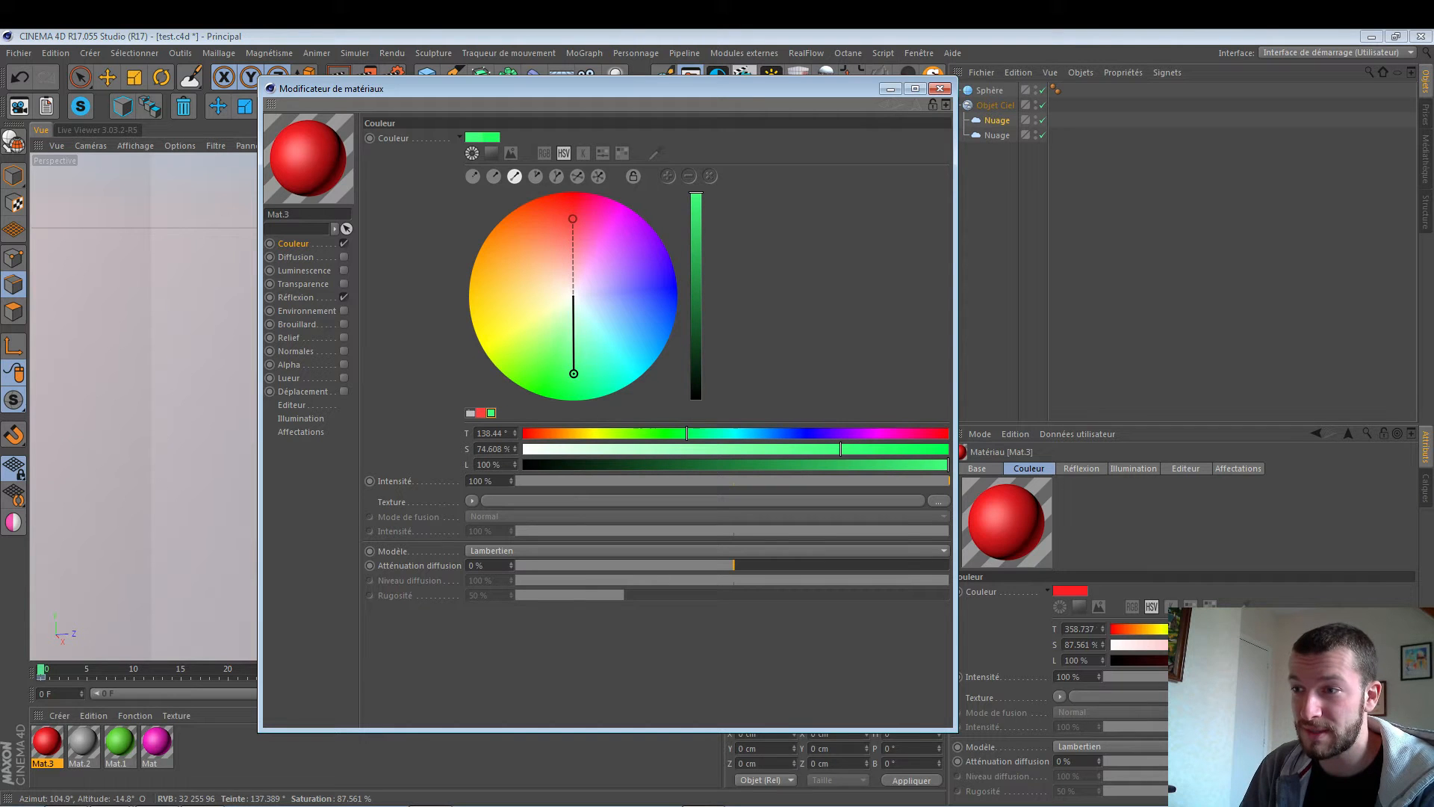
{"action": "left_click", "coordinate": [574, 213]}
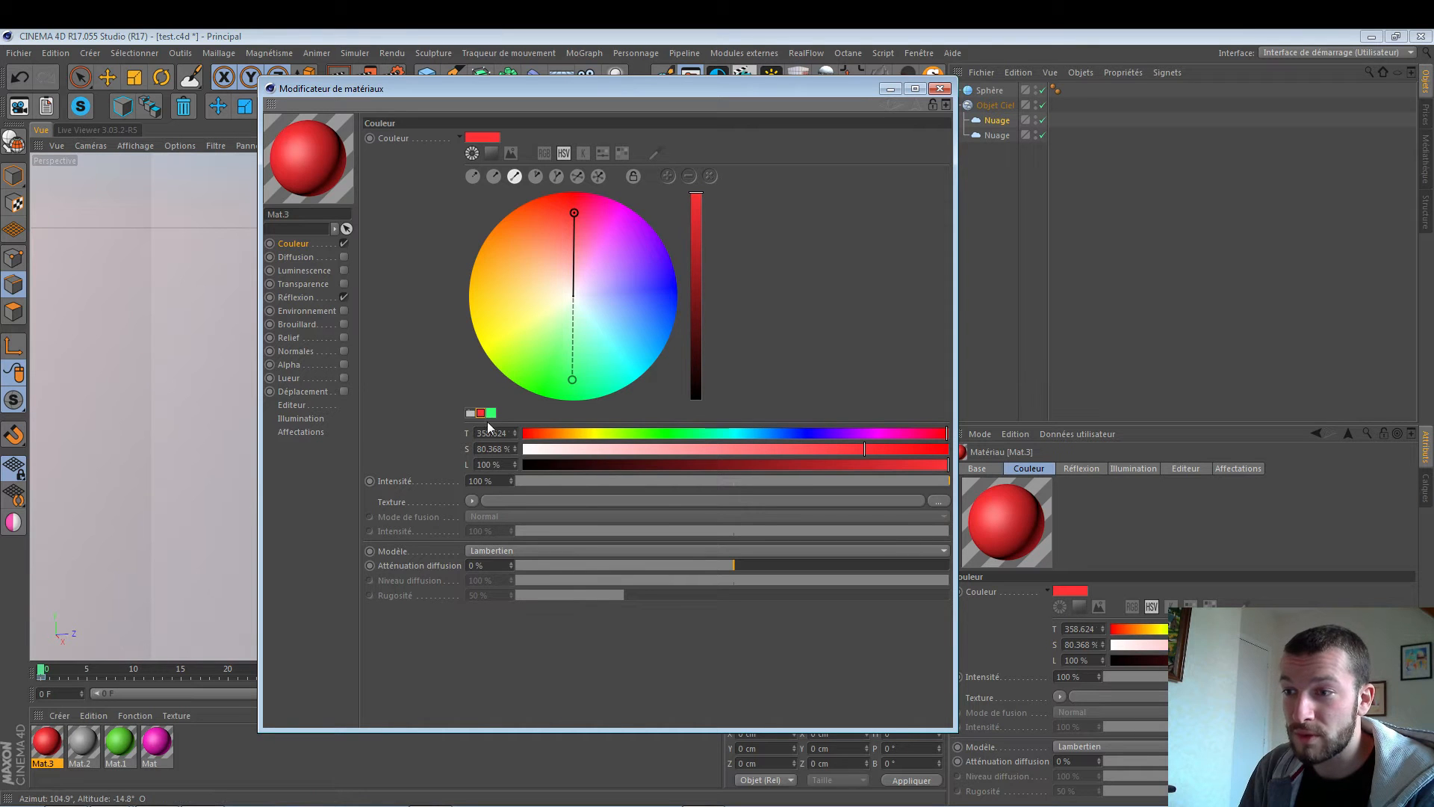
{"action": "mouse_move", "coordinate": [574, 214]}
{"action": "left_mouse_down"}
{"action": "mouse_move", "coordinate": [637, 239]}
{"action": "mouse_move", "coordinate": [643, 302]}
{"action": "mouse_move", "coordinate": [669, 286]}
{"action": "mouse_move", "coordinate": [598, 224]}
{"action": "mouse_move", "coordinate": [564, 221]}
{"action": "left_mouse_up"}
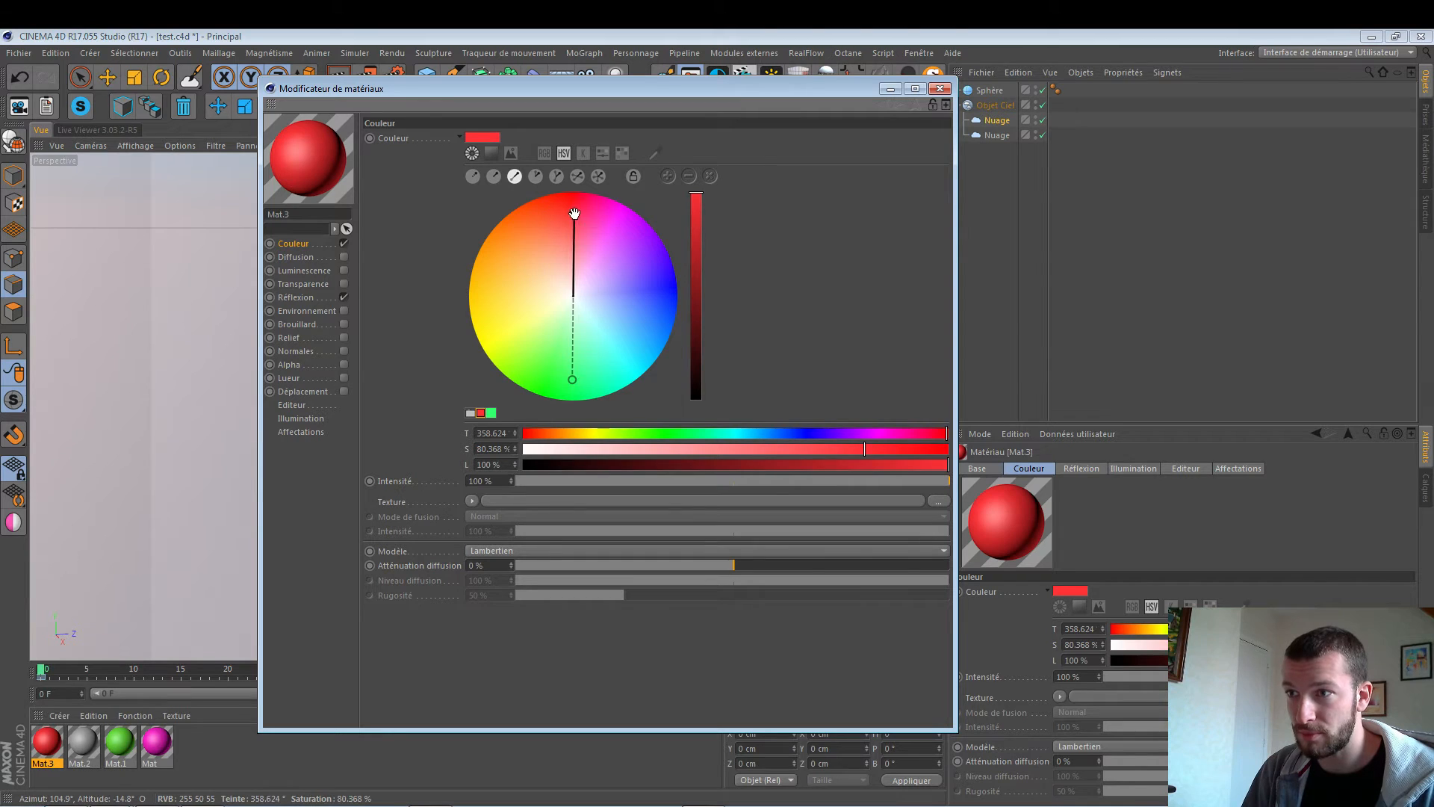
{"action": "left_click_drag", "start_coordinate": [574, 213], "coordinate": [519, 224]}
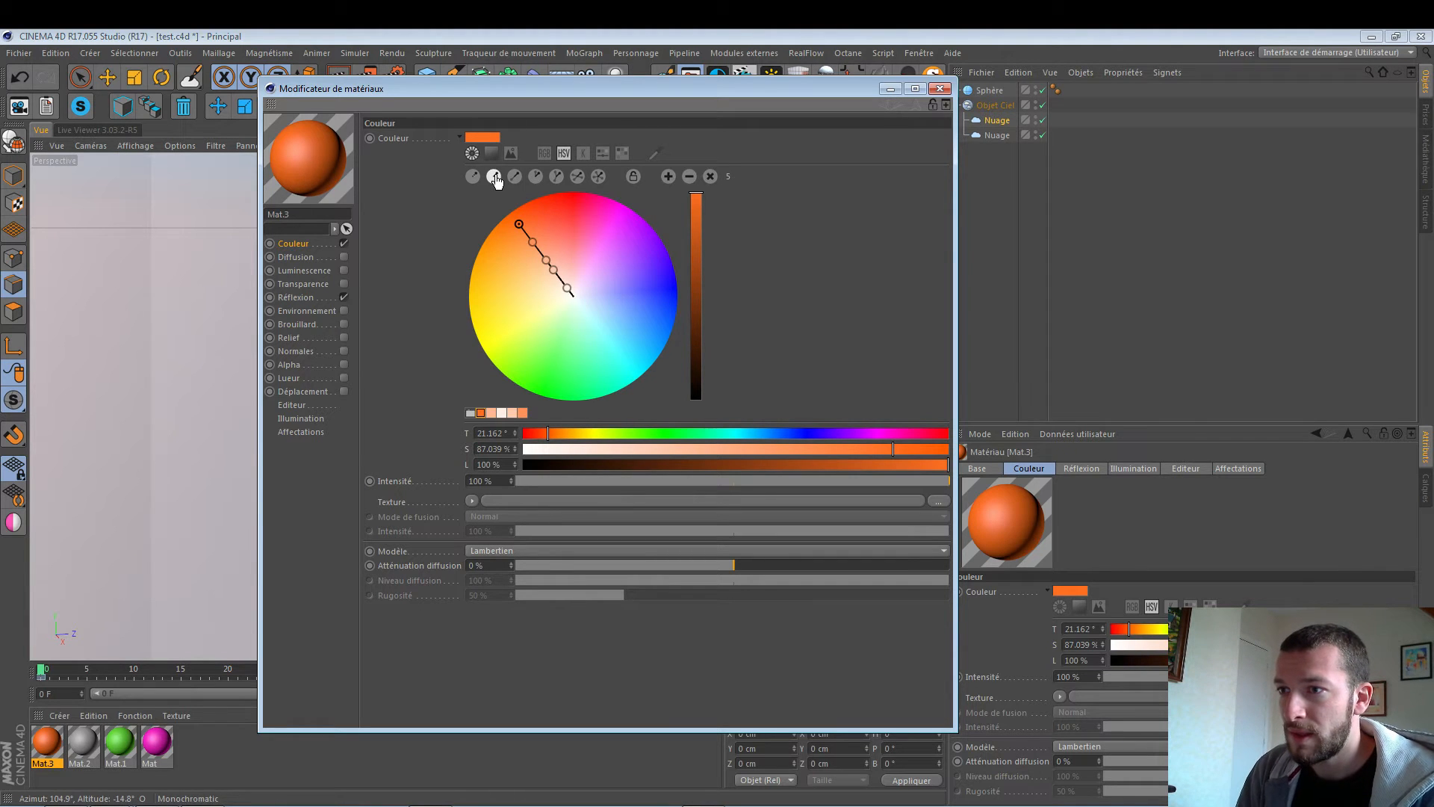
Switch the wheel to Analogue, set the base to a purple of about T 292° and S 100 %, and extend the scheme to 12 colours.
{"action": "left_click", "coordinate": [536, 177]}
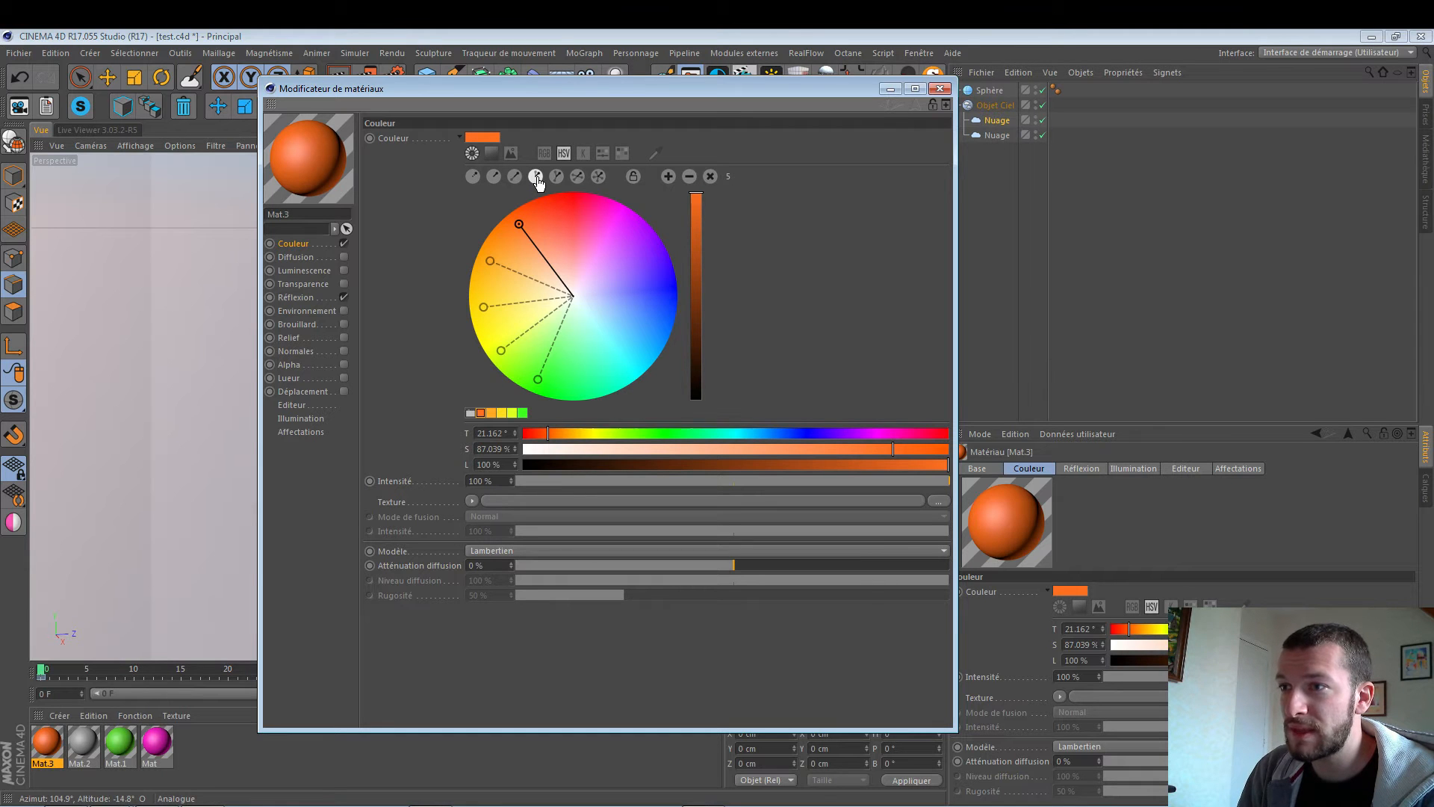
{"action": "mouse_move", "coordinate": [519, 224]}
{"action": "left_mouse_down"}
{"action": "mouse_move", "coordinate": [590, 196]}
{"action": "mouse_move", "coordinate": [639, 215]}
{"action": "mouse_move", "coordinate": [624, 212]}
{"action": "left_mouse_up"}
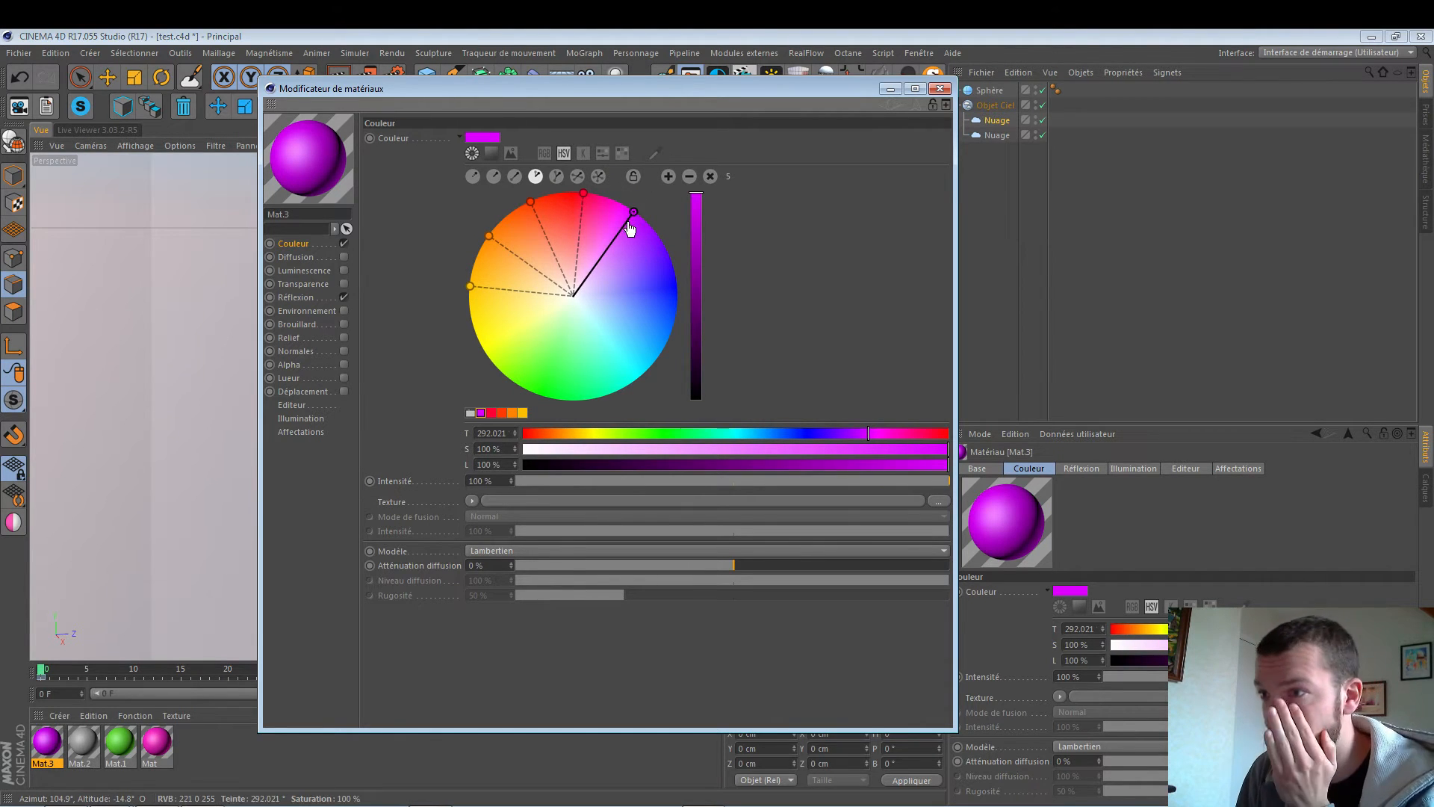
{"action": "left_click", "coordinate": [669, 176]}
{"action": "left_click", "coordinate": [668, 177]}
{"action": "left_click", "coordinate": [670, 176]}
{"action": "left_click", "coordinate": [670, 176]}
{"action": "left_click", "coordinate": [669, 176]}
{"action": "left_click", "coordinate": [670, 176]}
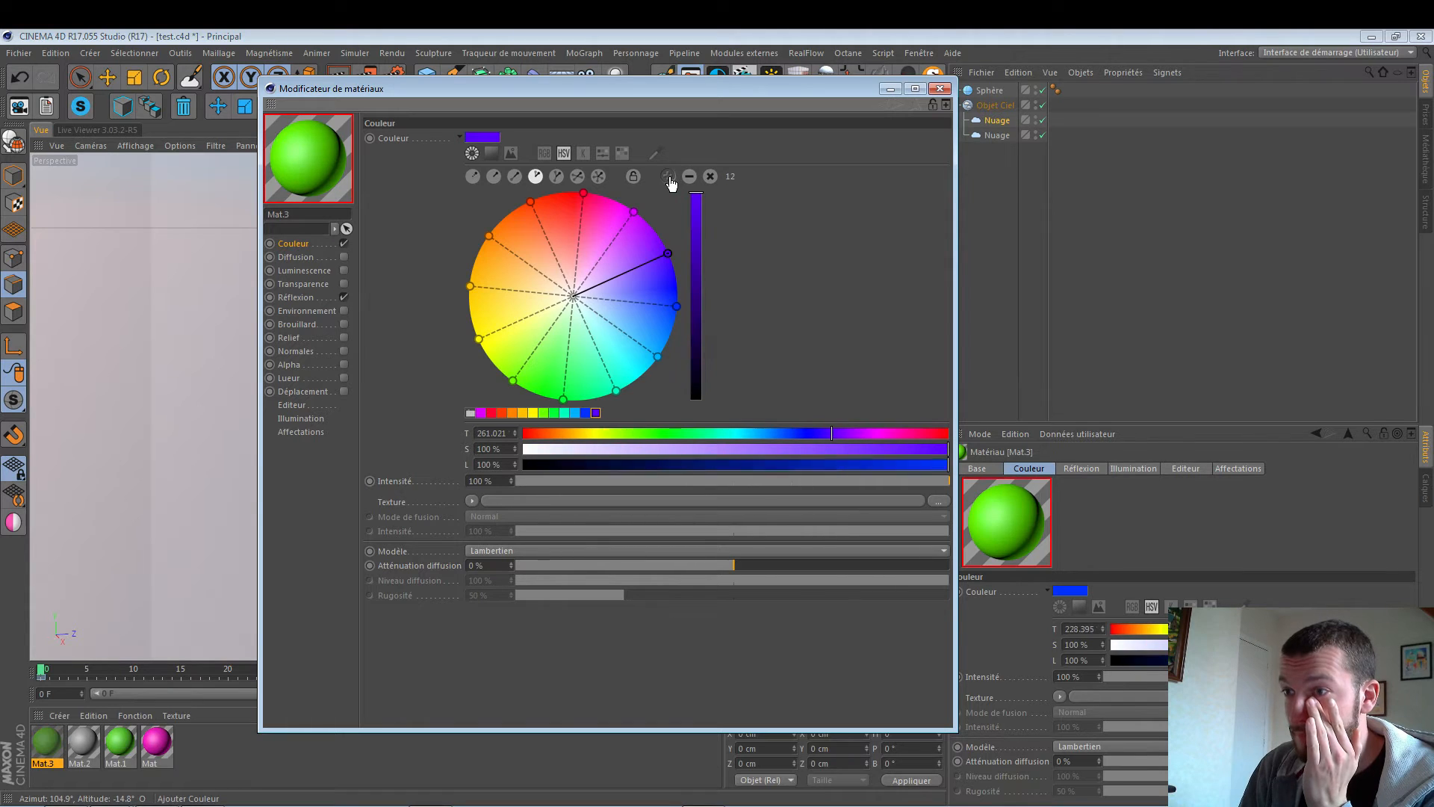
{"action": "left_click", "coordinate": [670, 176]}
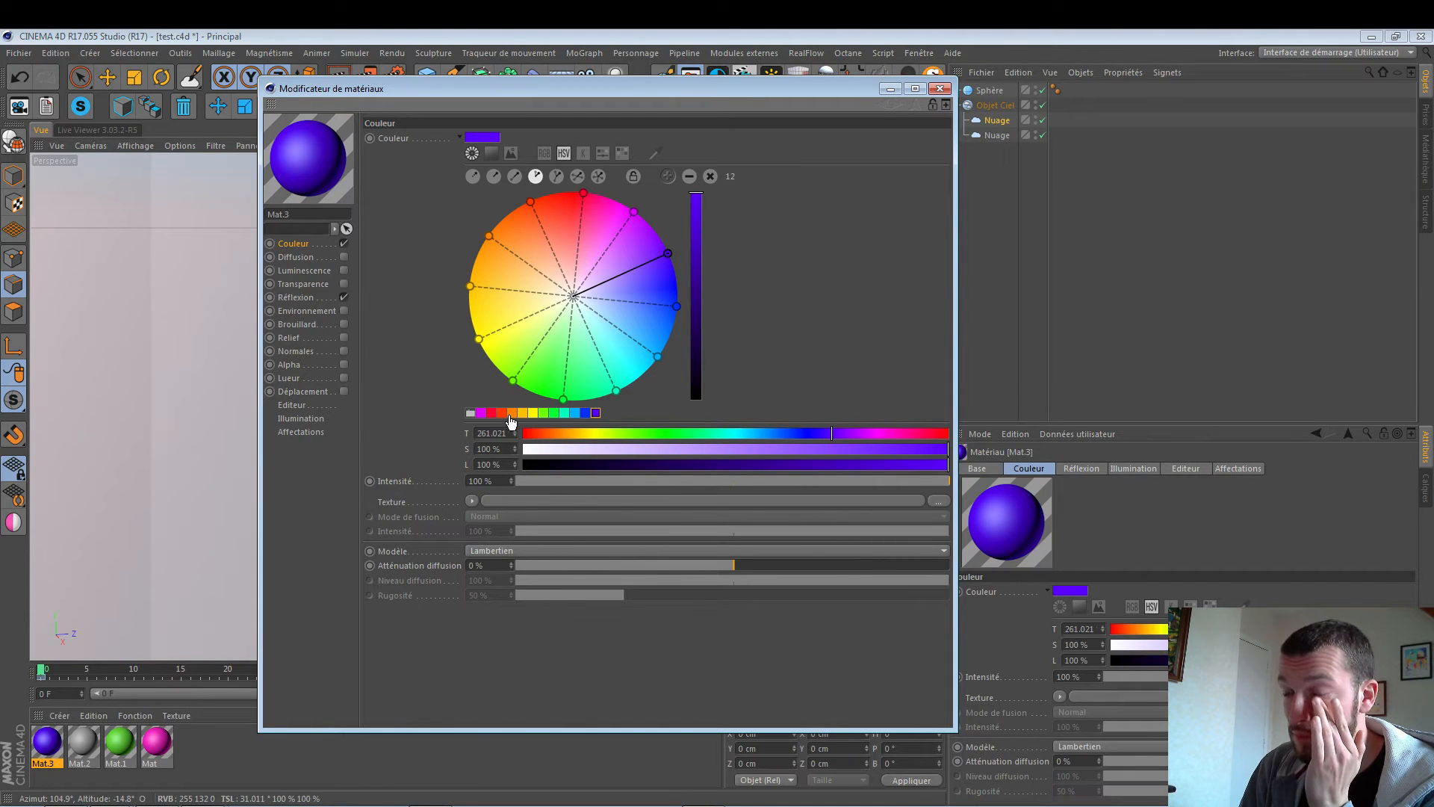
Remove the extra colours from the Analogue scheme until only the orange of about T 31° is left.
{"action": "left_click", "coordinate": [688, 177]}
{"action": "left_click", "coordinate": [688, 176]}
{"action": "left_click", "coordinate": [689, 176]}
{"action": "left_click", "coordinate": [689, 176]}
{"action": "left_click", "coordinate": [688, 176]}
{"action": "left_click", "coordinate": [689, 176]}
{"action": "left_click", "coordinate": [689, 177]}
{"action": "left_click", "coordinate": [689, 176]}
{"action": "left_click", "coordinate": [710, 178]}
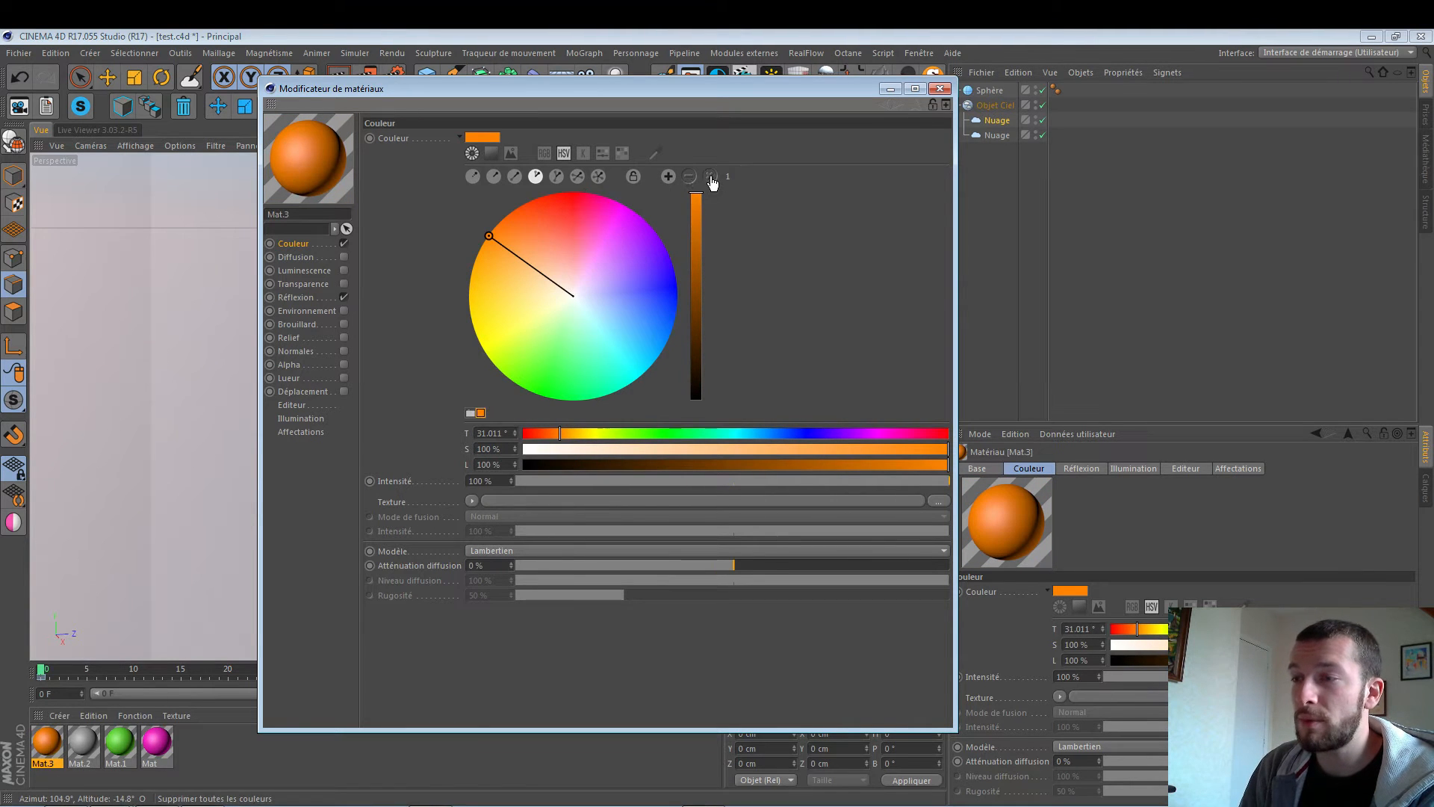
In single-colour mode, place five free colours on the wheel: coral red, lilac, cyan, yellow and a green of about T 110° and S 86 %.
{"action": "left_click", "coordinate": [573, 230], "text": "ctrl"}
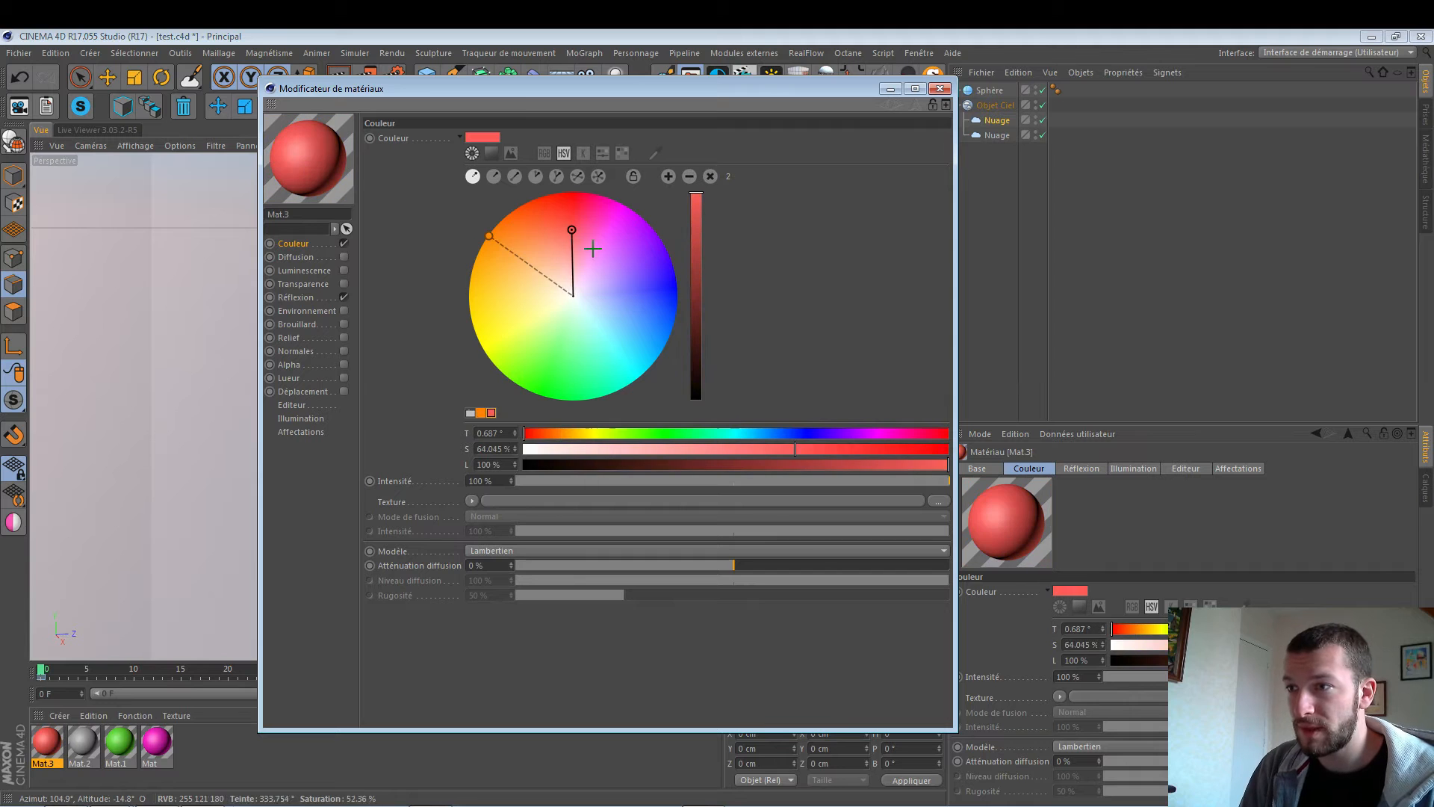
{"action": "left_click", "coordinate": [606, 273], "text": "ctrl"}
{"action": "left_click", "coordinate": [610, 345], "text": "ctrl"}
{"action": "left_click", "coordinate": [501, 338], "text": "ctrl"}
{"action": "left_click", "coordinate": [535, 377], "text": "ctrl"}
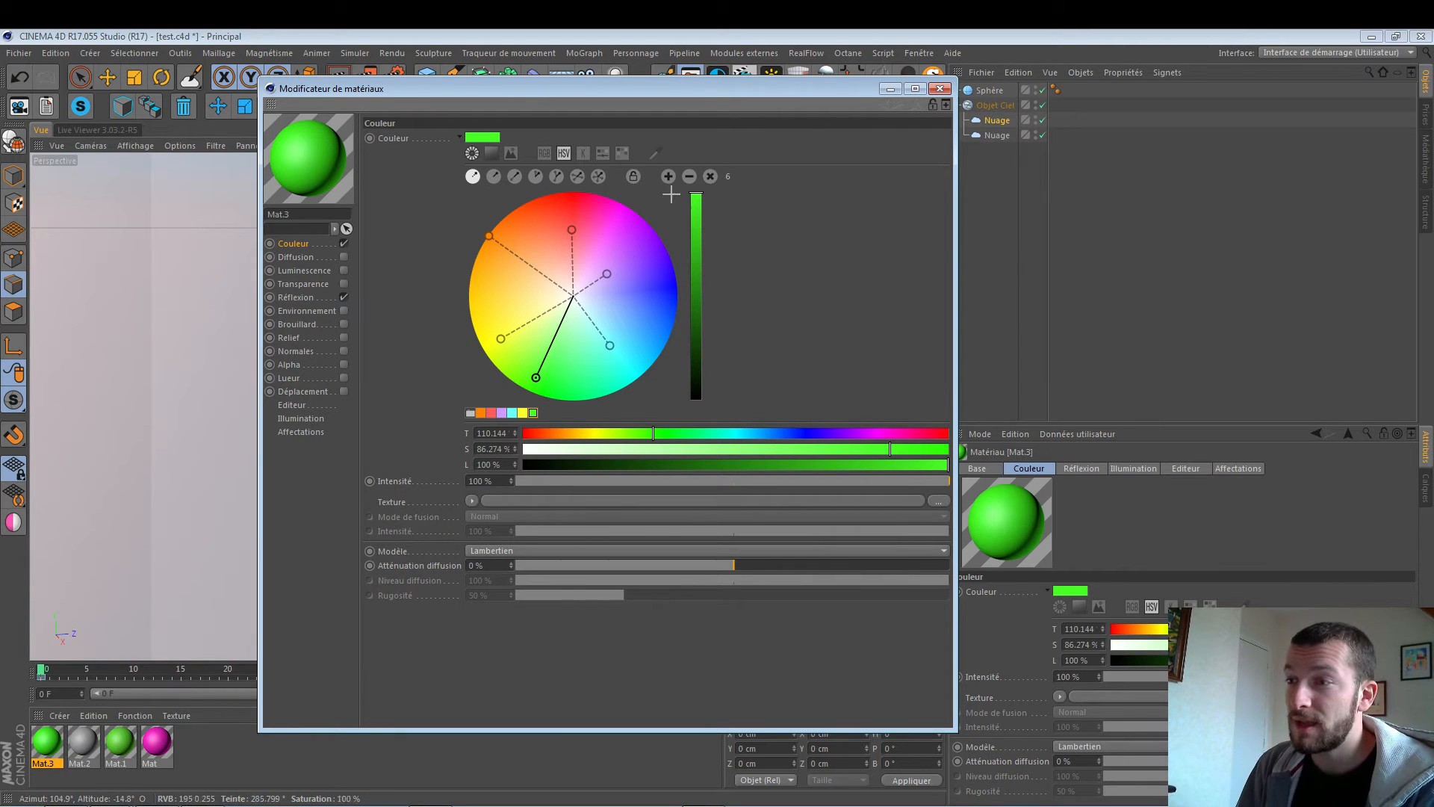
Delete the five freely placed colours and set the remaining one to an orange-red of about T 12° and S 85 %.
{"action": "left_click", "coordinate": [690, 176]}
{"action": "left_click", "coordinate": [690, 176]}
{"action": "left_click", "coordinate": [689, 176]}
{"action": "left_click", "coordinate": [689, 176]}
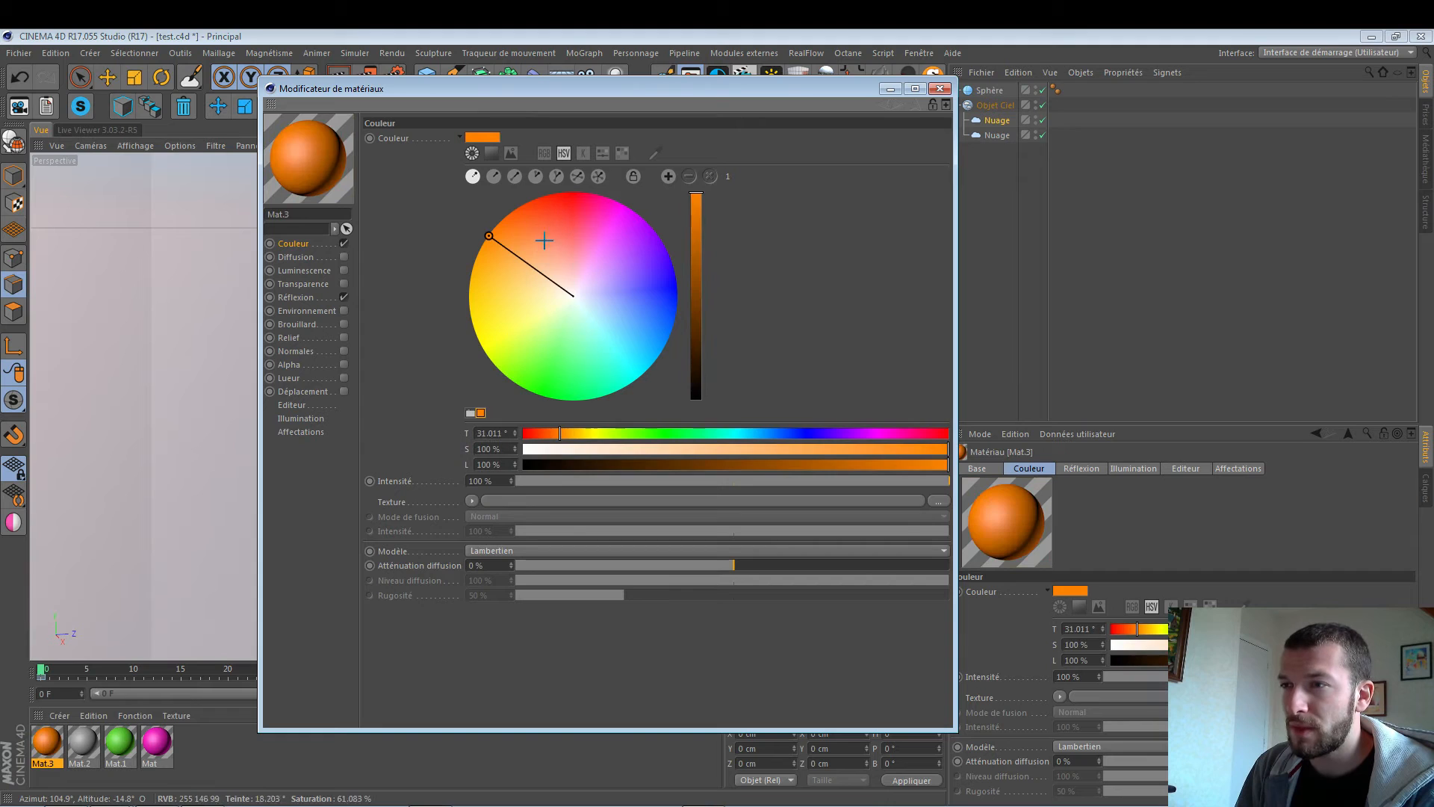
{"action": "left_click", "coordinate": [690, 177]}
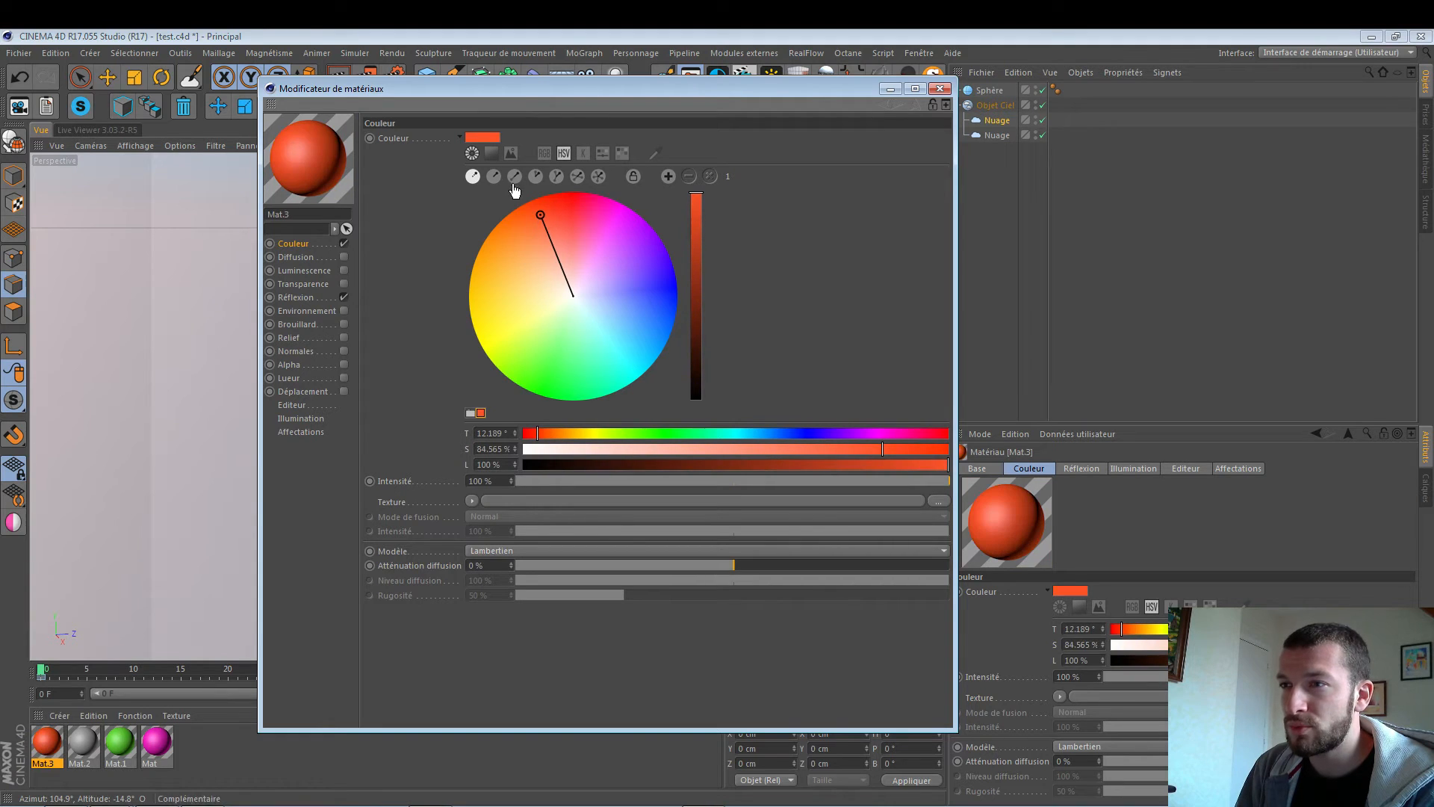
Switch the wheel to Scinder Complémentaire, set the base red to about T 6° and S 92 %, and select the green swatch.
{"action": "left_click", "coordinate": [556, 177]}
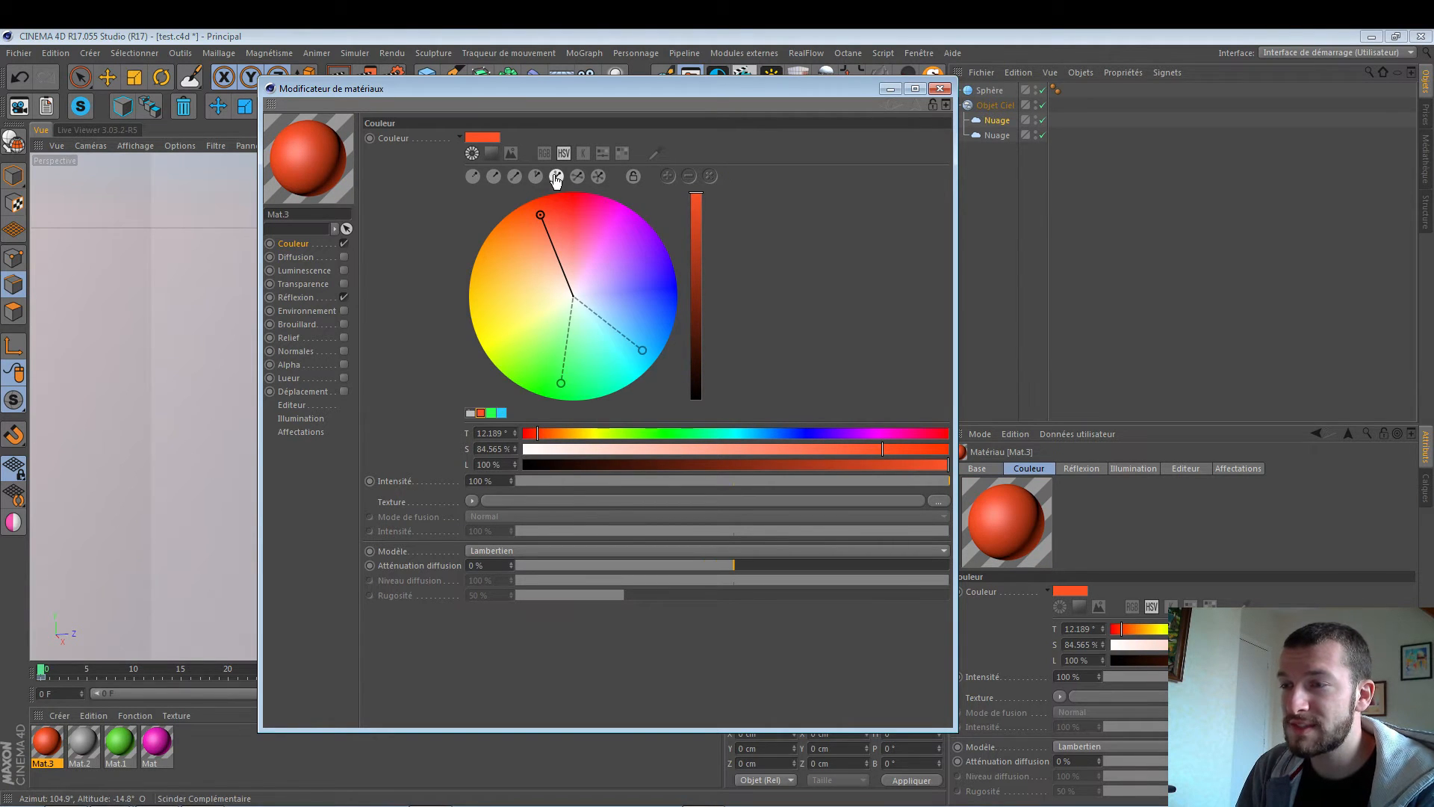
{"action": "mouse_move", "coordinate": [540, 214]}
{"action": "left_mouse_down"}
{"action": "mouse_move", "coordinate": [527, 231]}
{"action": "mouse_move", "coordinate": [532, 209]}
{"action": "left_mouse_up"}
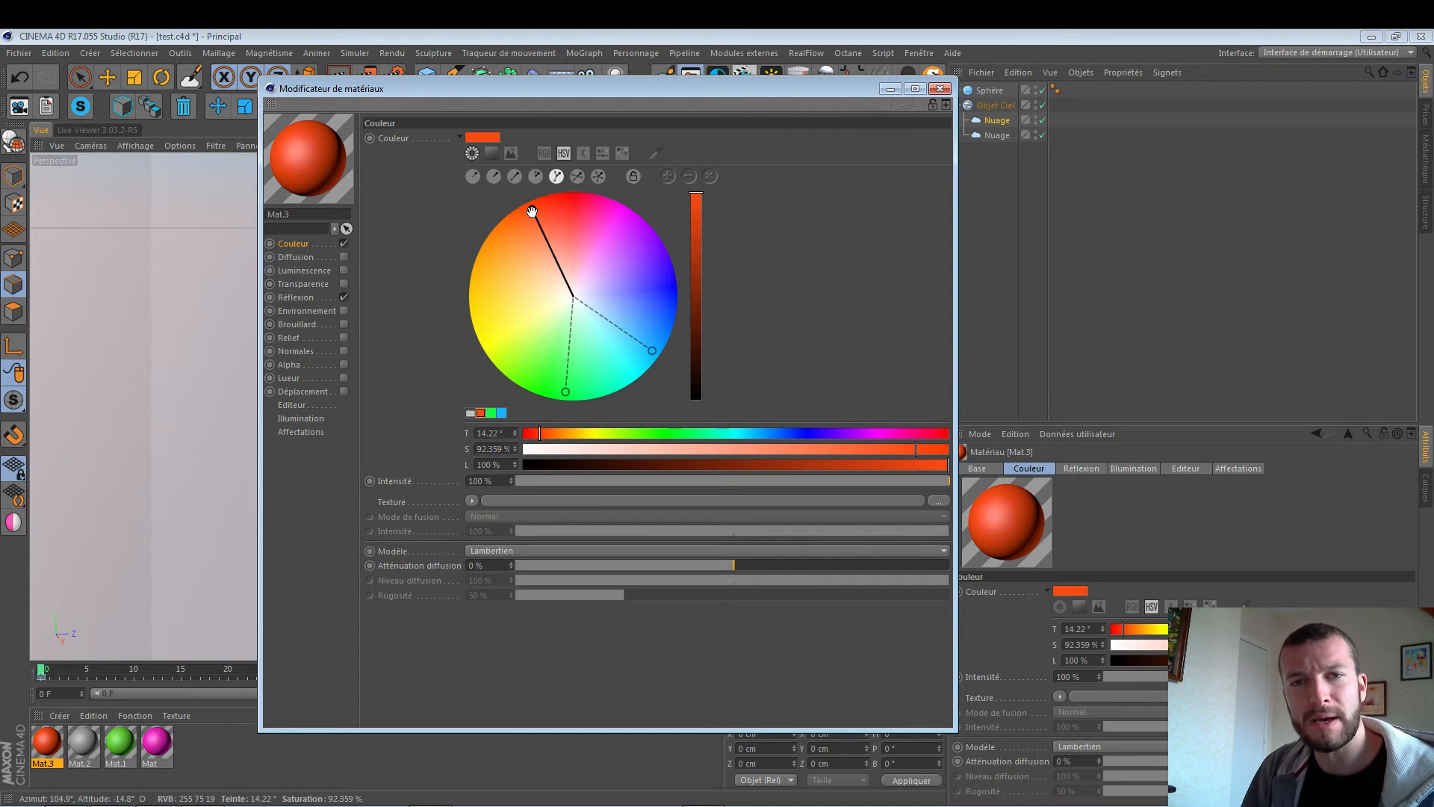
{"action": "mouse_move", "coordinate": [531, 212]}
{"action": "left_mouse_down"}
{"action": "mouse_move", "coordinate": [567, 208]}
{"action": "mouse_move", "coordinate": [579, 243]}
{"action": "mouse_move", "coordinate": [572, 209]}
{"action": "mouse_move", "coordinate": [543, 199]}
{"action": "mouse_move", "coordinate": [556, 202]}
{"action": "left_mouse_up"}
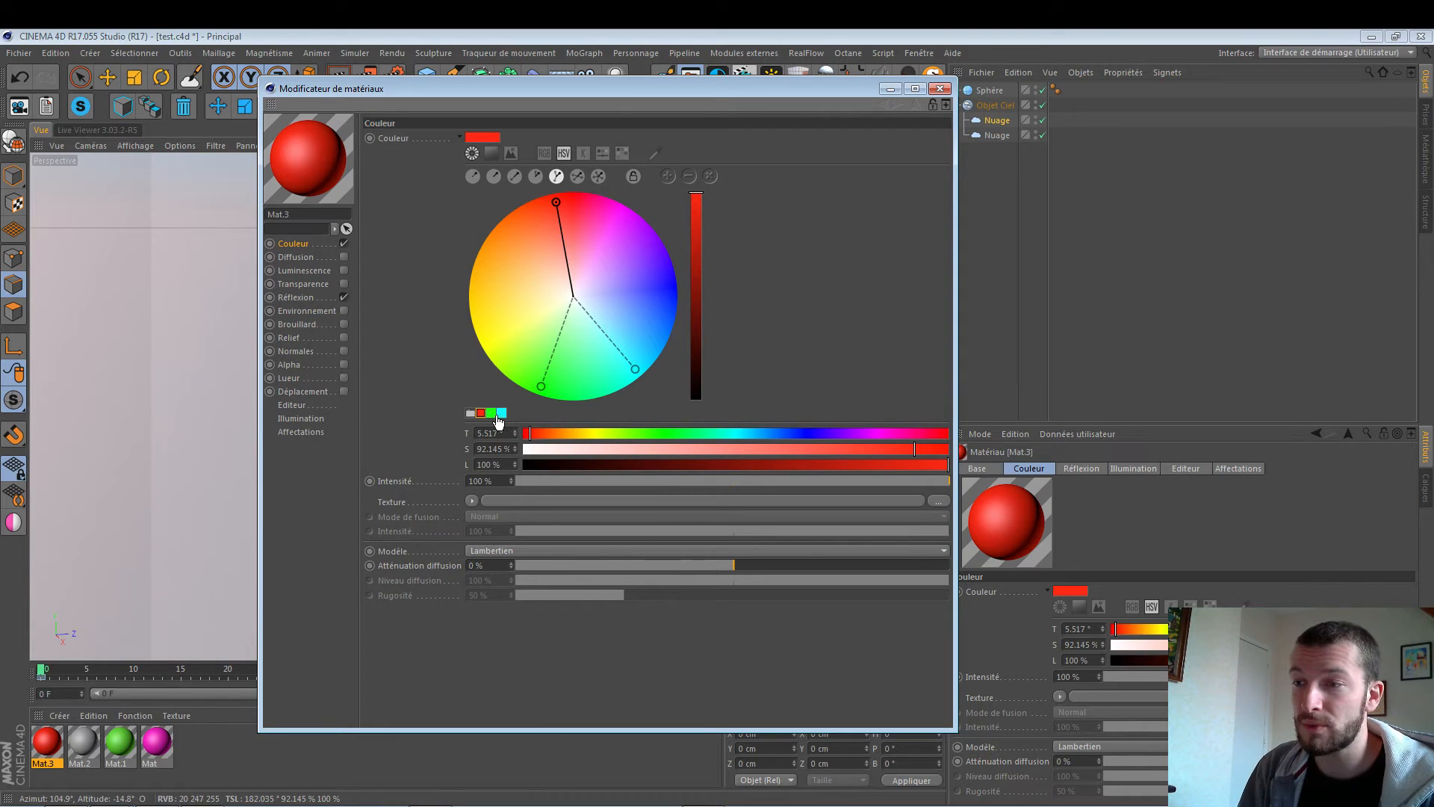
{"action": "left_click", "coordinate": [492, 415]}
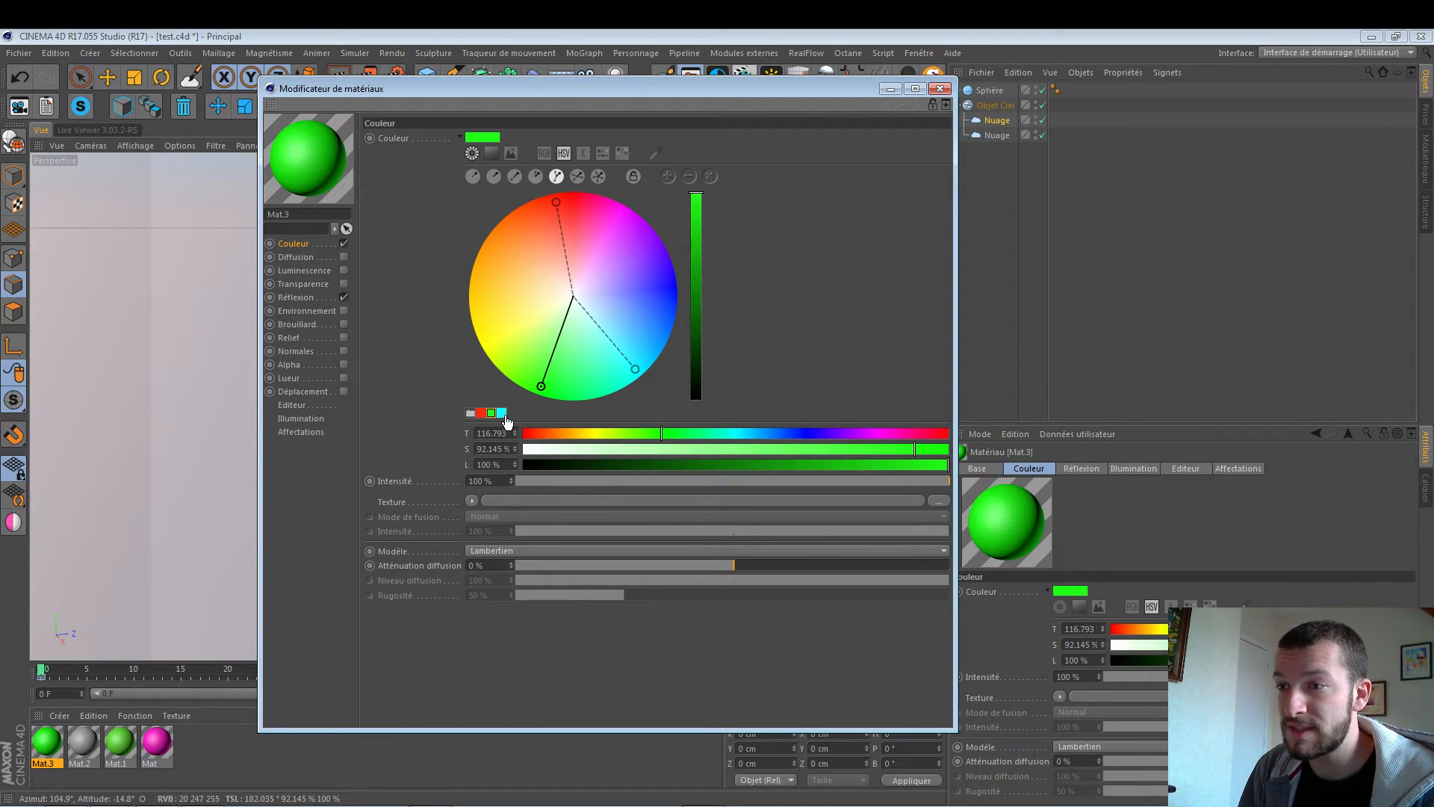
Compare the cyan and green colours of the Scinder Complémentaire scheme on the material.
{"action": "left_click", "coordinate": [503, 414]}
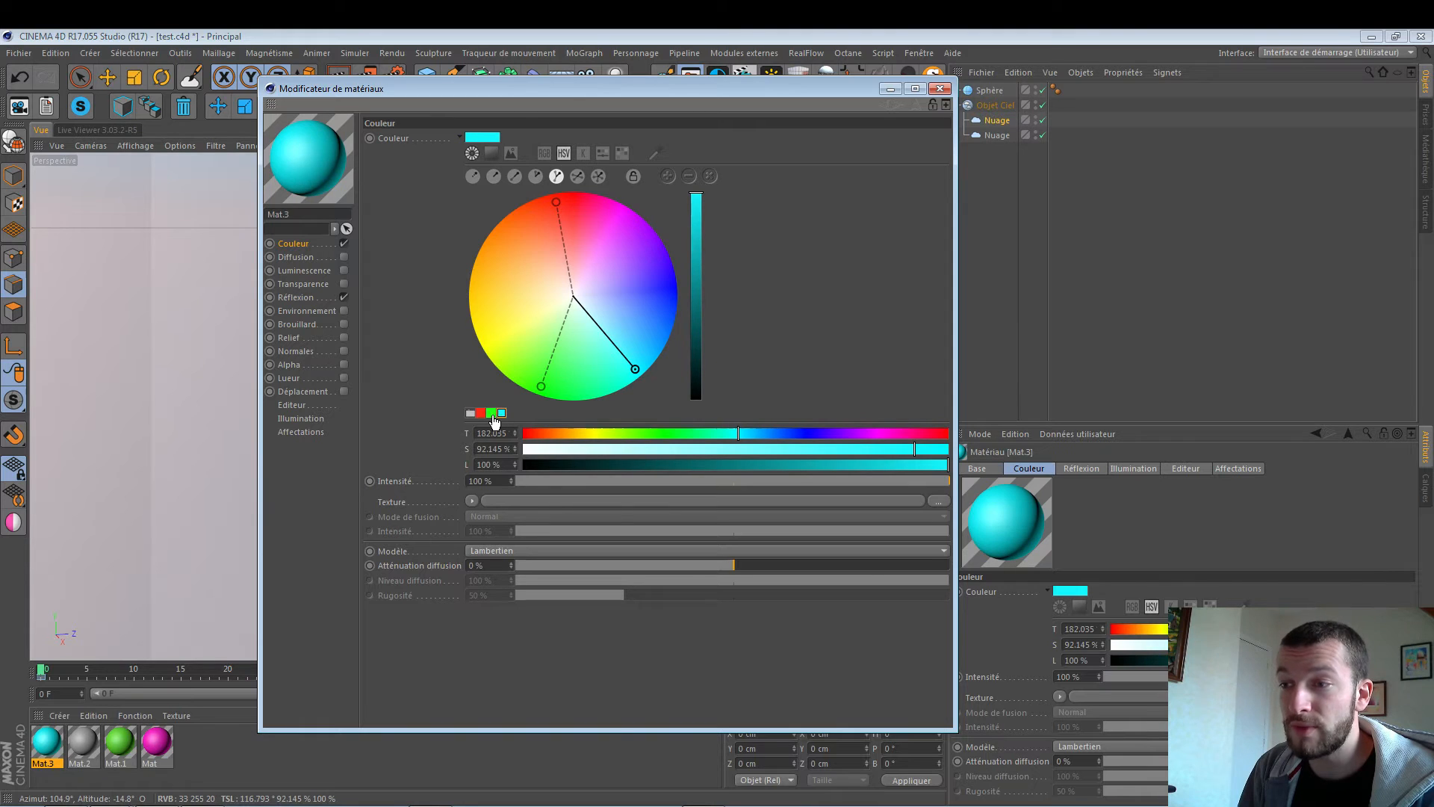
{"action": "left_click", "coordinate": [492, 414]}
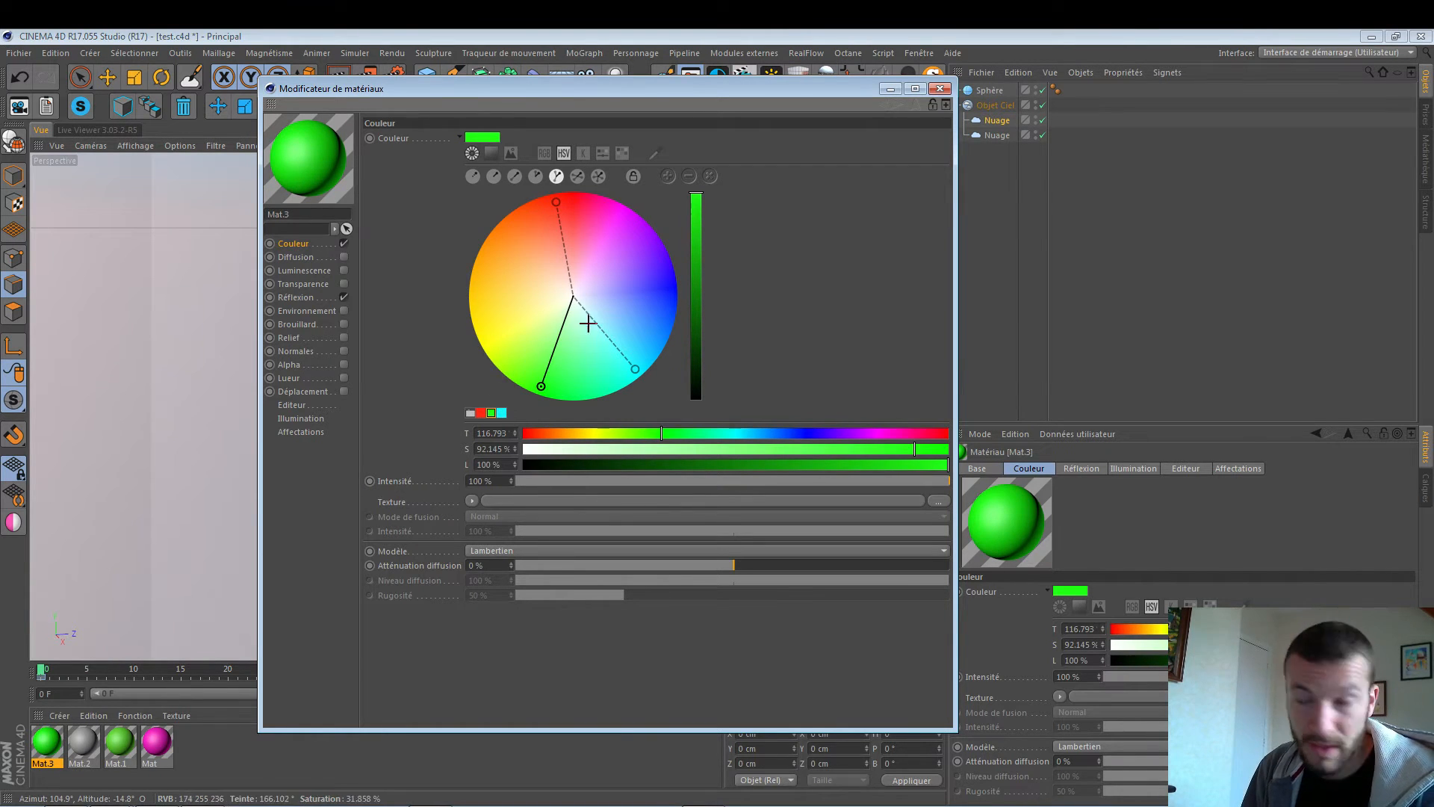
Switch the wheel to the four-colour harmony scheme and set the active colour to a red of about T 8° and S 91 %.
{"action": "left_click", "coordinate": [580, 179]}
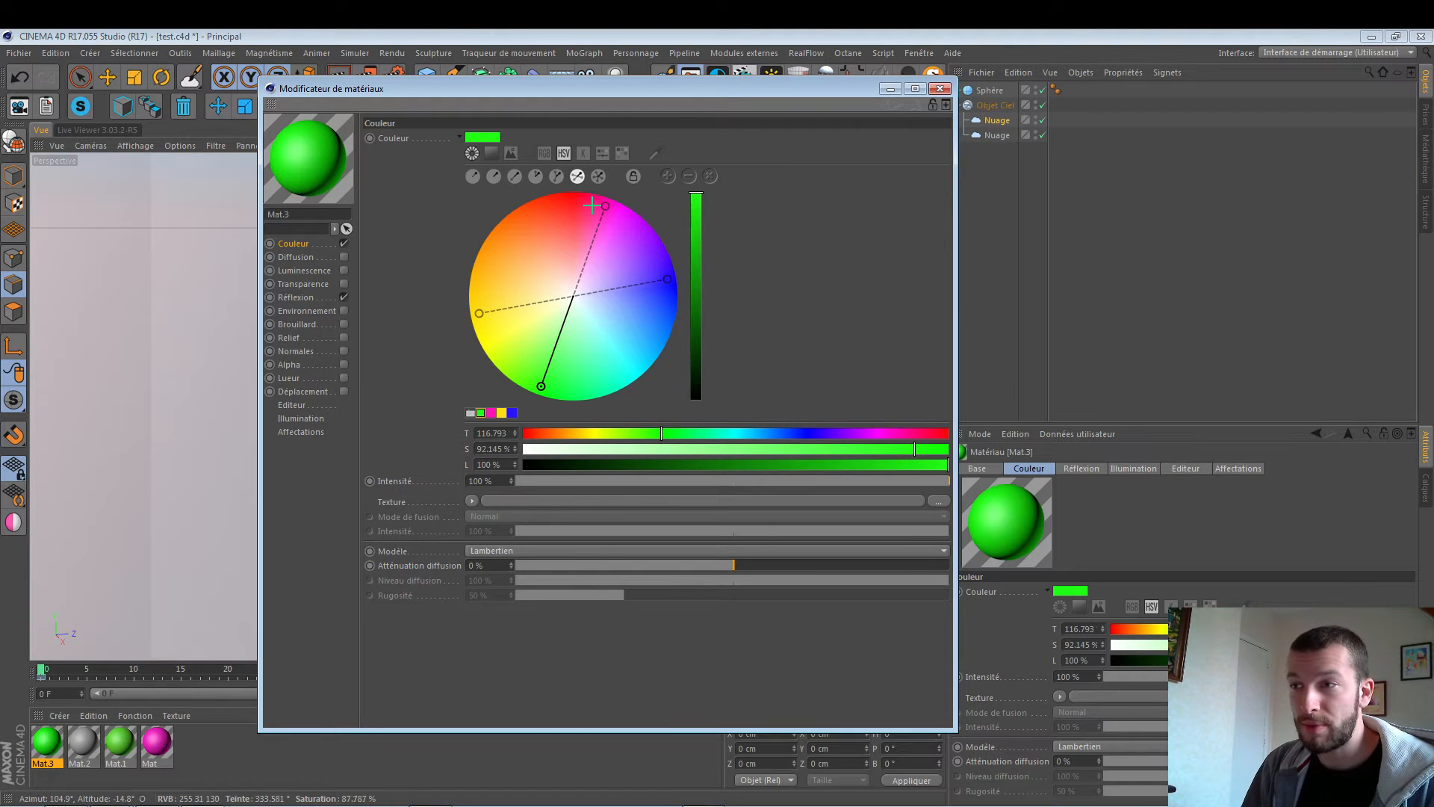
{"action": "left_click", "coordinate": [546, 210]}
{"action": "mouse_move", "coordinate": [546, 210]}
{"action": "left_mouse_down"}
{"action": "mouse_move", "coordinate": [534, 212]}
{"action": "mouse_move", "coordinate": [575, 196]}
{"action": "mouse_move", "coordinate": [536, 207]}
{"action": "mouse_move", "coordinate": [548, 206]}
{"action": "left_mouse_up"}
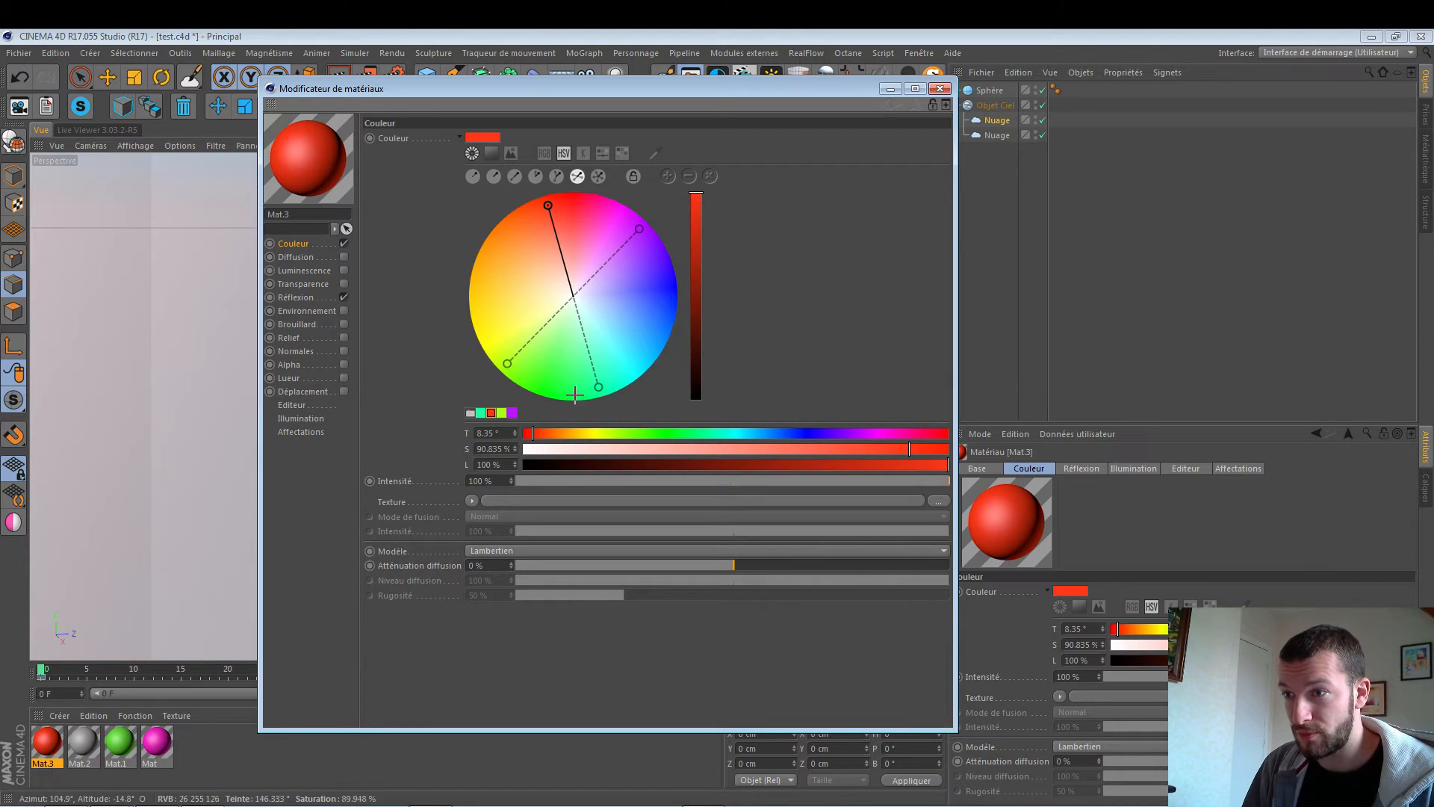
Preview the yellow-green, red and purple colours of the four-colour scheme in turn on the material, ending on the purple.
{"action": "left_click", "coordinate": [501, 413]}
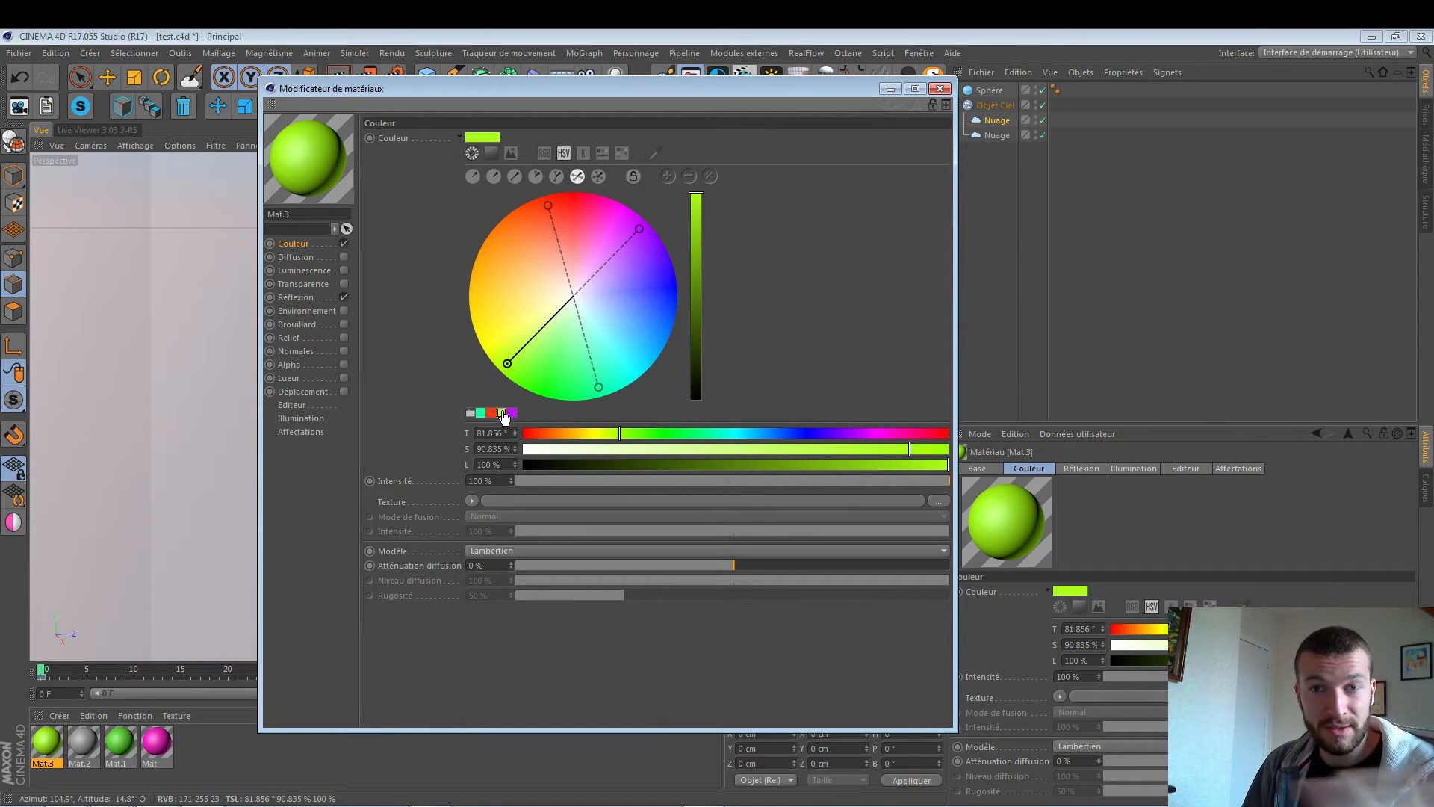
{"action": "left_click", "coordinate": [547, 205]}
{"action": "left_click", "coordinate": [640, 229]}
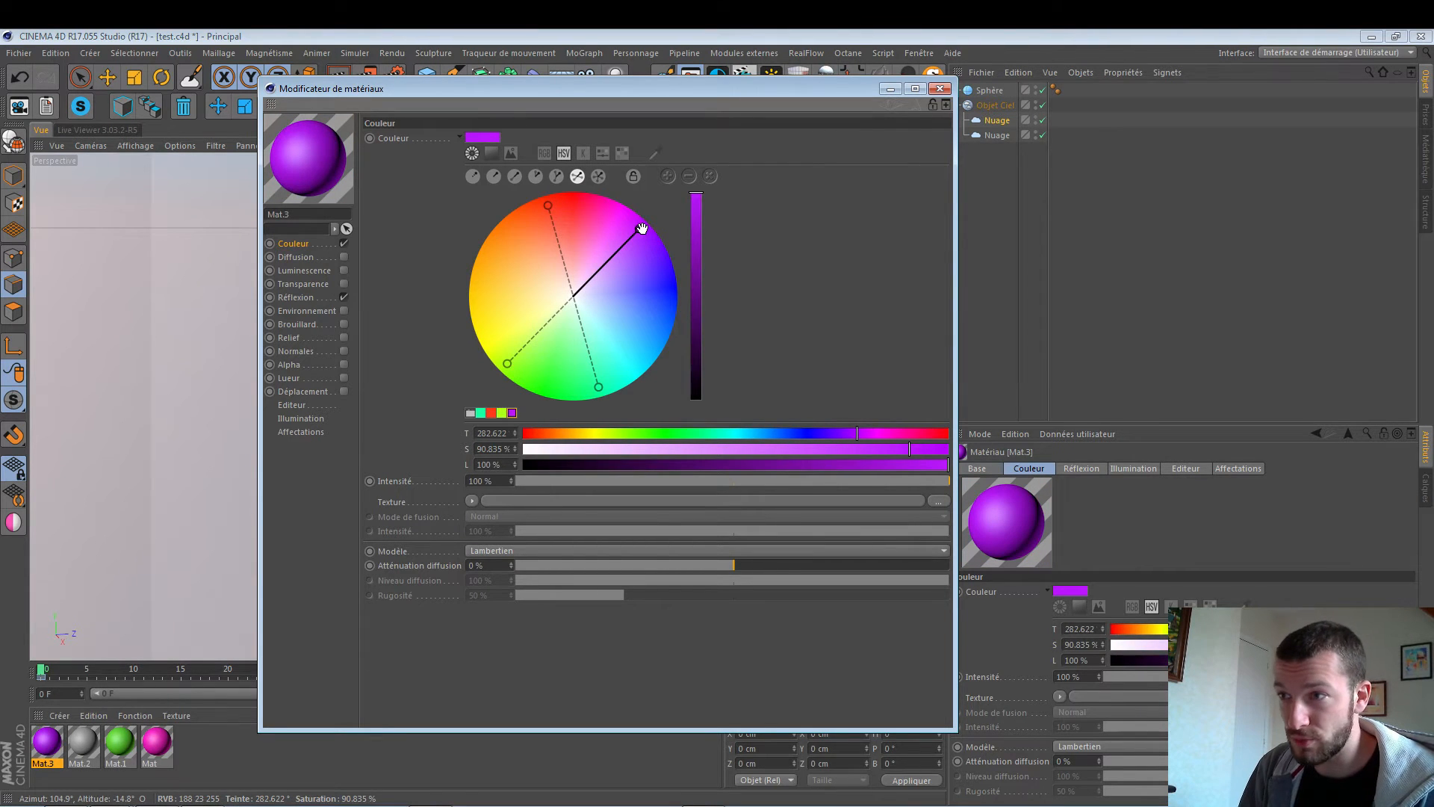
{"action": "left_click", "coordinate": [508, 361]}
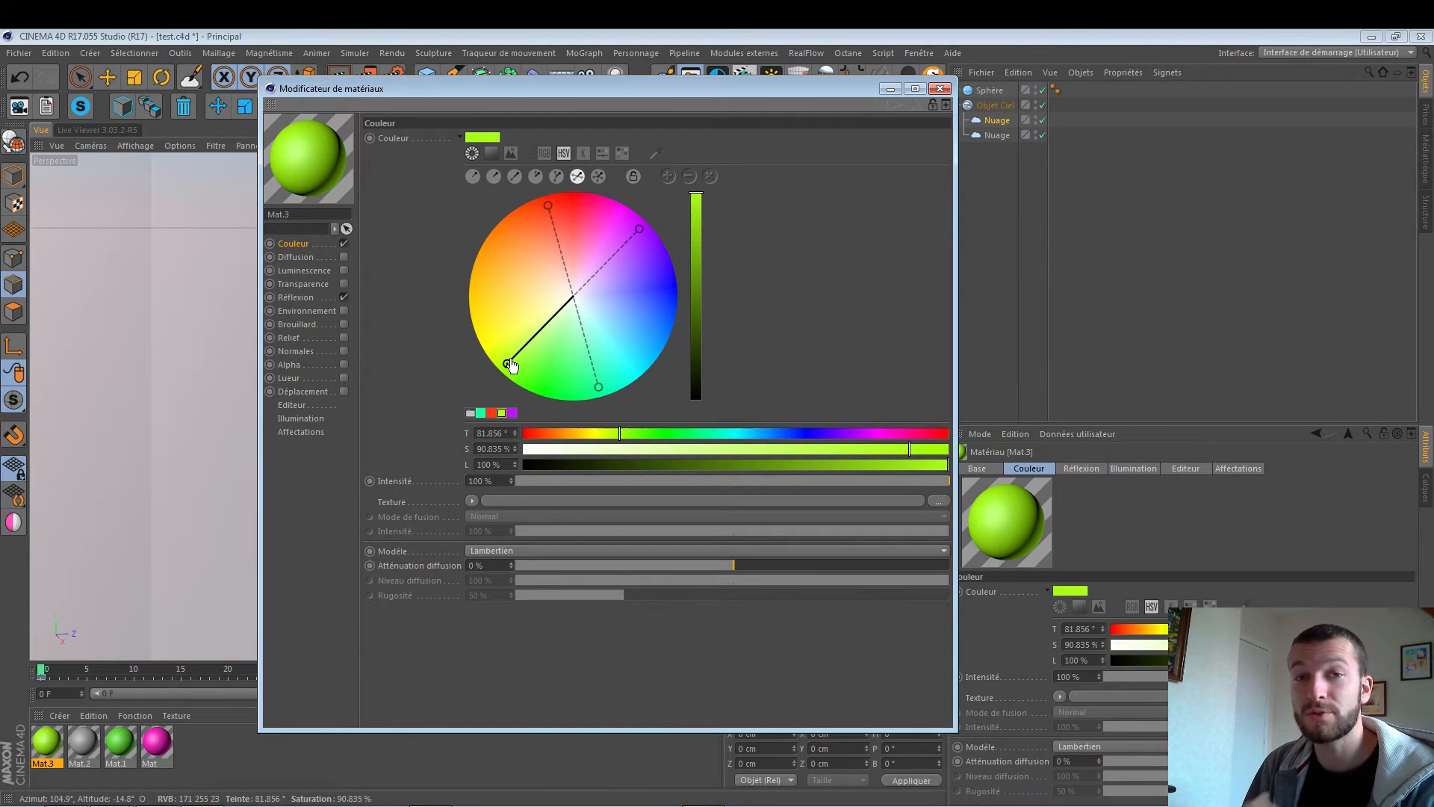
{"action": "left_click", "coordinate": [549, 205]}
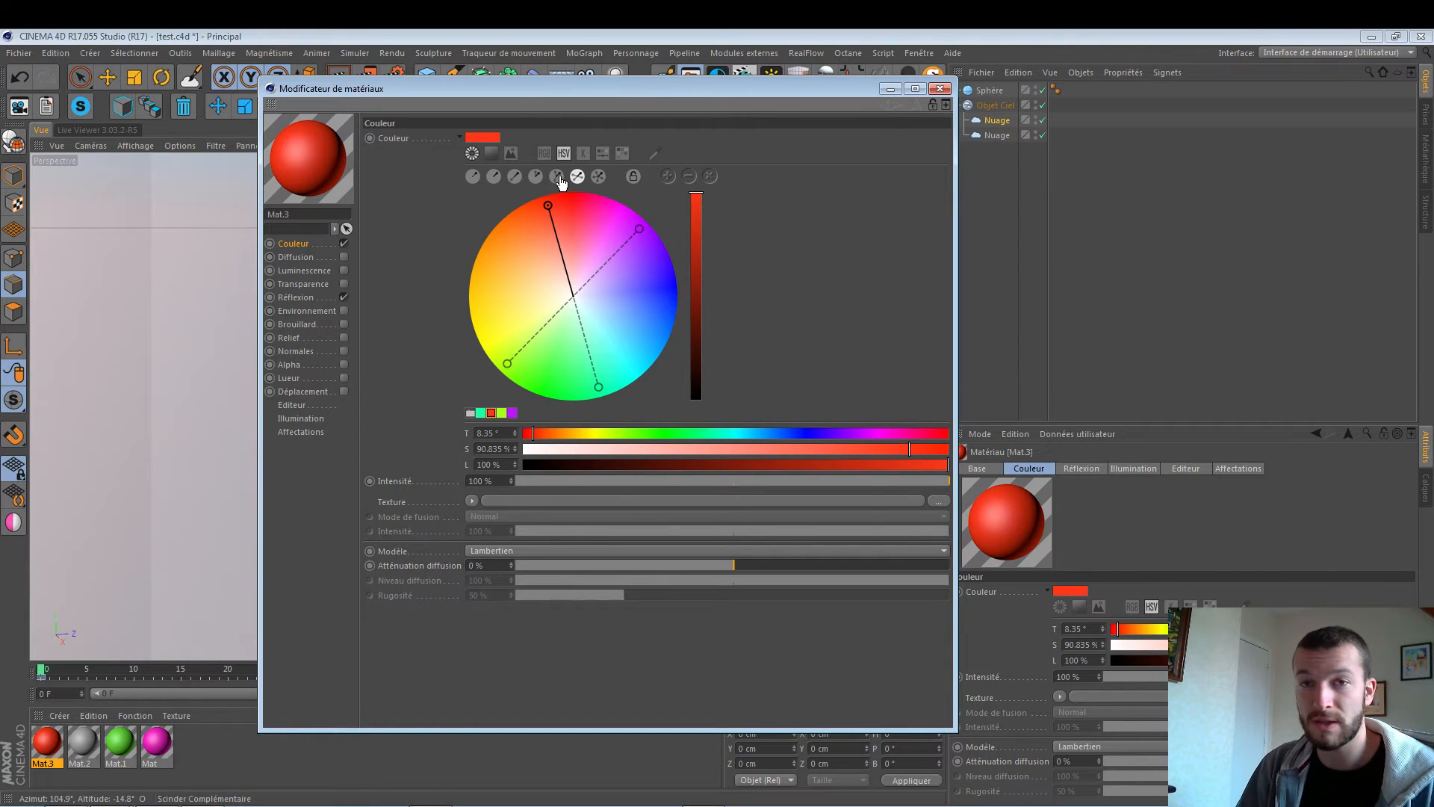
{"action": "left_click", "coordinate": [501, 412]}
{"action": "left_click", "coordinate": [512, 413]}
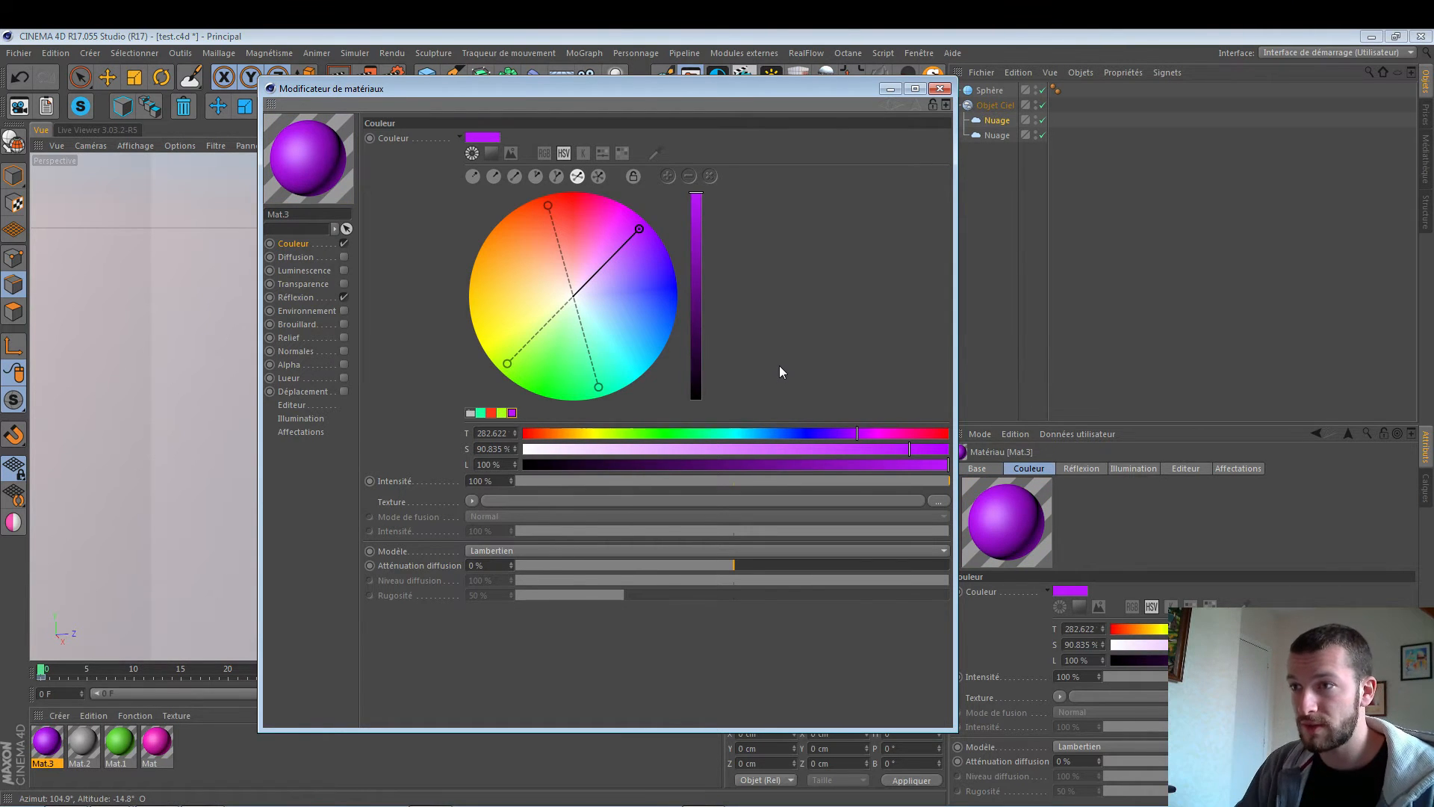
Switch the wheel to the evenly spaced scheme, set a base red of about T 1° and S 80 %, and extend it to six colours.
{"action": "left_click", "coordinate": [598, 177]}
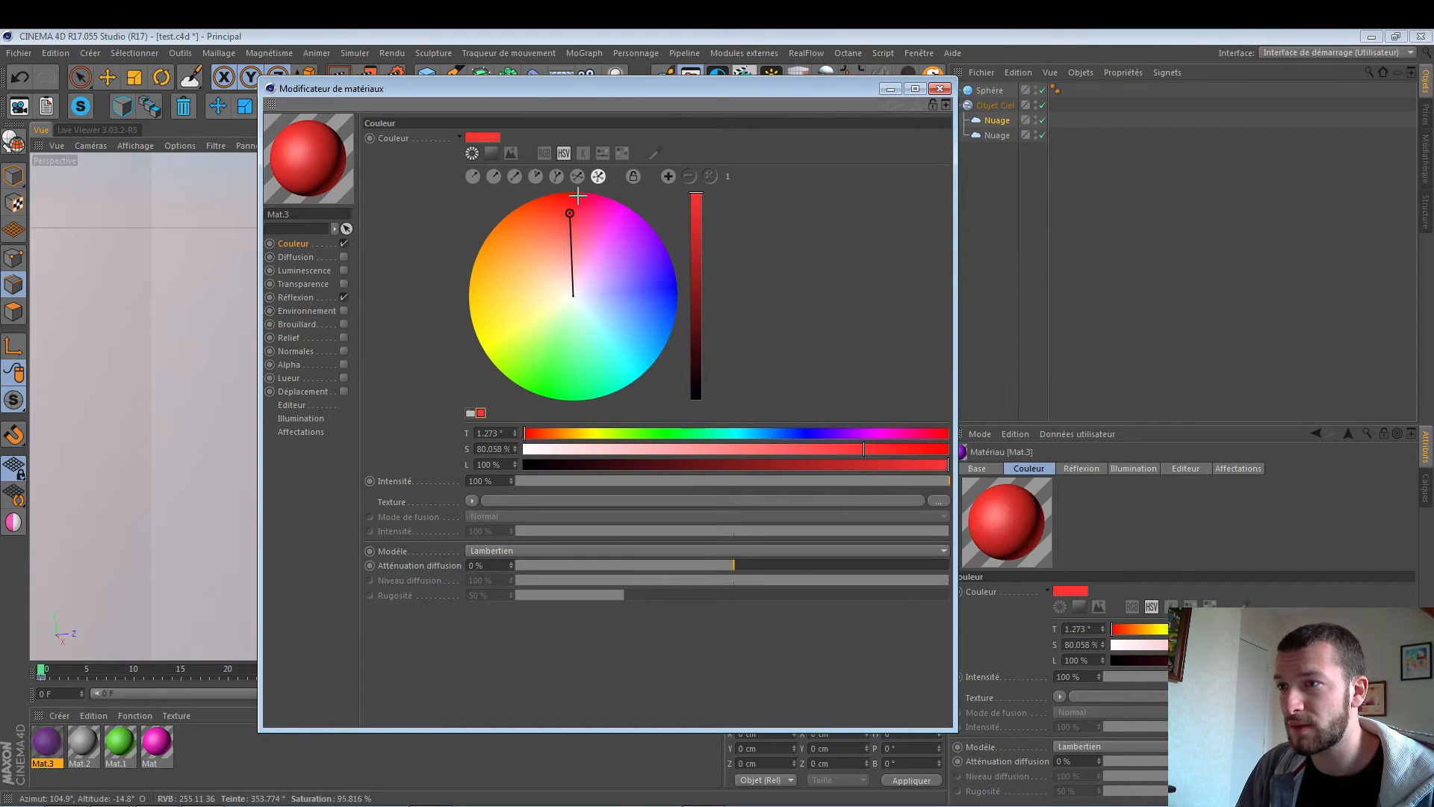
{"action": "left_click", "coordinate": [669, 177]}
{"action": "left_click", "coordinate": [669, 177]}
{"action": "left_click", "coordinate": [688, 179]}
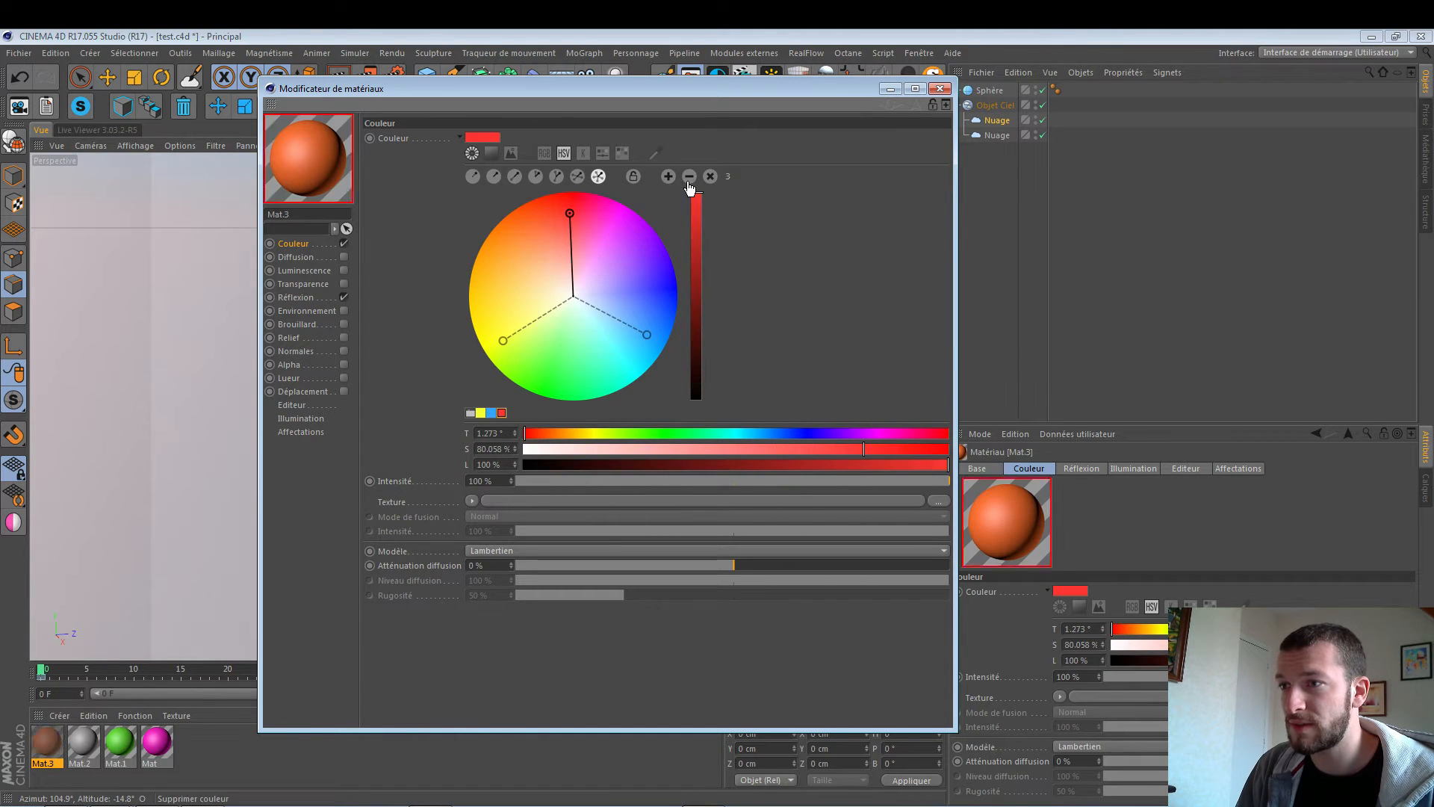
{"action": "left_click", "coordinate": [668, 177]}
{"action": "left_click", "coordinate": [669, 177]}
{"action": "left_click", "coordinate": [668, 177]}
{"action": "left_click", "coordinate": [669, 177]}
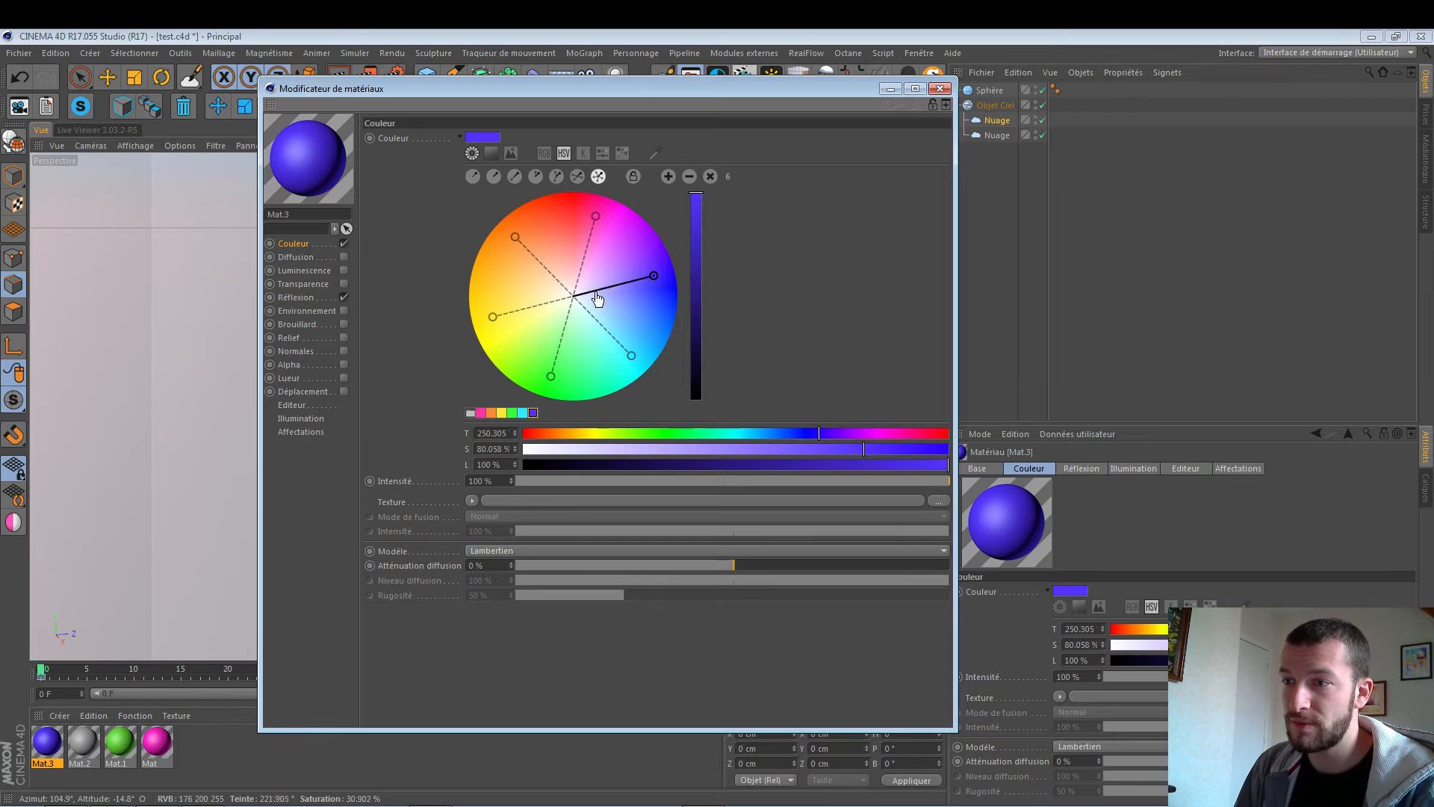
Add many more evenly spaced colours to the scheme and reduce it to two colours, yellow and blue.
{"action": "double_click", "coordinate": [668, 177]}
{"action": "left_click", "coordinate": [668, 177]}
{"action": "double_click", "coordinate": [669, 176]}
{"action": "left_click", "coordinate": [668, 176]}
{"action": "double_click", "coordinate": [668, 176]}
{"action": "left_click", "coordinate": [668, 177]}
{"action": "left_click", "coordinate": [668, 176]}
{"action": "double_click", "coordinate": [688, 177]}
{"action": "double_click", "coordinate": [689, 177]}
{"action": "left_click", "coordinate": [689, 177]}
{"action": "double_click", "coordinate": [689, 177]}
{"action": "double_click", "coordinate": [689, 177]}
{"action": "double_click", "coordinate": [689, 177]}
{"action": "left_click", "coordinate": [689, 177]}
{"action": "double_click", "coordinate": [689, 177]}
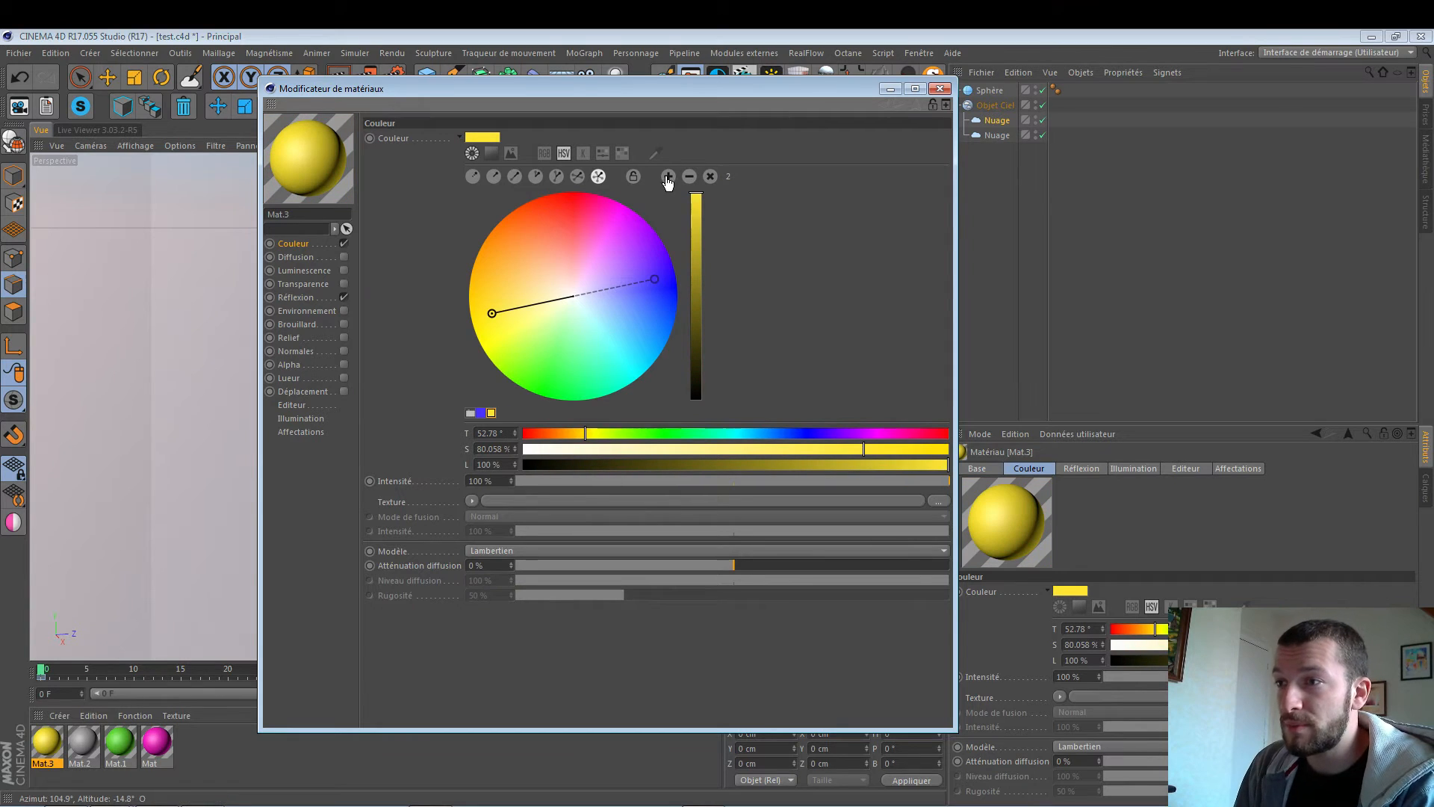
In Libre mode, place three extra colours on the wheel: pink, pale yellow and a dark magenta of about T 318°, S 60 % and L 61 %.
{"action": "left_click", "coordinate": [472, 177]}
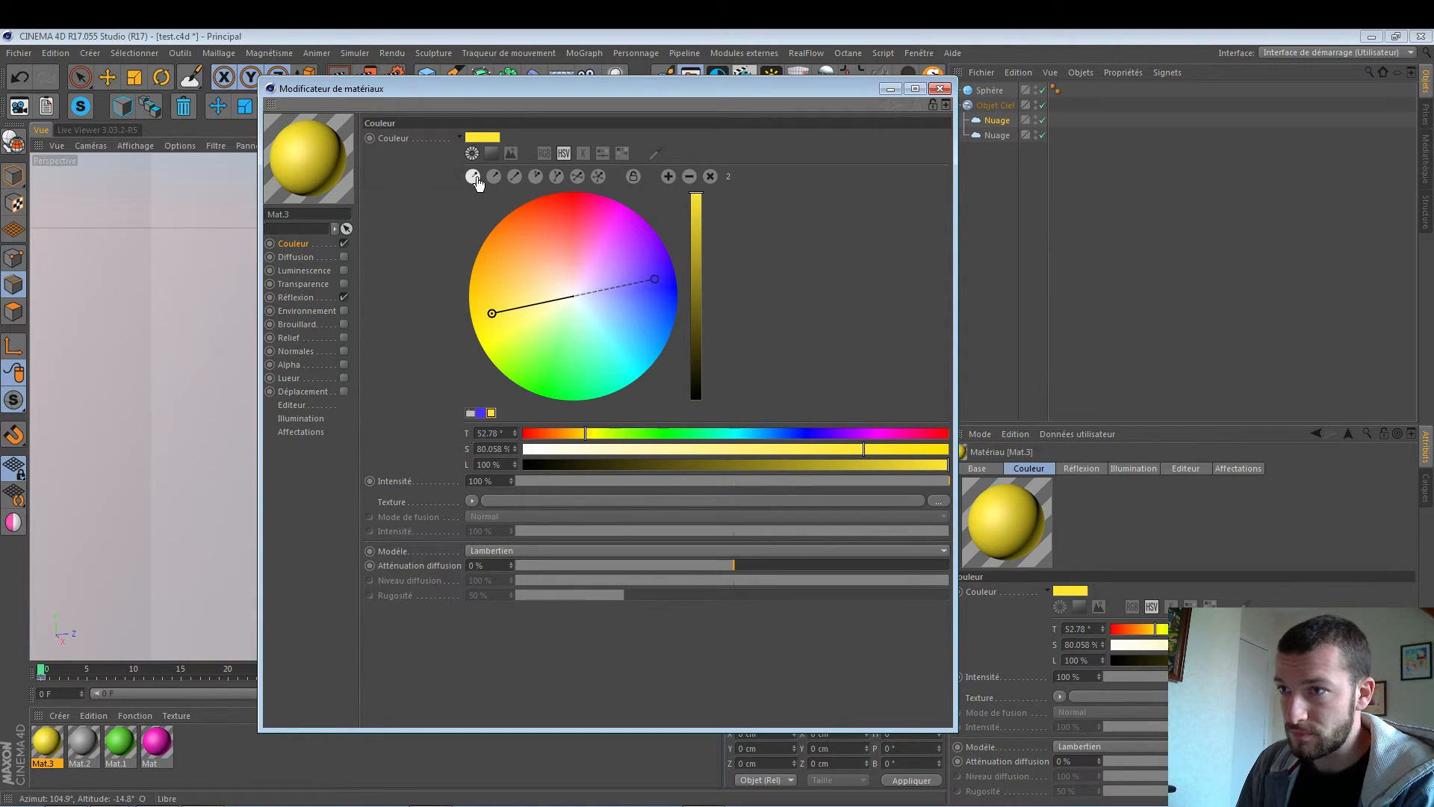
{"action": "left_click", "coordinate": [569, 248]}
{"action": "left_click", "coordinate": [529, 287]}
{"action": "left_click", "coordinate": [547, 362]}
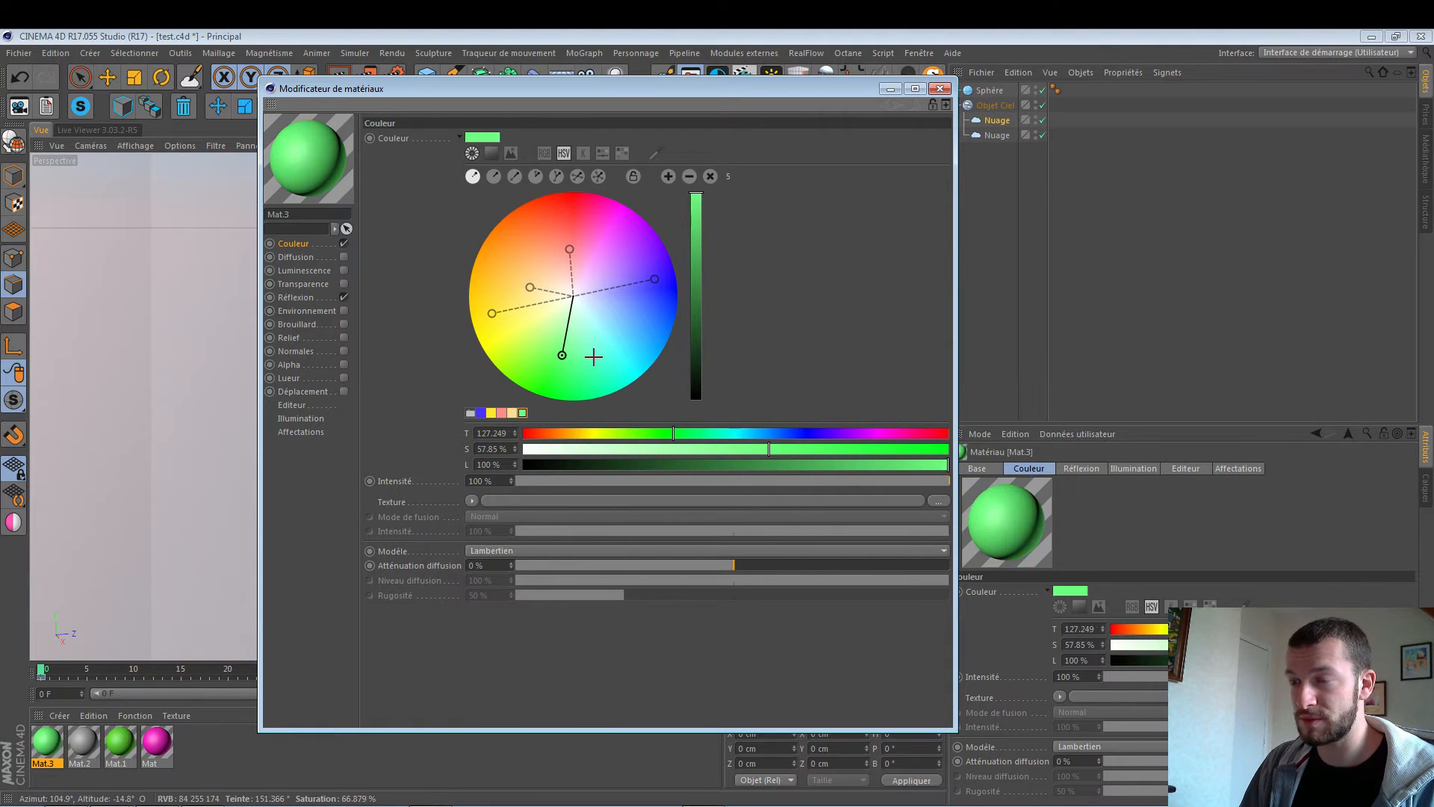
{"action": "left_click", "coordinate": [595, 237]}
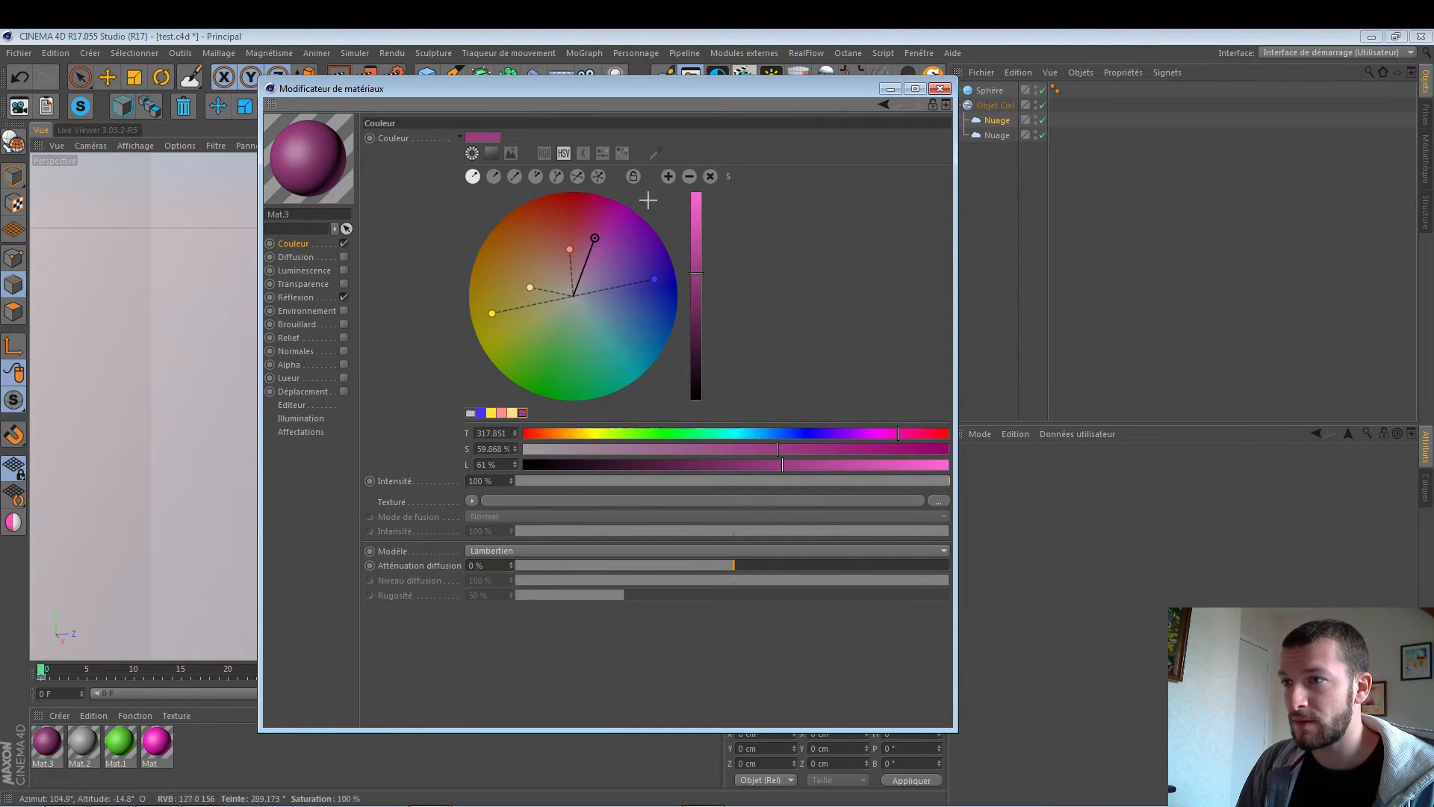
Delete the three extra free colours and switch the wheel to the Scinder Complémentaire scheme.
{"action": "left_click", "coordinate": [688, 179]}
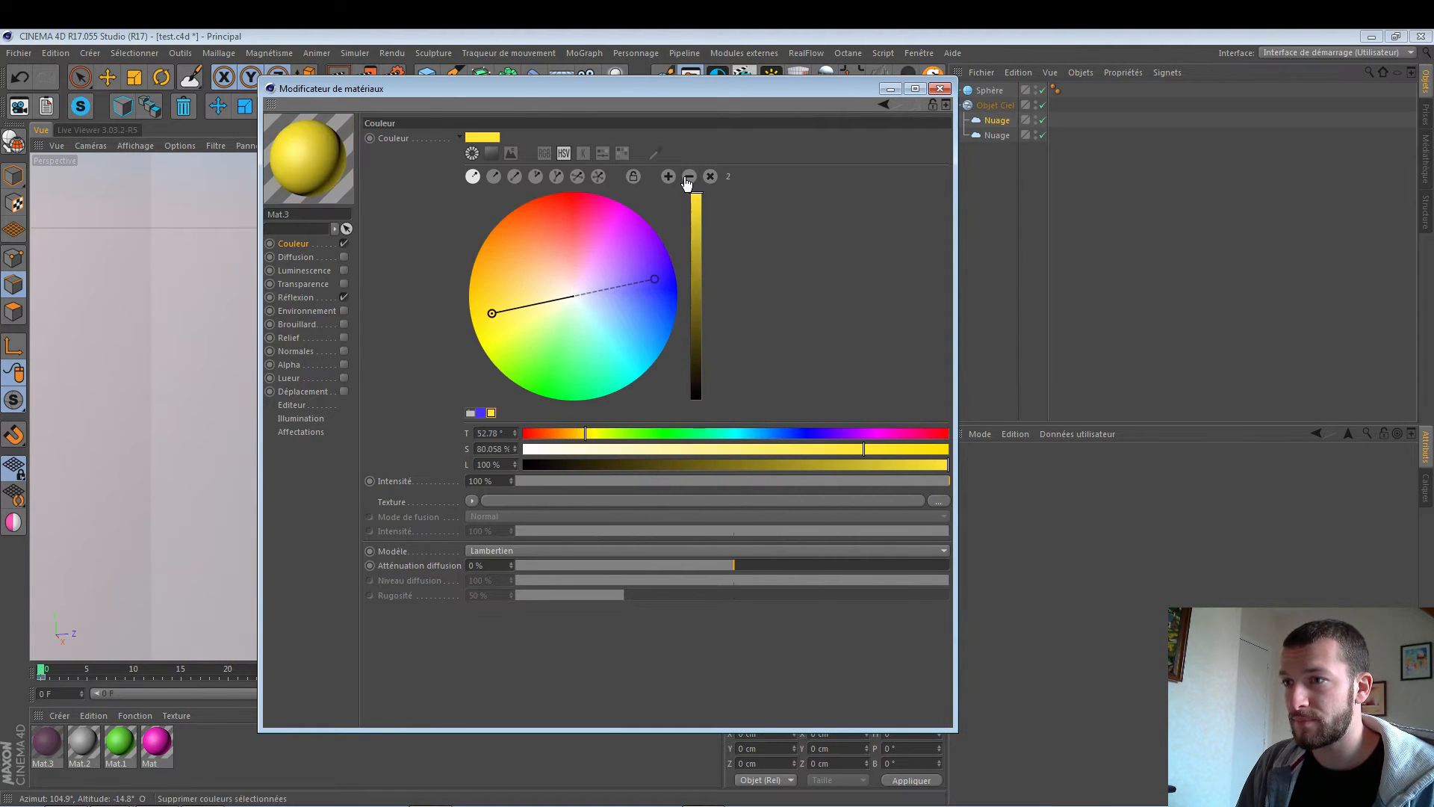
{"action": "left_click", "coordinate": [536, 177]}
{"action": "left_click", "coordinate": [557, 177]}
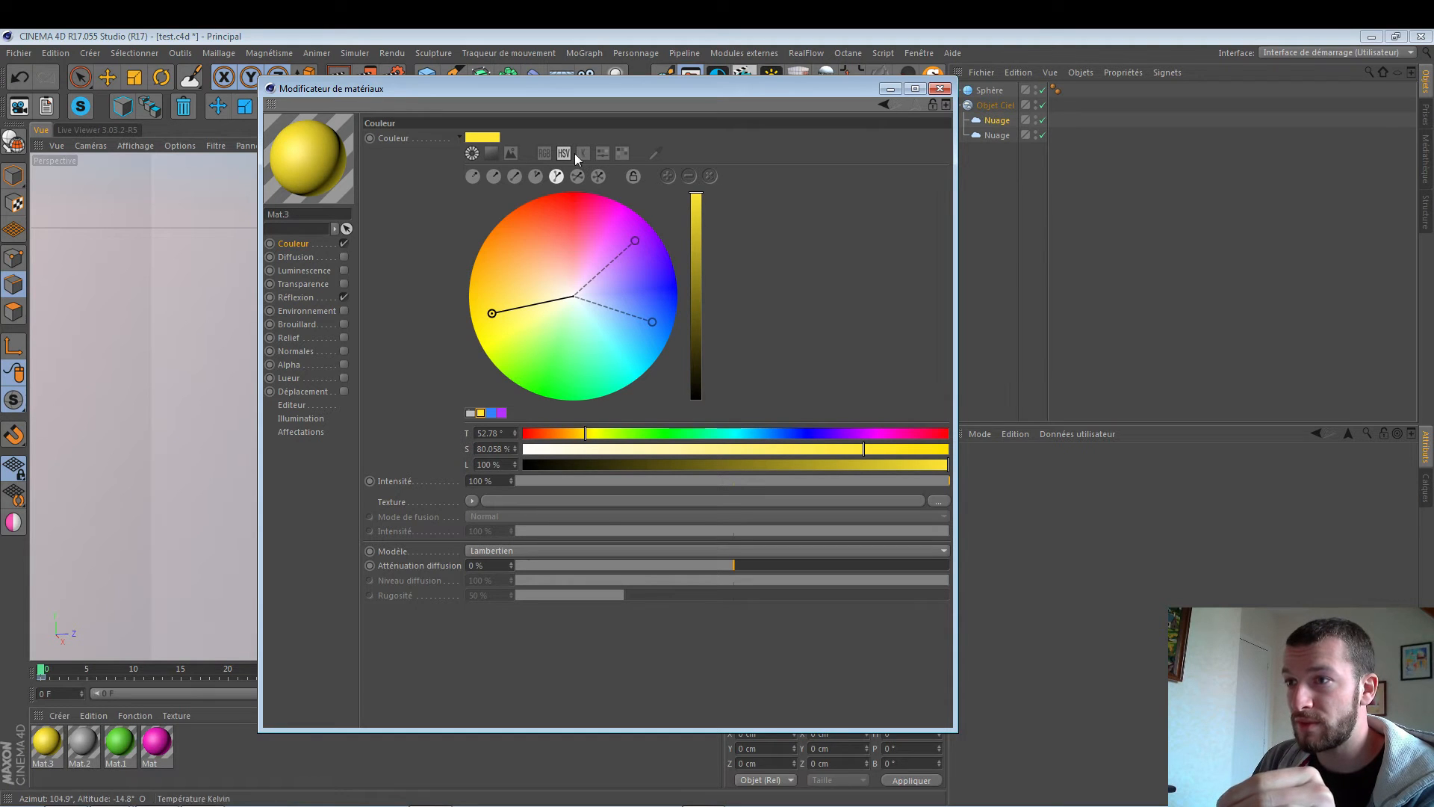
Display the colour swatches in place of the TSL sliders and delete the swatch group "test 22".
{"action": "left_click", "coordinate": [624, 154]}
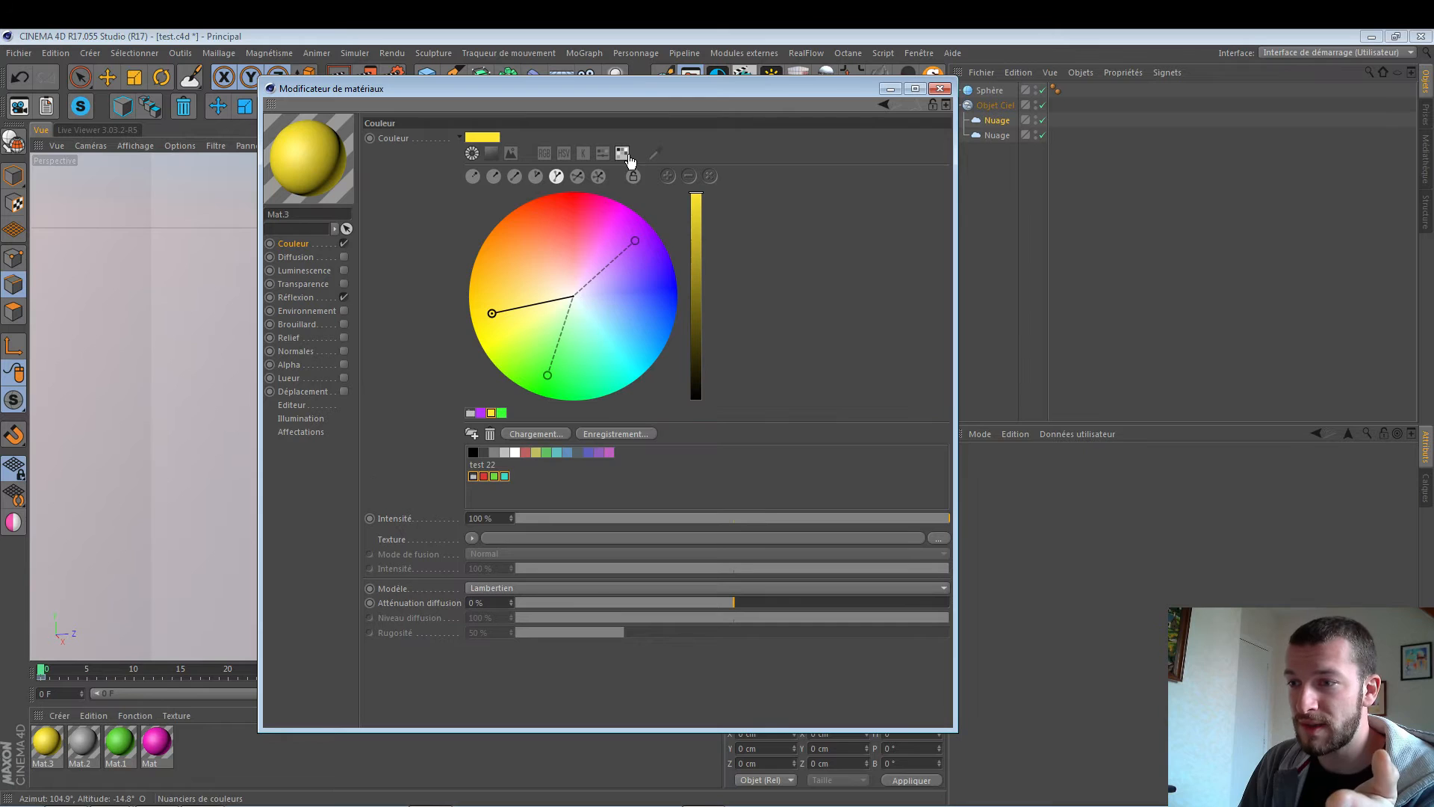
{"action": "right_click", "coordinate": [484, 468]}
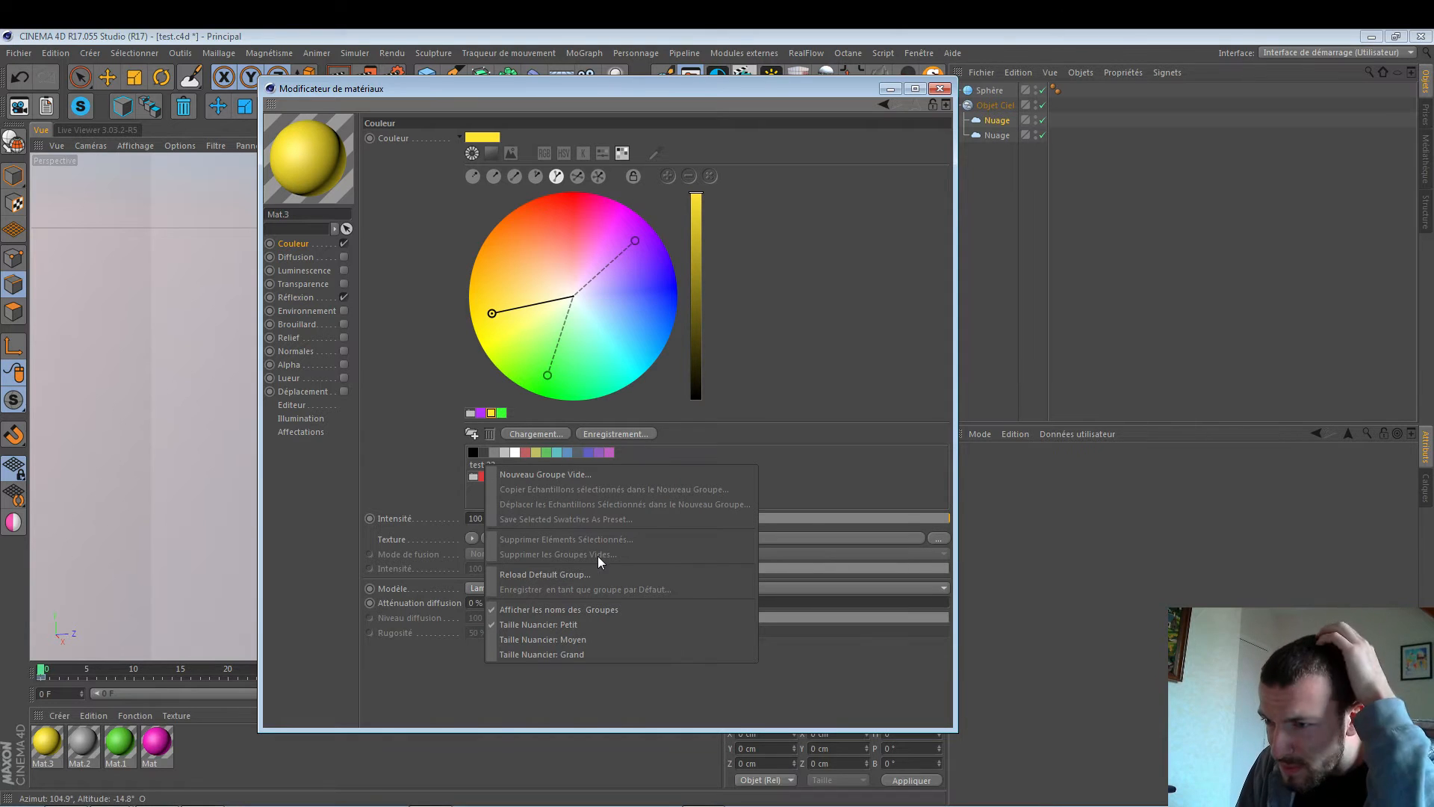
{"action": "left_click", "coordinate": [743, 448]}
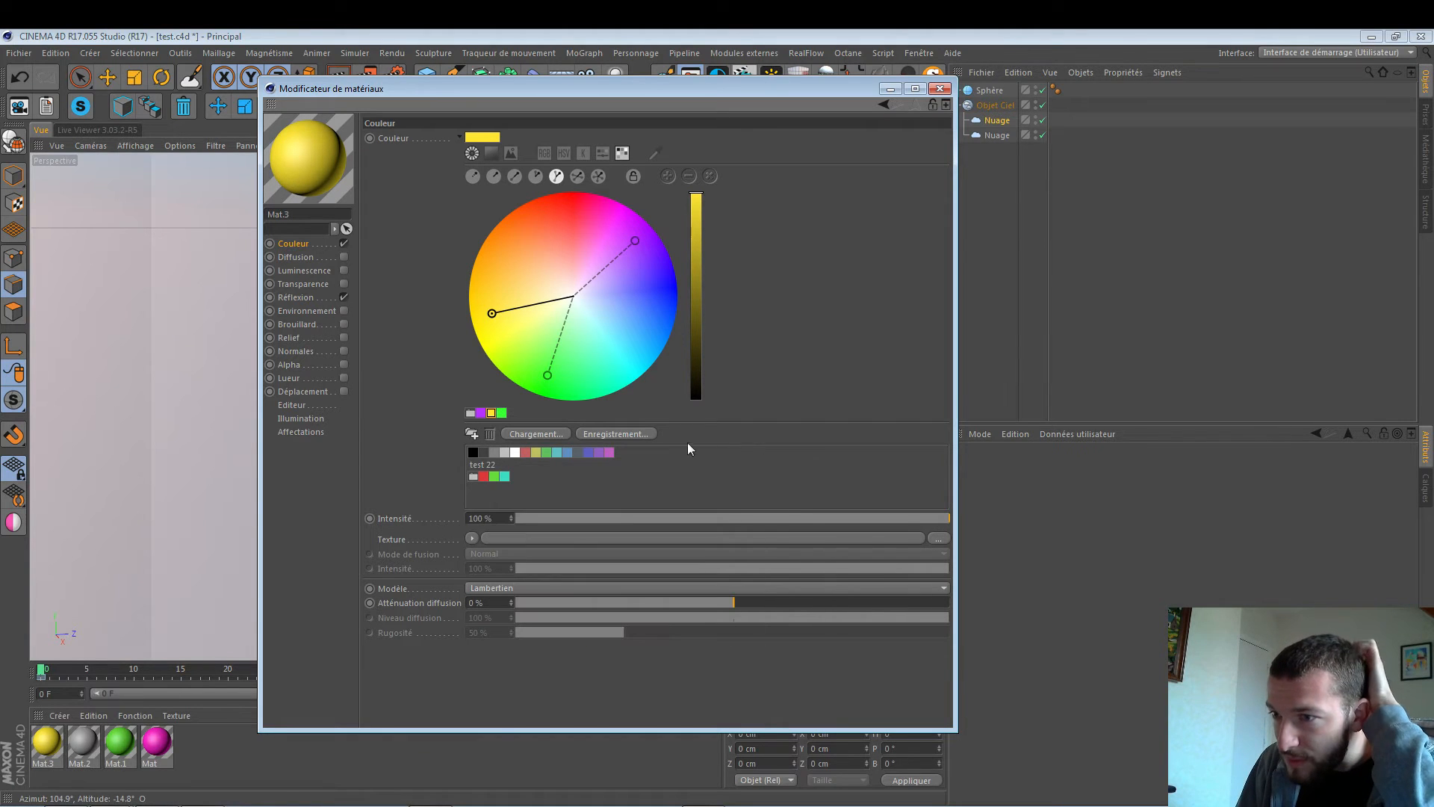
{"action": "left_click", "coordinate": [481, 472]}
{"action": "key", "text": "Delete"}
{"action": "left_click", "coordinate": [774, 477]}
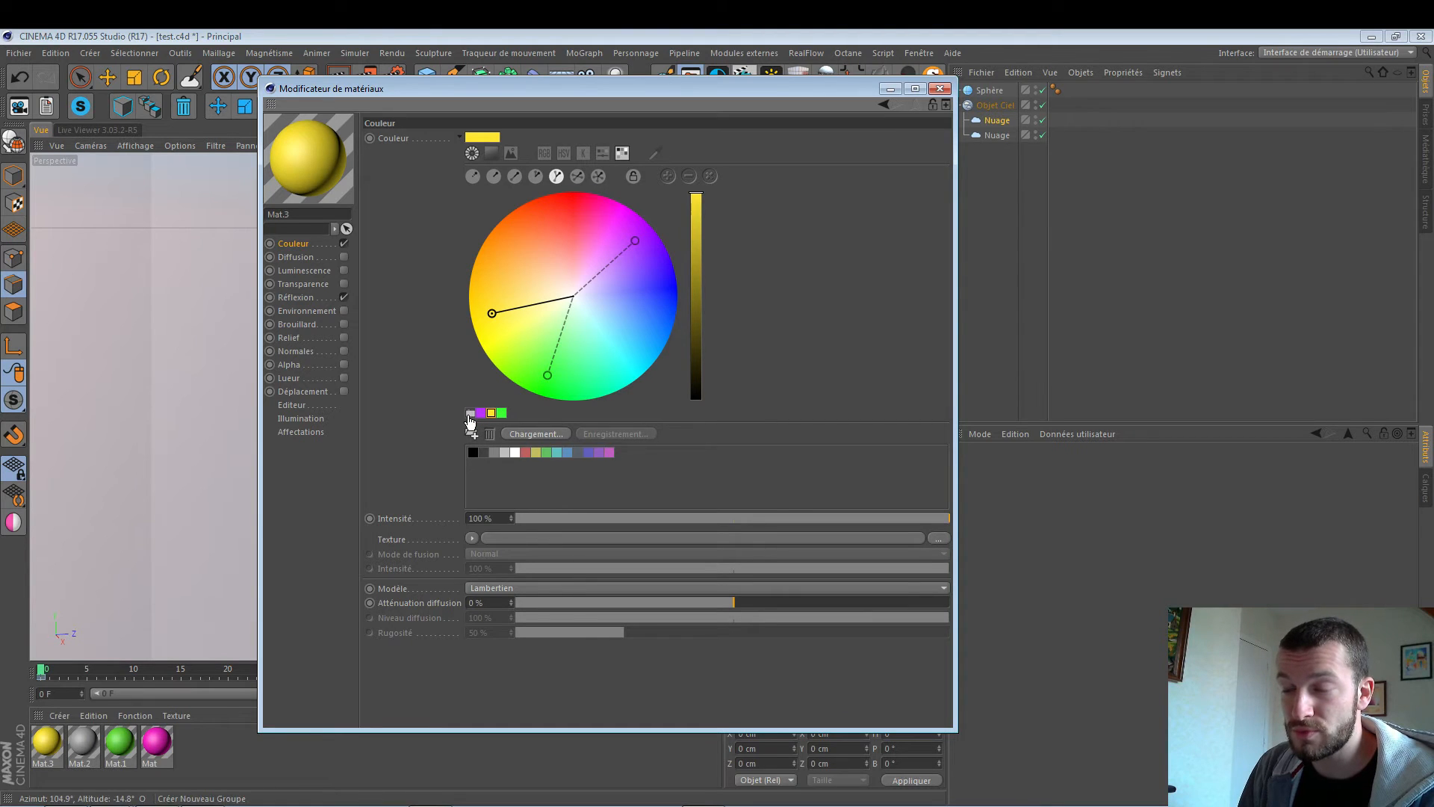
Store the three wheel colours as a new swatch group named "Avec ça sinon ...".
{"action": "left_click_drag", "start_coordinate": [471, 417], "coordinate": [536, 487]}
{"action": "type", "text": "Avec ça sinon ..."}
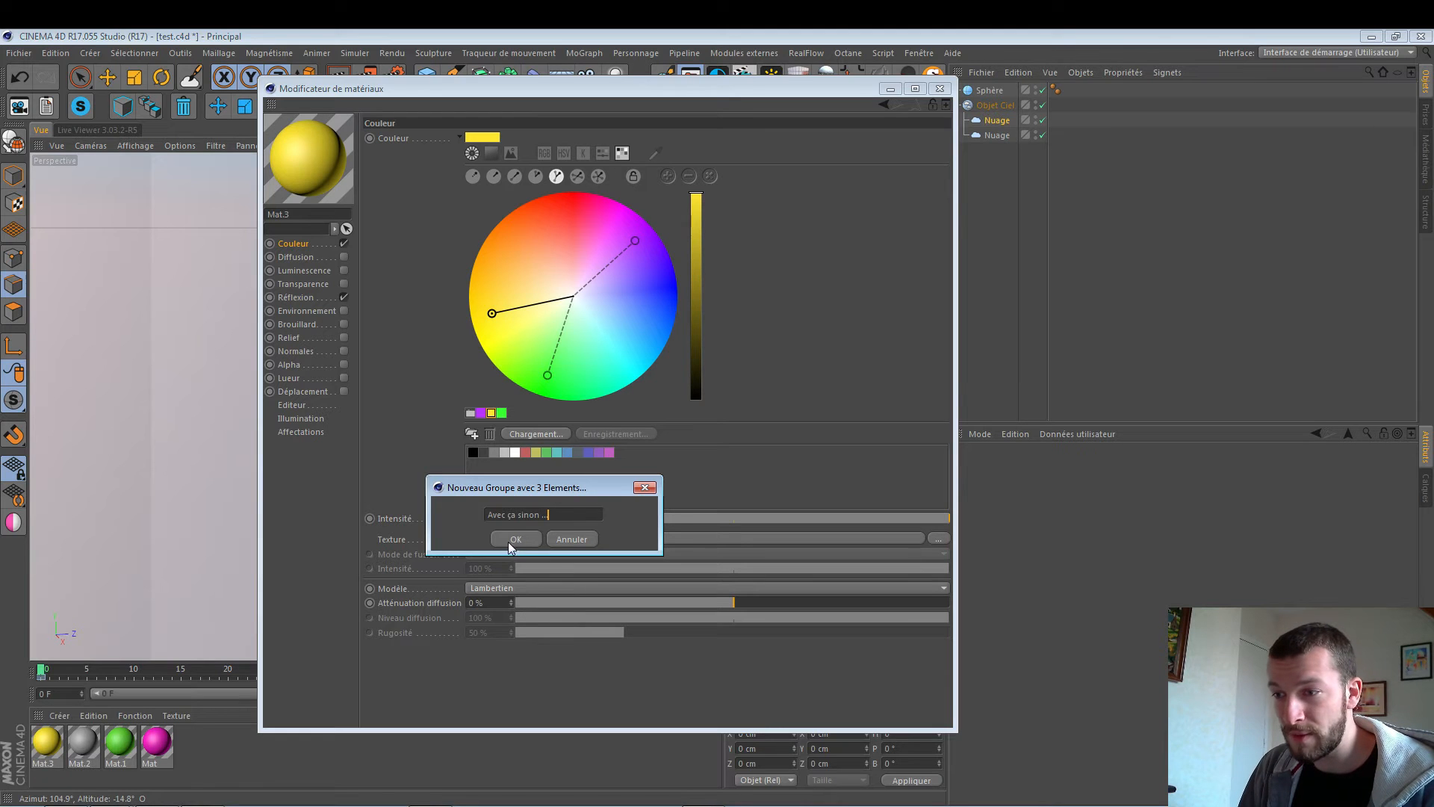
{"action": "left_click", "coordinate": [511, 540]}
Hide the swatch group names, show them again, and check the available swatch size options.
{"action": "right_click", "coordinate": [526, 473]}
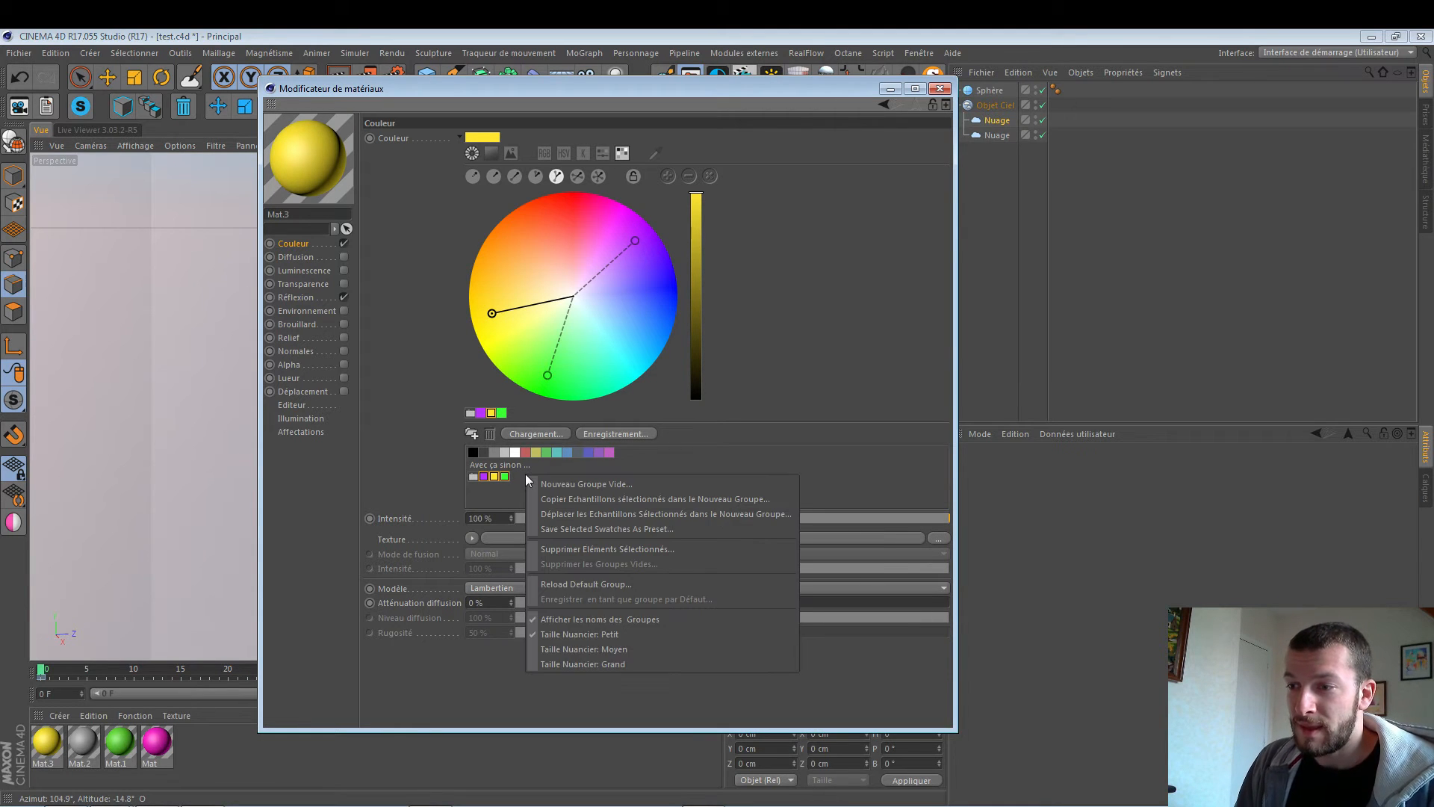
{"action": "left_click", "coordinate": [599, 619]}
{"action": "right_click", "coordinate": [573, 484]}
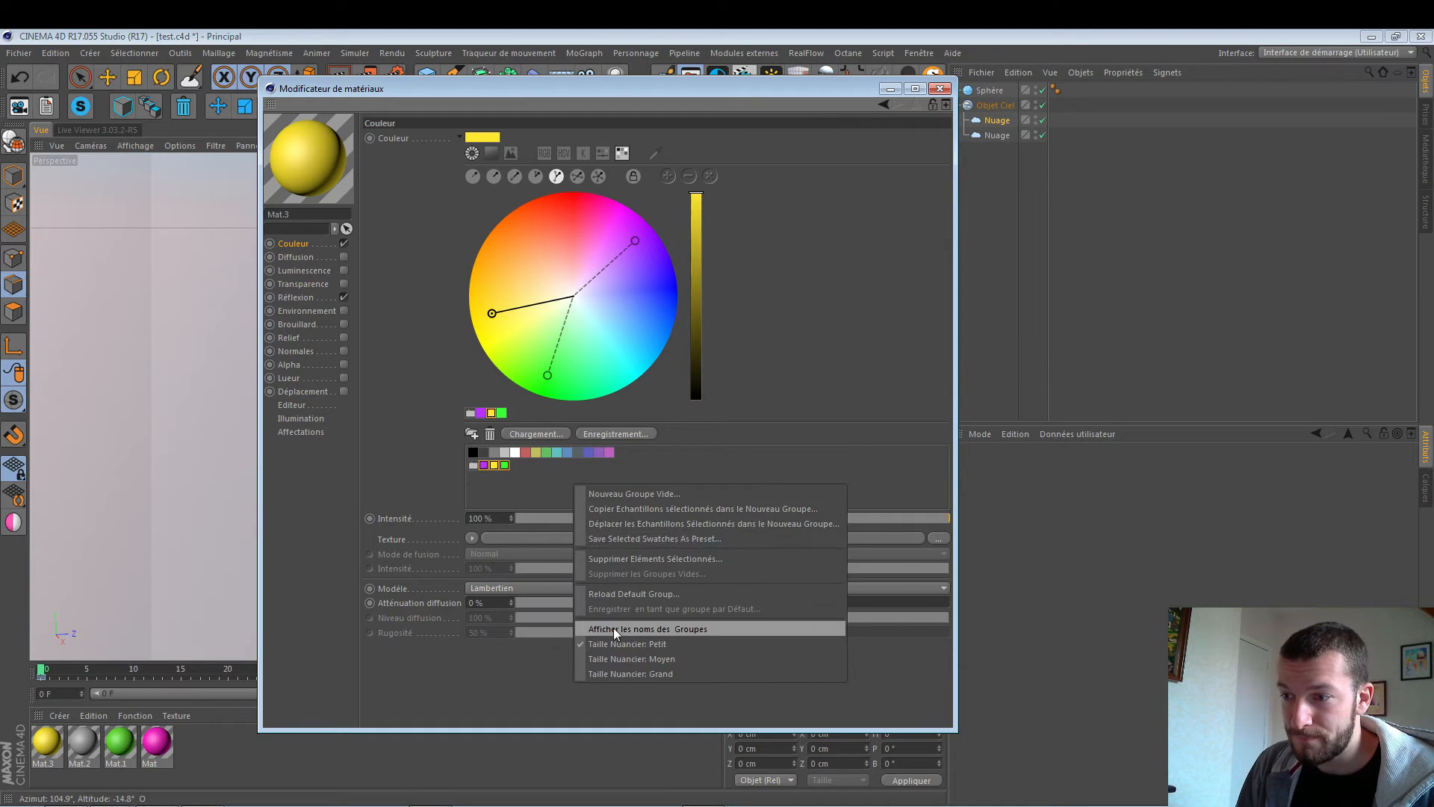
{"action": "left_click", "coordinate": [613, 628]}
{"action": "right_click", "coordinate": [577, 487]}
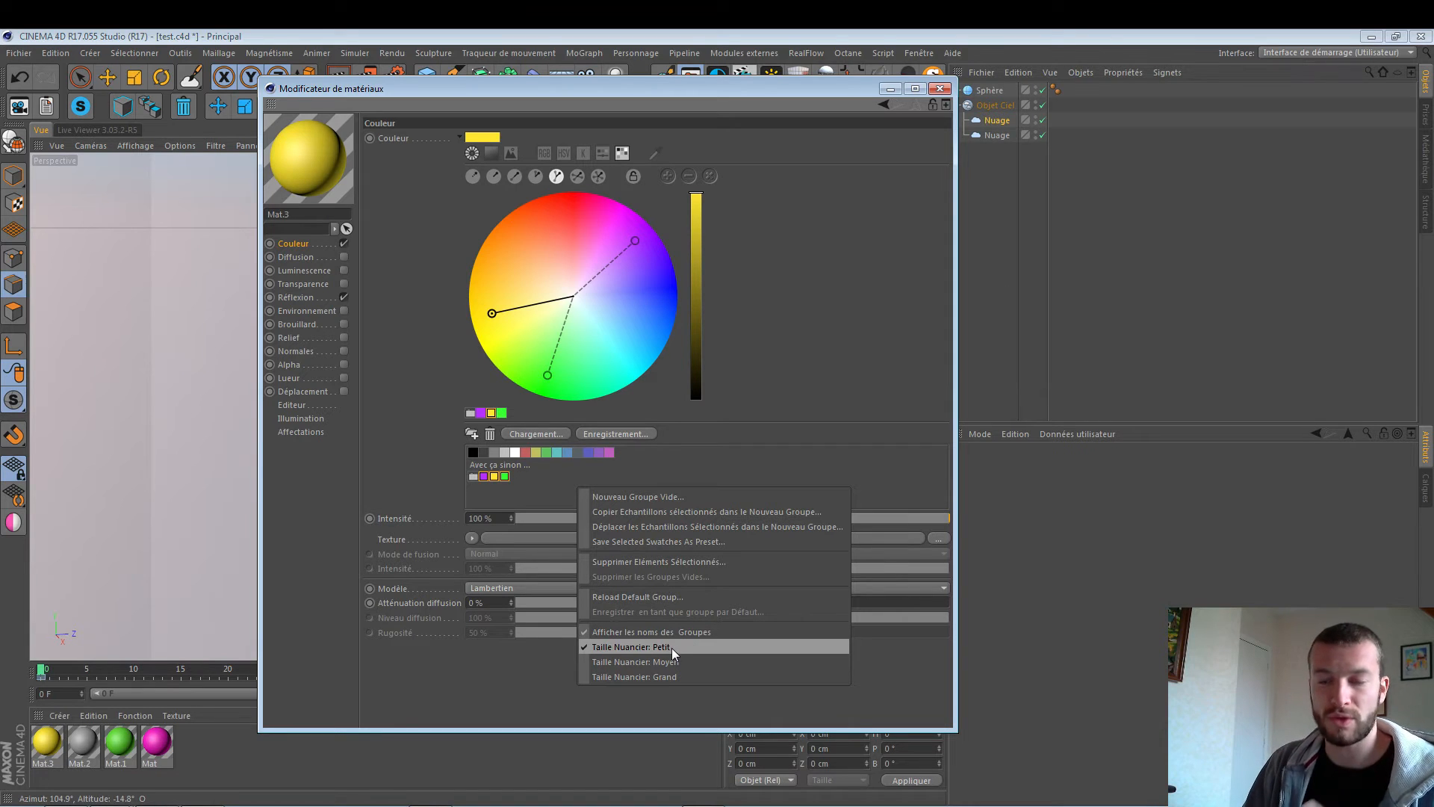
{"action": "left_click", "coordinate": [552, 487]}
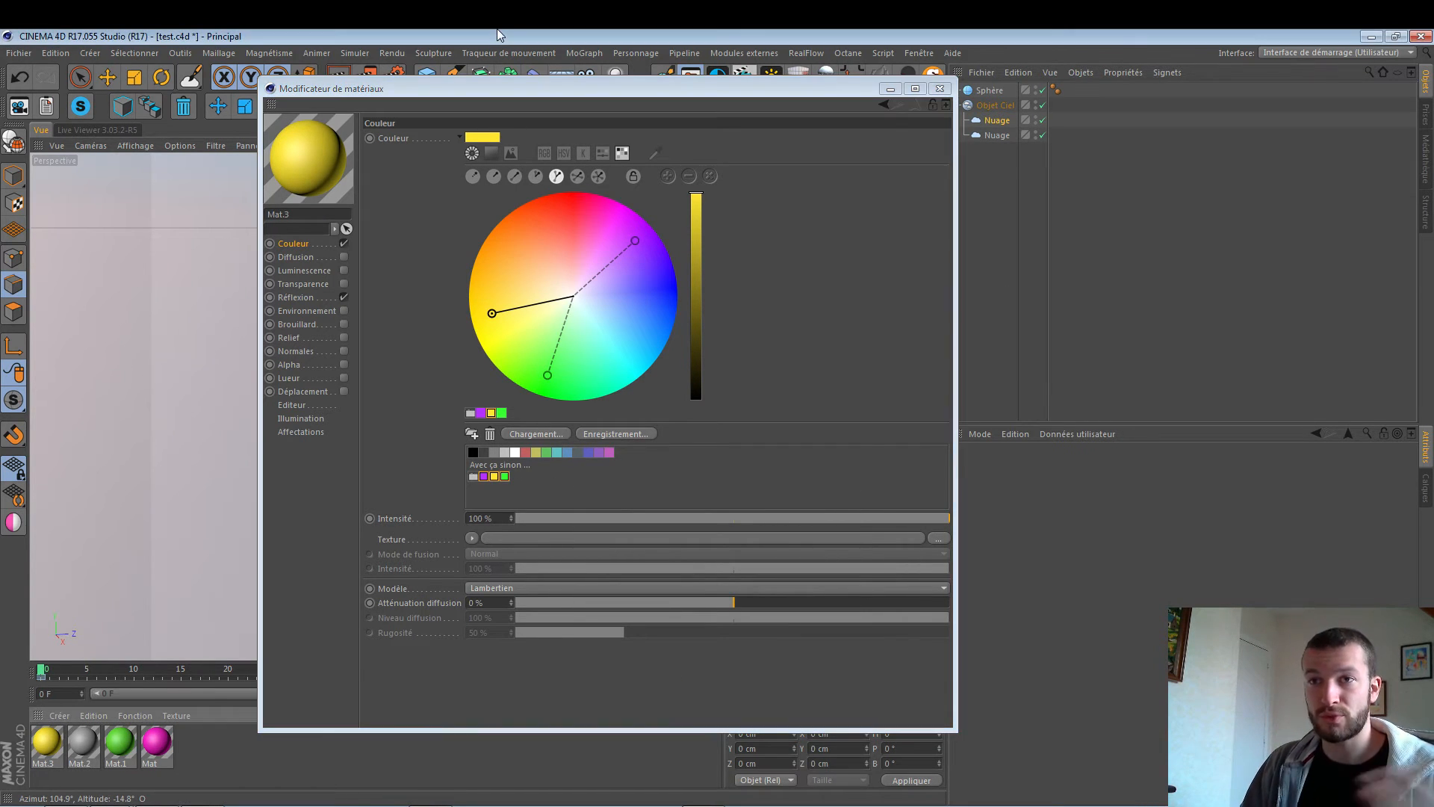
Save the scene and look through the preset colour palettes that can be loaded as swatches.
{"action": "key", "text": "ctrl+s"}
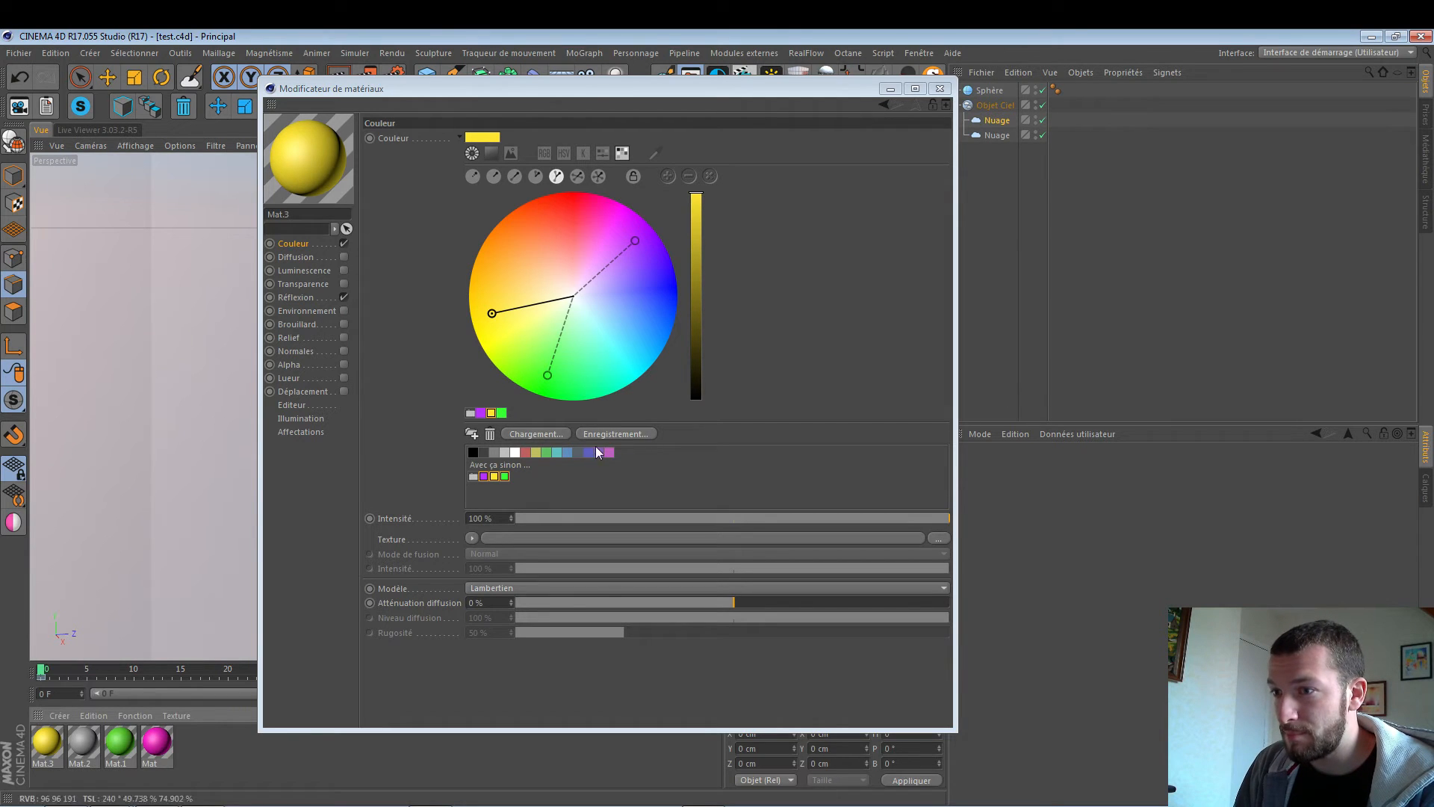
{"action": "left_click", "coordinate": [532, 435]}
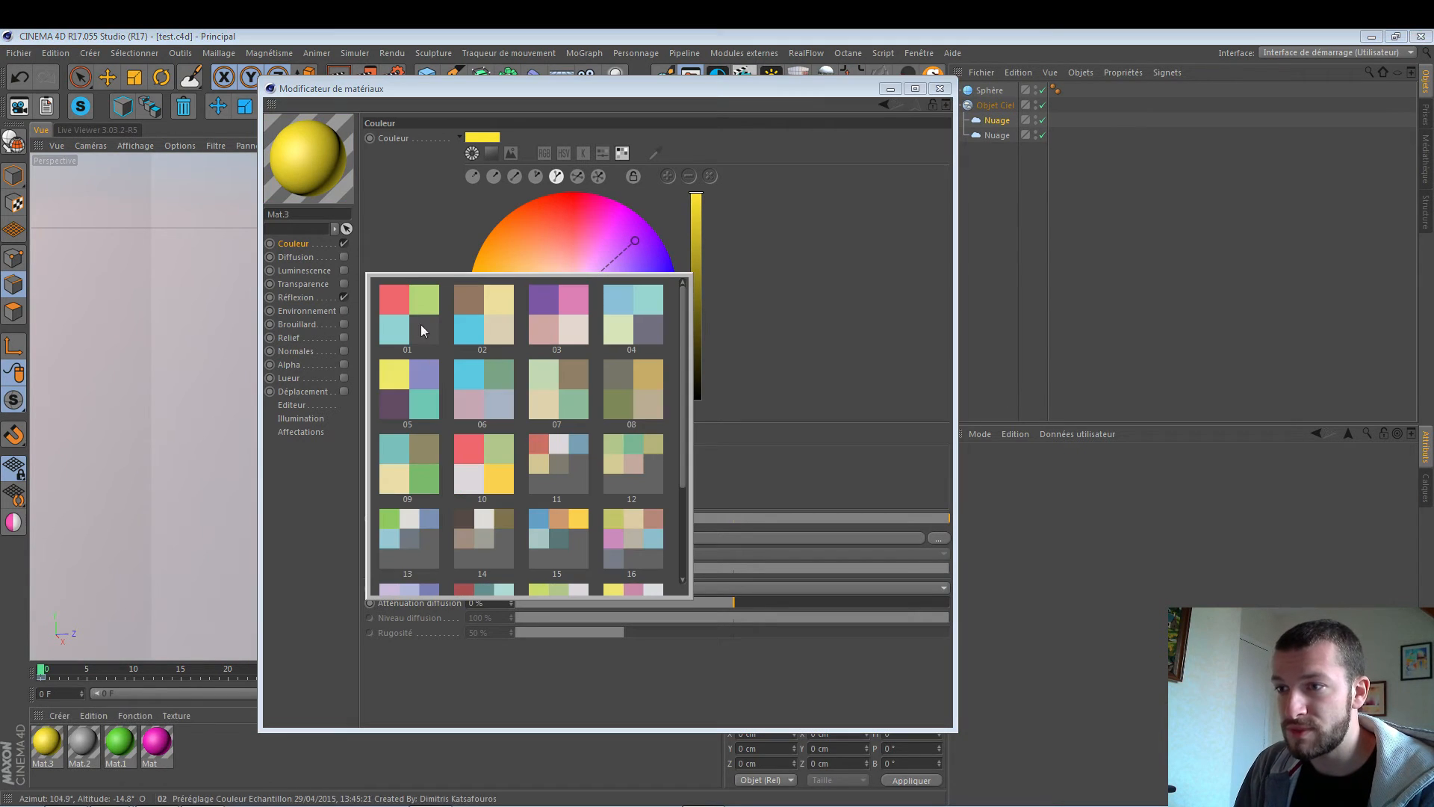
{"action": "left_click_drag", "start_coordinate": [682, 372], "coordinate": [683, 431]}
{"action": "left_click", "coordinate": [765, 458]}
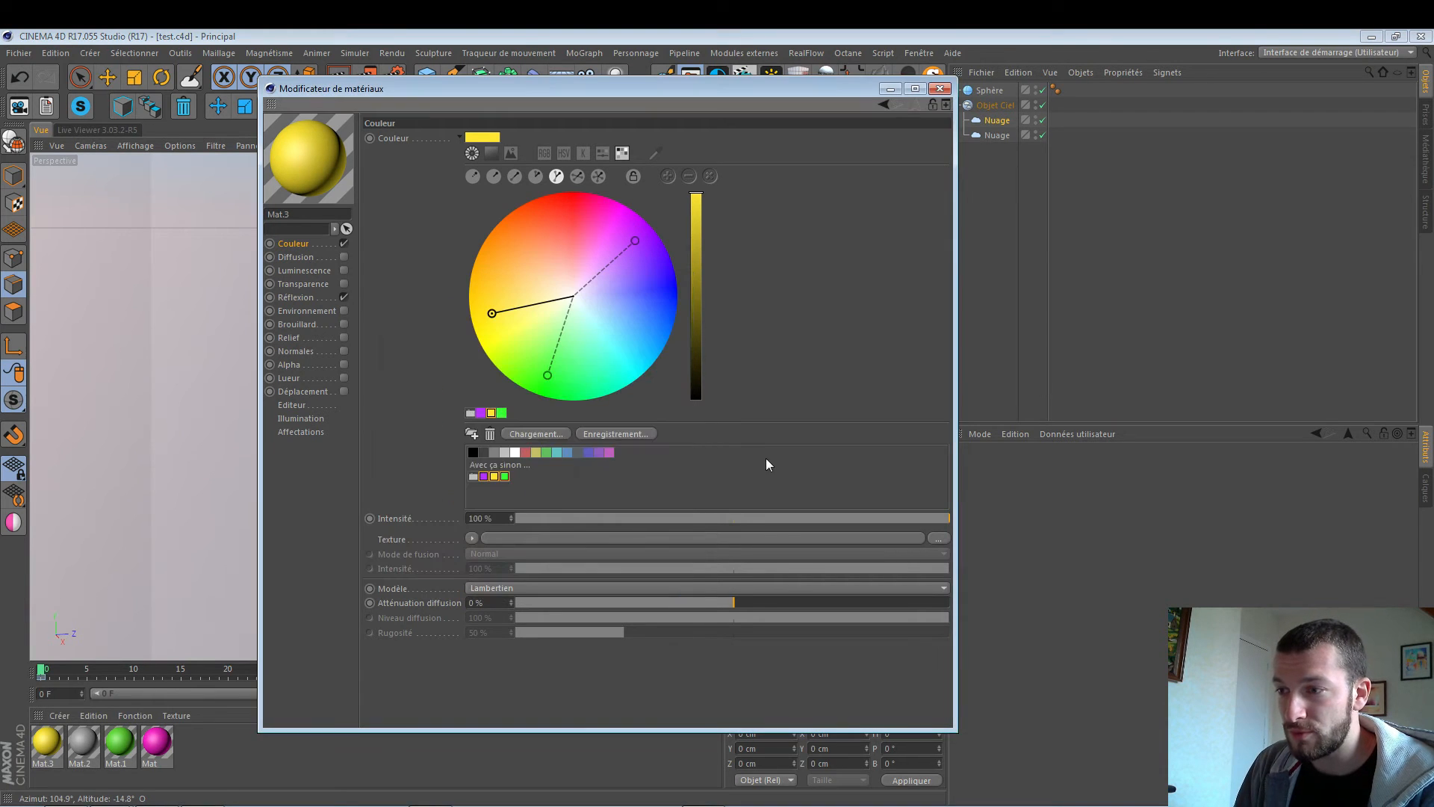
Fill in a new preset for the "Avec ça sinon ..." swatch group with a name, an author and the information "mhmm", and cancel it.
{"action": "left_click", "coordinate": [499, 471]}
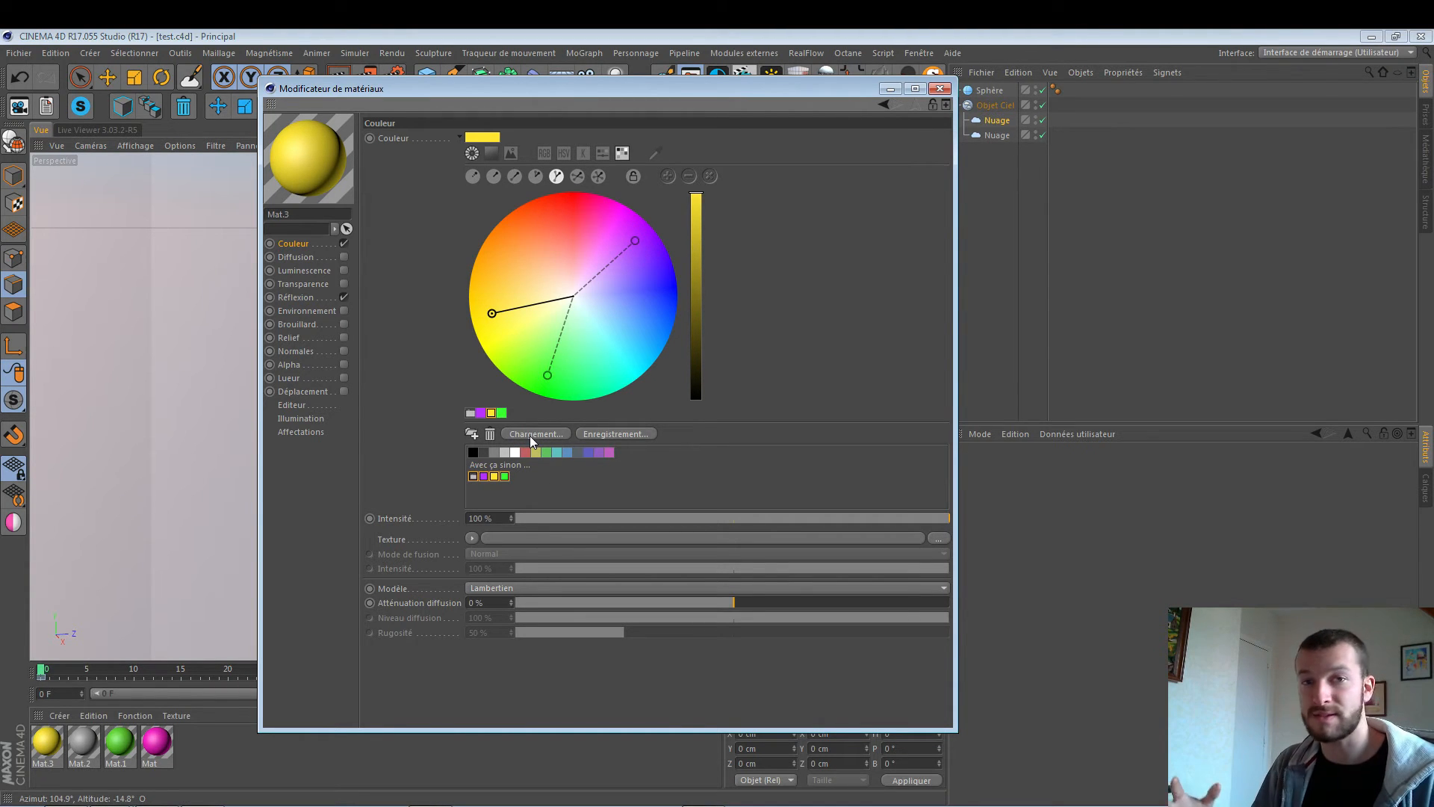
{"action": "left_click", "coordinate": [502, 470]}
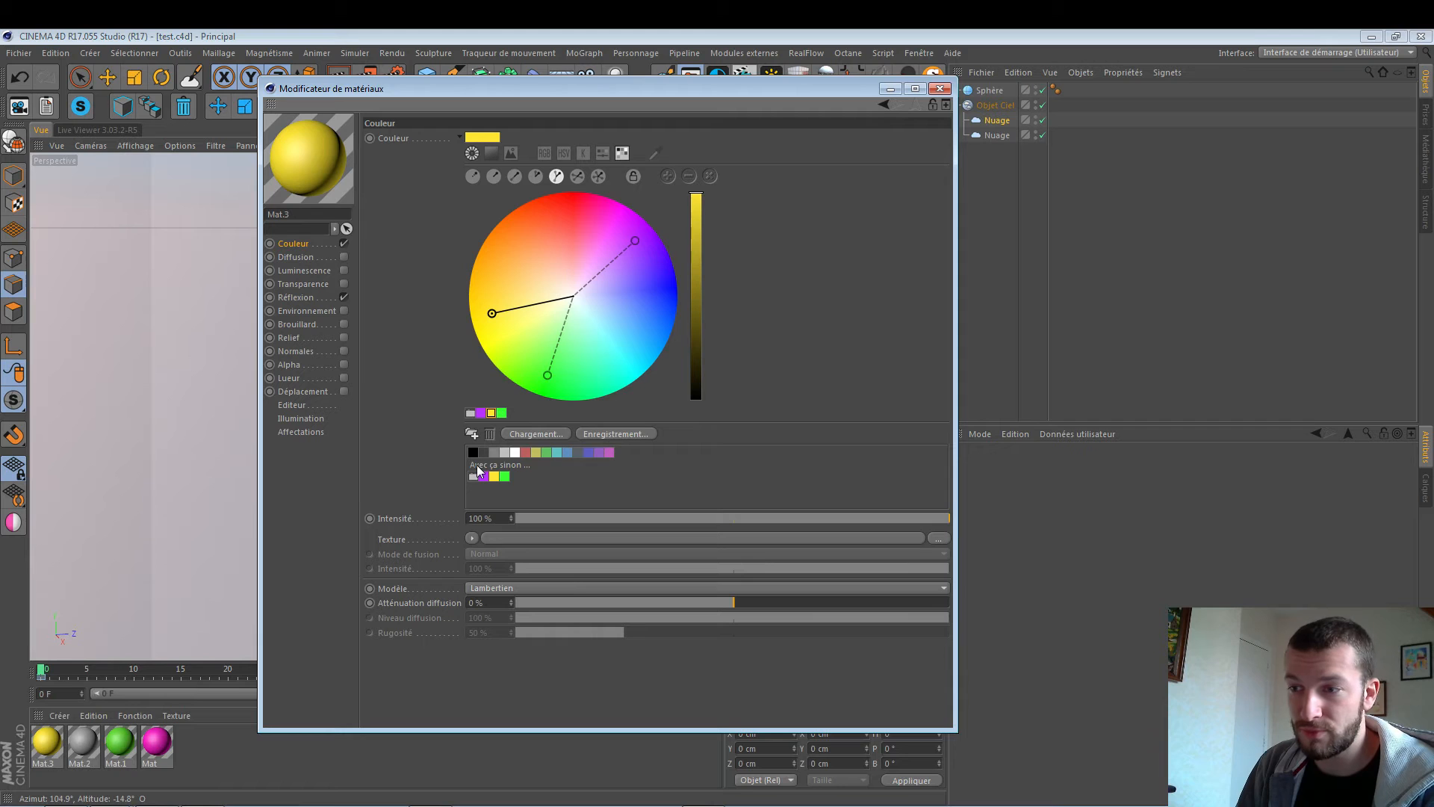
{"action": "left_click", "coordinate": [478, 464]}
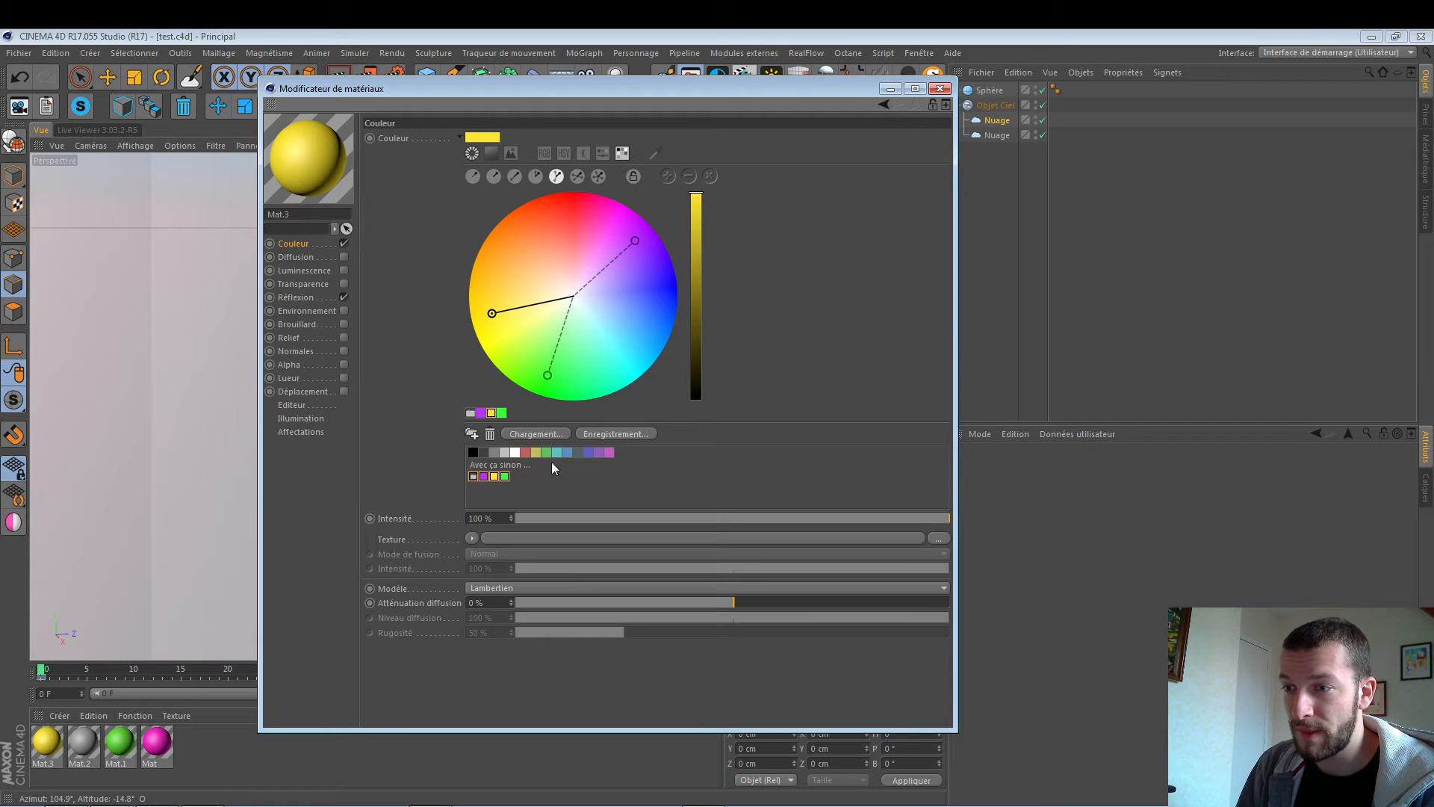
{"action": "left_click", "coordinate": [613, 433]}
{"action": "type", "text": "ùpoaer,fvùio"}
{"action": "double_click", "coordinate": [601, 423]}
{"action": "type", "text": "bo gusse"}
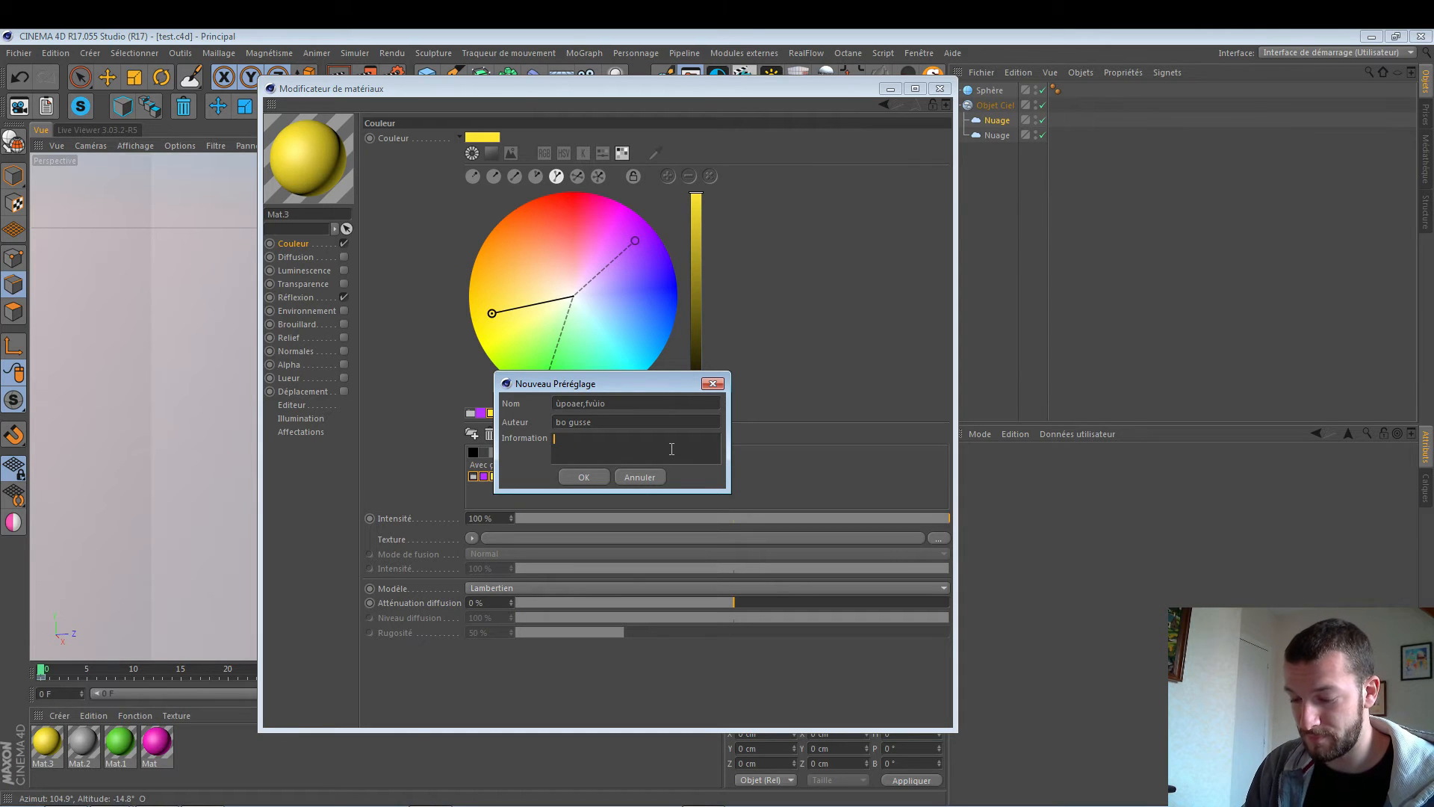
{"action": "type", "text": "mhmm"}
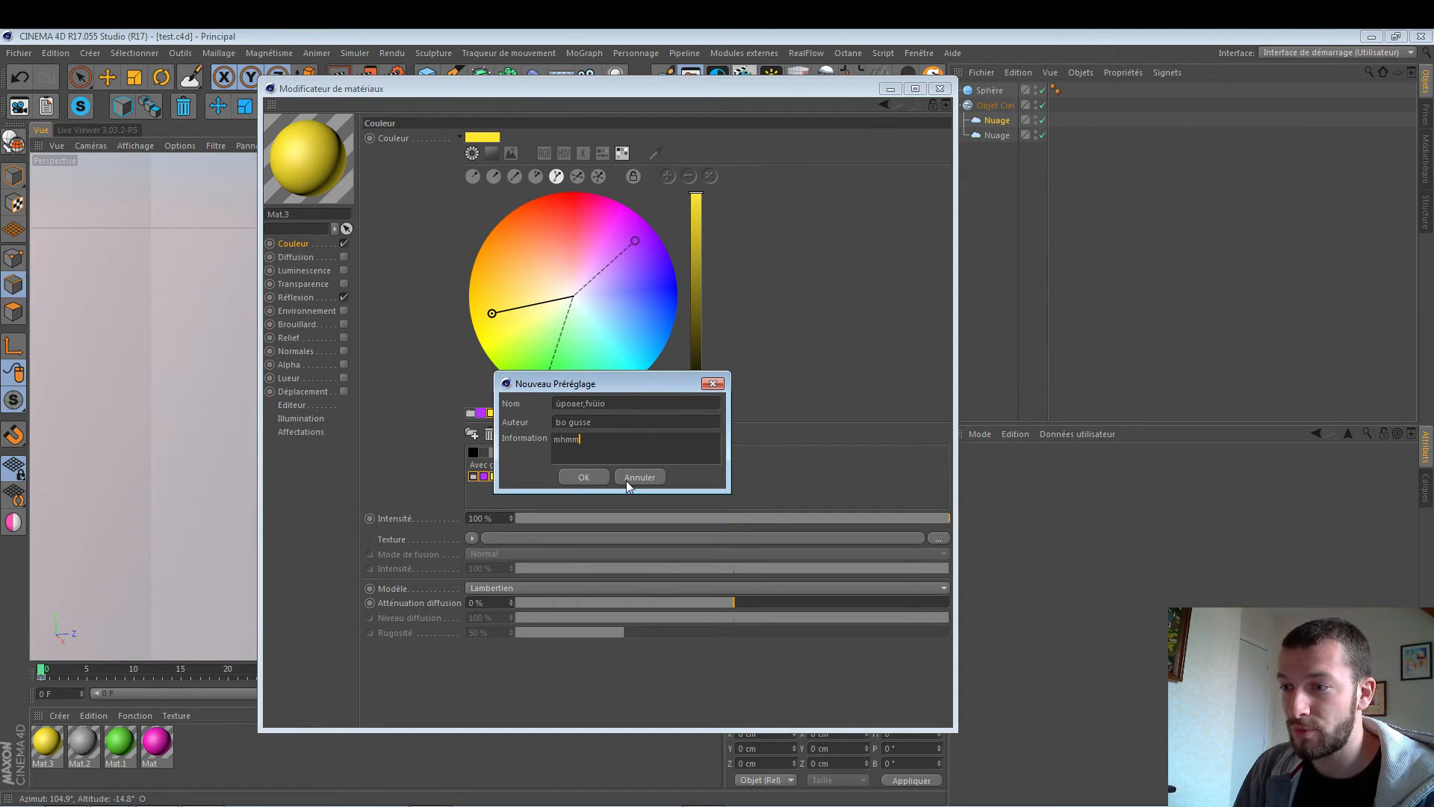
{"action": "left_click", "coordinate": [629, 478]}
Load a saved preset from the end of the palette library as additional swatch groups and check the name of the "Sans Titre" group.
{"action": "left_click", "coordinate": [561, 434]}
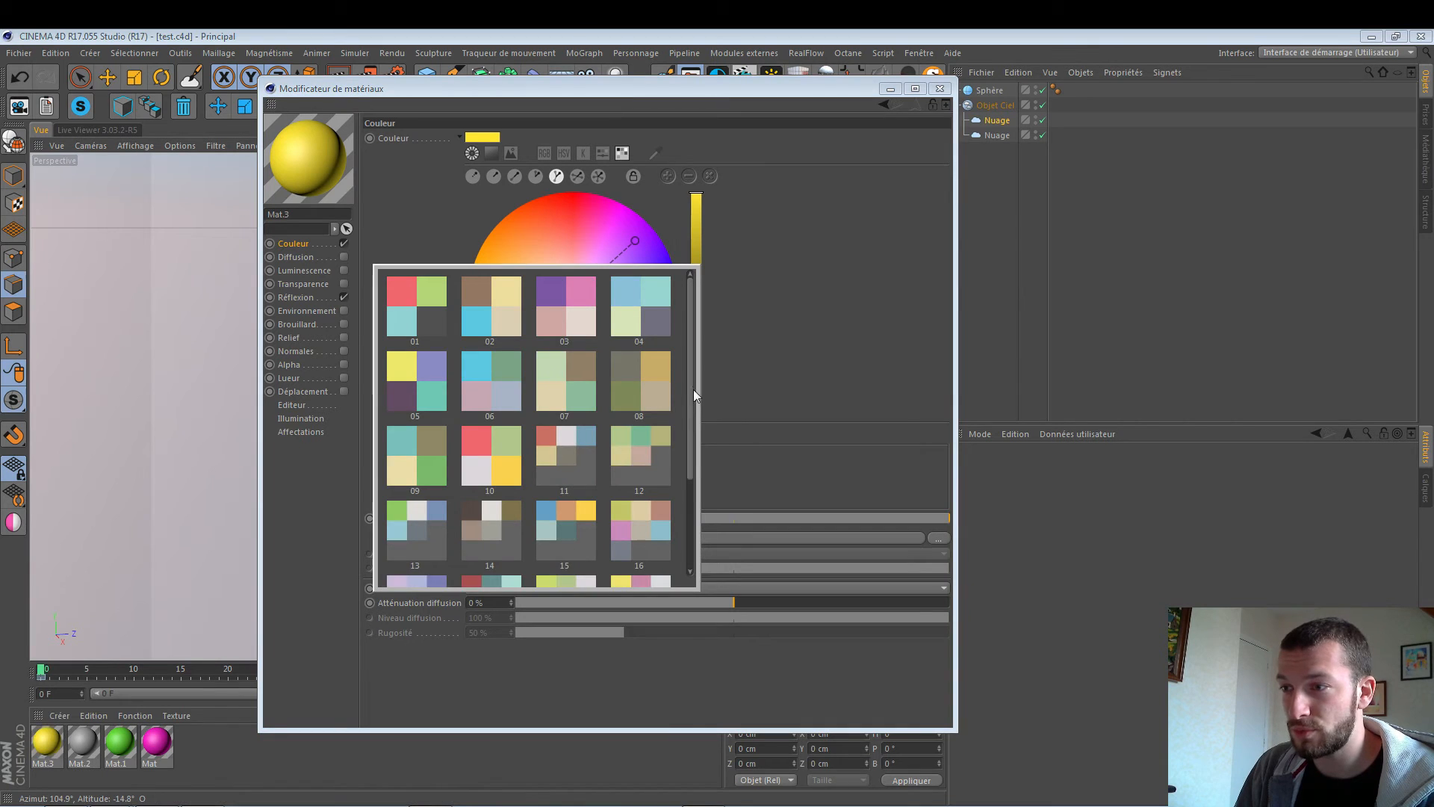
{"action": "scroll", "coordinate": [693, 388], "scroll_direction": "down", "scroll_amount": 2}
{"action": "left_click", "coordinate": [499, 535]}
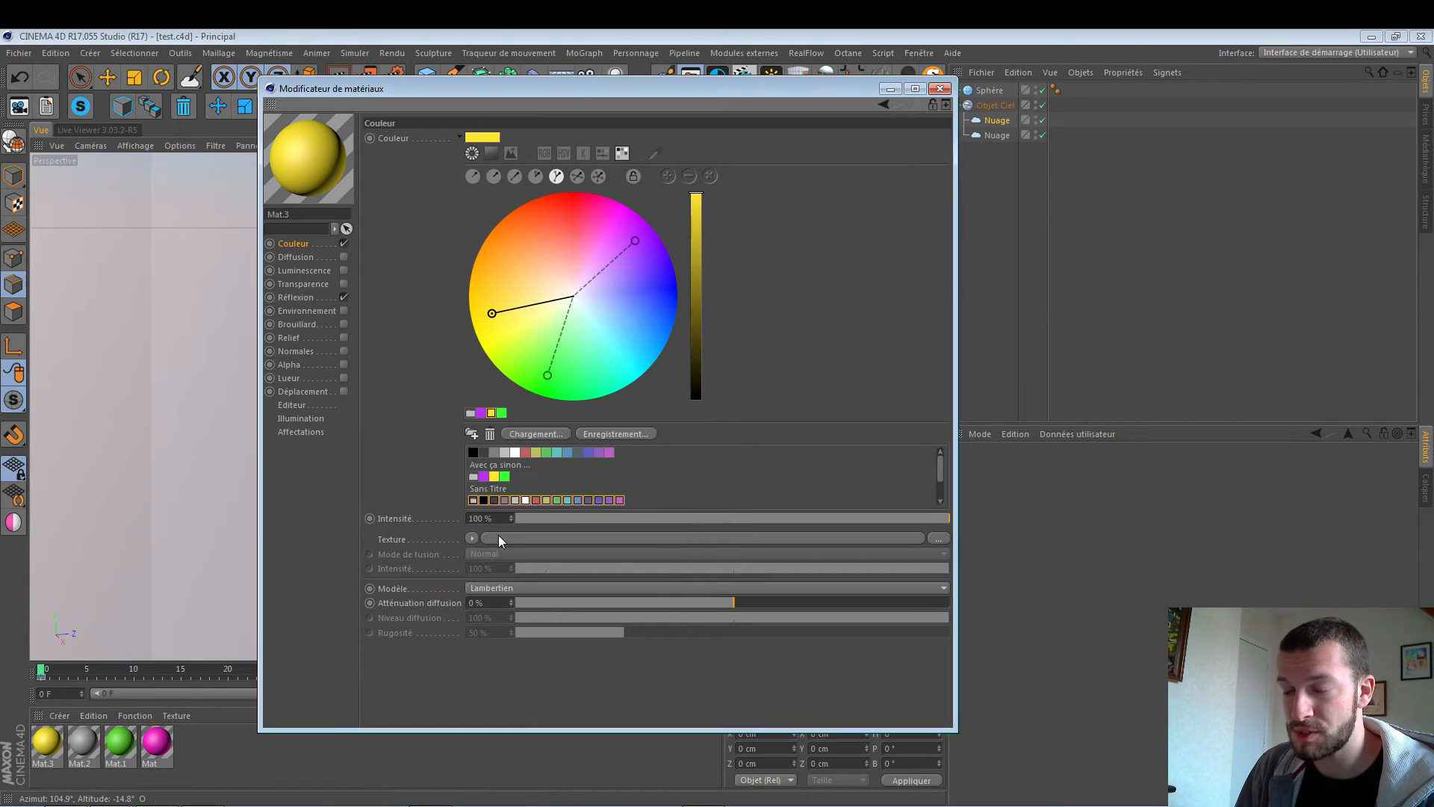
{"action": "double_click", "coordinate": [490, 486]}
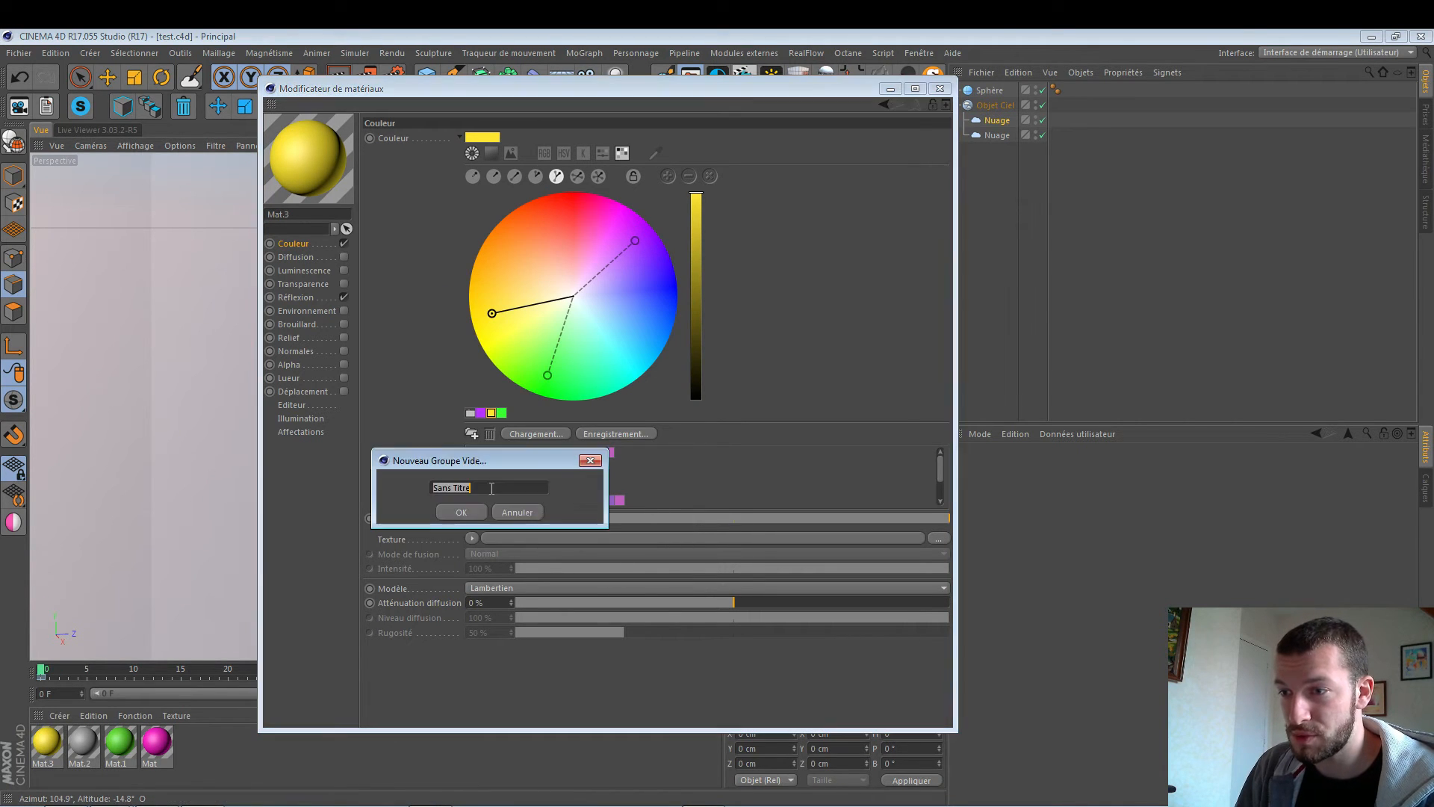
{"action": "left_click", "coordinate": [511, 509]}
Delete the swatch groups "Sans Titre" and "Avec ça sinon ..." and the remaining two-colour group, keeping only the default swatches.
{"action": "left_click", "coordinate": [474, 501]}
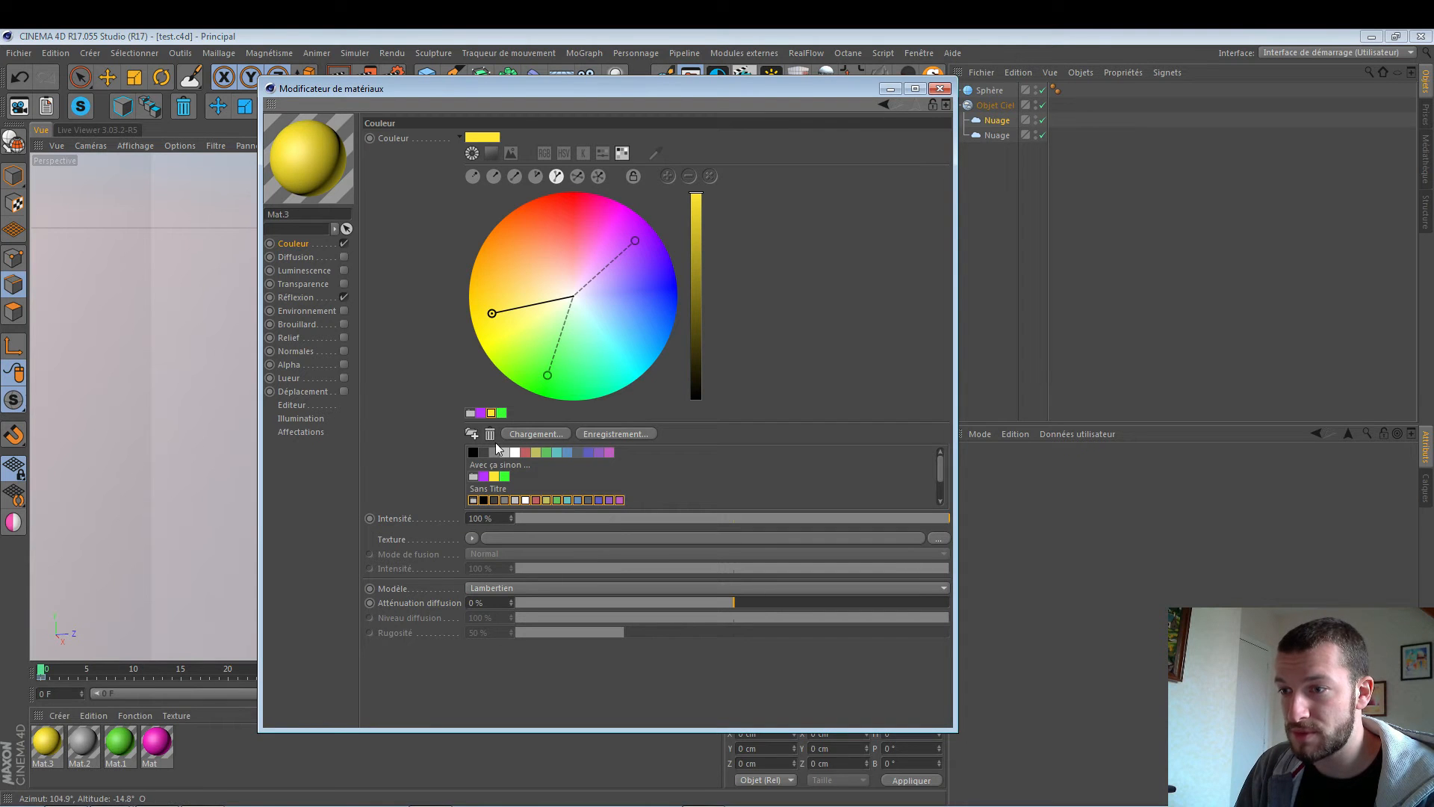
{"action": "left_click", "coordinate": [491, 433]}
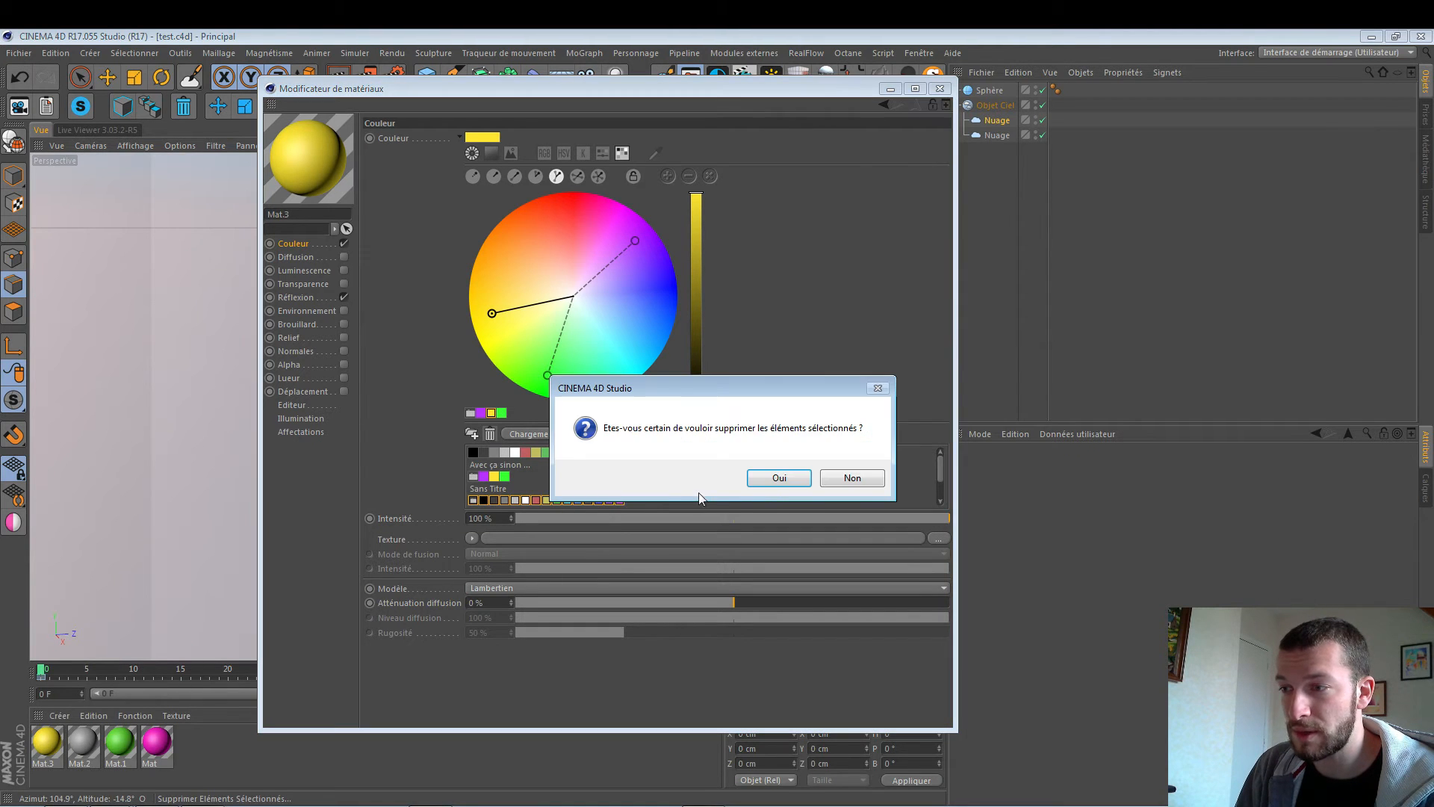
{"action": "left_click", "coordinate": [776, 478]}
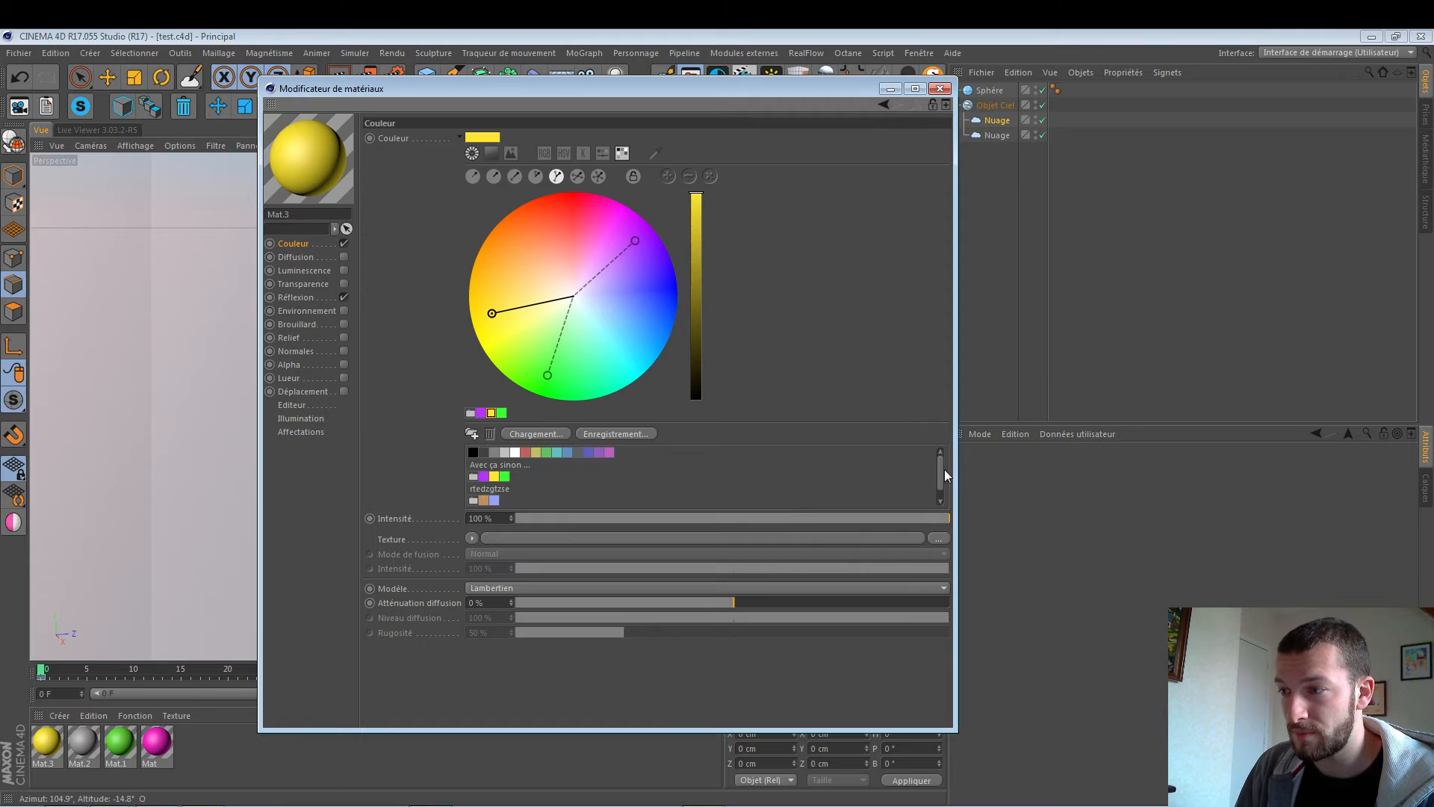
{"action": "scroll", "coordinate": [941, 473], "scroll_direction": "down", "scroll_amount": 1}
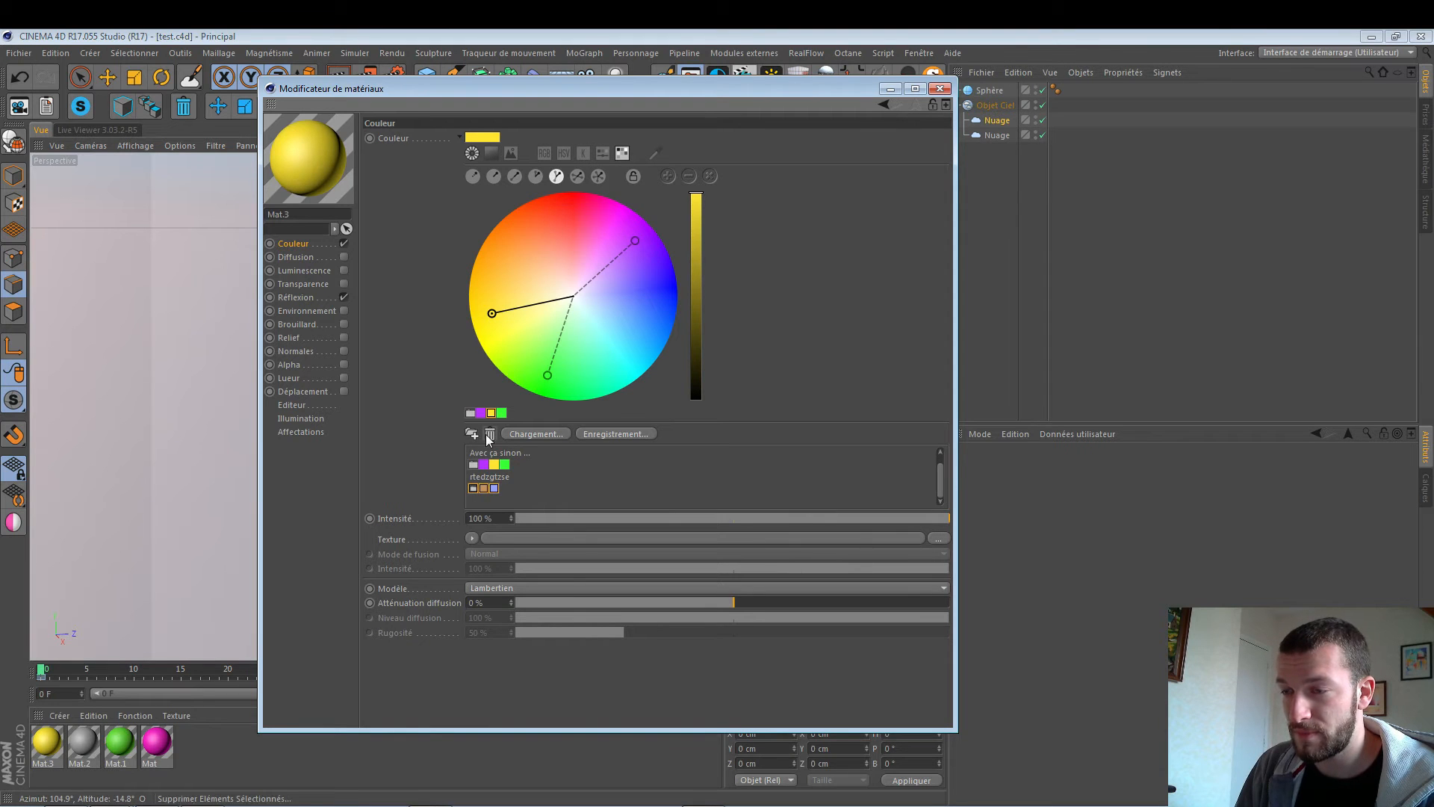
{"action": "left_click_drag", "start_coordinate": [944, 480], "coordinate": [945, 466]}
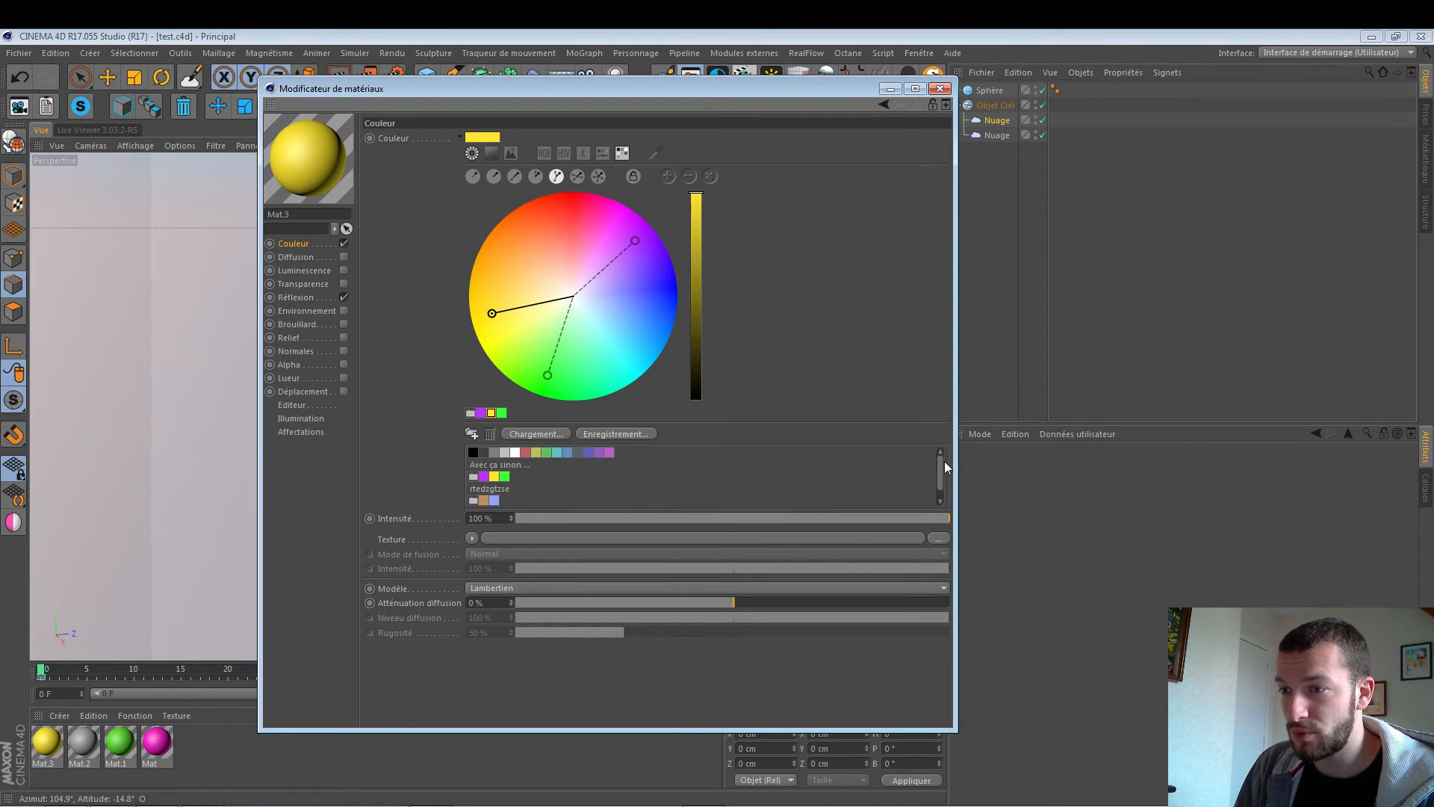
{"action": "left_click", "coordinate": [473, 477]}
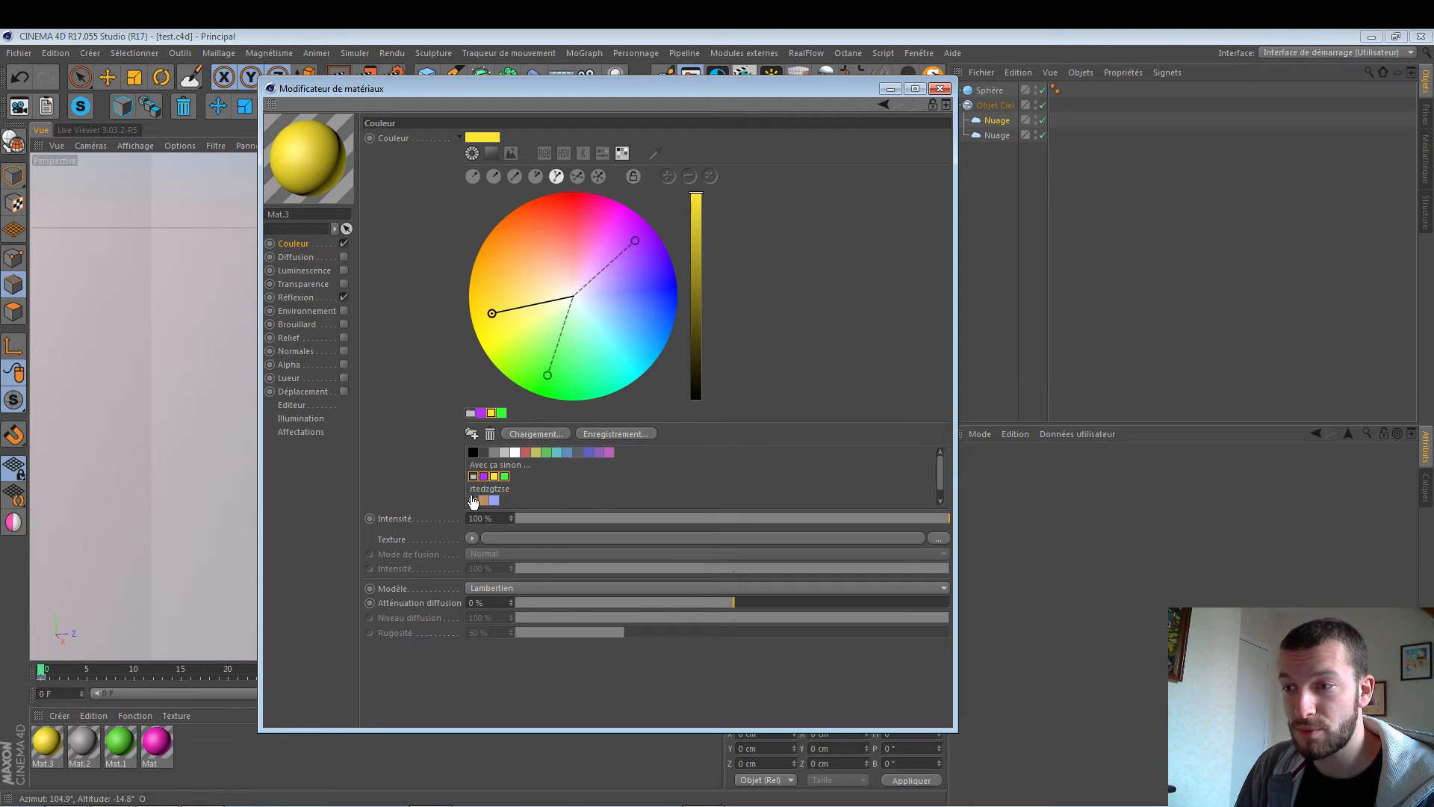
{"action": "left_click", "coordinate": [473, 501]}
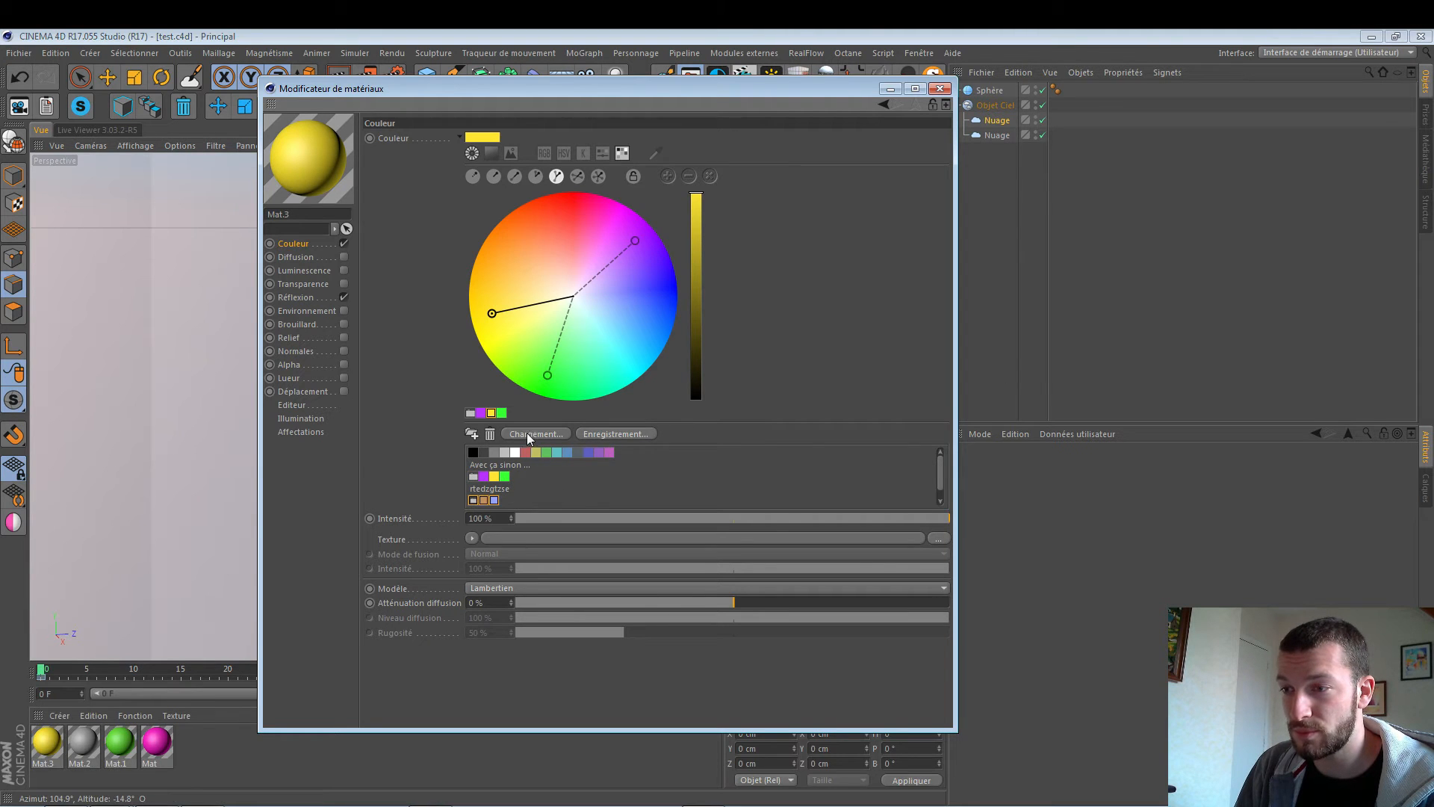
{"action": "left_click", "coordinate": [490, 433]}
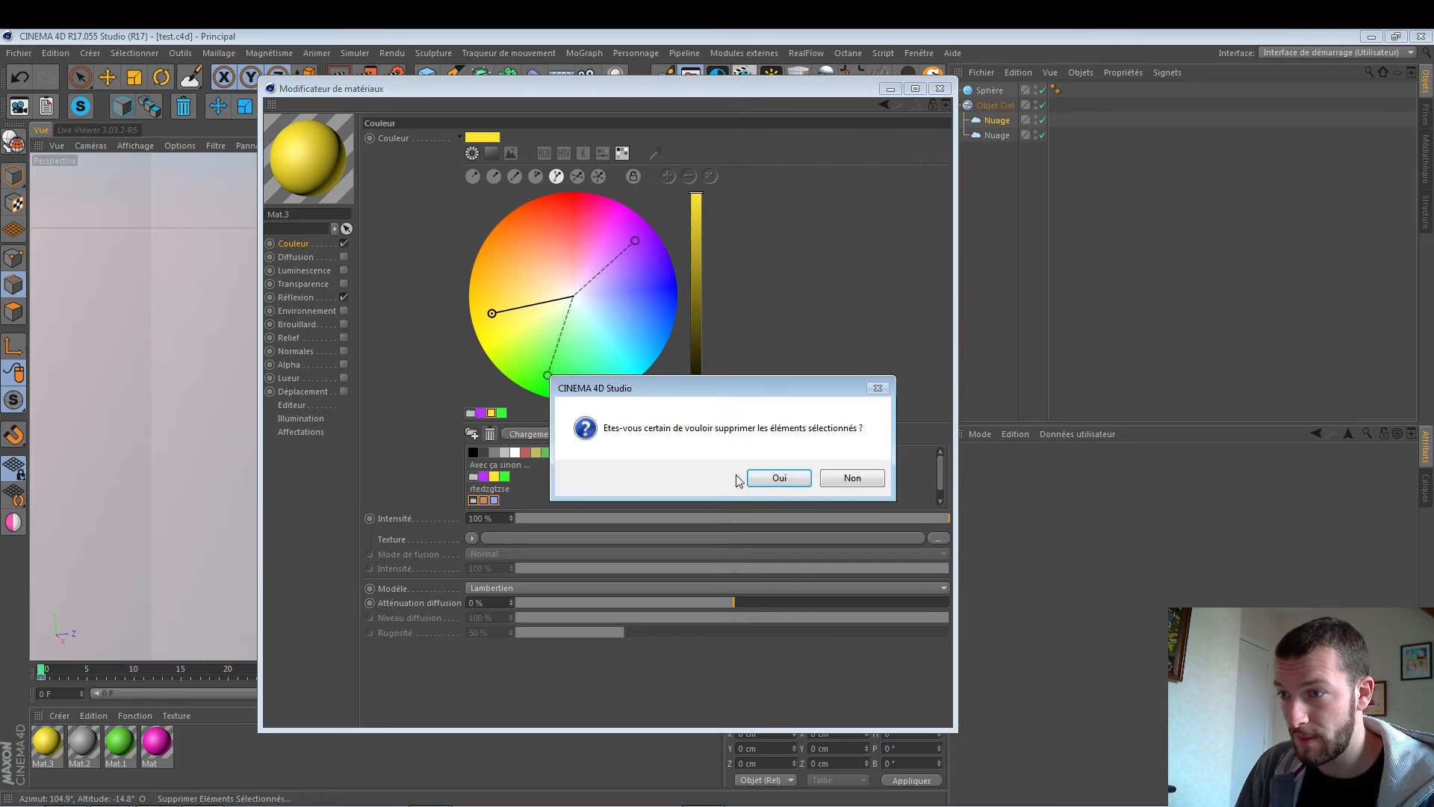
{"action": "left_click", "coordinate": [773, 479]}
{"action": "left_click", "coordinate": [473, 476]}
{"action": "left_click", "coordinate": [490, 433]}
{"action": "left_click", "coordinate": [773, 479]}
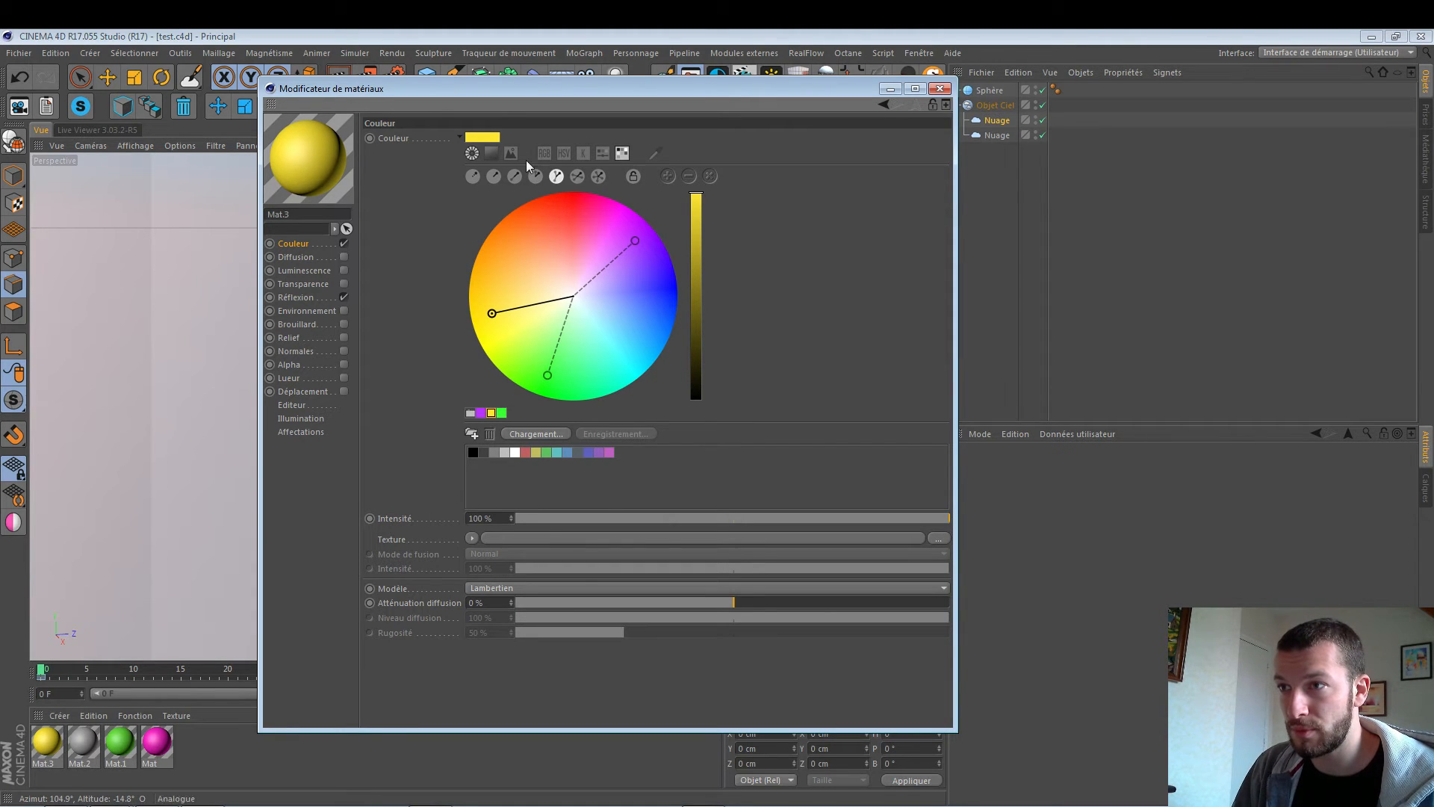
Choose a medium blue in the spectrum picker, return to the colour wheel and raise the blue to full brightness.
{"action": "left_click", "coordinate": [491, 153]}
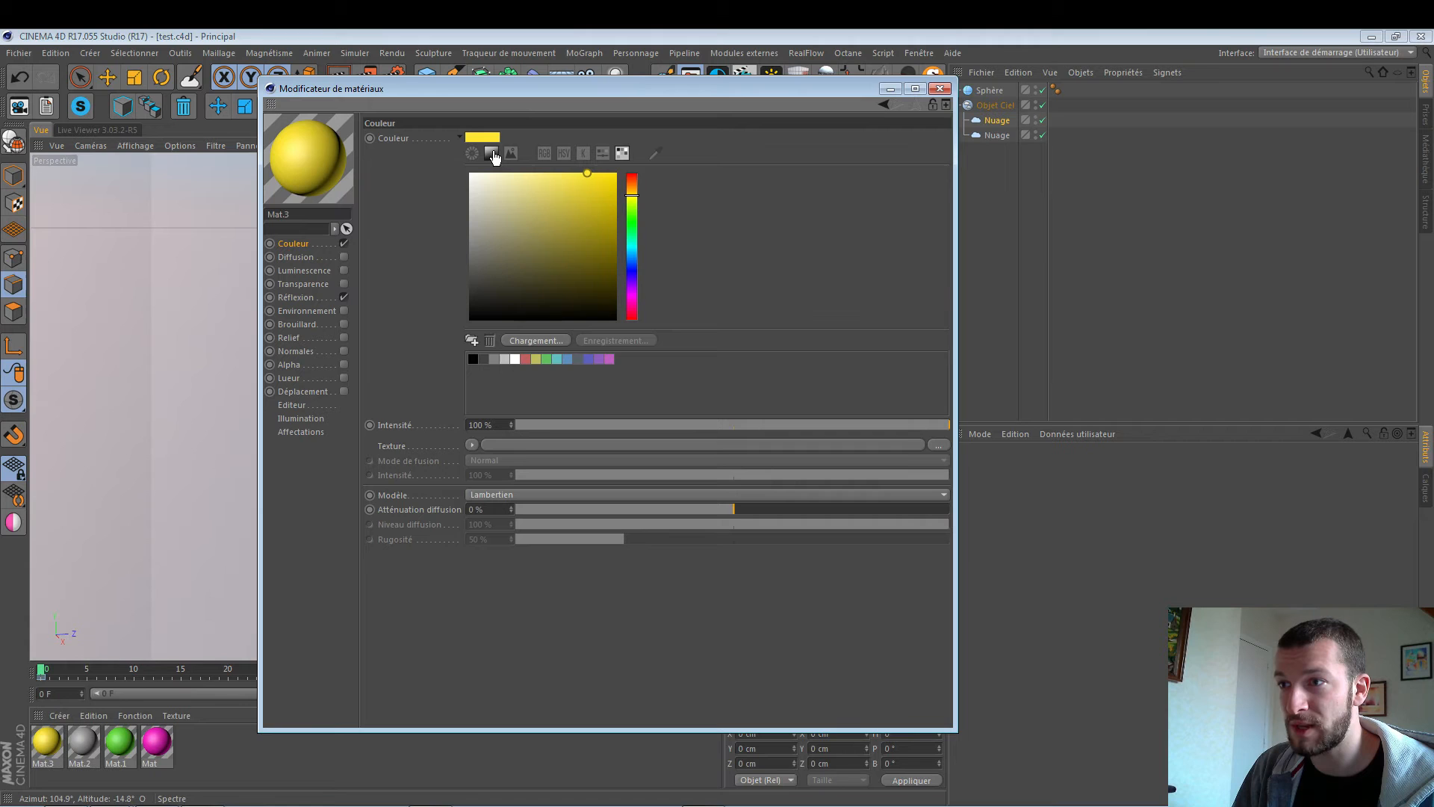
{"action": "left_click", "coordinate": [472, 153]}
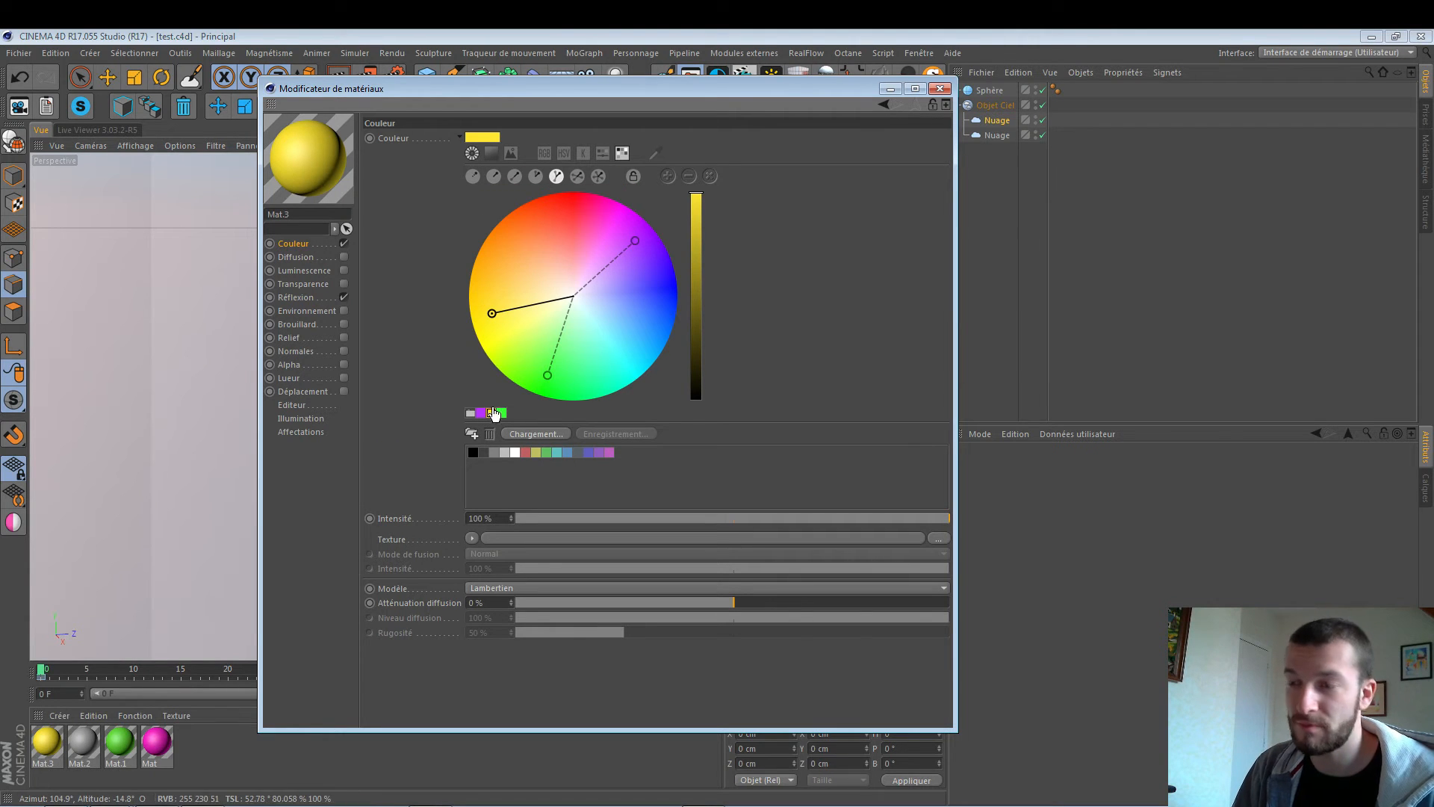
{"action": "left_click", "coordinate": [491, 153]}
{"action": "left_click", "coordinate": [559, 273]}
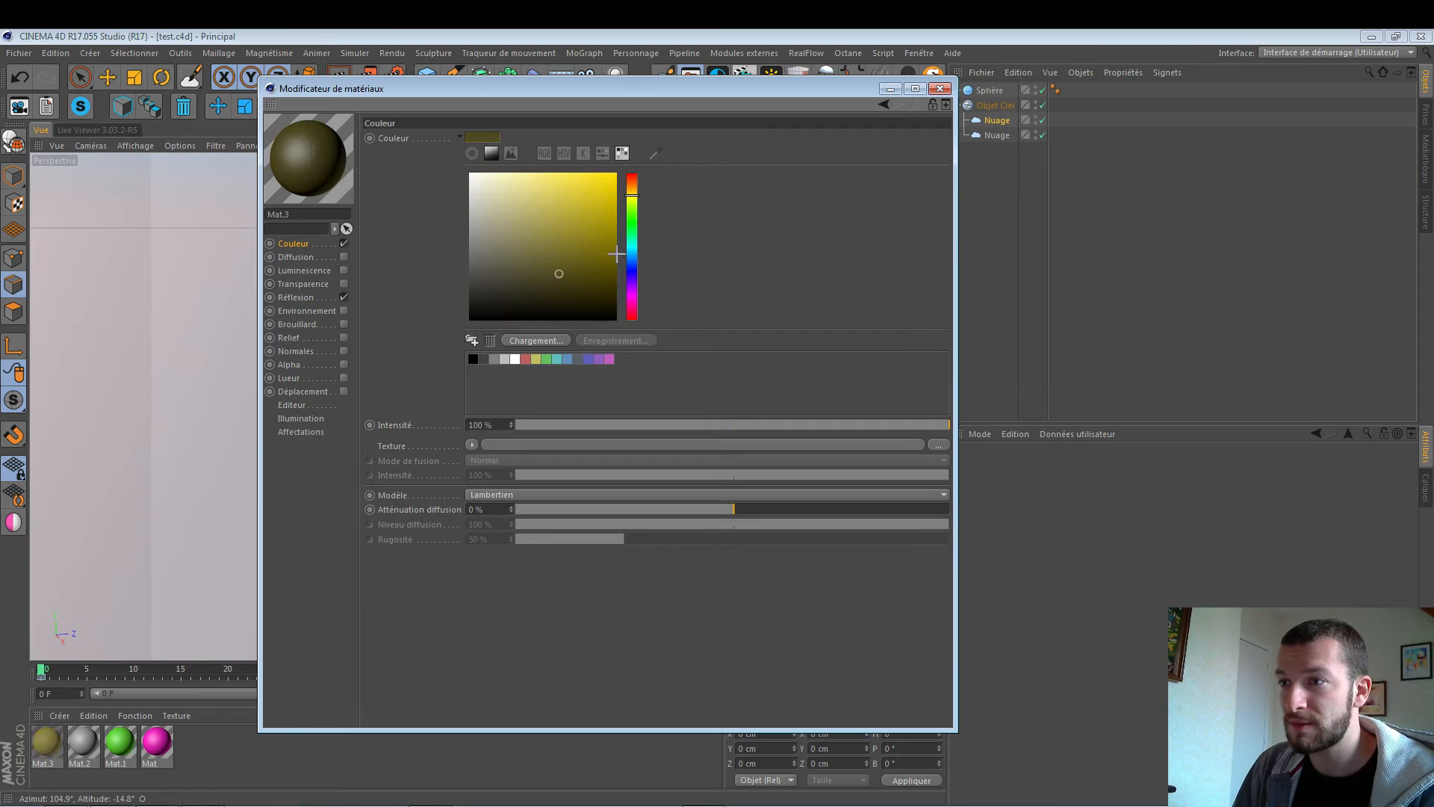
{"action": "left_click", "coordinate": [631, 256]}
{"action": "left_click", "coordinate": [590, 215]}
{"action": "left_click", "coordinate": [472, 153]}
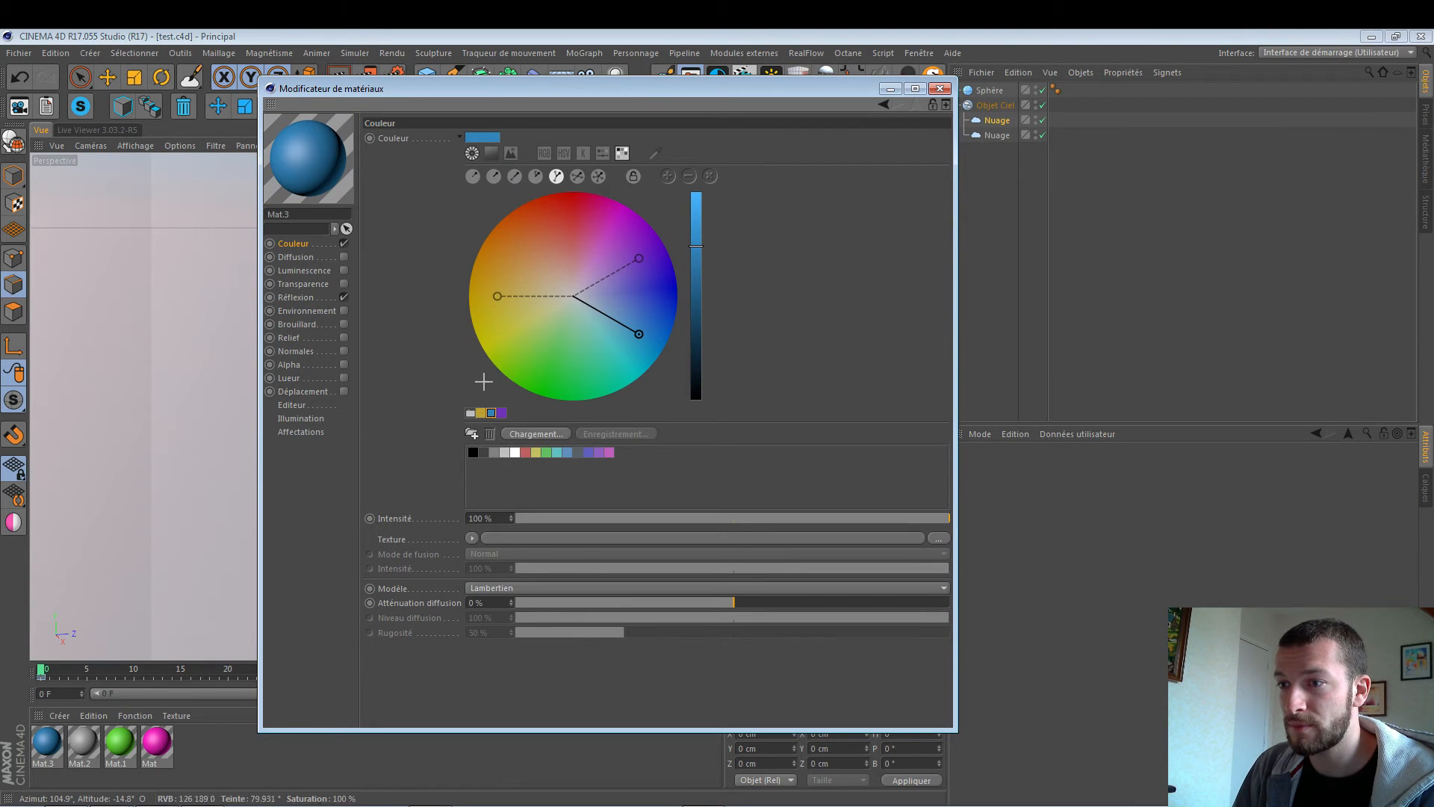
{"action": "left_click_drag", "start_coordinate": [698, 243], "coordinate": [707, 192]}
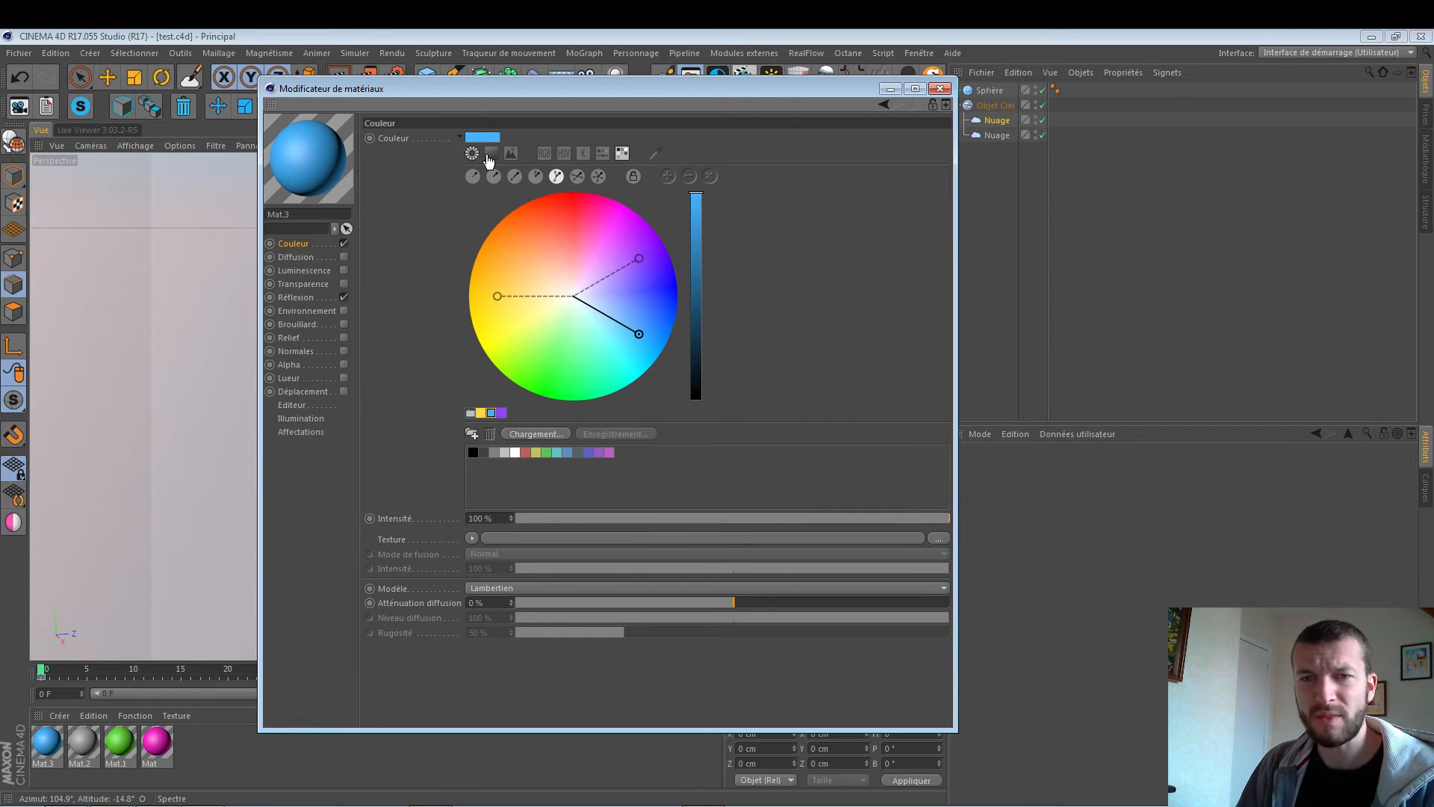
Show the spectrum picker again, try pure white, and give the material a red hue with stronger saturation.
{"action": "left_click", "coordinate": [490, 154]}
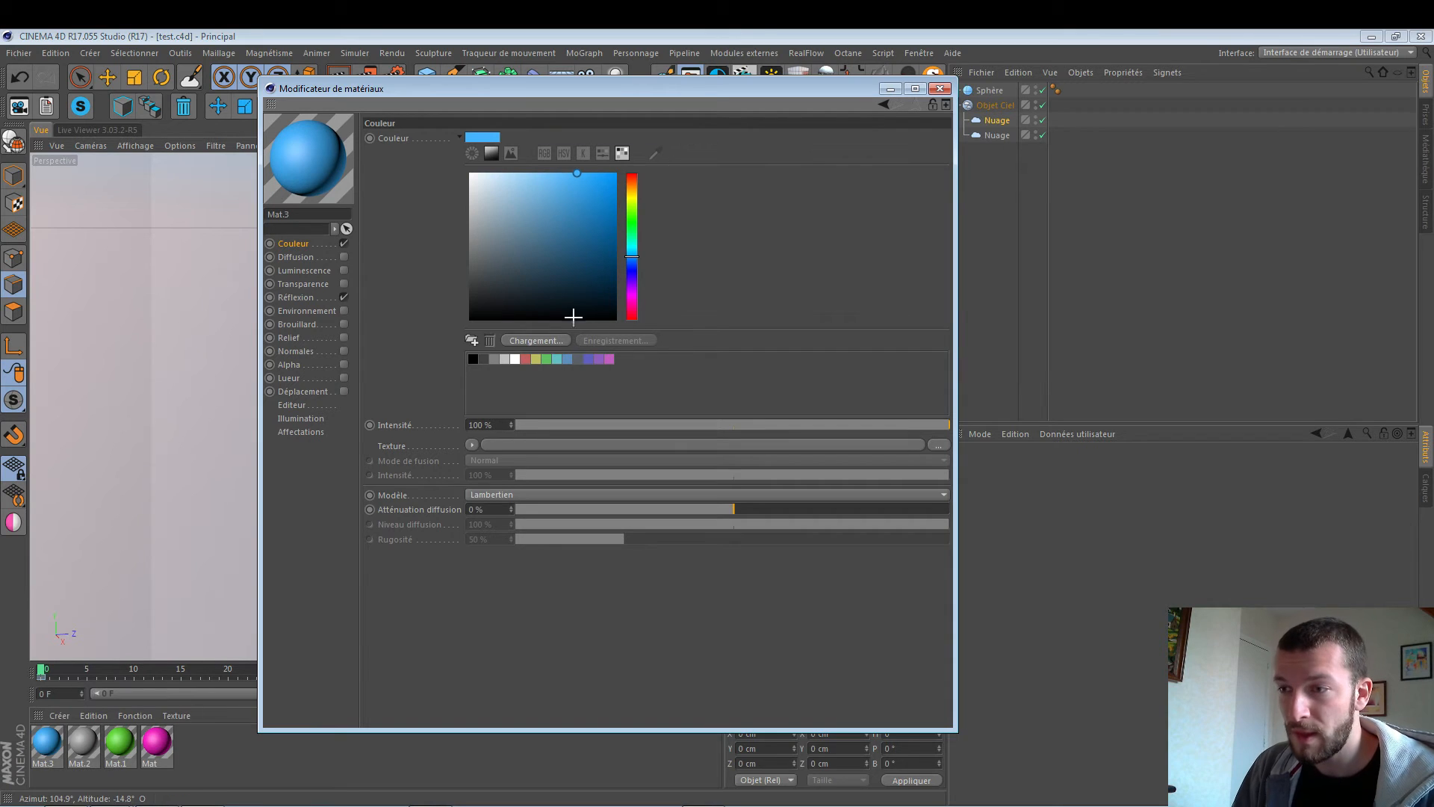
{"action": "left_click", "coordinate": [490, 153]}
{"action": "left_click", "coordinate": [490, 153]}
{"action": "mouse_move", "coordinate": [576, 184]}
{"action": "left_mouse_down"}
{"action": "mouse_move", "coordinate": [558, 220]}
{"action": "mouse_move", "coordinate": [531, 230]}
{"action": "mouse_move", "coordinate": [469, 173]}
{"action": "left_mouse_up"}
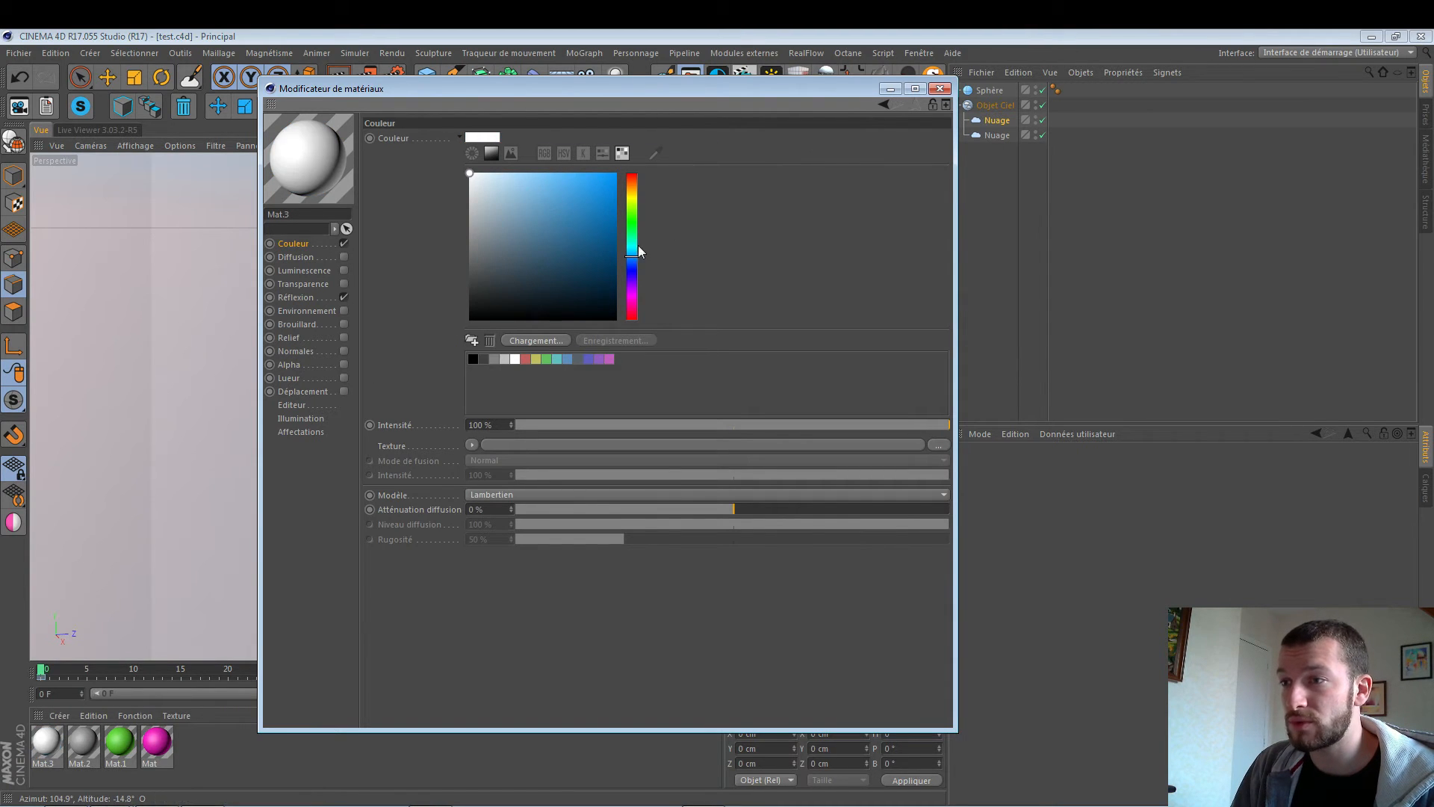
{"action": "left_click_drag", "start_coordinate": [639, 253], "coordinate": [632, 174]}
{"action": "left_click", "coordinate": [562, 215]}
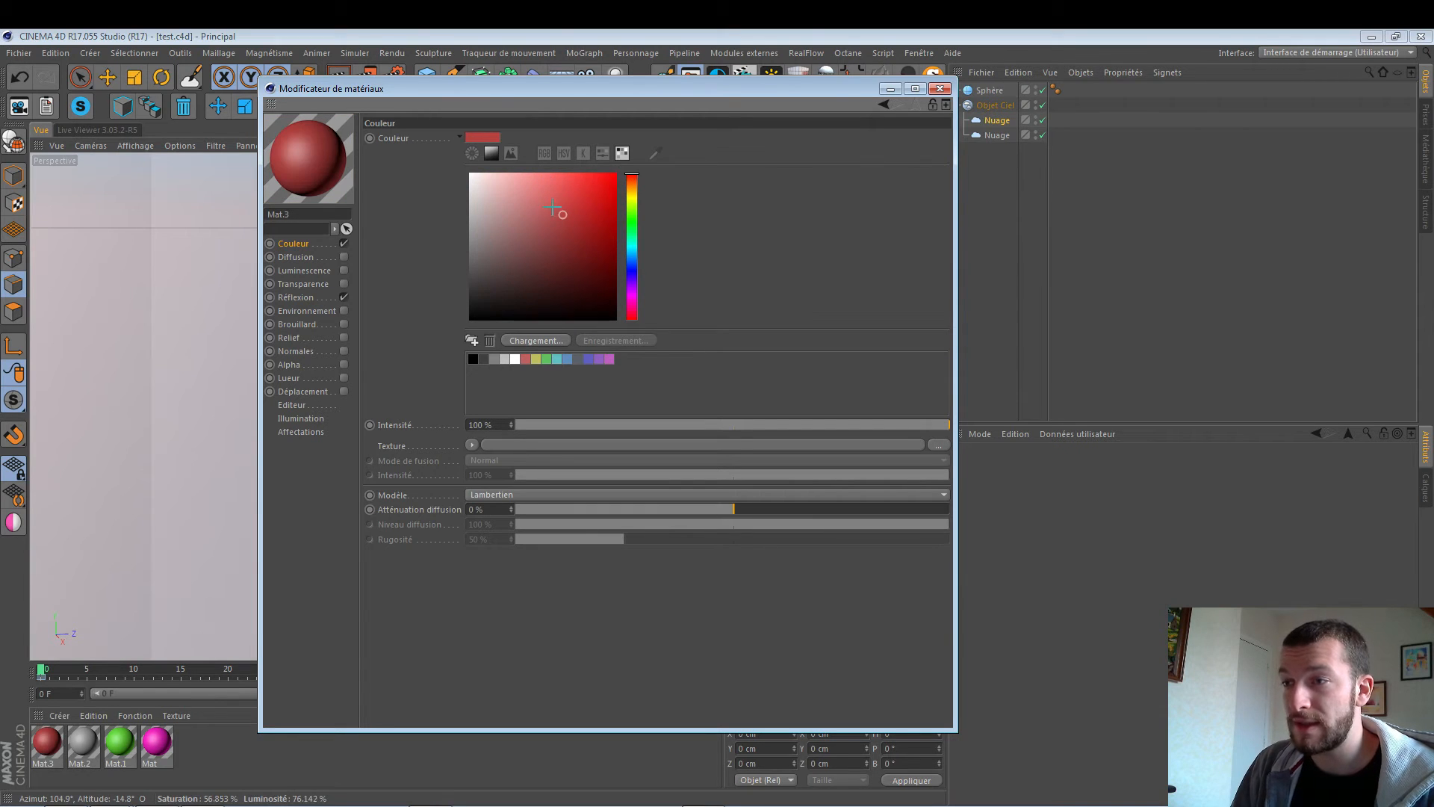
{"action": "left_click", "coordinate": [567, 224]}
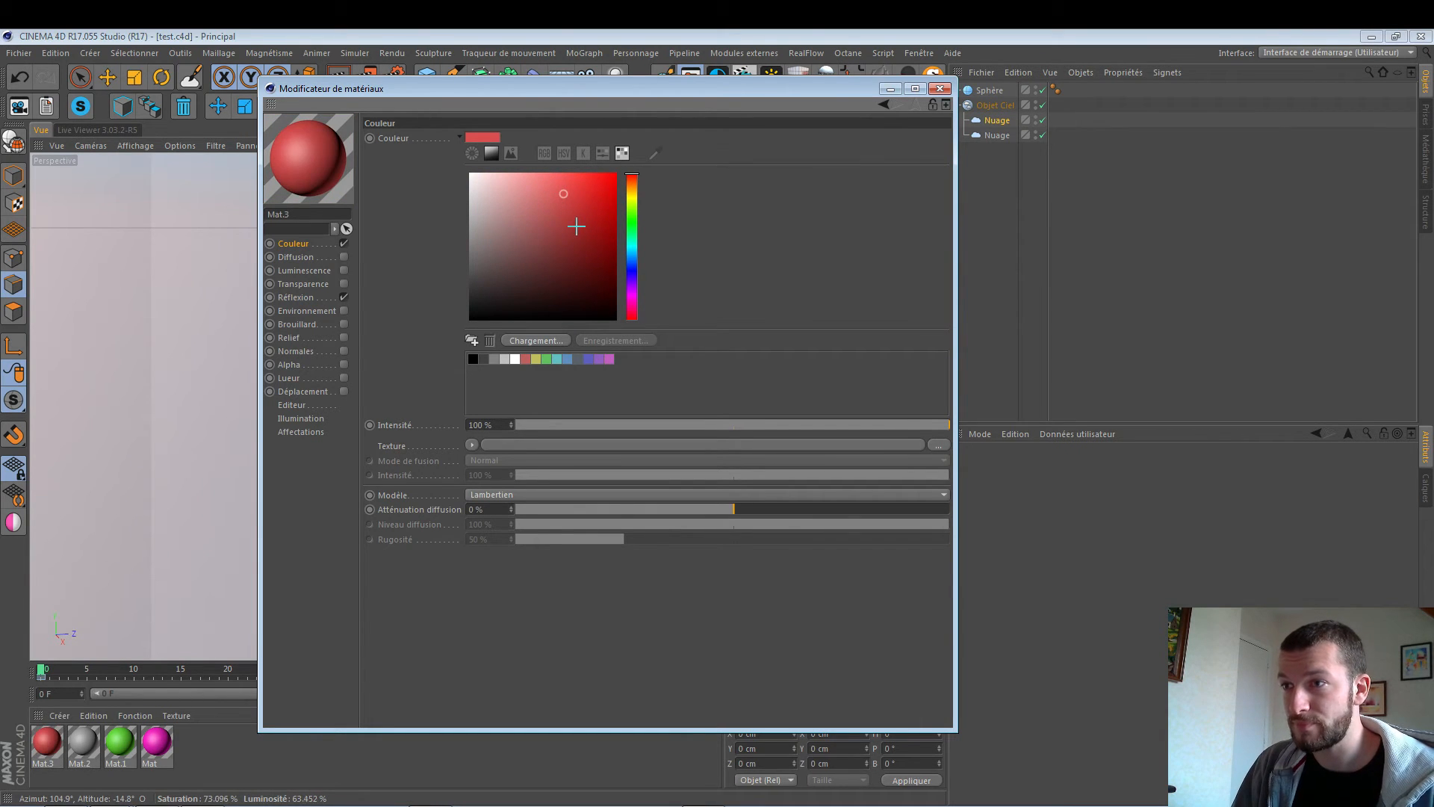
{"action": "mouse_move", "coordinate": [563, 197]}
{"action": "left_mouse_down"}
{"action": "mouse_move", "coordinate": [543, 245]}
{"action": "mouse_move", "coordinate": [557, 196]}
{"action": "mouse_move", "coordinate": [603, 210]}
{"action": "left_mouse_up"}
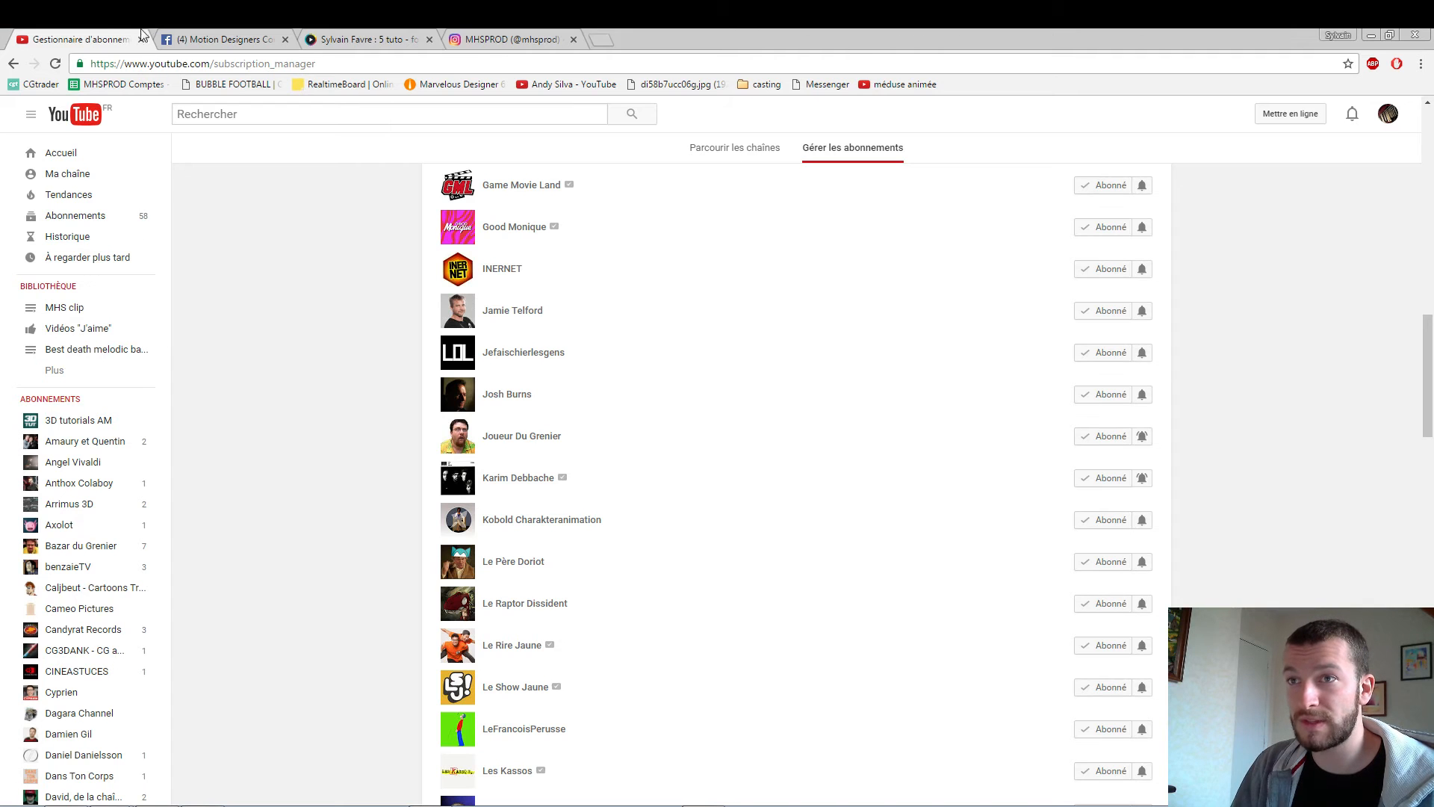
Switch to the web browser, close the YouTube subscriptions page and look through the posts of the Motion Designers Community Facebook group.
{"action": "left_click", "coordinate": [141, 38]}
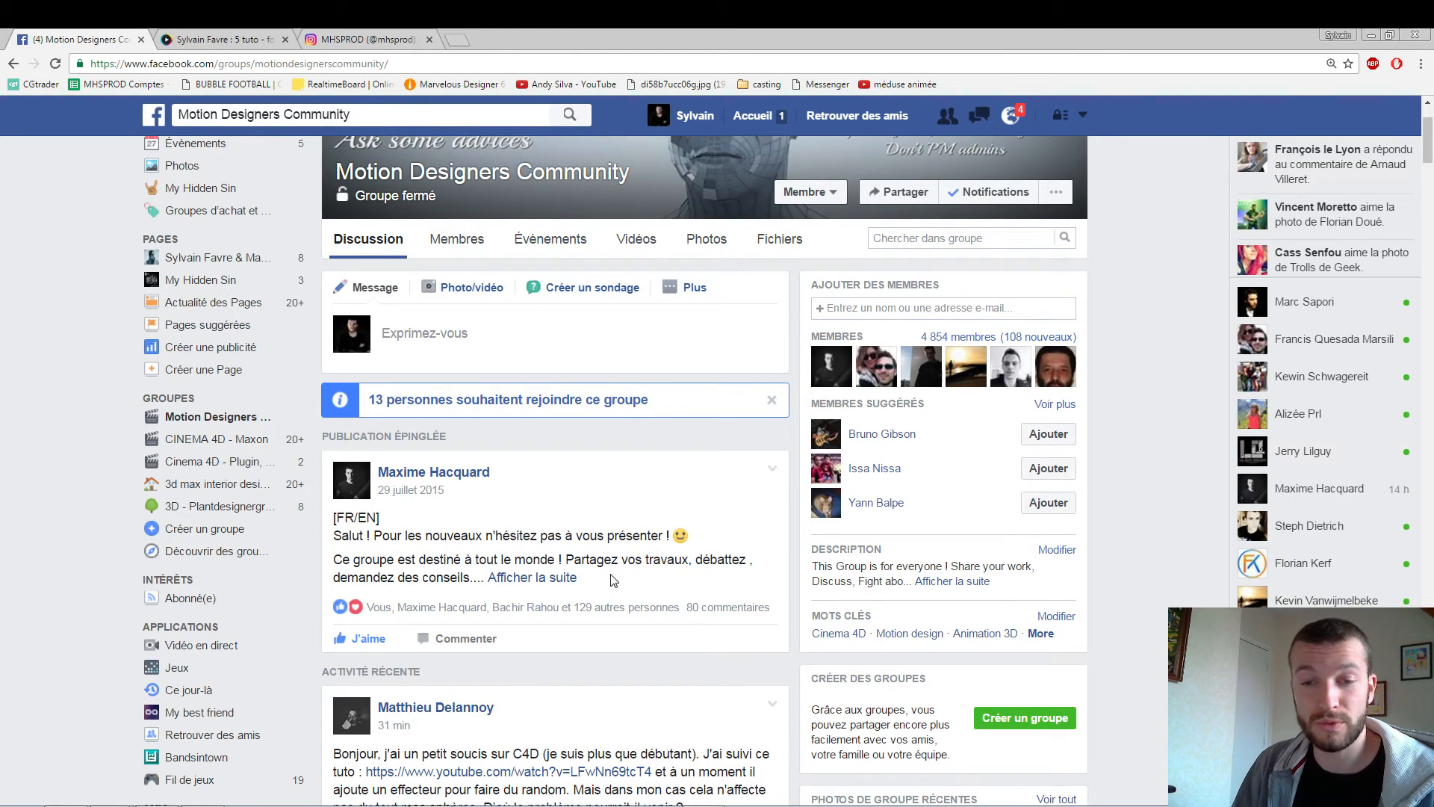
{"action": "scroll", "coordinate": [522, 269], "scroll_direction": "up", "scroll_amount": 2}
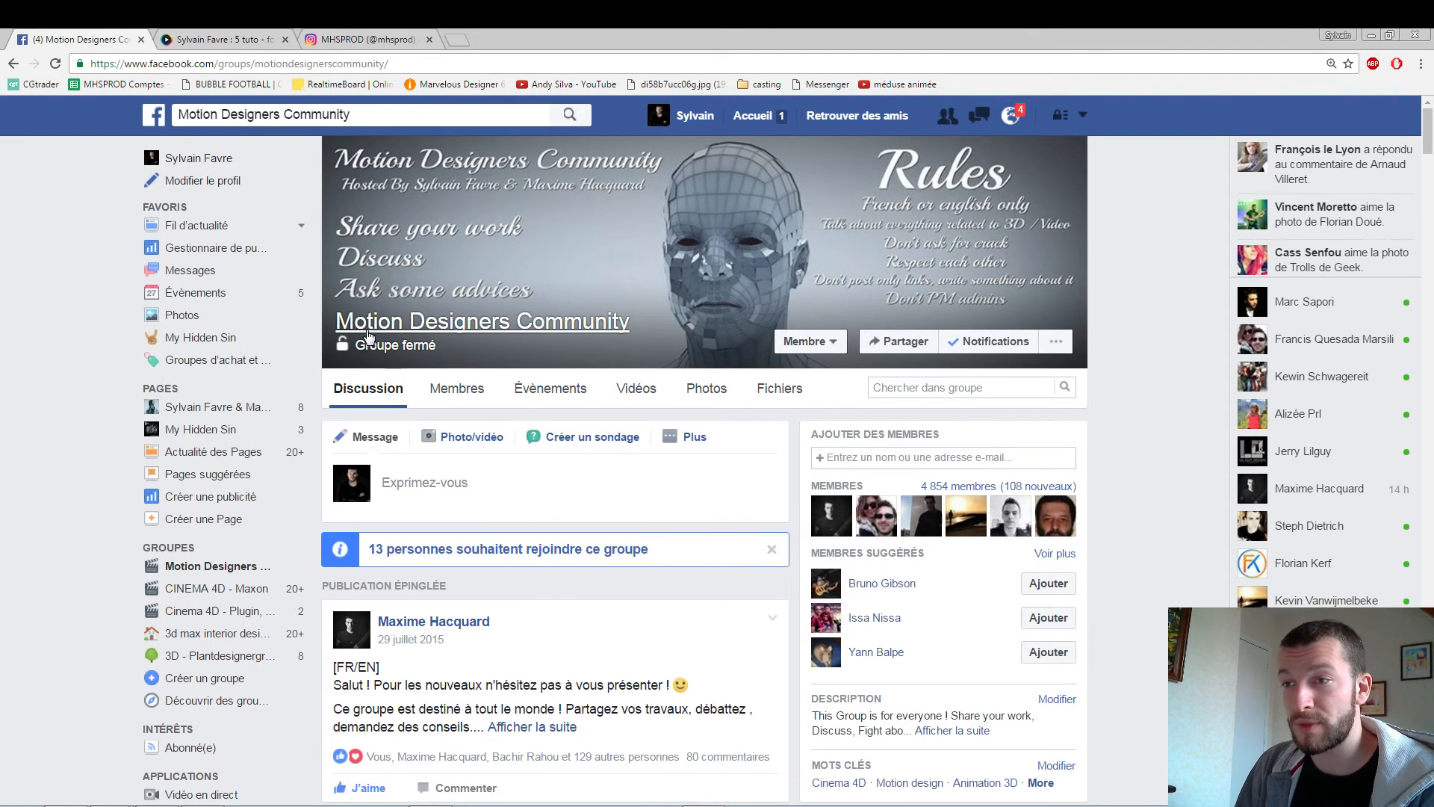
{"action": "left_click", "coordinate": [1059, 491]}
{"action": "scroll", "coordinate": [1072, 399], "scroll_direction": "down", "scroll_amount": 8}
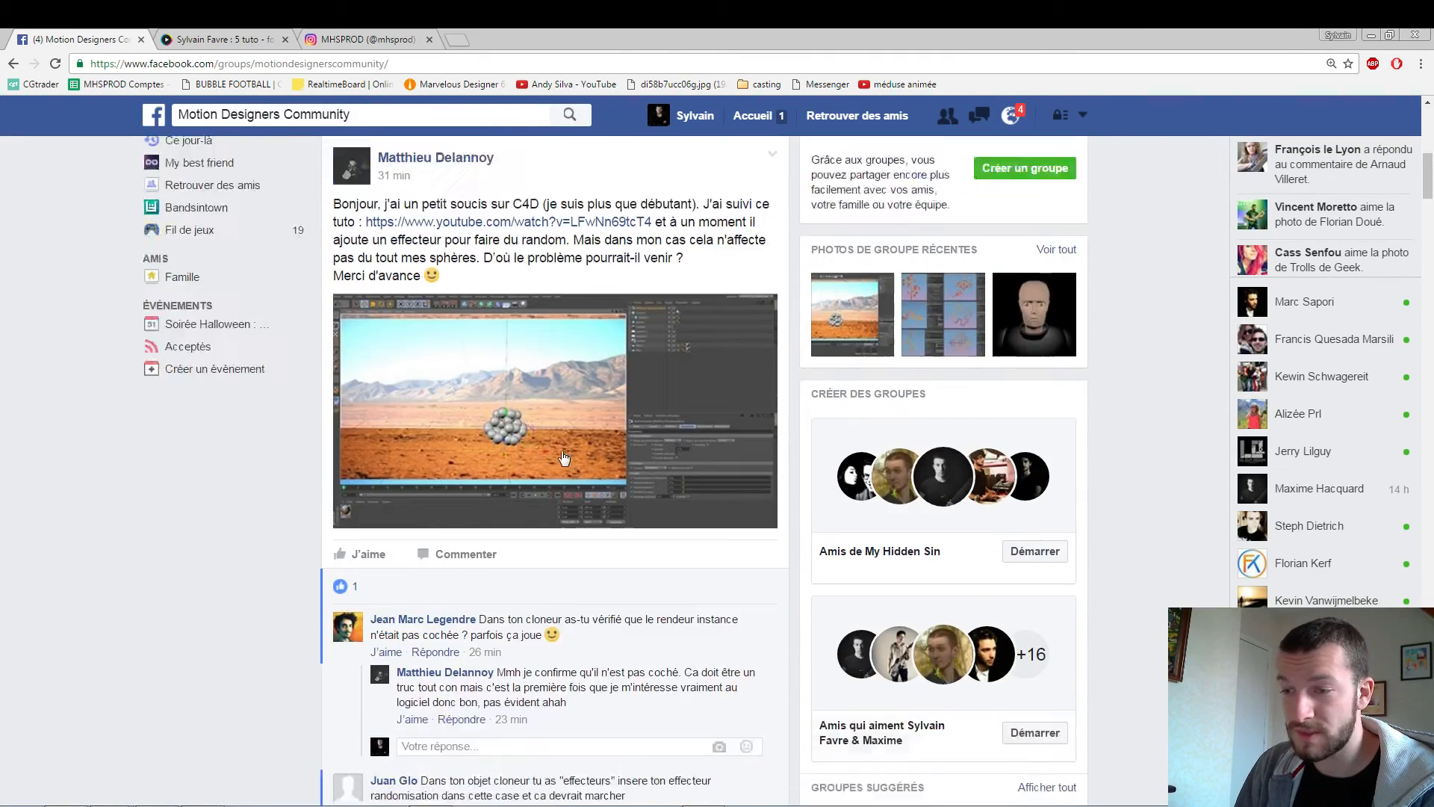
{"action": "scroll", "coordinate": [486, 482], "scroll_direction": "down", "scroll_amount": 10}
{"action": "scroll", "coordinate": [486, 482], "scroll_direction": "down", "scroll_amount": 4}
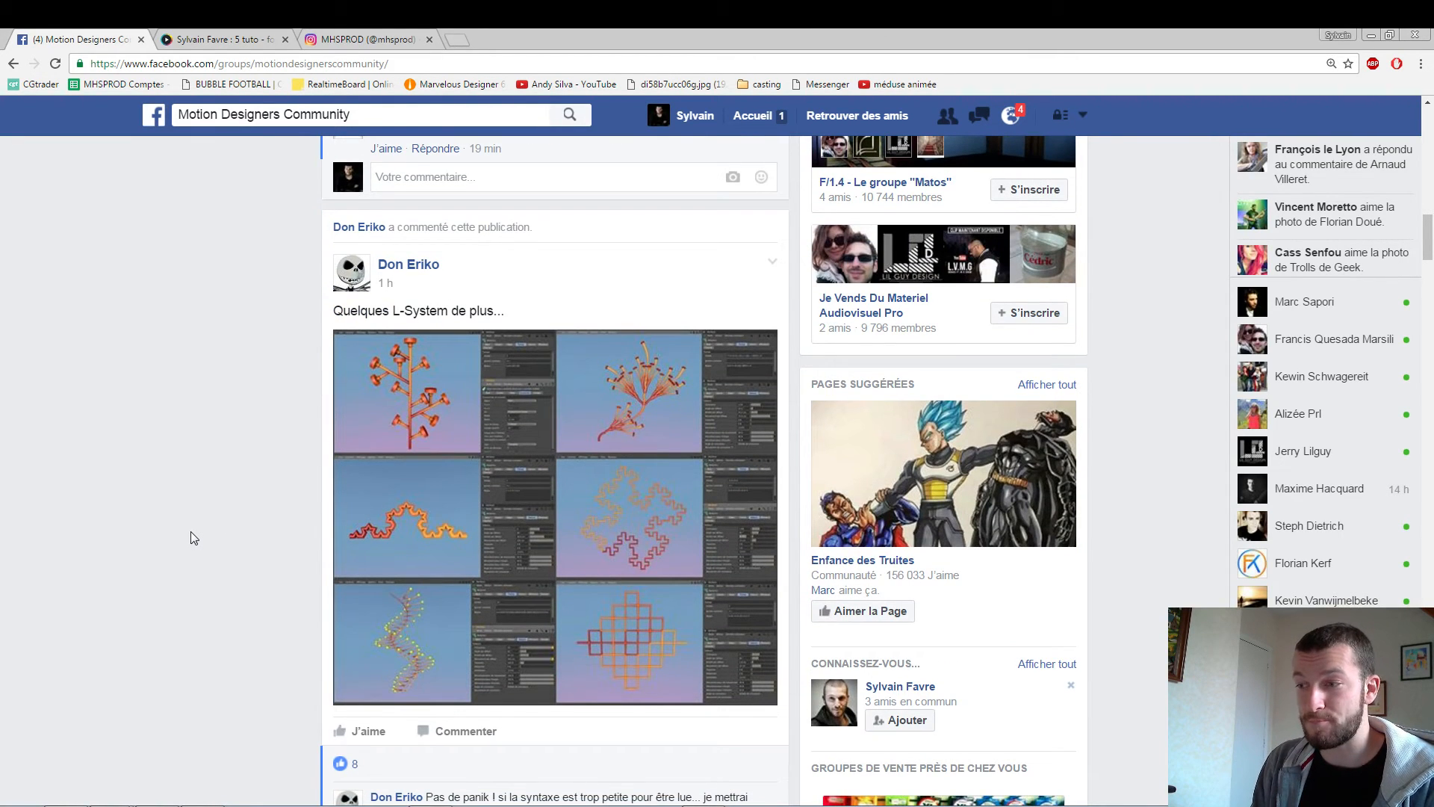
{"action": "scroll", "coordinate": [398, 421], "scroll_direction": "up", "scroll_amount": 8}
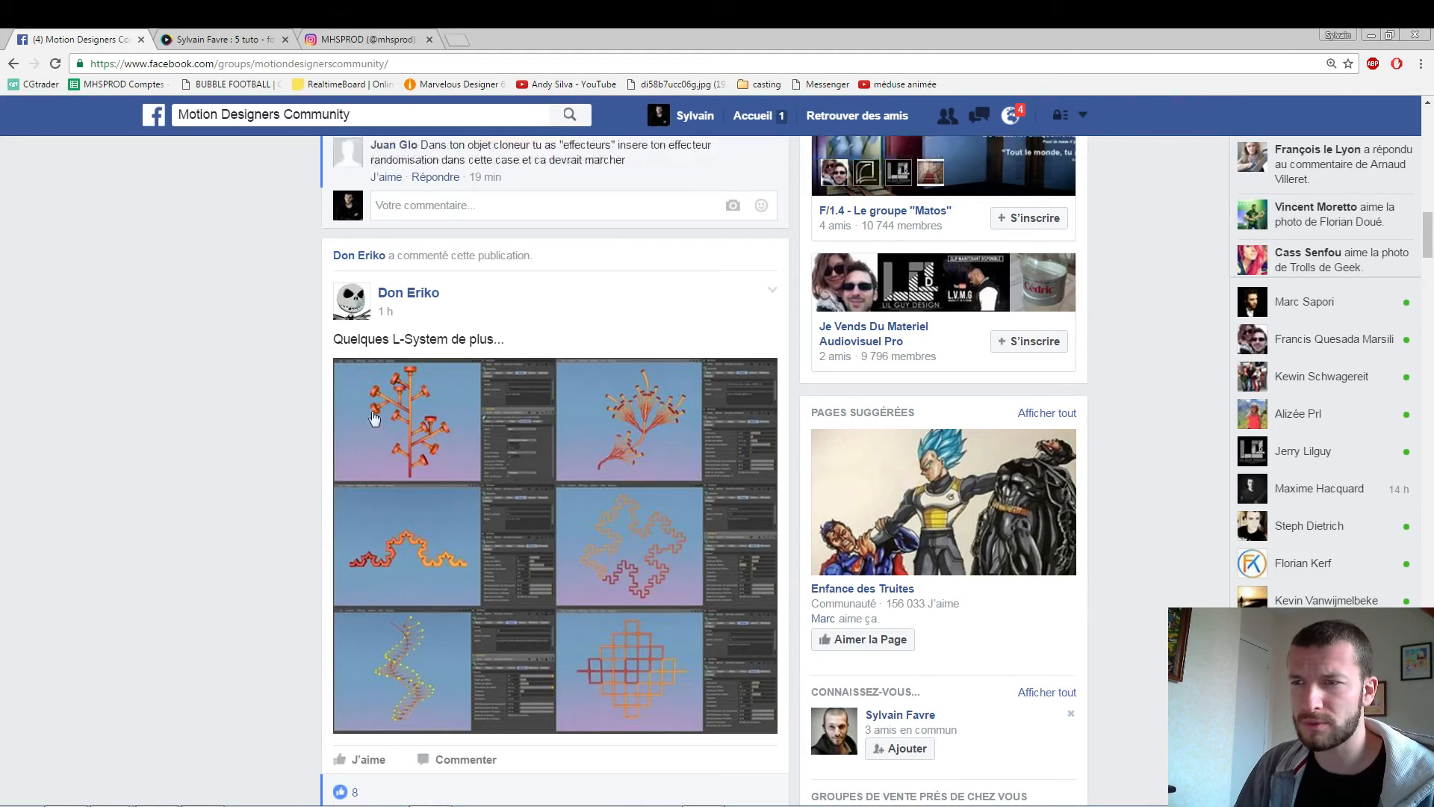
{"action": "scroll", "coordinate": [398, 420], "scroll_direction": "up", "scroll_amount": 2}
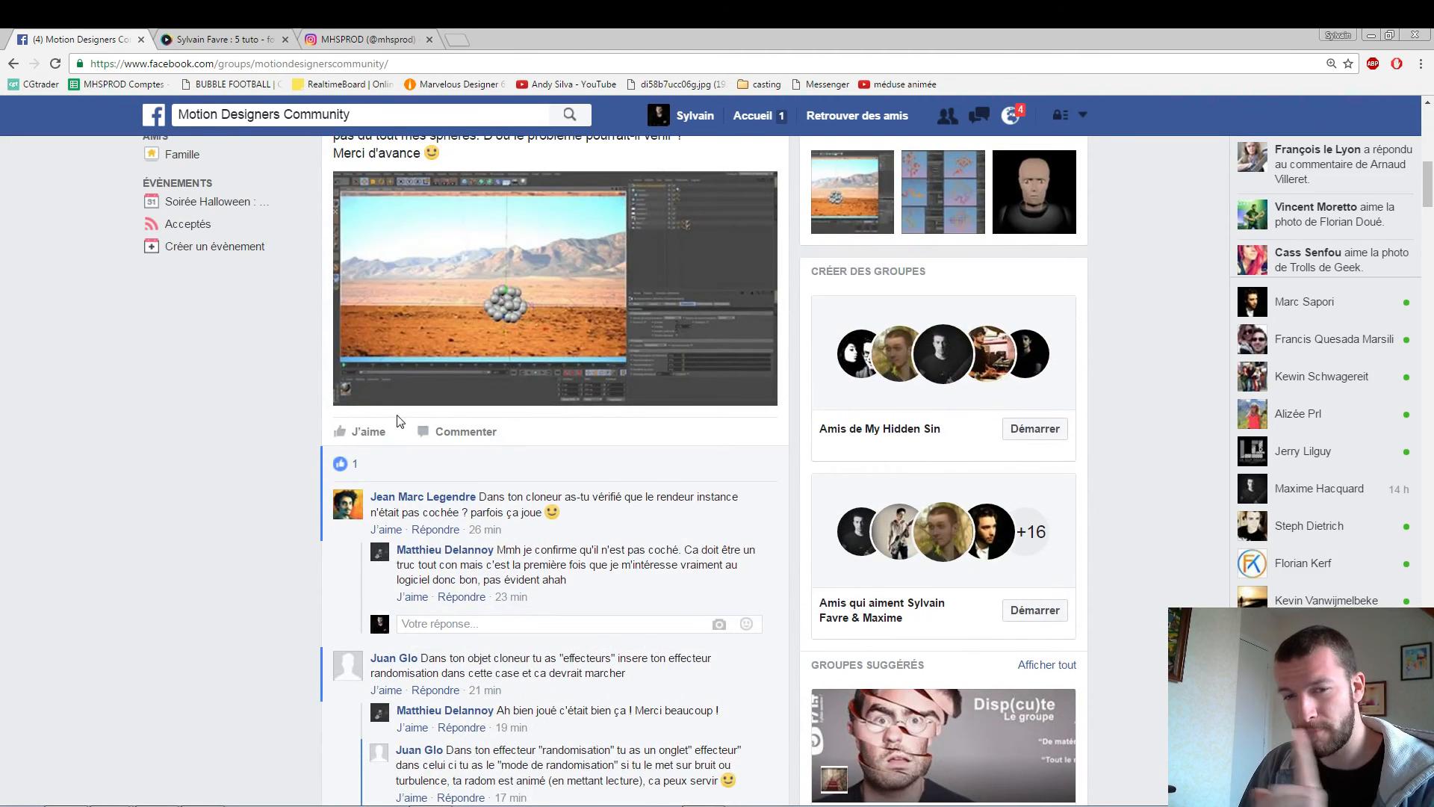
{"action": "mouse_move", "coordinate": [366, 431]}
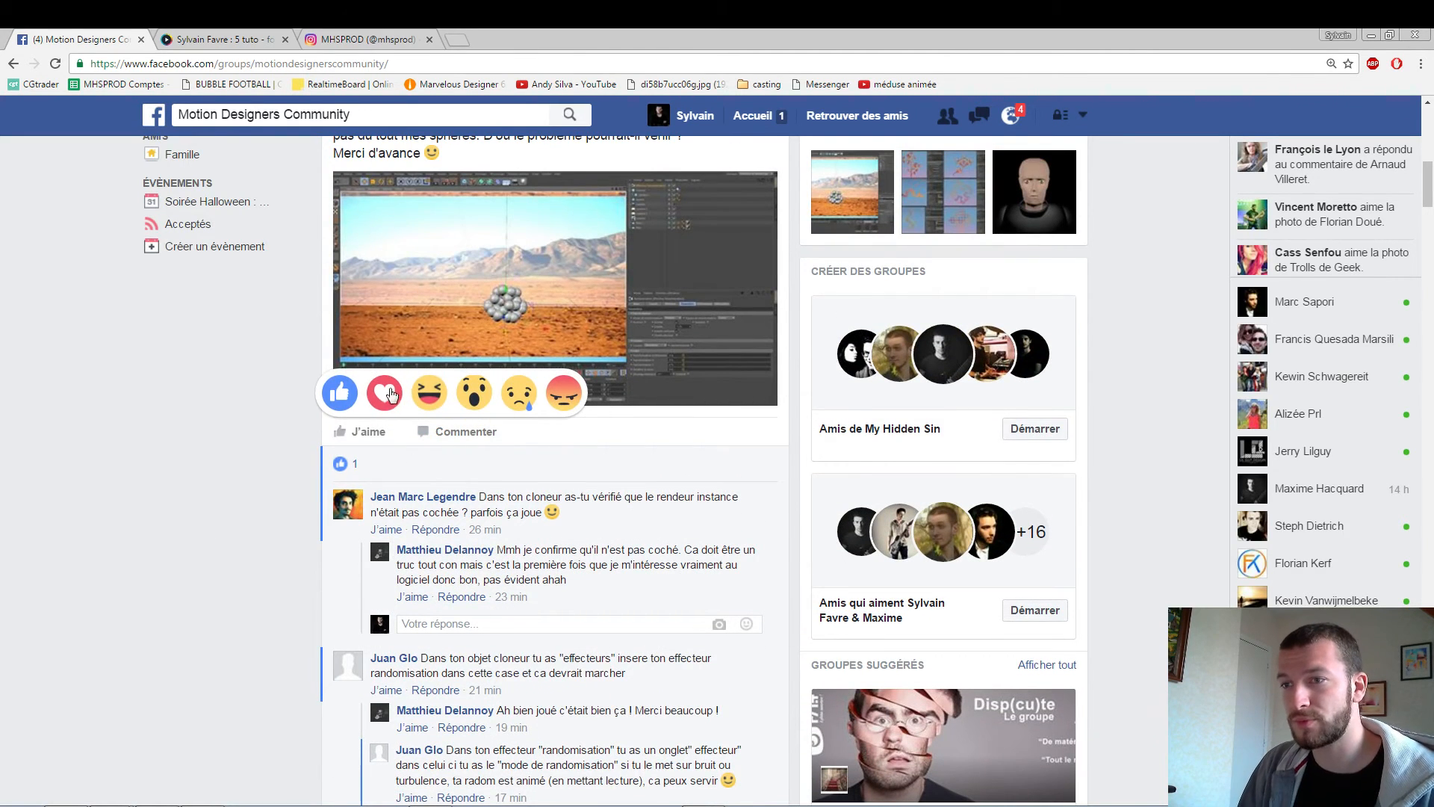
{"action": "scroll", "coordinate": [373, 470], "scroll_direction": "up", "scroll_amount": 8}
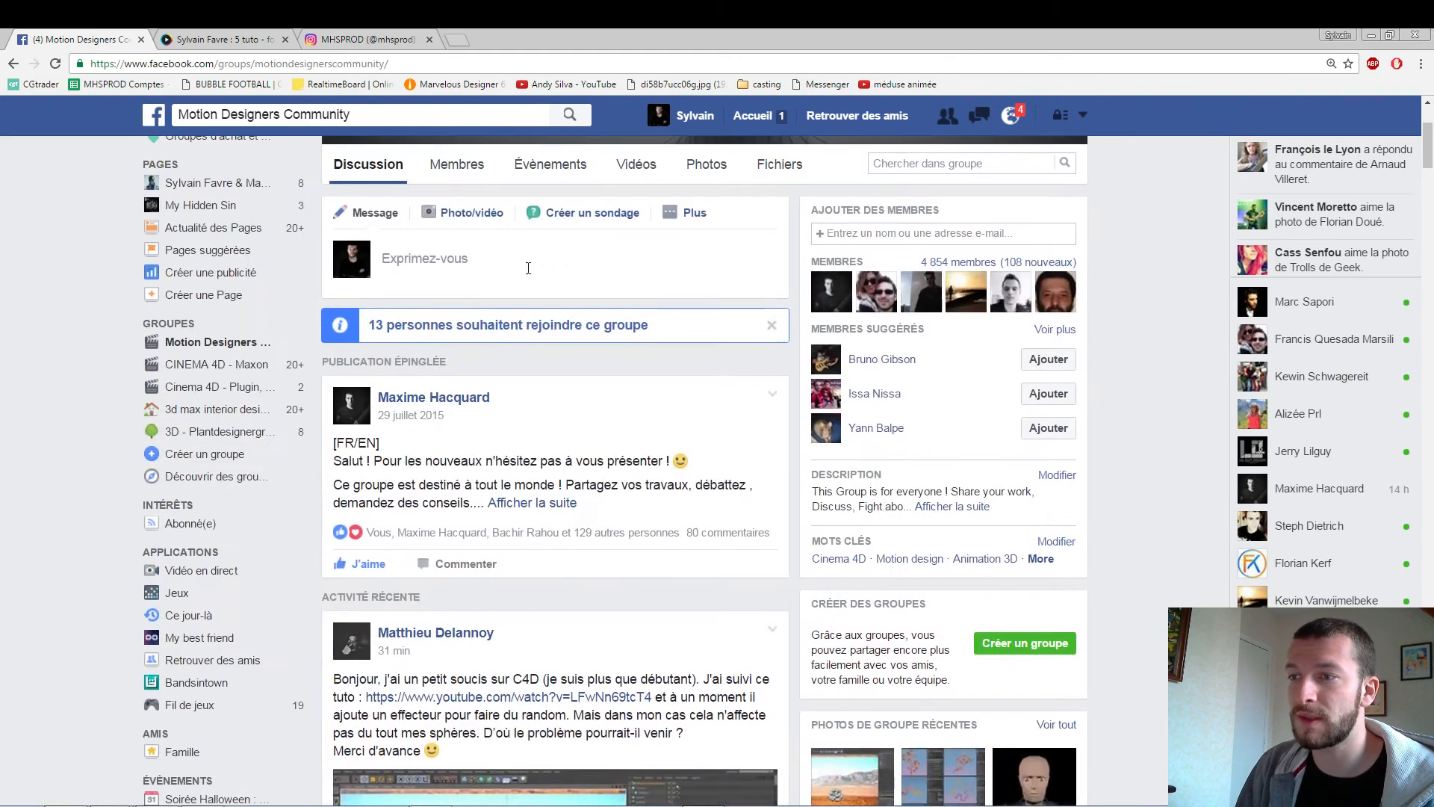
Look through the trainer's course page on tuto.com and the mhsprod Instagram profile, including the post with the blue suit.
{"action": "left_click", "coordinate": [216, 39]}
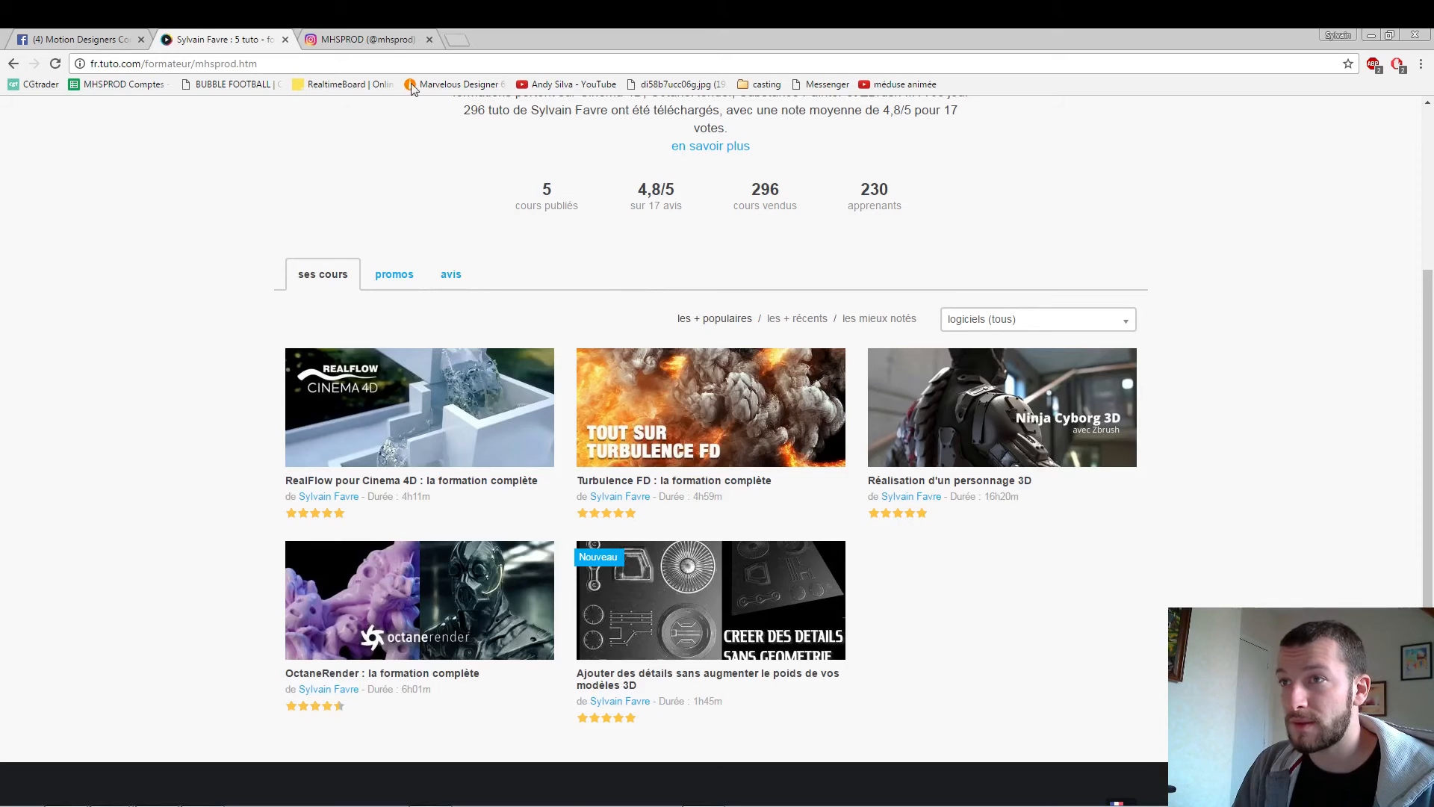
{"action": "left_click", "coordinate": [371, 38]}
{"action": "scroll", "coordinate": [284, 328], "scroll_direction": "down", "scroll_amount": 1}
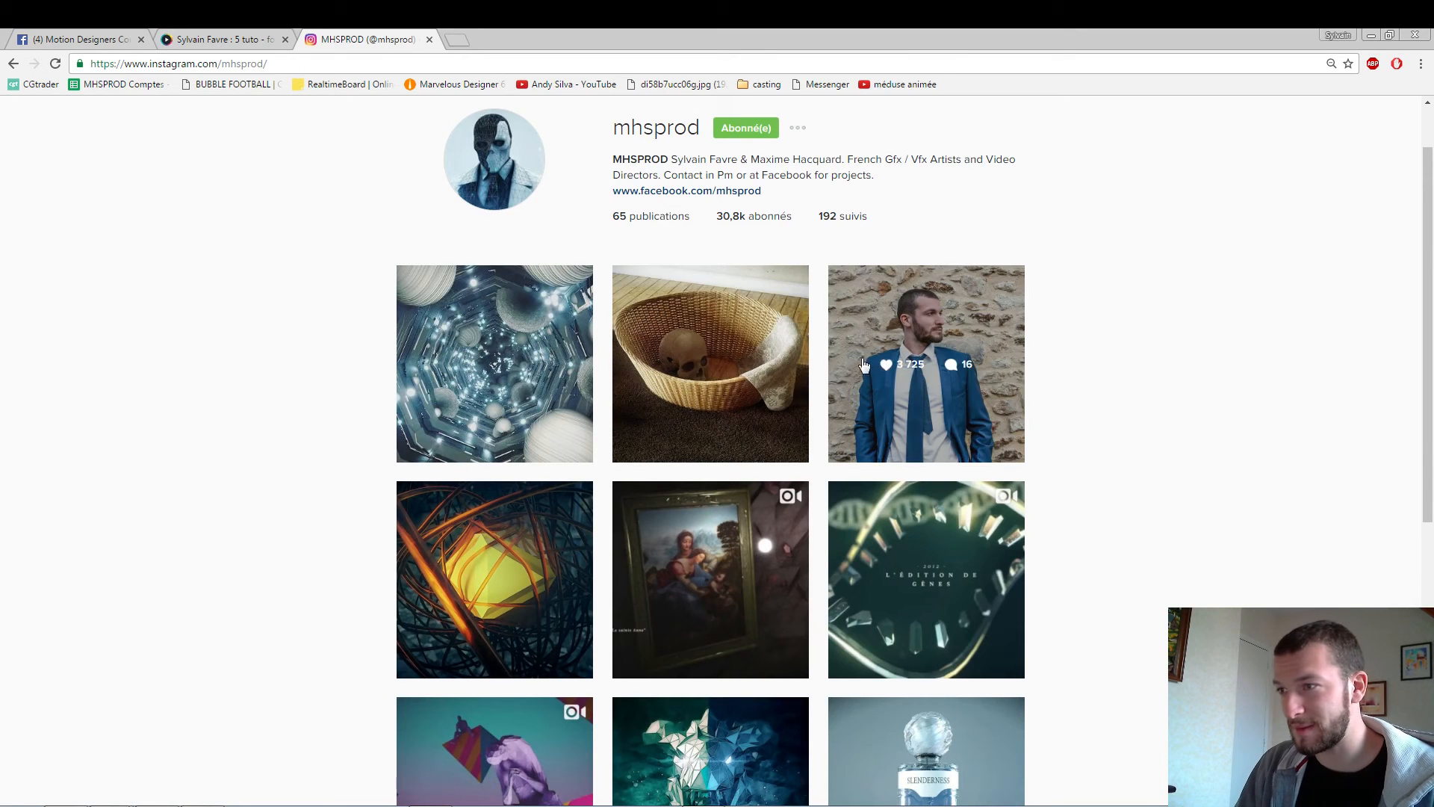
{"action": "scroll", "coordinate": [704, 304], "scroll_direction": "up", "scroll_amount": 1}
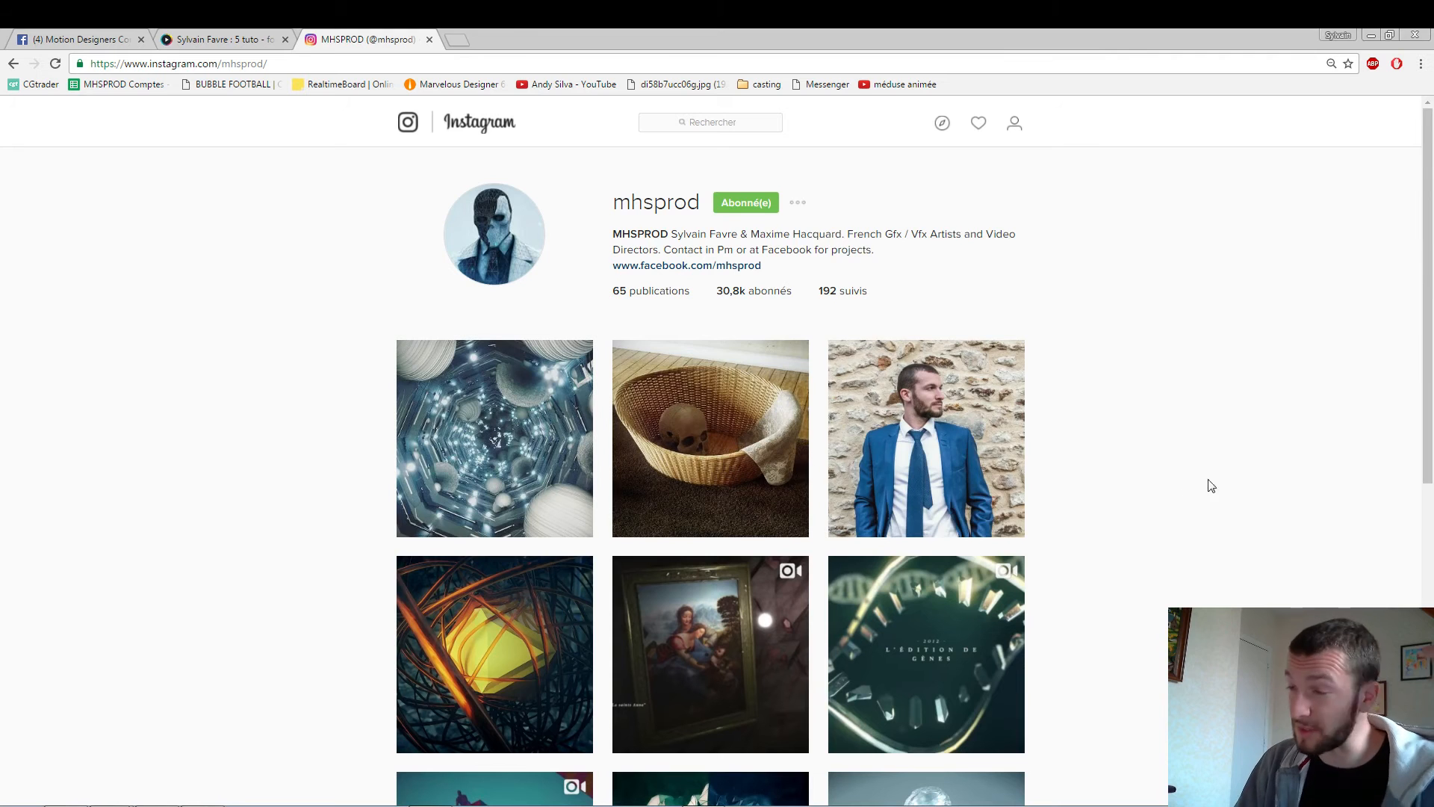
{"action": "scroll", "coordinate": [1272, 507], "scroll_direction": "down", "scroll_amount": 3}
{"action": "left_click", "coordinate": [837, 207]}
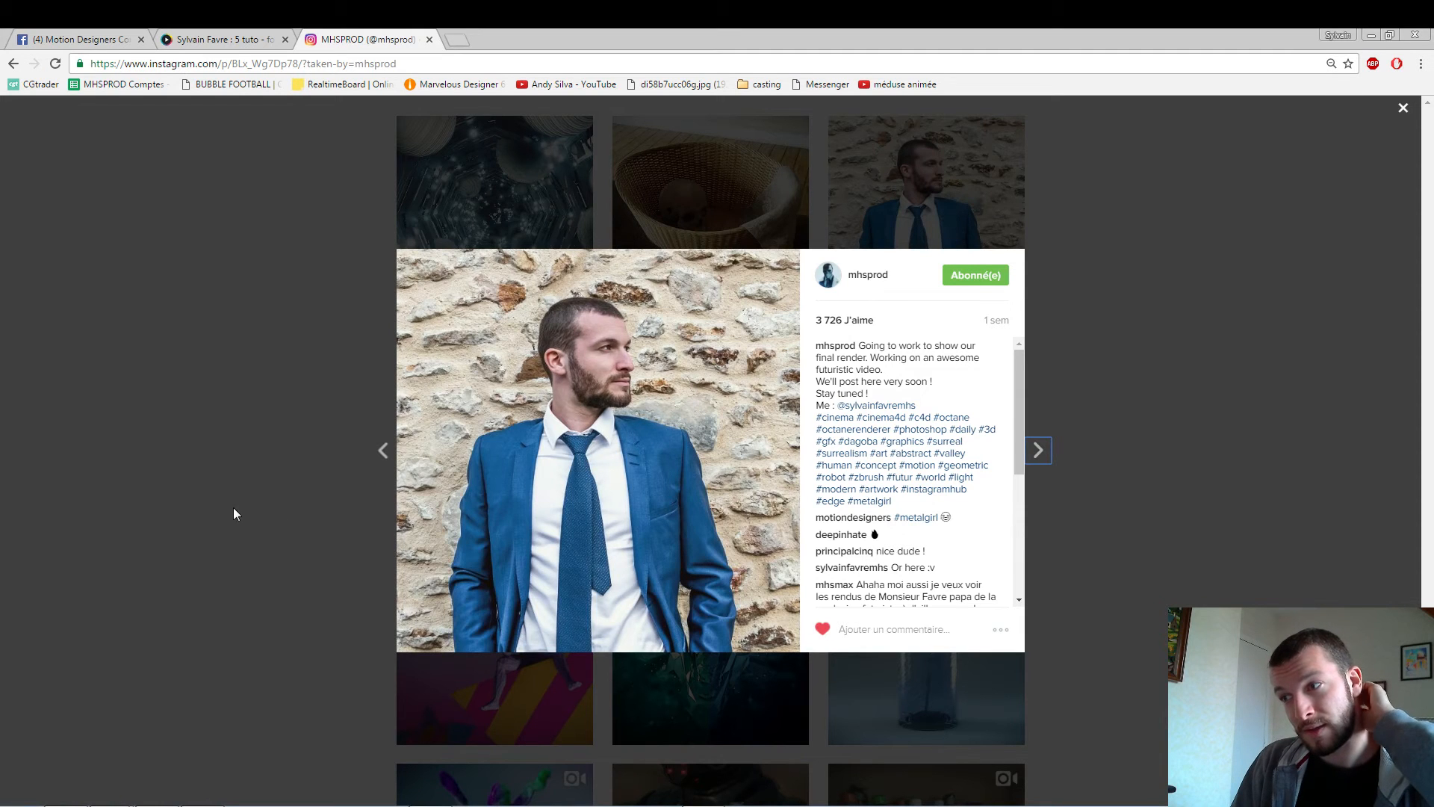
{"action": "left_click", "coordinate": [178, 503]}
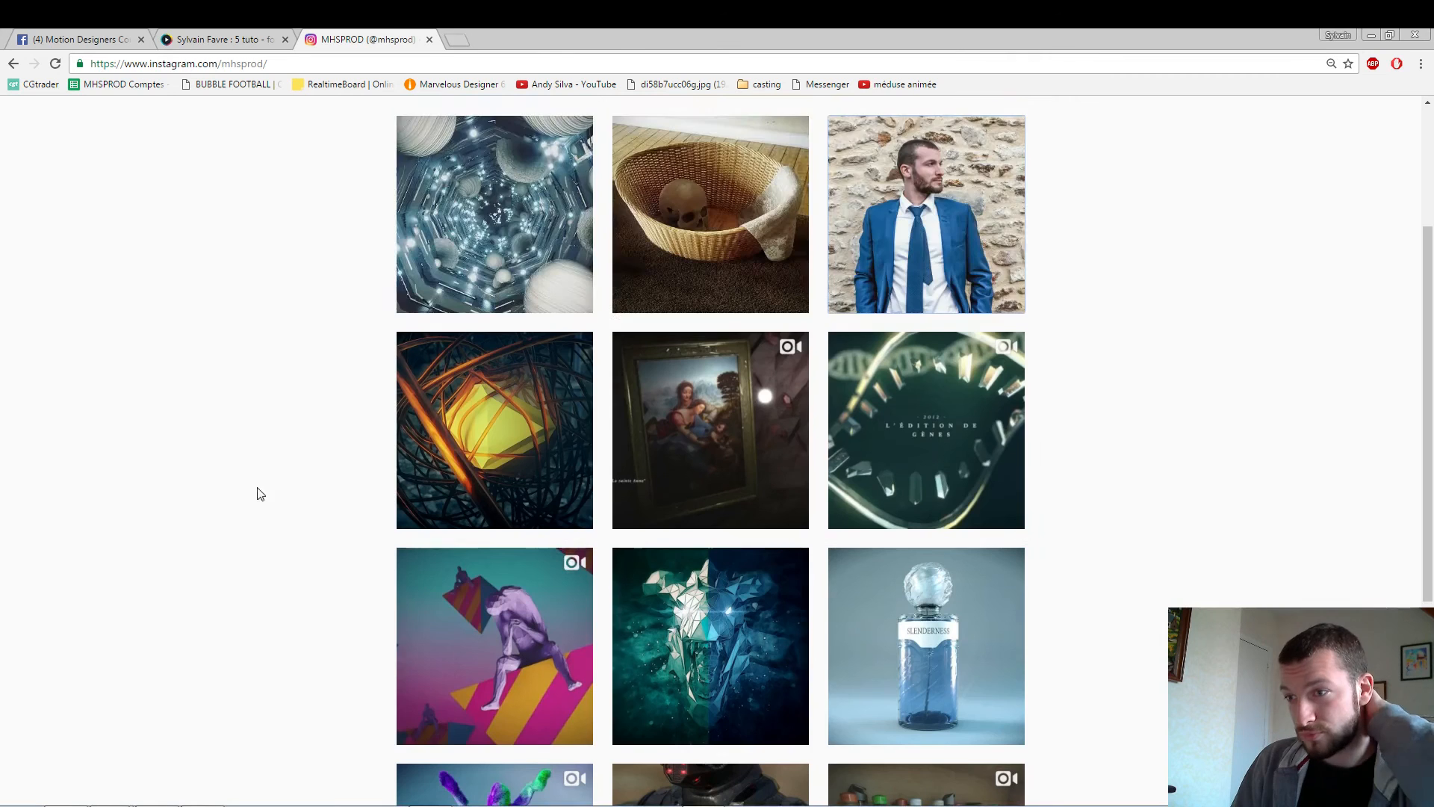
{"action": "scroll", "coordinate": [288, 480], "scroll_direction": "down", "scroll_amount": 4}
{"action": "scroll", "coordinate": [322, 475], "scroll_direction": "down", "scroll_amount": 1}
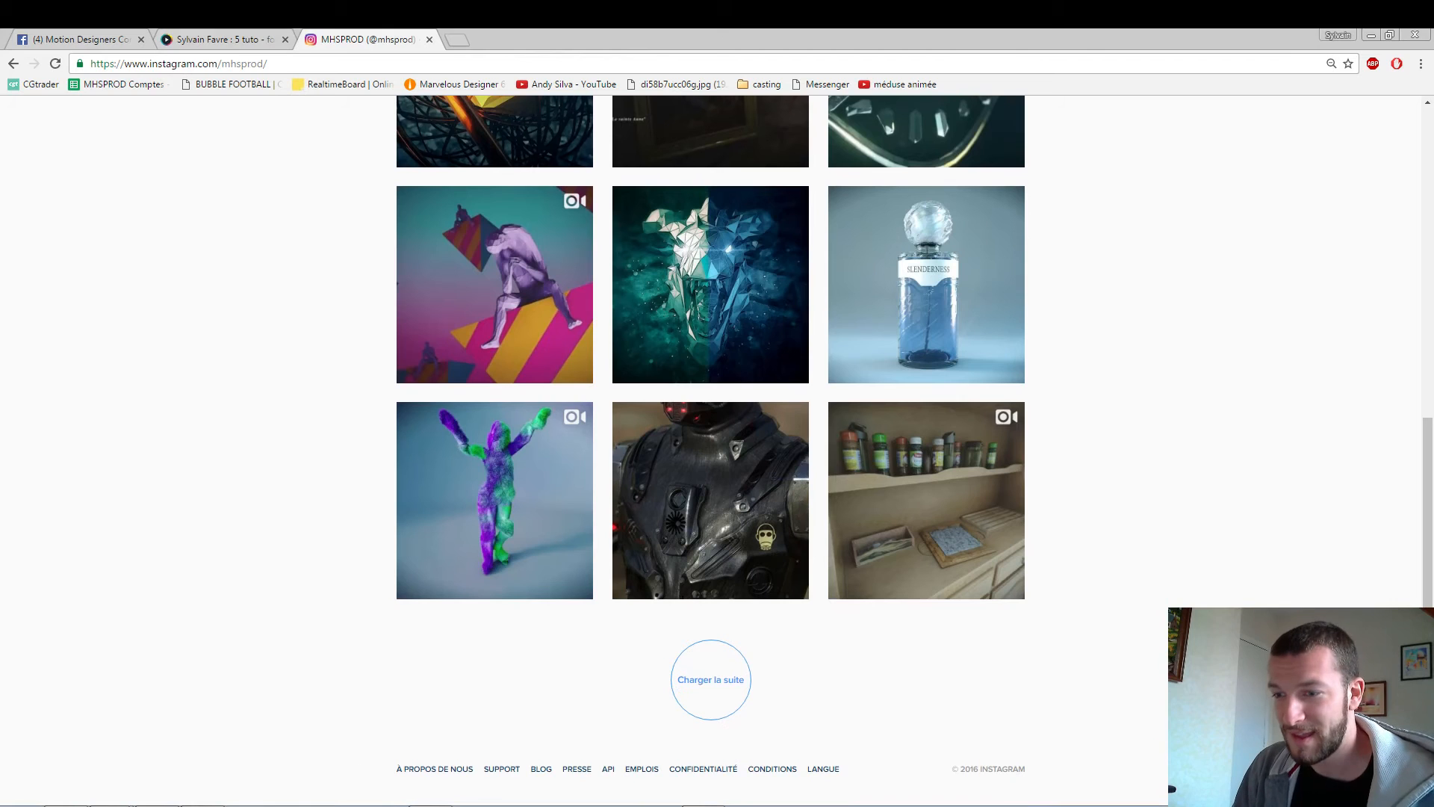
Switch back to Cinema 4D, show the image-based colour picker and sample a muted reddish-brown from the screen with the eyedropper.
{"action": "key", "text": "alt+Tab"}
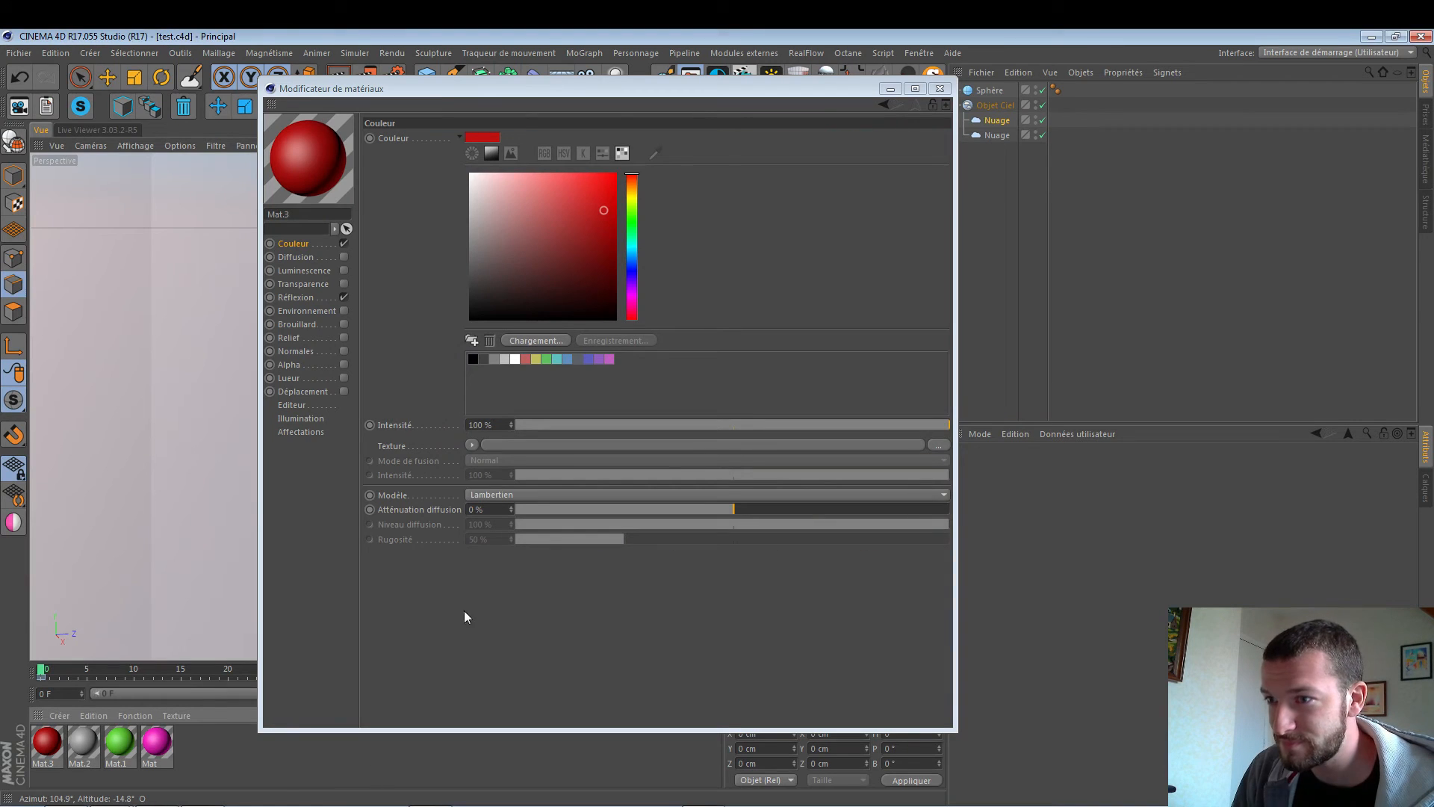
{"action": "left_click", "coordinate": [510, 153]}
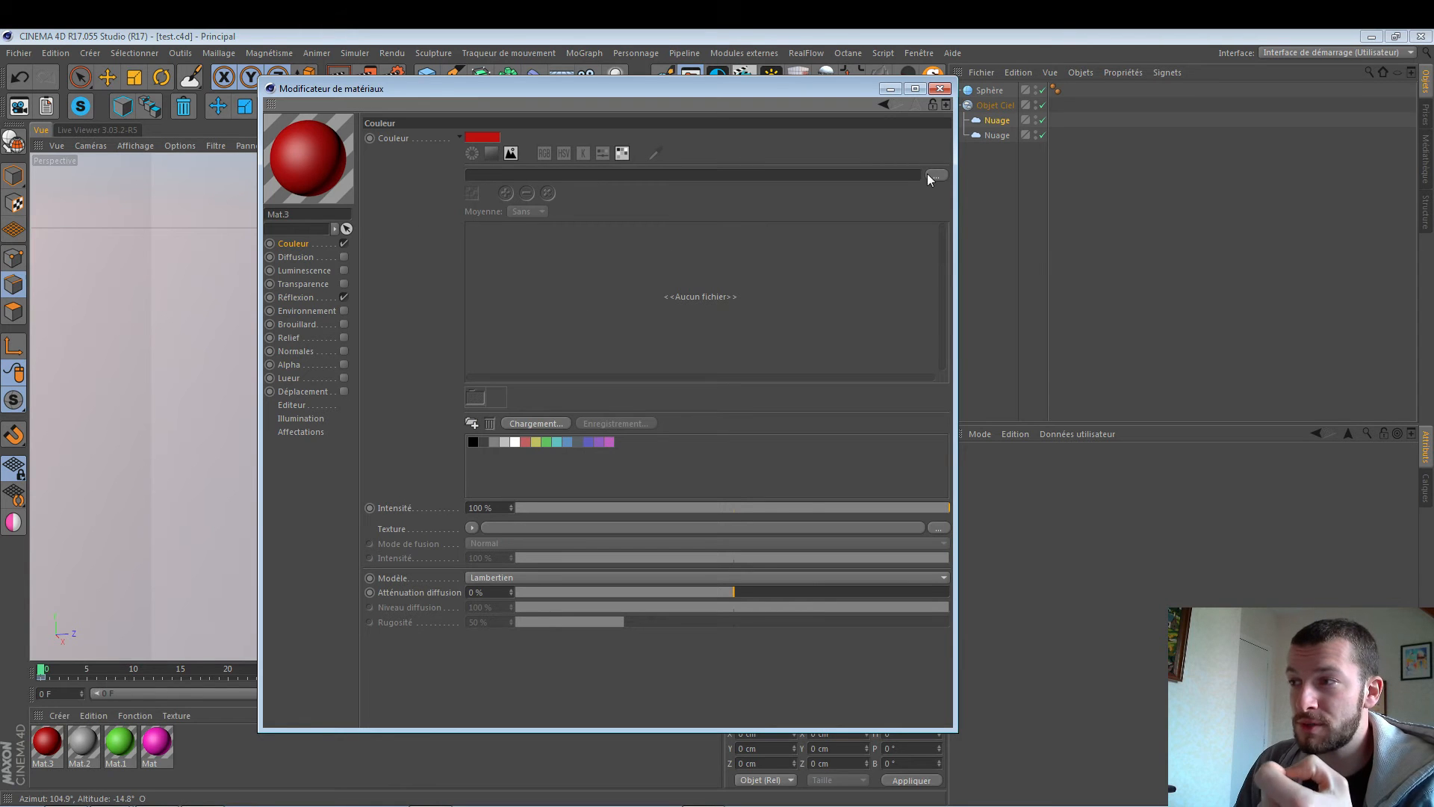
{"action": "left_click", "coordinate": [654, 155]}
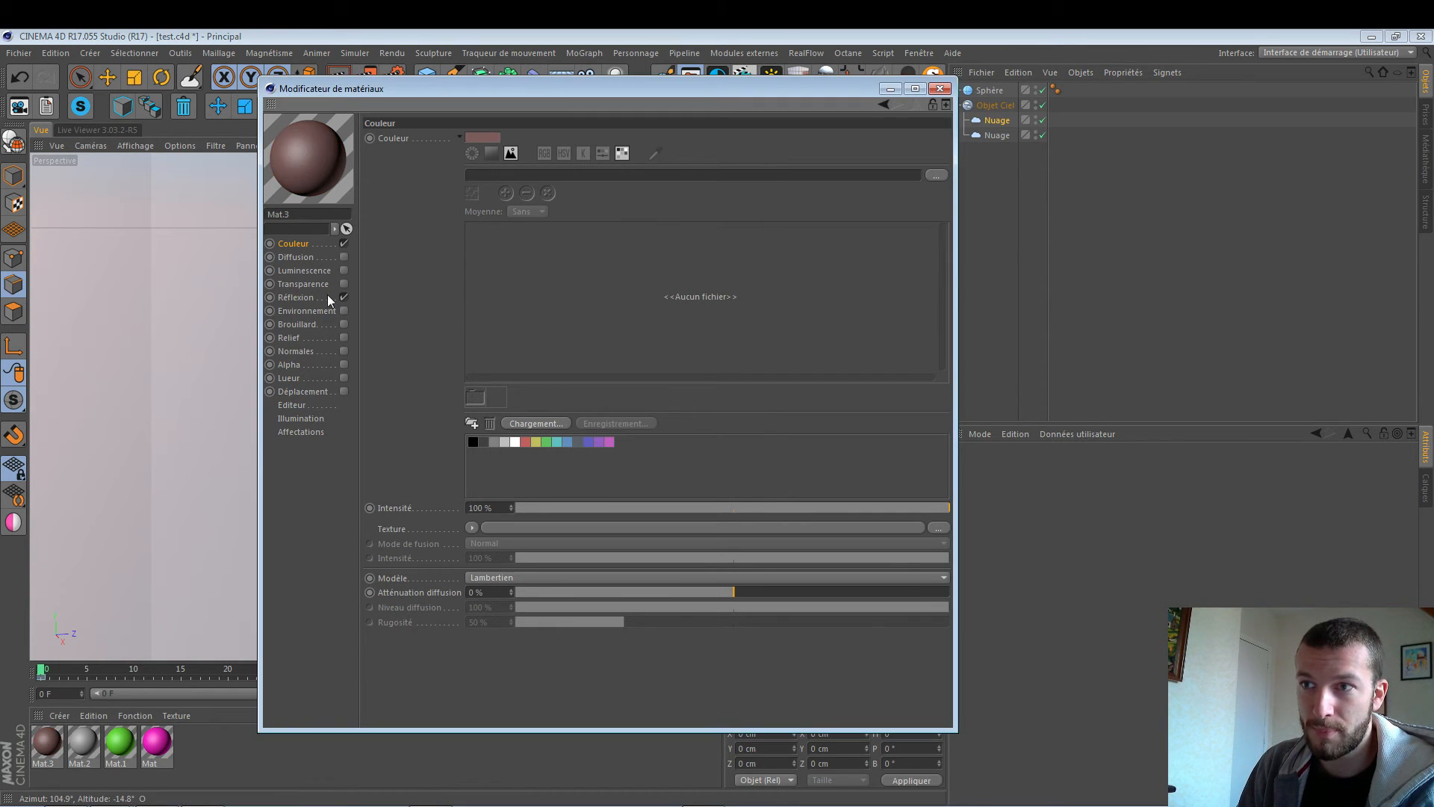
Load the green-screen studio photo from D:\Photos into the picker and place the sampling point on the green background.
{"action": "left_click", "coordinate": [936, 174]}
{"action": "double_click", "coordinate": [478, 498]}
{"action": "left_click_drag", "start_coordinate": [701, 296], "coordinate": [722, 247]}
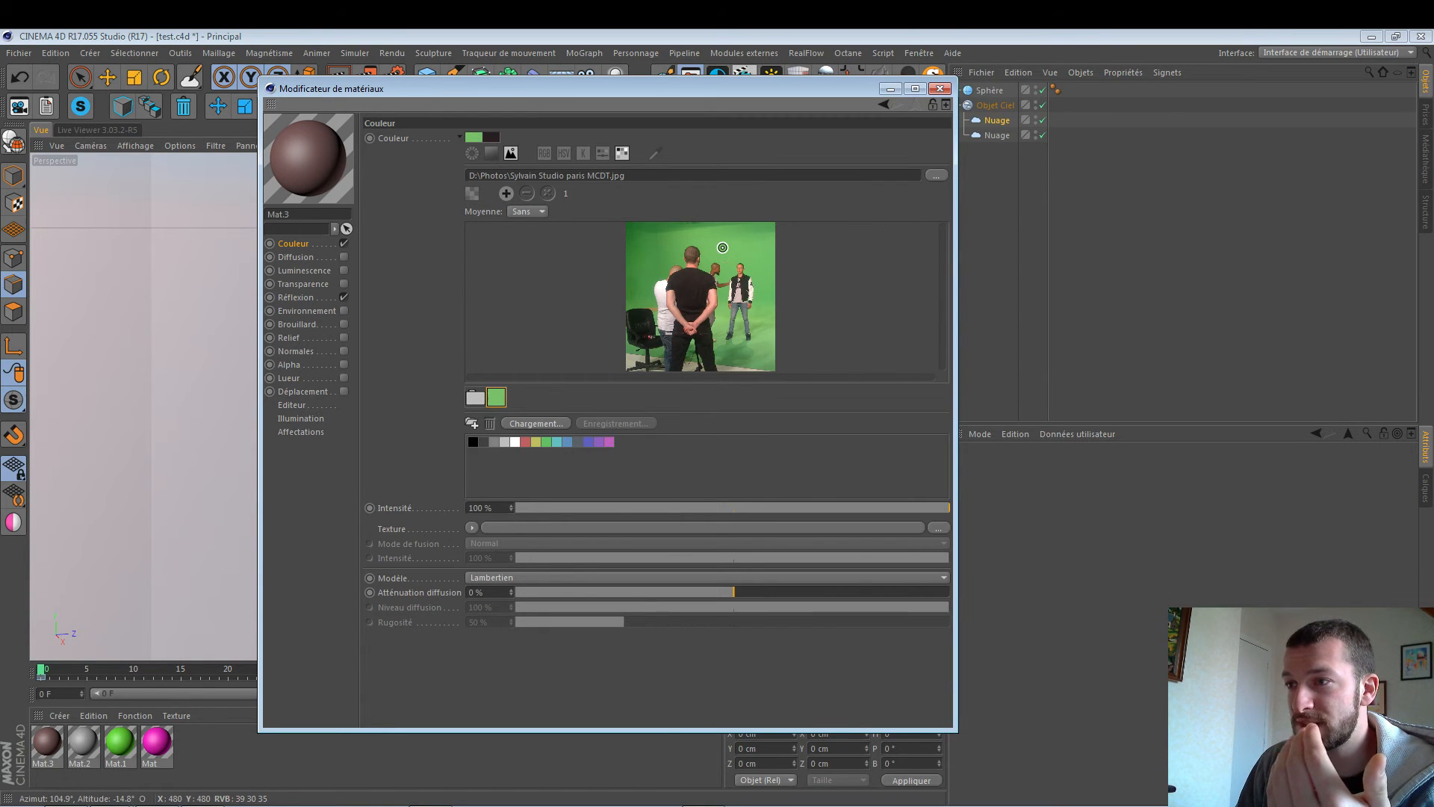
Add six more sampling points across the people and the green background, and clear the extra points.
{"action": "left_click", "coordinate": [715, 281], "text": "ctrl"}
{"action": "left_click", "coordinate": [761, 275], "text": "ctrl"}
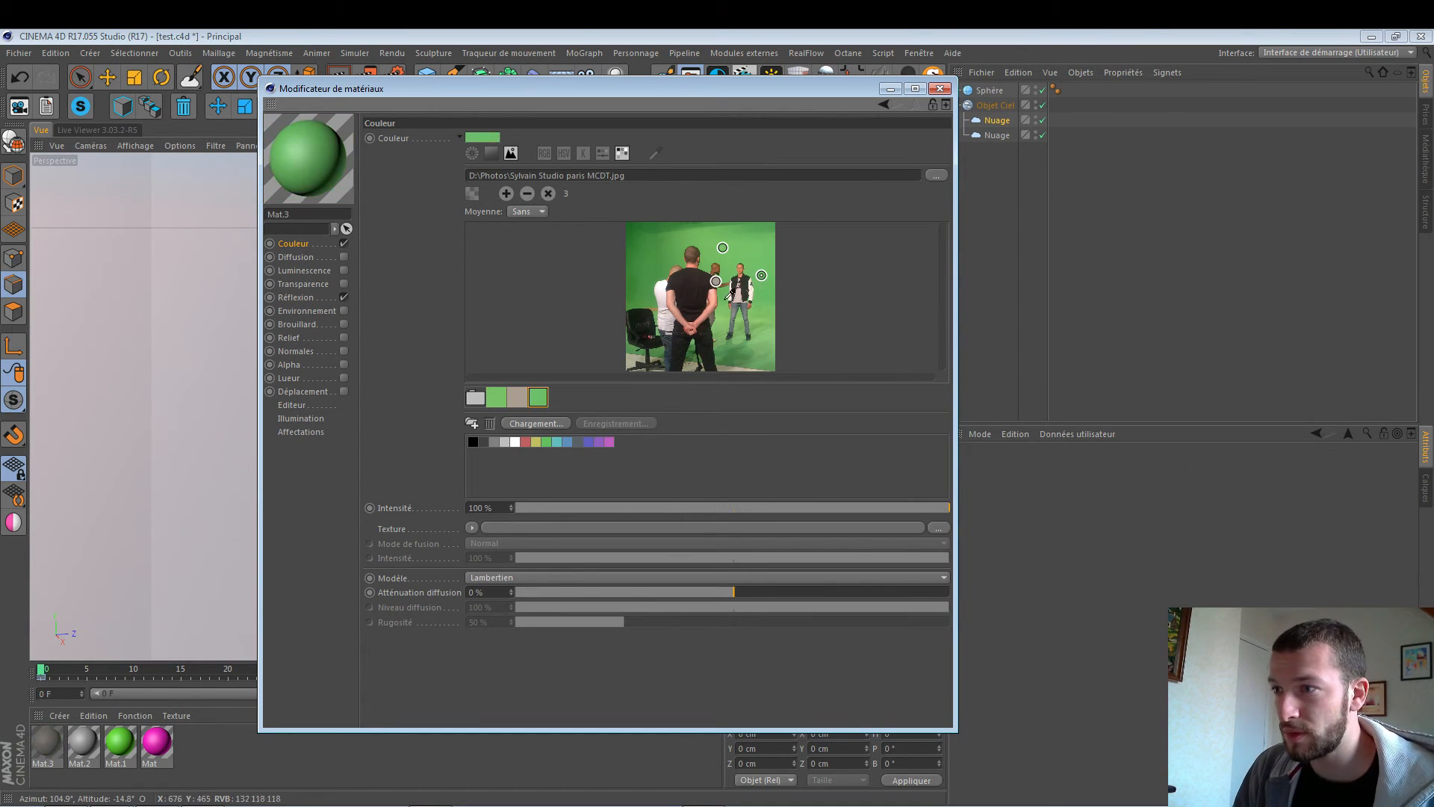
{"action": "left_click", "coordinate": [714, 299], "text": "ctrl"}
{"action": "left_click", "coordinate": [727, 295], "text": "ctrl"}
{"action": "left_click", "coordinate": [695, 313], "text": "ctrl"}
{"action": "left_click", "coordinate": [667, 262], "text": "ctrl"}
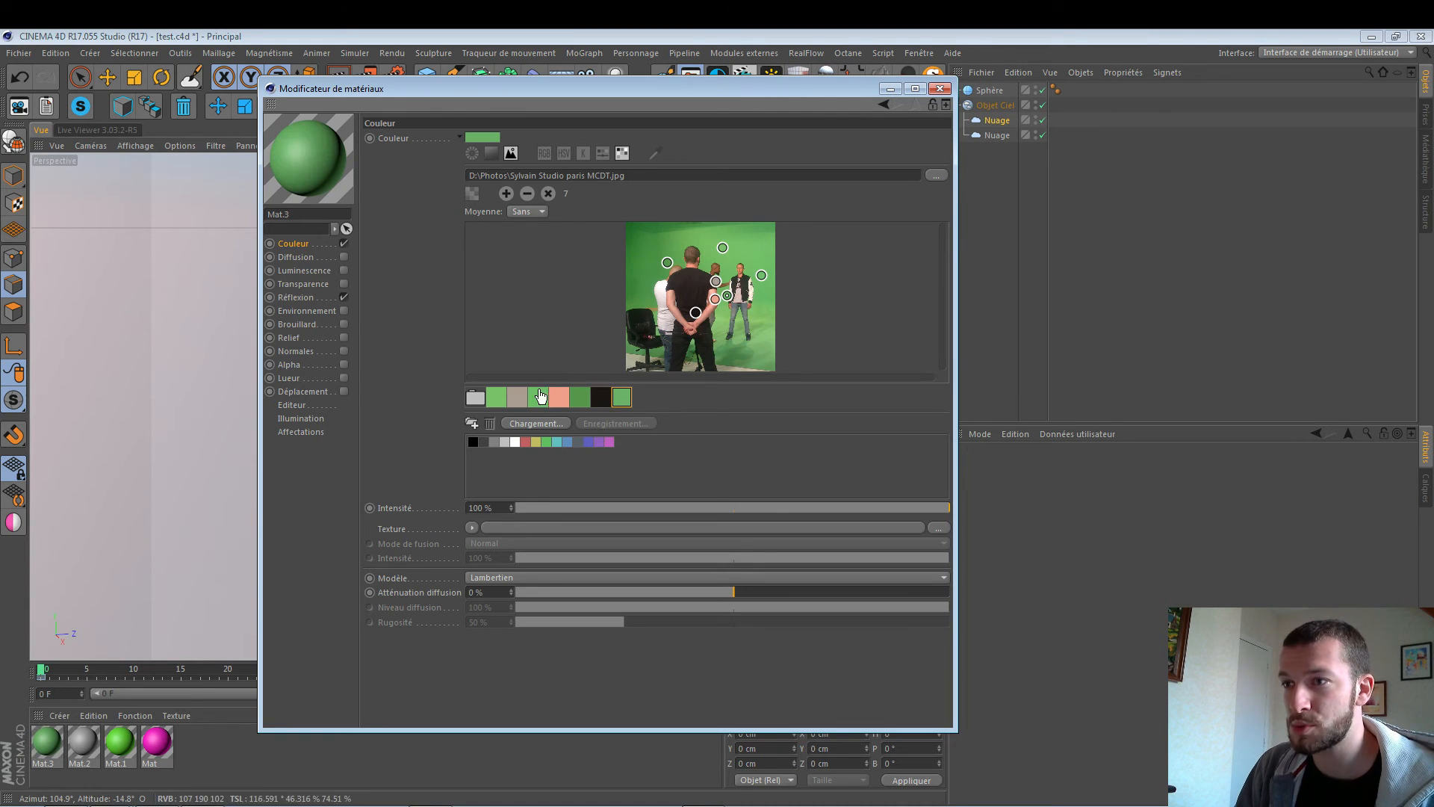
{"action": "left_click", "coordinate": [549, 193]}
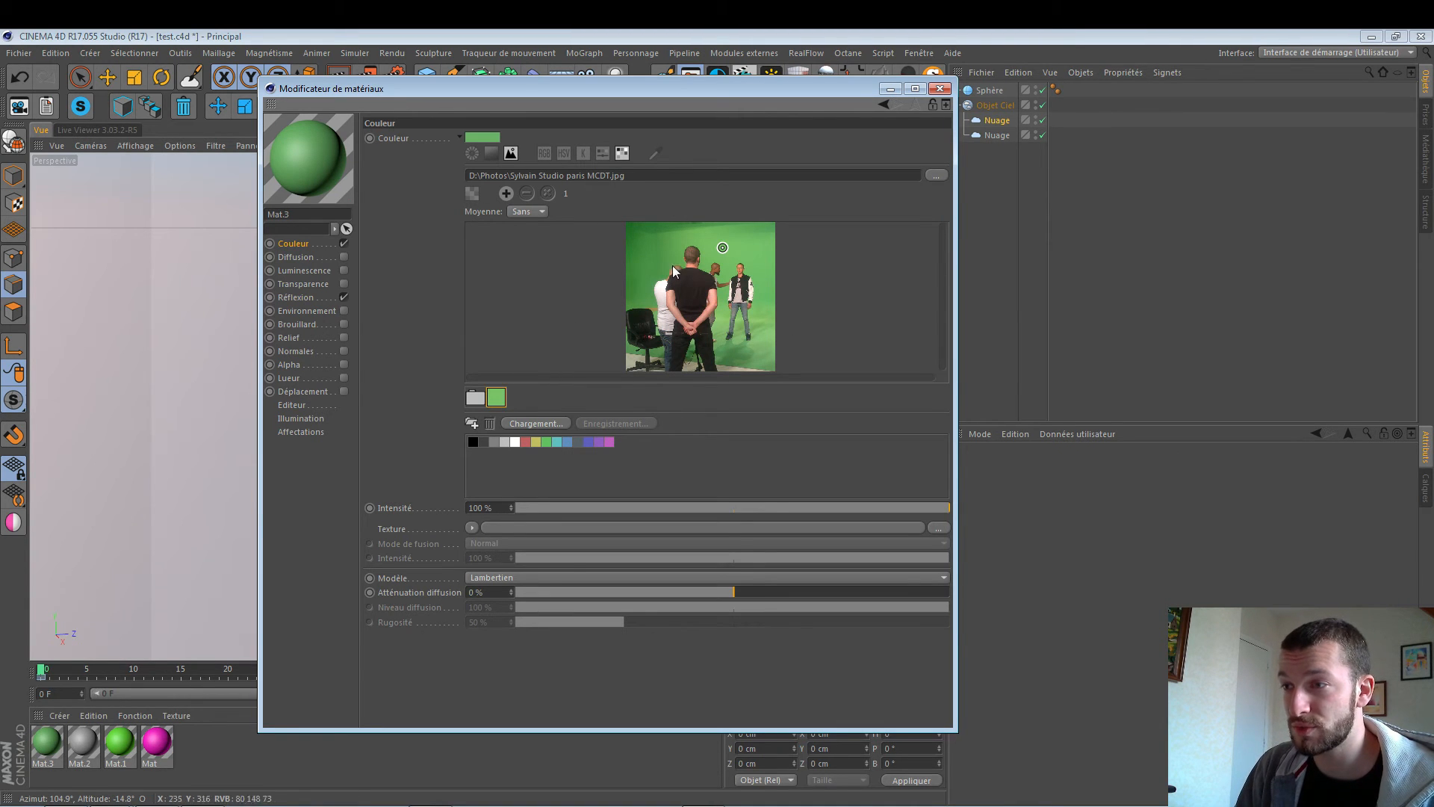
Sample another area of the green background and turn on mosaic mode with a detail of 16.
{"action": "left_click", "coordinate": [495, 397]}
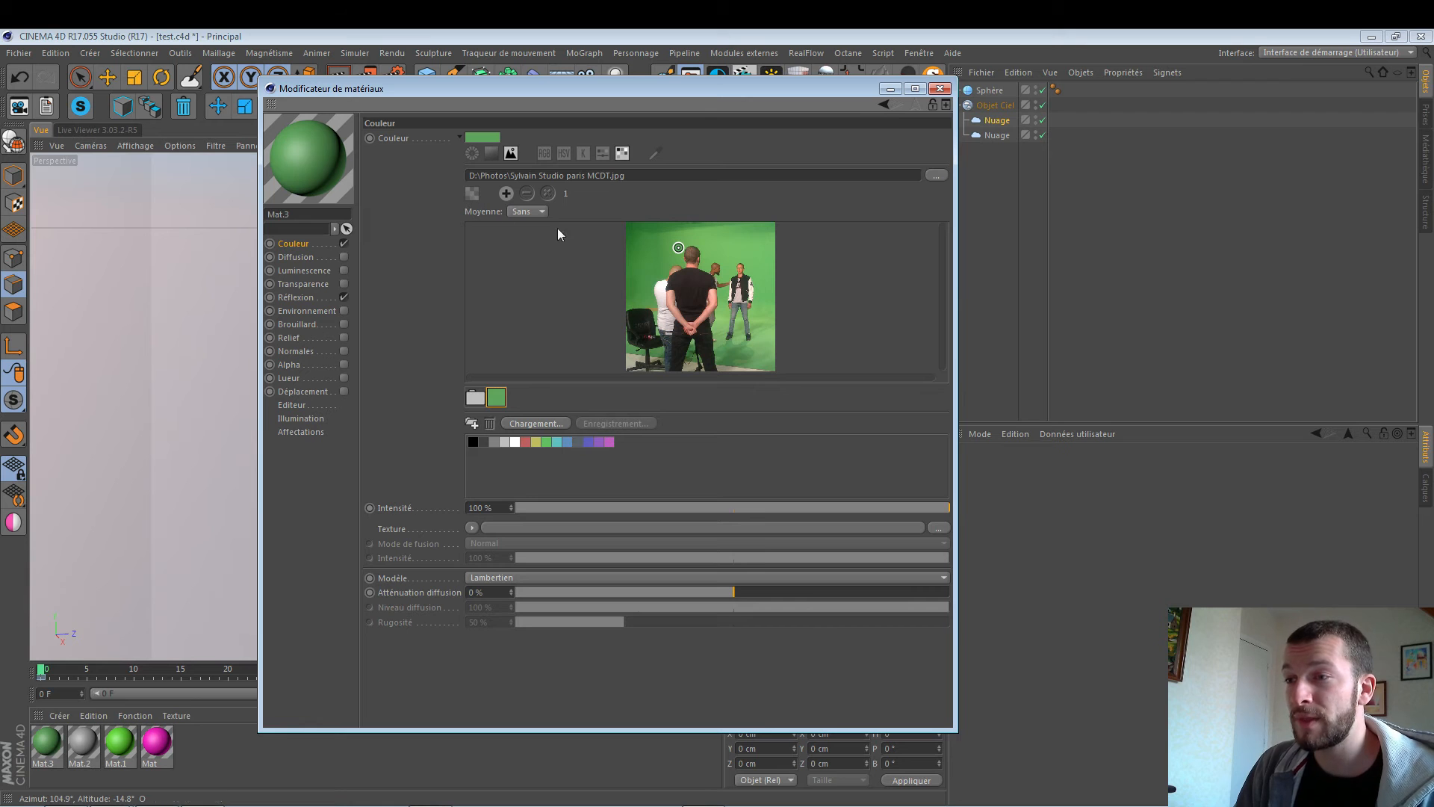
{"action": "scroll", "coordinate": [690, 297], "scroll_direction": "up", "scroll_amount": 3}
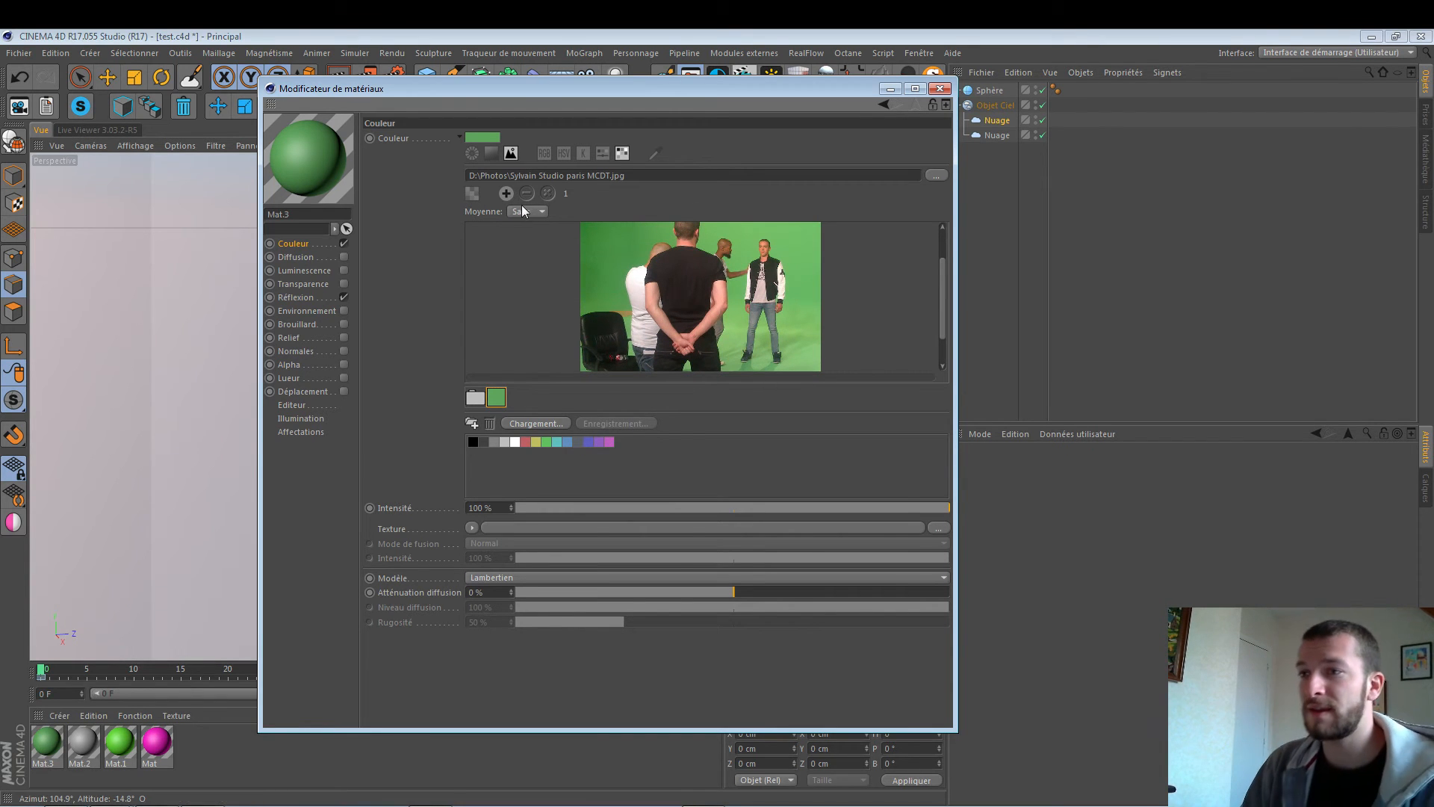
{"action": "left_click", "coordinate": [471, 195]}
{"action": "left_click_drag", "start_coordinate": [923, 210], "coordinate": [655, 213]}
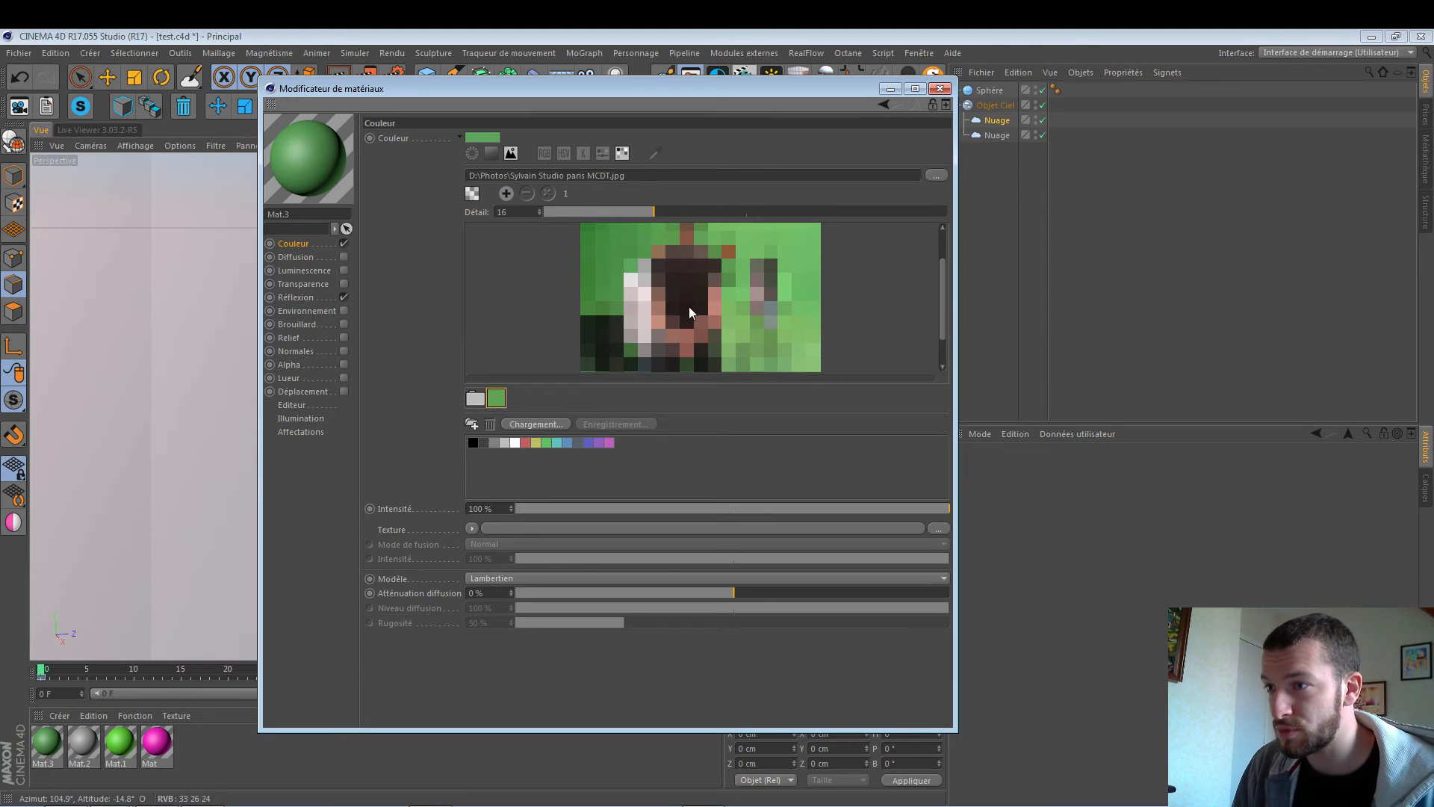
Add a salmon, a light green and a brown block of the mosaic as colour samples.
{"action": "left_click", "coordinate": [716, 307]}
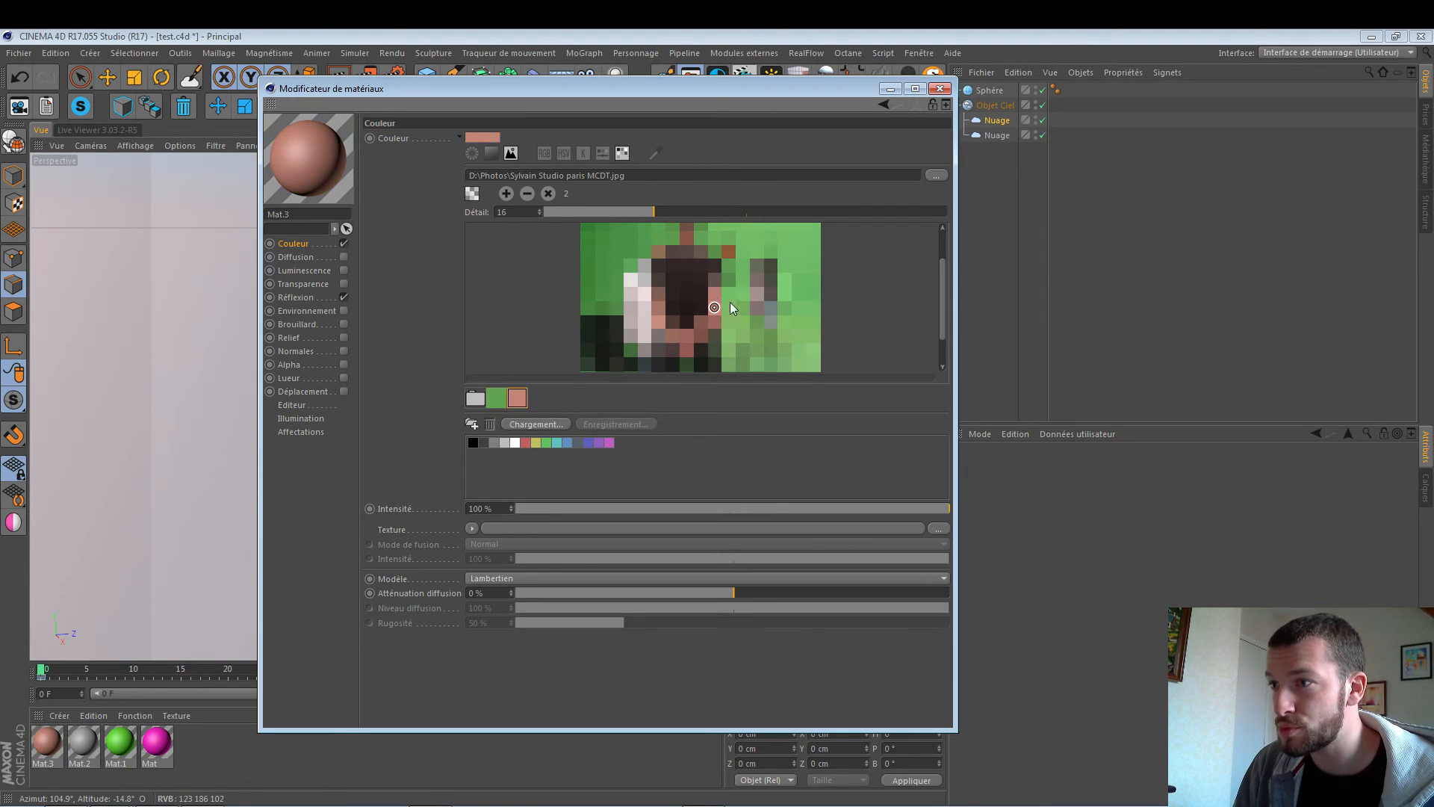
{"action": "left_click", "coordinate": [728, 292]}
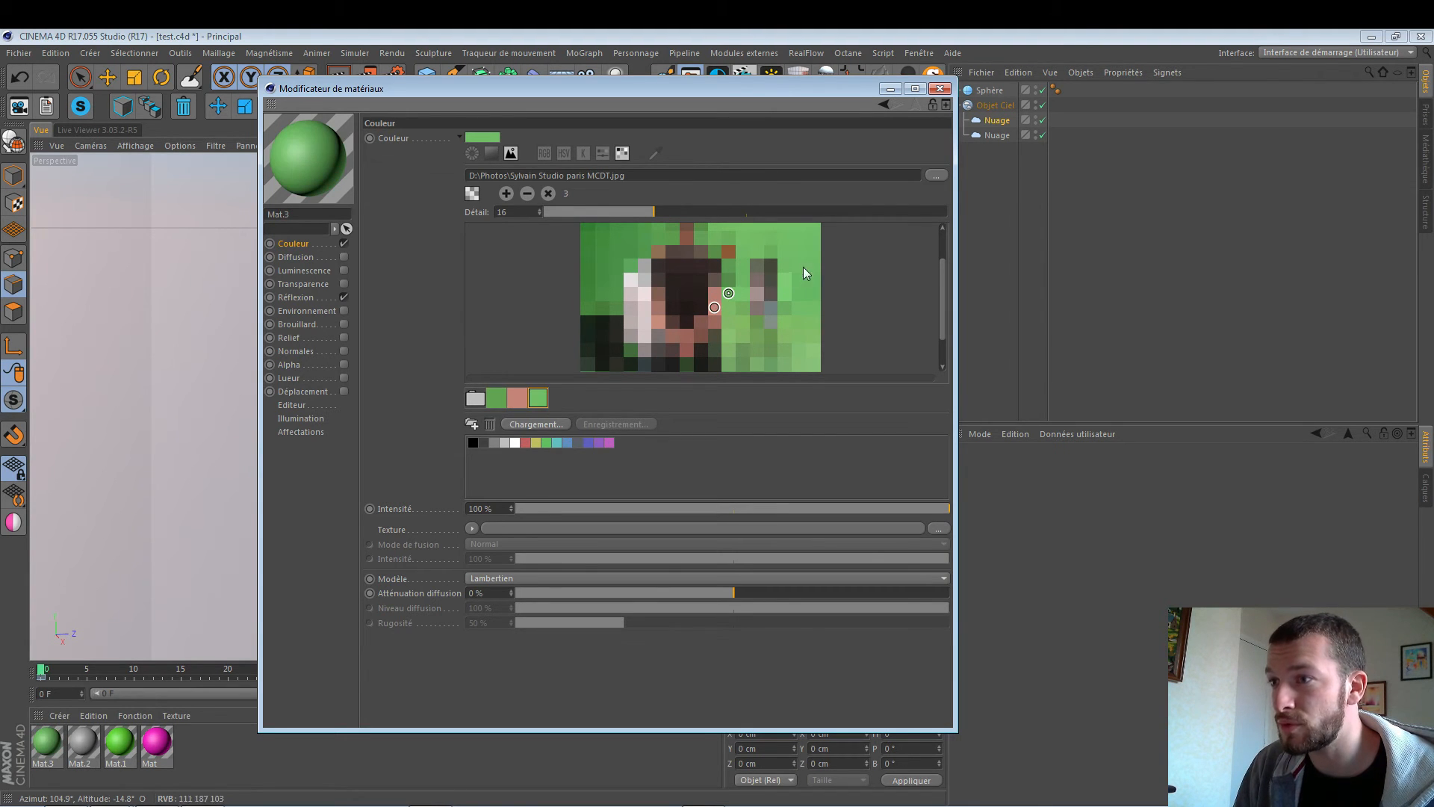
{"action": "left_click", "coordinate": [728, 250]}
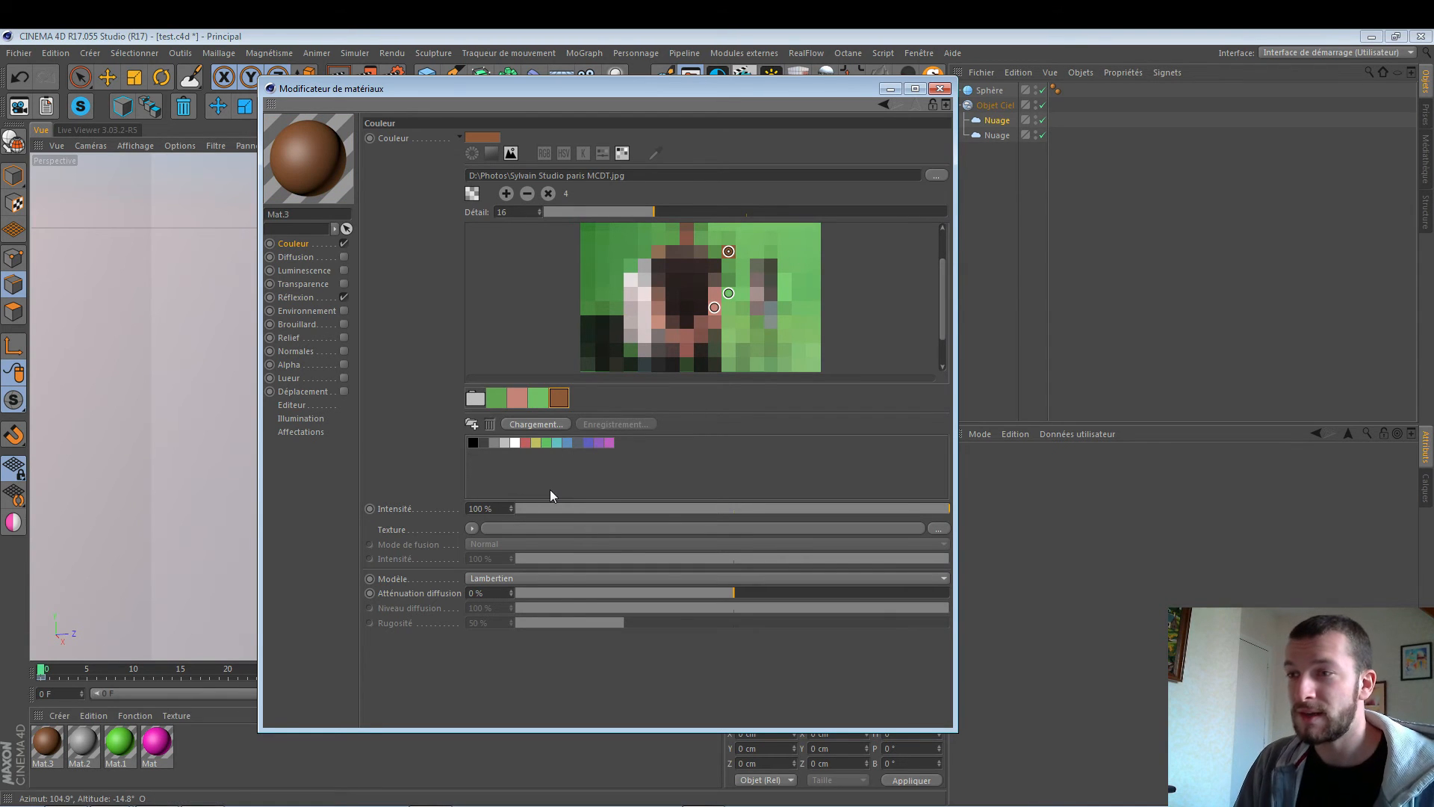
Raise the mosaic detail to 59 and sample the skin tones of the foreground man's arm and the background man's head.
{"action": "left_click_drag", "start_coordinate": [656, 212], "coordinate": [947, 226]}
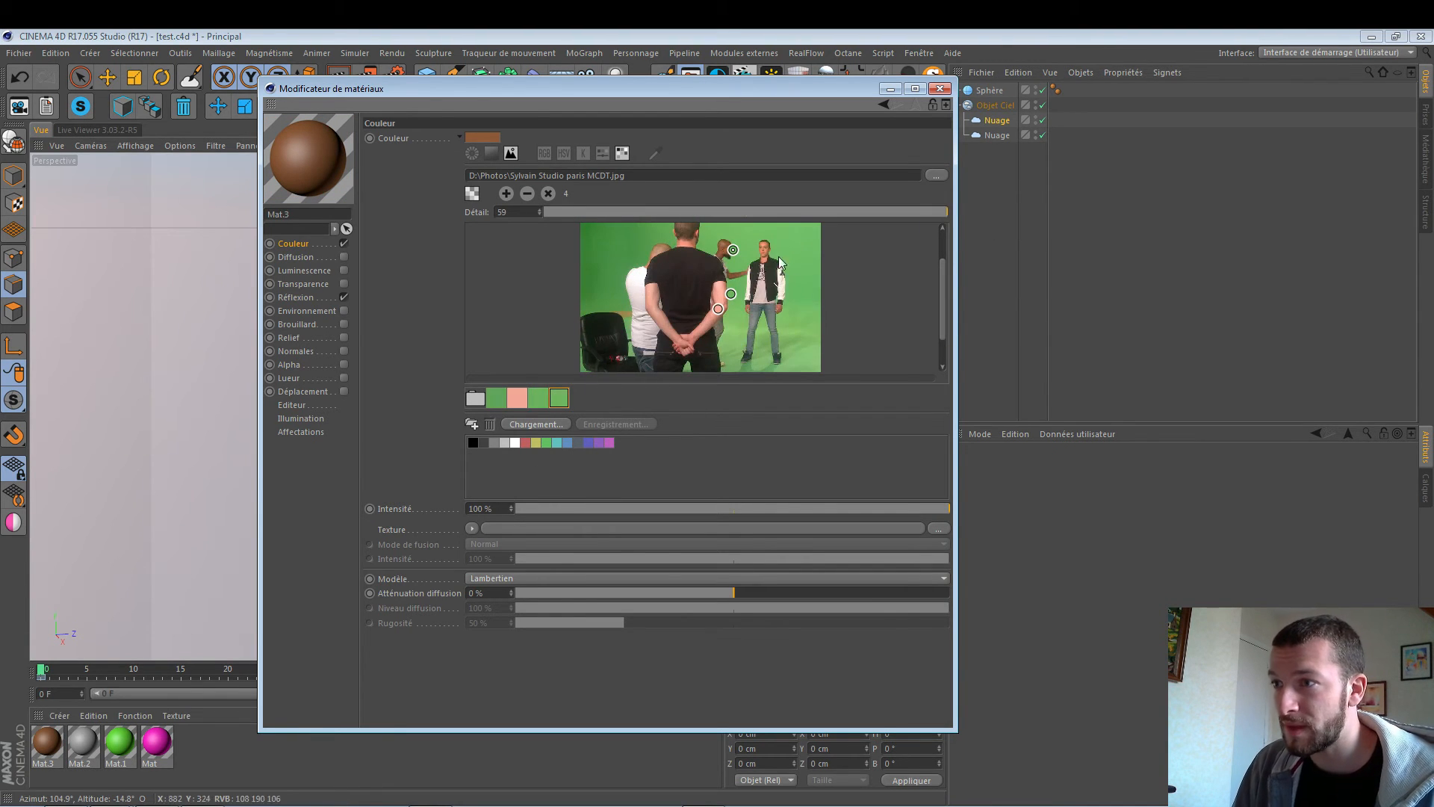
{"action": "left_click", "coordinate": [721, 294]}
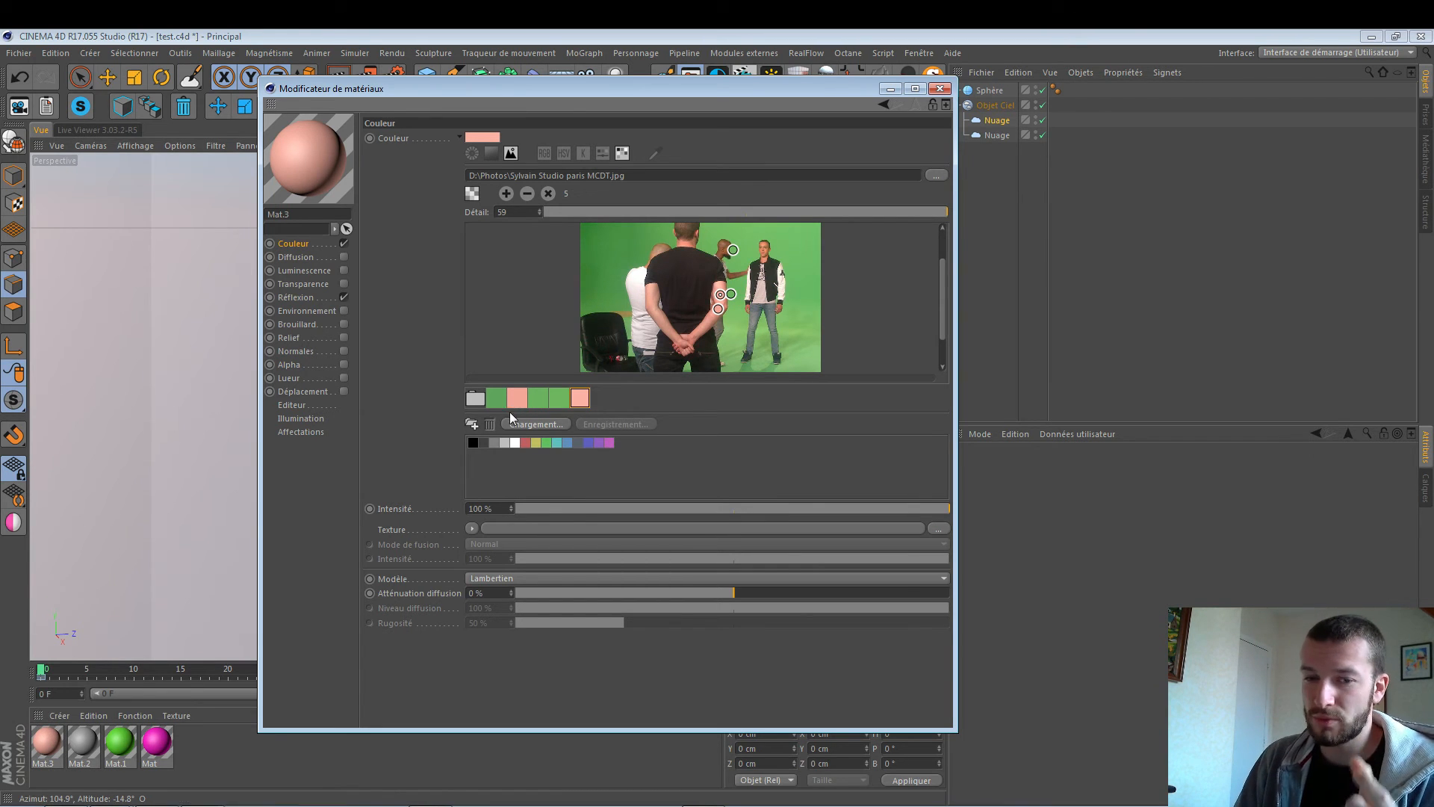
{"action": "left_click", "coordinate": [722, 250]}
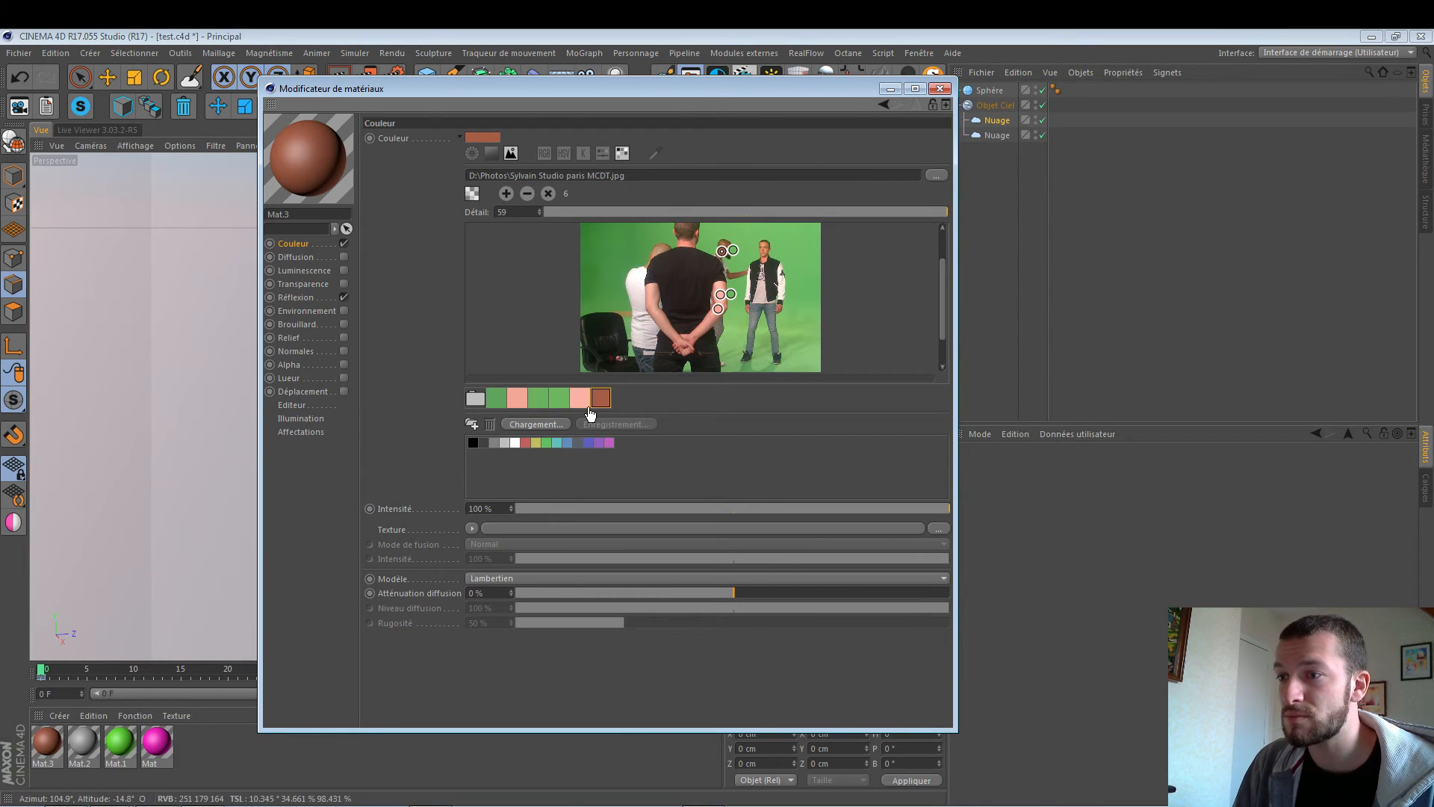
Sample two neighbouring dark tones on the black T-shirt and select the first of them as the material colour.
{"action": "scroll", "coordinate": [728, 262], "scroll_direction": "up", "scroll_amount": 4}
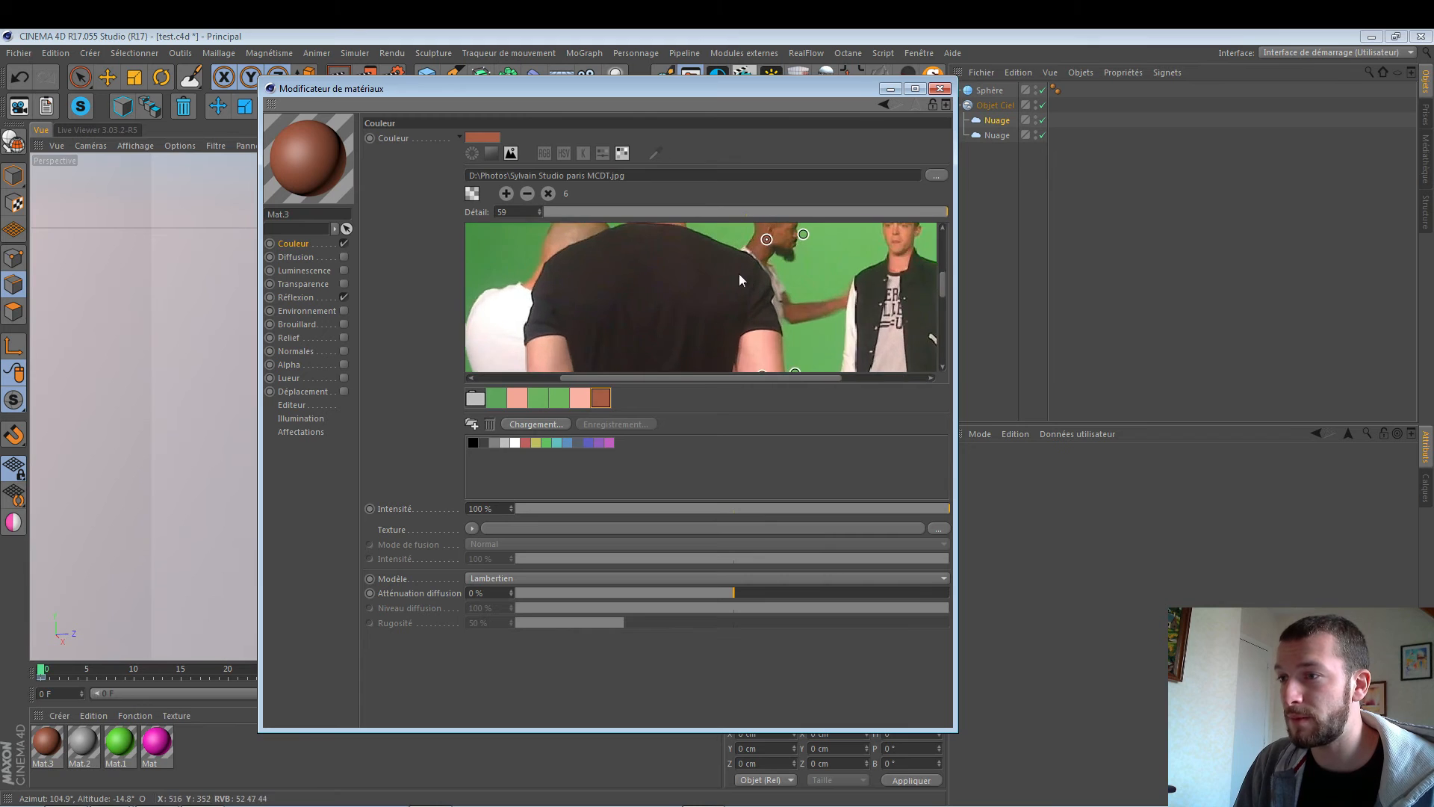
{"action": "scroll", "coordinate": [728, 291], "scroll_direction": "down", "scroll_amount": 2}
{"action": "scroll", "coordinate": [613, 306], "scroll_direction": "up", "scroll_amount": 5}
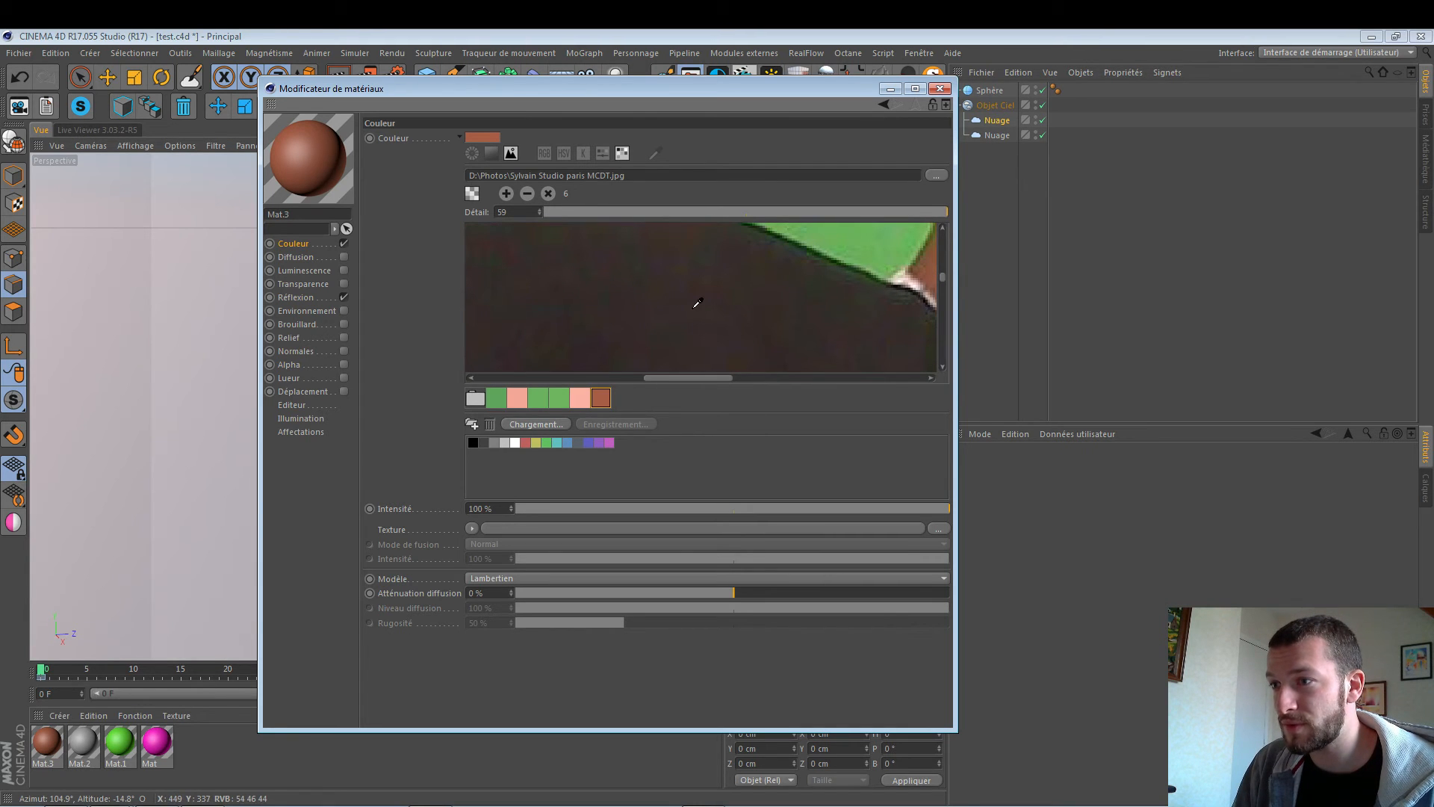
{"action": "left_click", "coordinate": [690, 309]}
{"action": "left_click", "coordinate": [657, 307]}
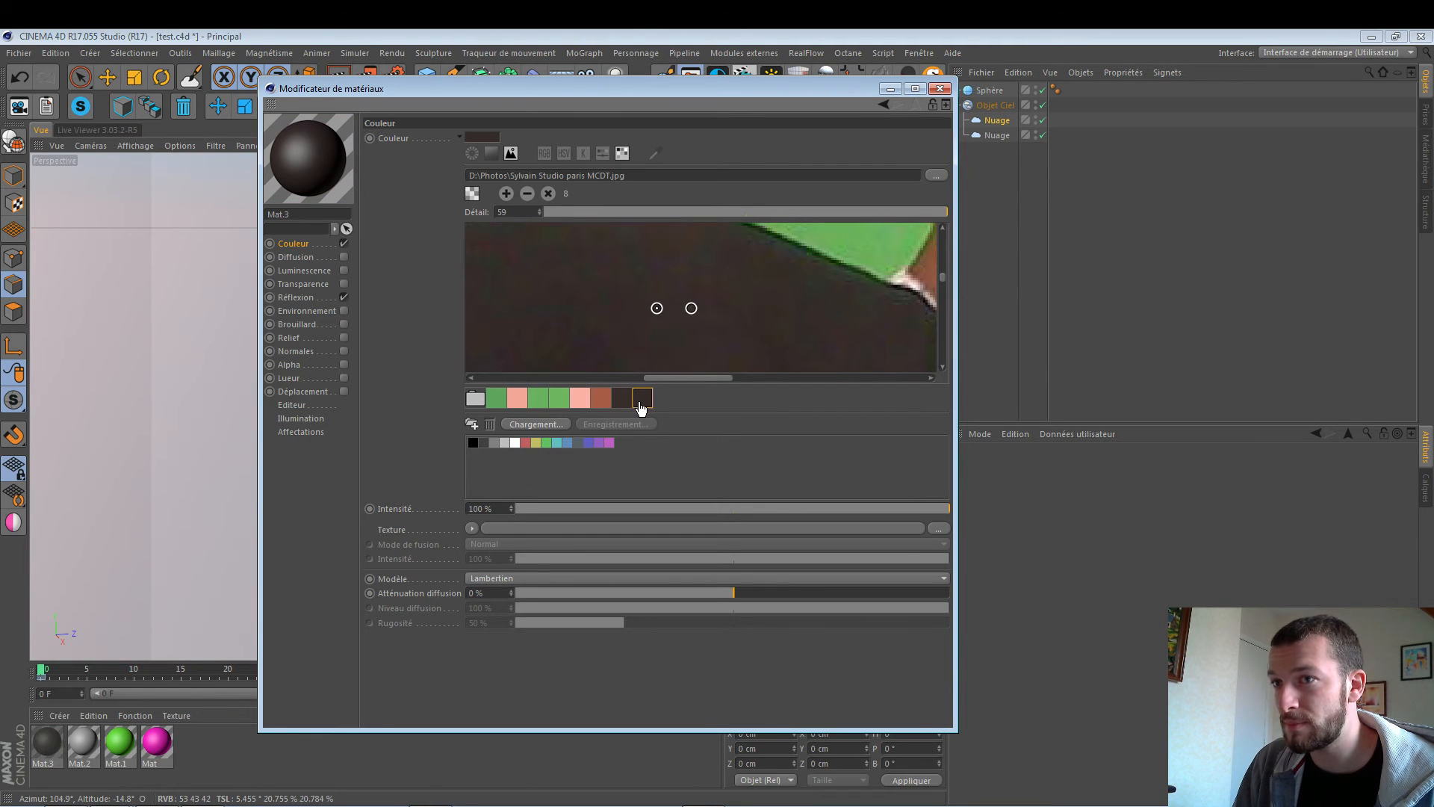
{"action": "left_click", "coordinate": [621, 398]}
Try a coarse mosaic detail of 7 on the photo and raise the detail to 56.
{"action": "scroll", "coordinate": [642, 328], "scroll_direction": "down", "scroll_amount": 3}
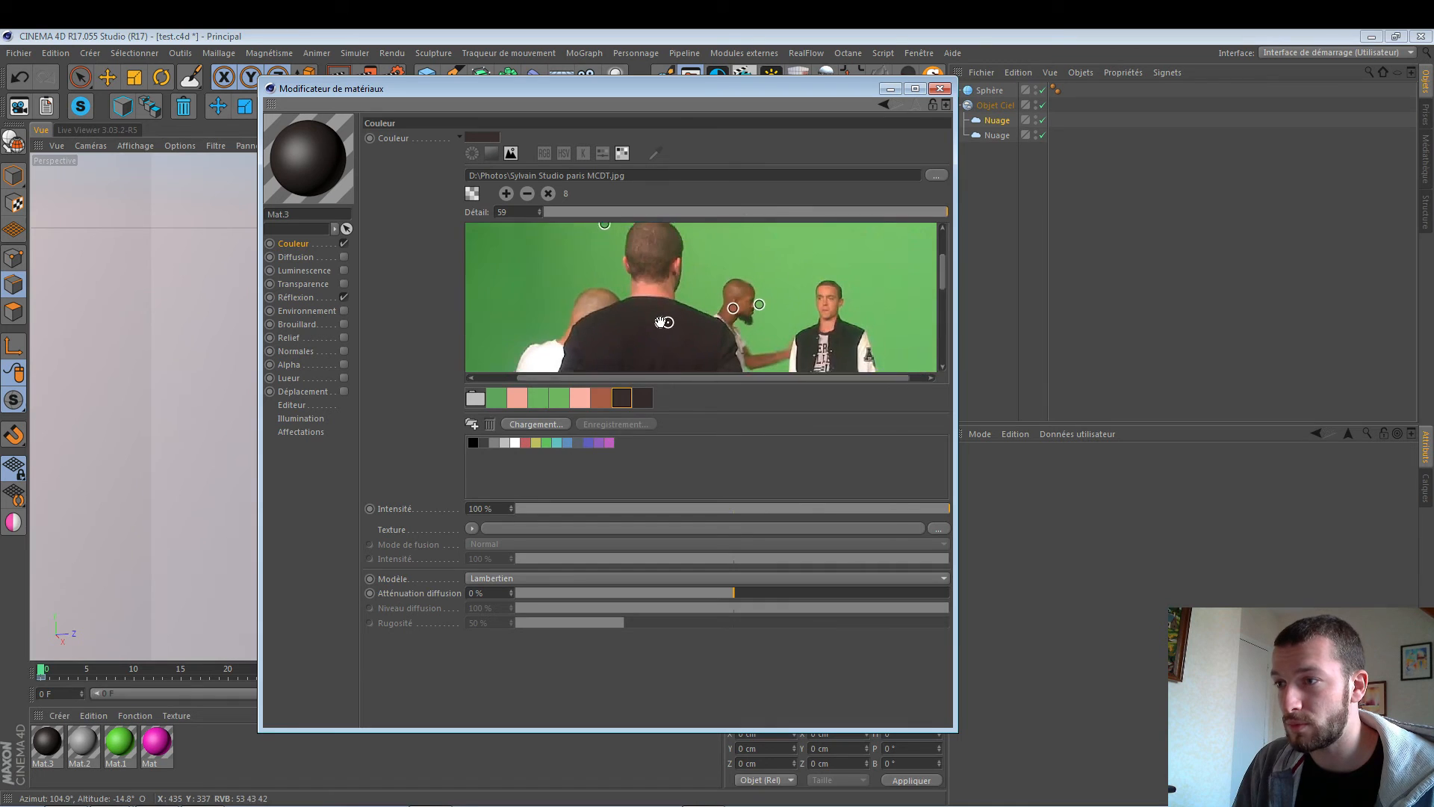
{"action": "scroll", "coordinate": [661, 322], "scroll_direction": "down", "scroll_amount": 3}
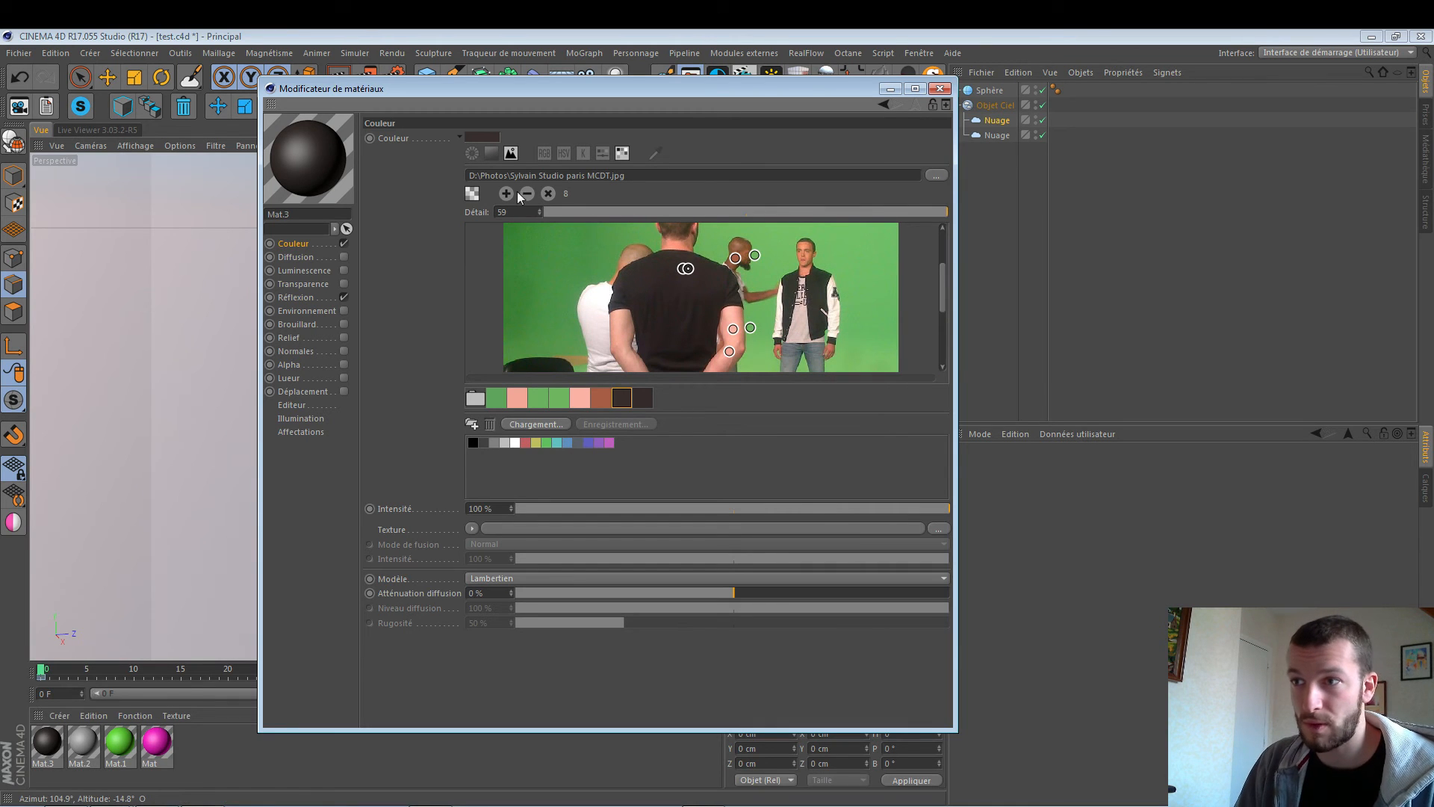
{"action": "left_click_drag", "start_coordinate": [672, 212], "coordinate": [590, 210]}
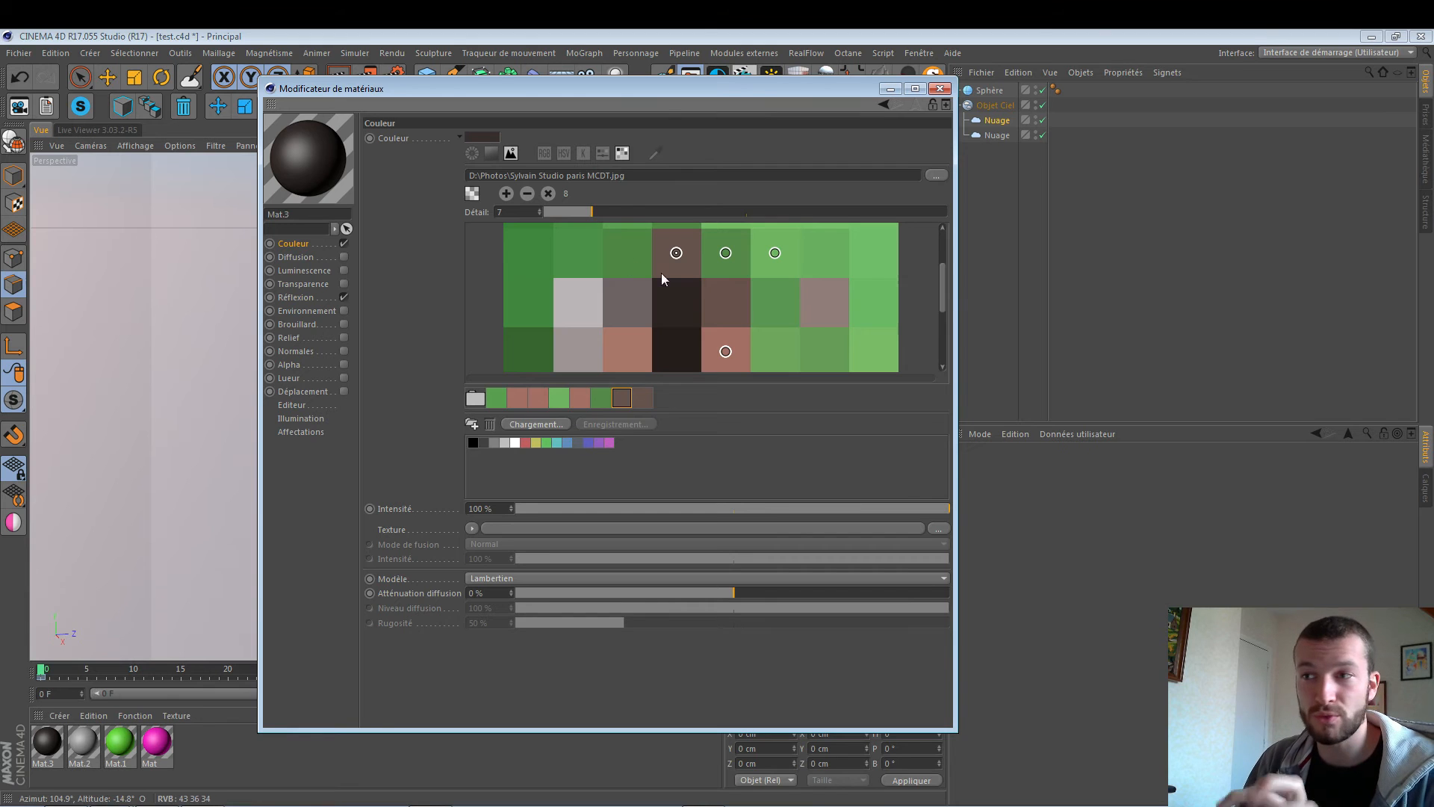
{"action": "left_click_drag", "start_coordinate": [634, 212], "coordinate": [911, 209]}
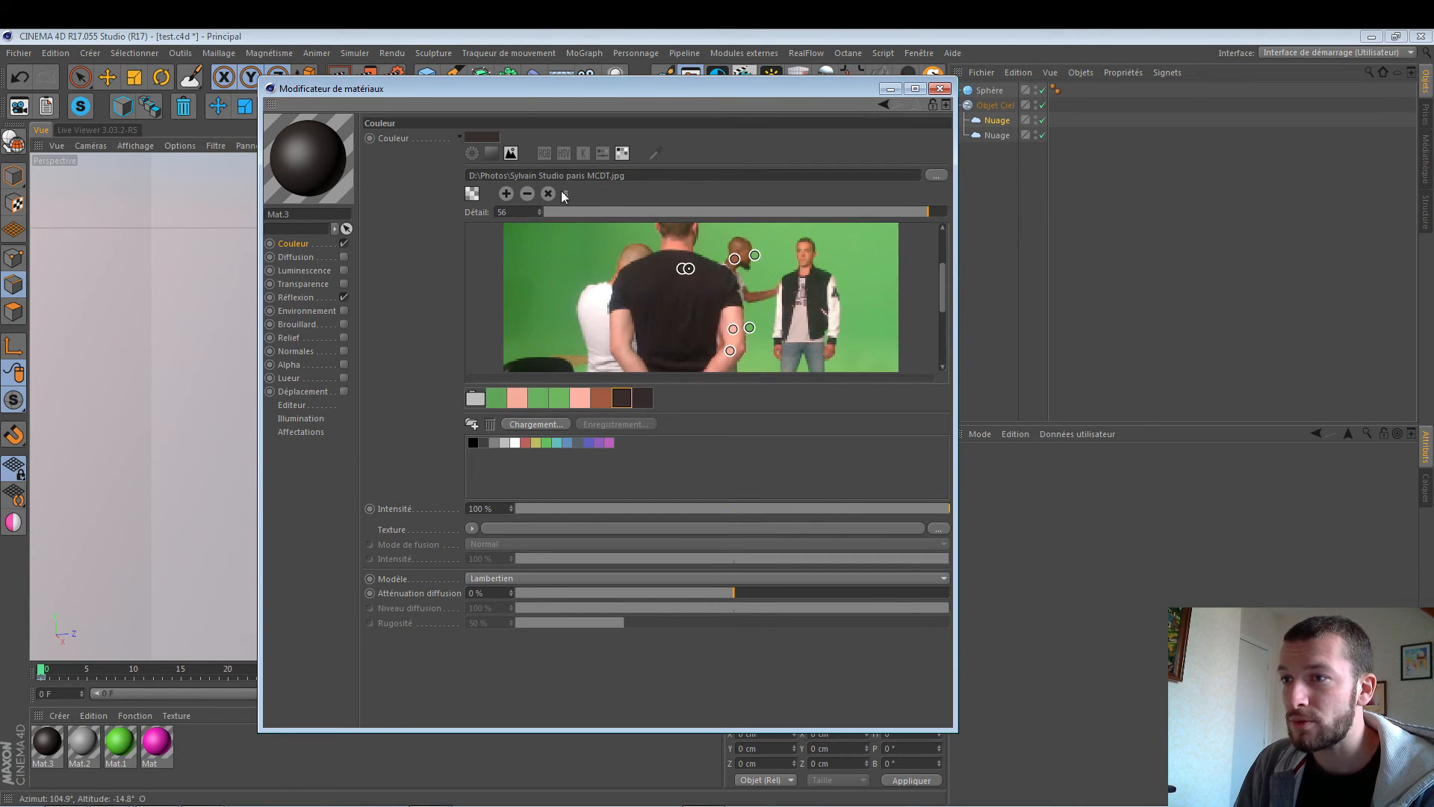
Turn off mosaic mode and set the sampling average to 9x9.
{"action": "left_click", "coordinate": [472, 194]}
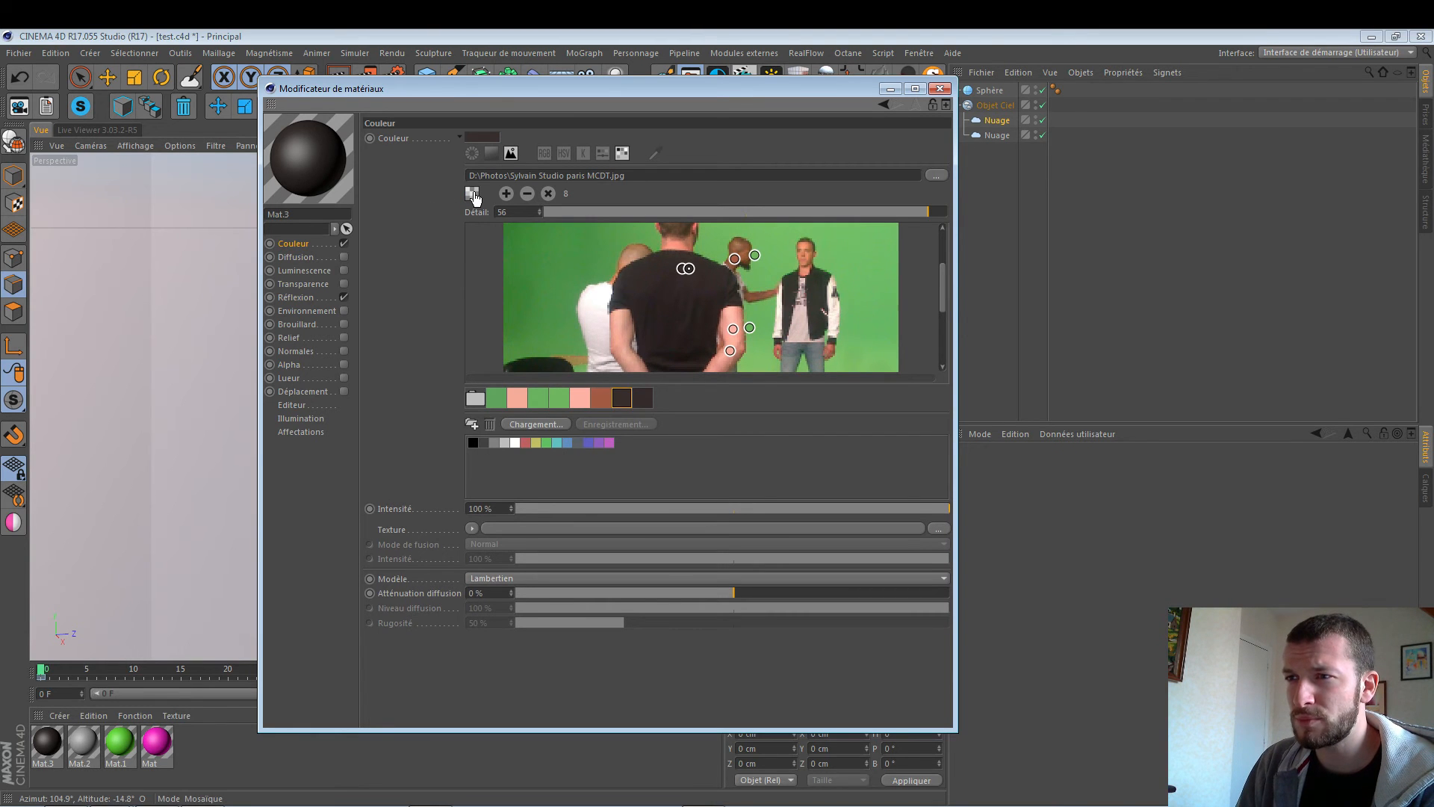
{"action": "left_click", "coordinate": [473, 193]}
{"action": "left_click", "coordinate": [527, 213]}
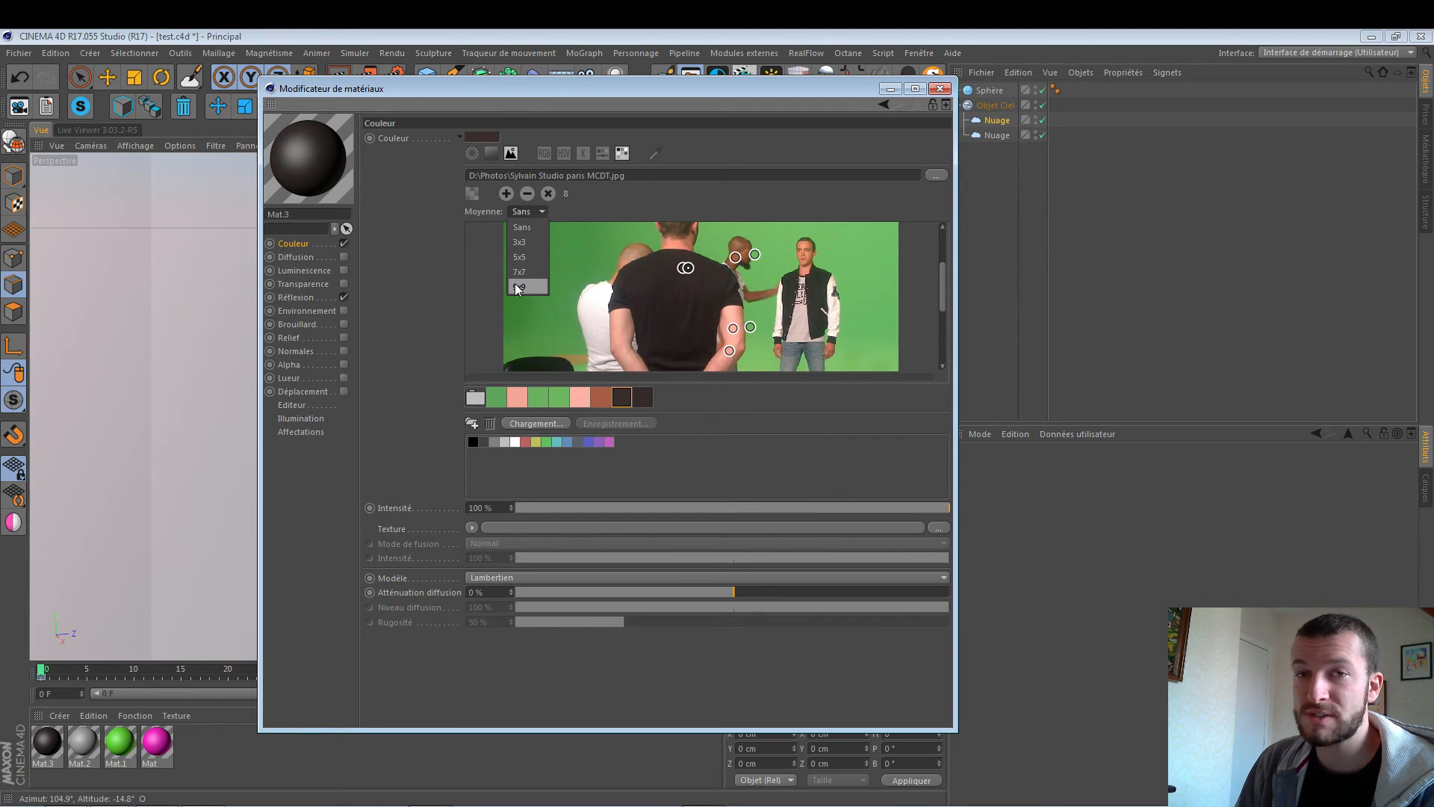
{"action": "left_click", "coordinate": [519, 286]}
Compare the sampling averages Sans and 9x9 on a close-up of the black T-shirt, ending on 9x9.
{"action": "scroll", "coordinate": [716, 280], "scroll_direction": "up", "scroll_amount": 5}
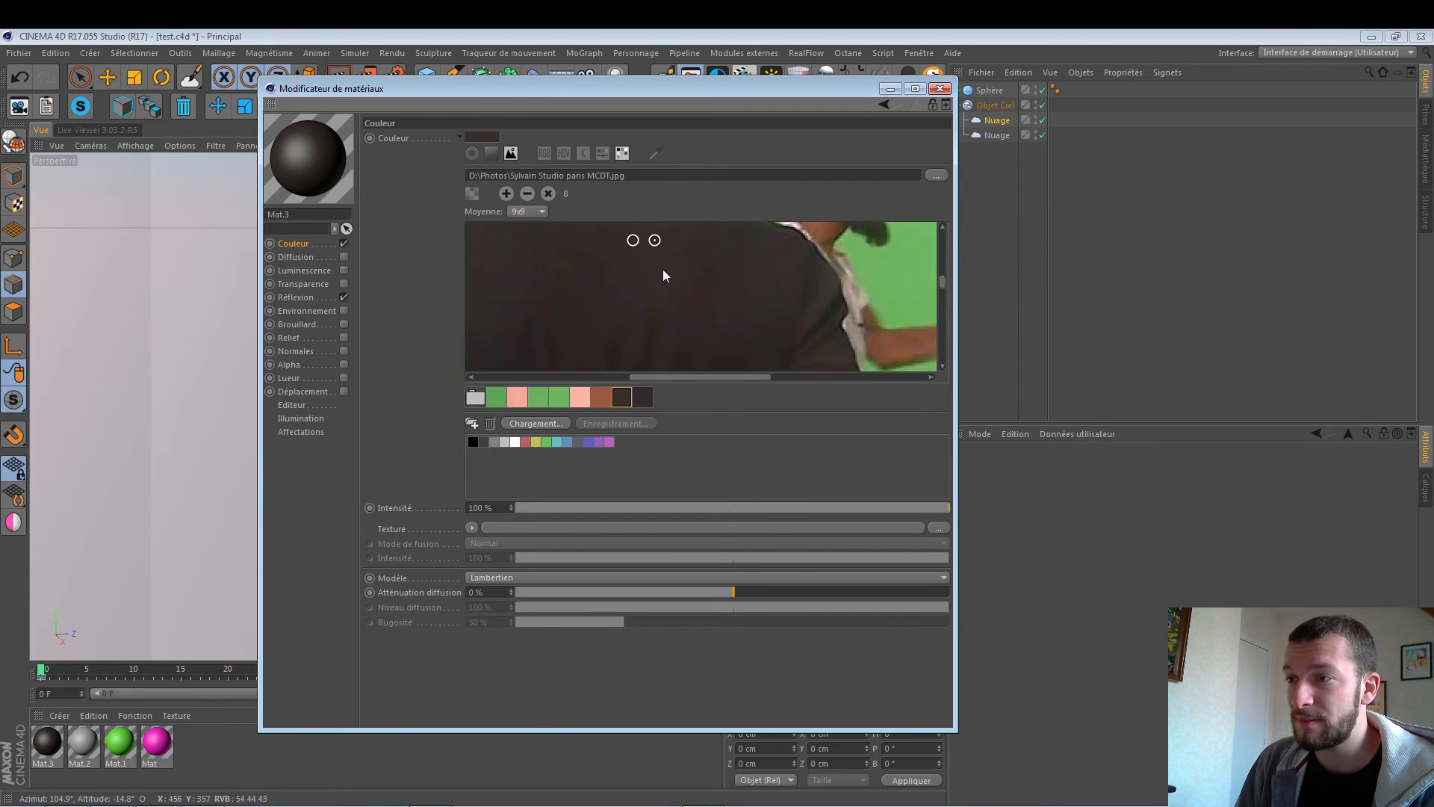
{"action": "scroll", "coordinate": [667, 275], "scroll_direction": "up", "scroll_amount": 3}
{"action": "left_click", "coordinate": [527, 211]}
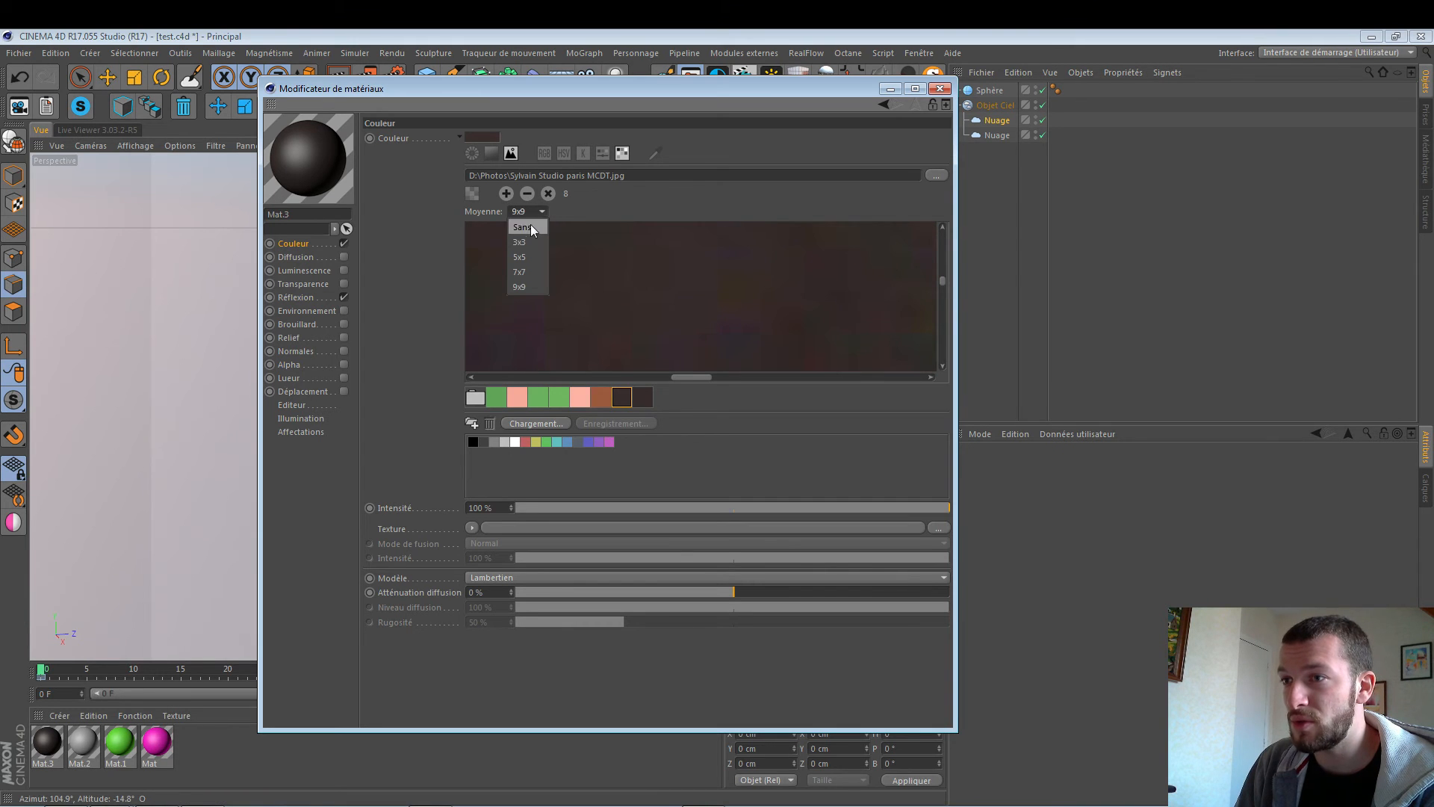
{"action": "left_click", "coordinate": [524, 228]}
{"action": "left_click", "coordinate": [535, 213]}
{"action": "left_click", "coordinate": [522, 286]}
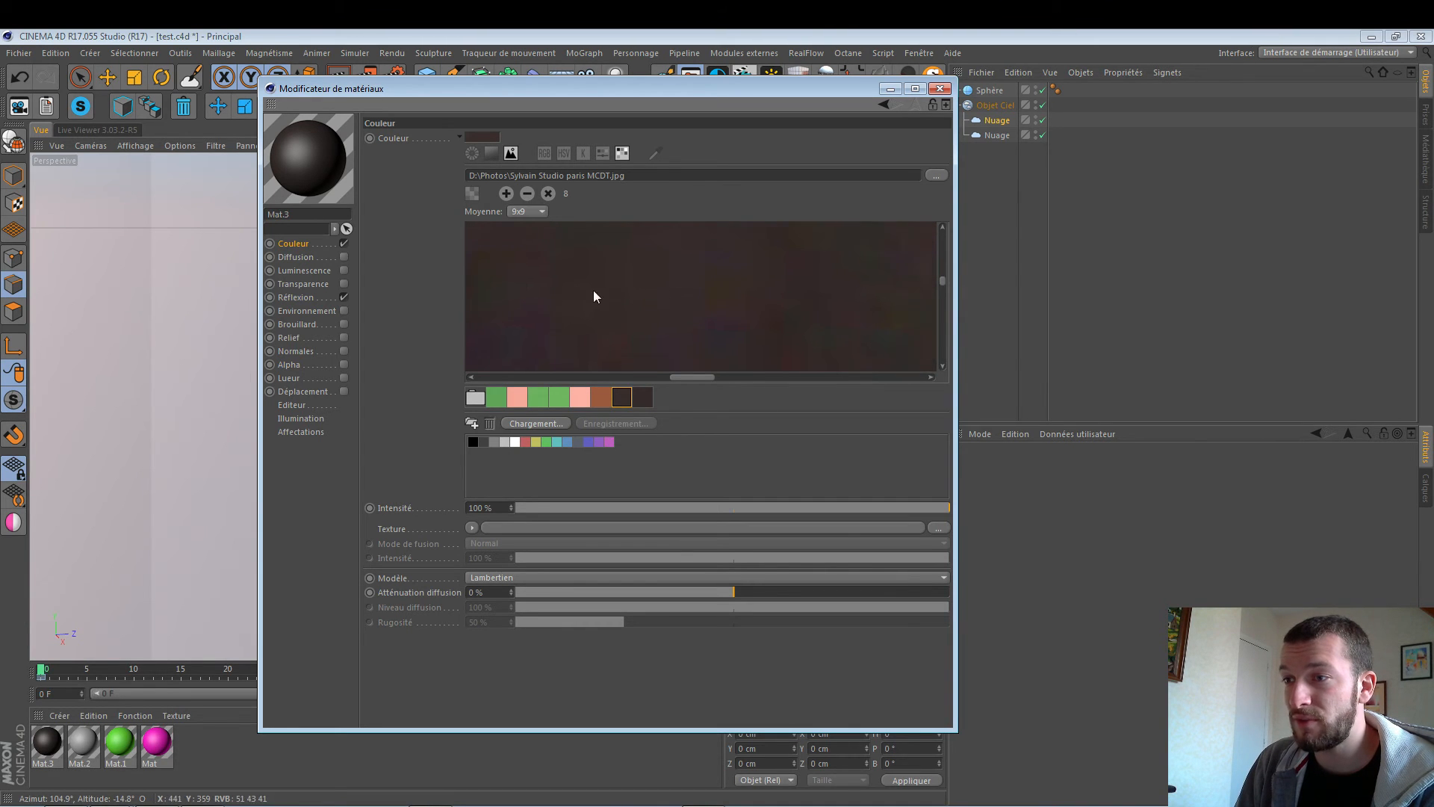
{"action": "scroll", "coordinate": [612, 294], "scroll_direction": "down", "scroll_amount": 5}
{"action": "scroll", "coordinate": [616, 299], "scroll_direction": "down", "scroll_amount": 2}
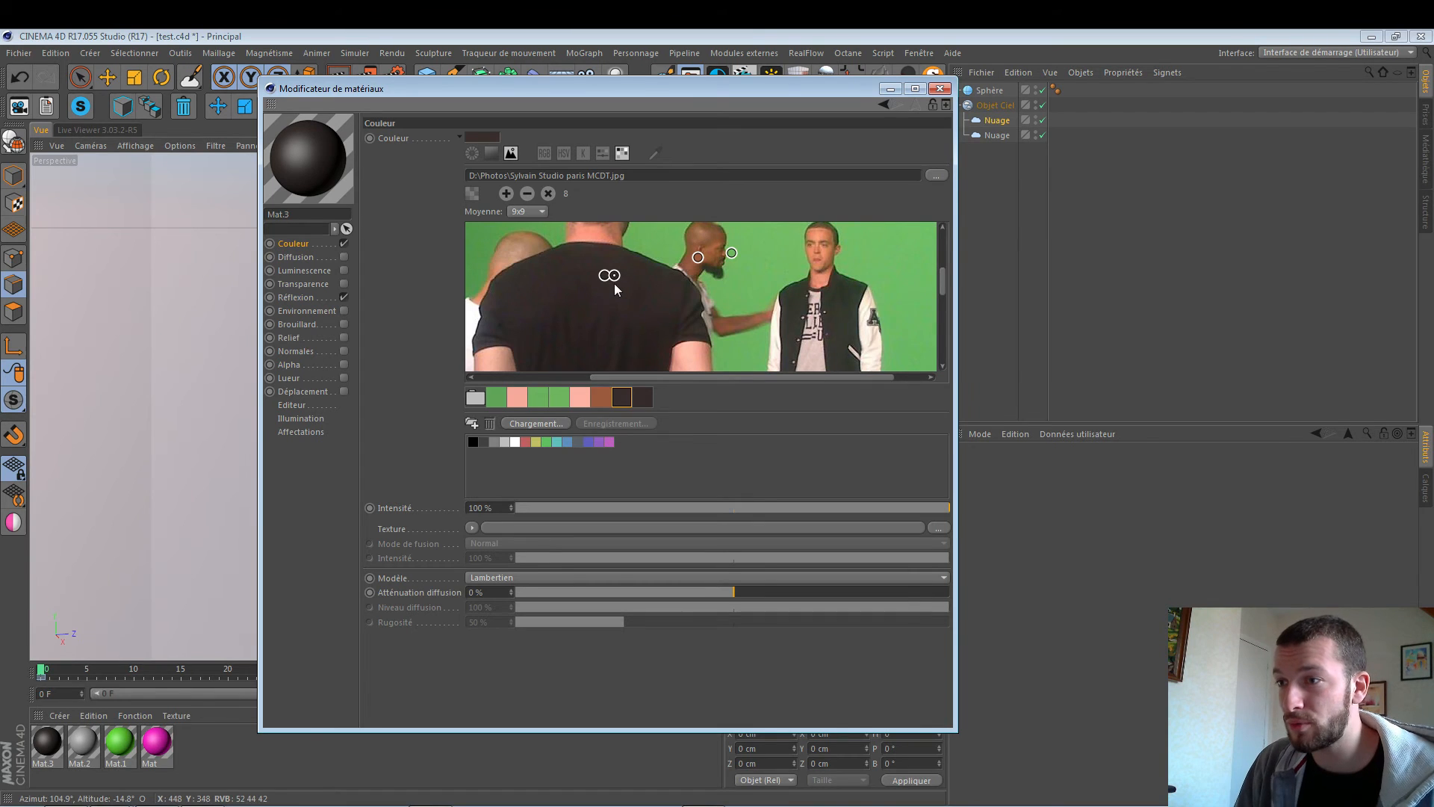
Sample one more dark tone on the black T-shirt in the photo as the material colour.
{"action": "scroll", "coordinate": [614, 284], "scroll_direction": "up", "scroll_amount": 6}
{"action": "left_click", "coordinate": [605, 260]}
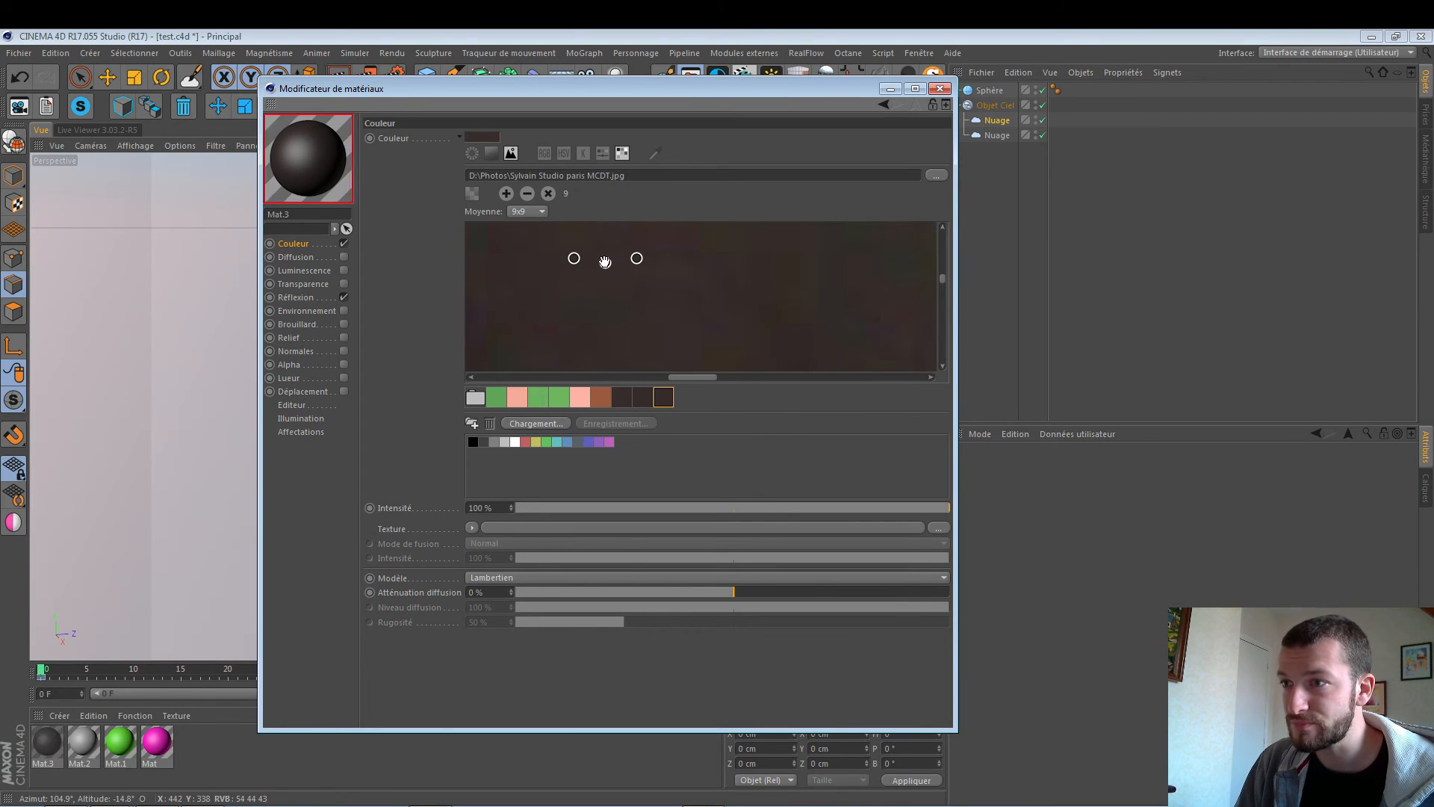
{"action": "scroll", "coordinate": [607, 268], "scroll_direction": "down", "scroll_amount": 4}
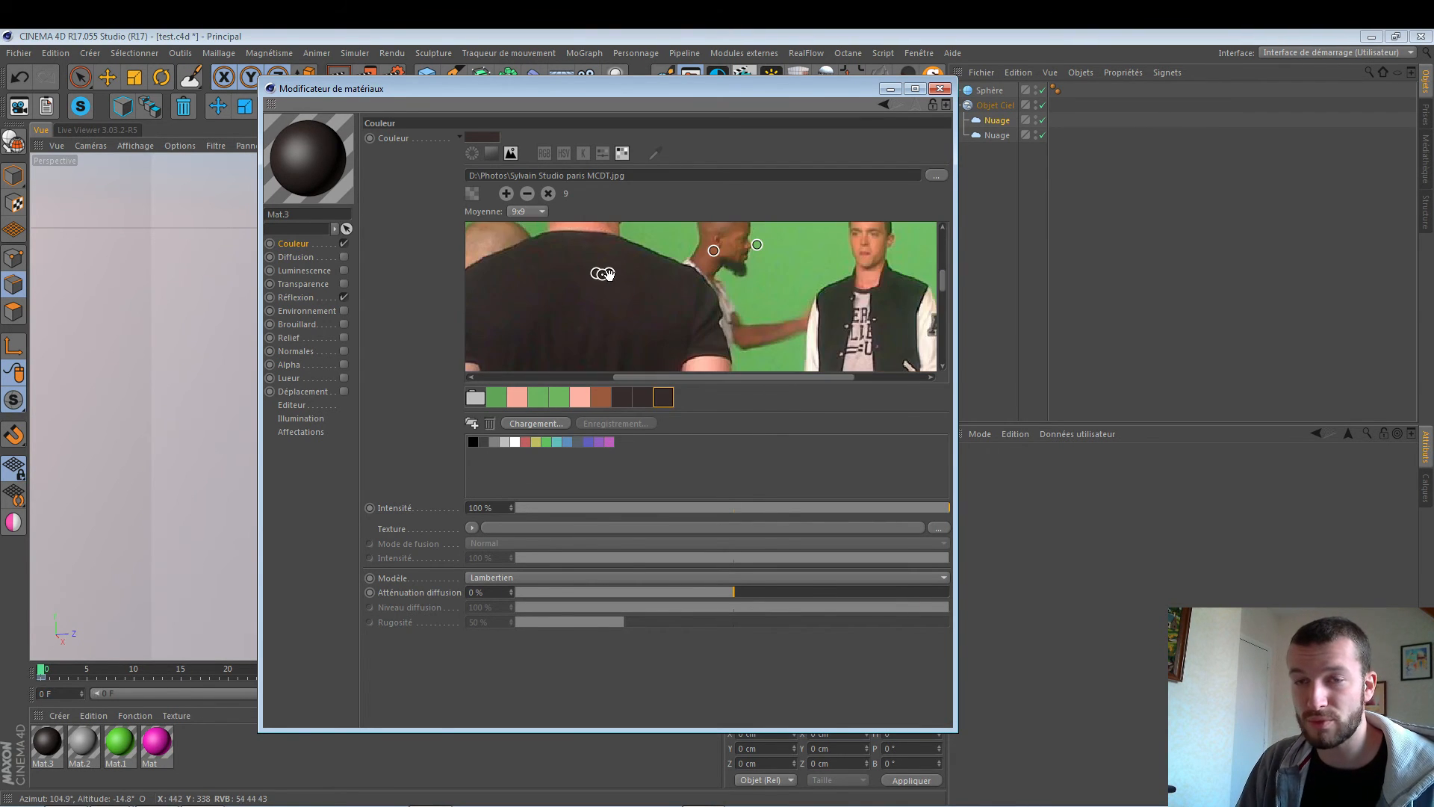
{"action": "scroll", "coordinate": [608, 275], "scroll_direction": "down", "scroll_amount": 2}
{"action": "scroll", "coordinate": [616, 276], "scroll_direction": "down", "scroll_amount": 2}
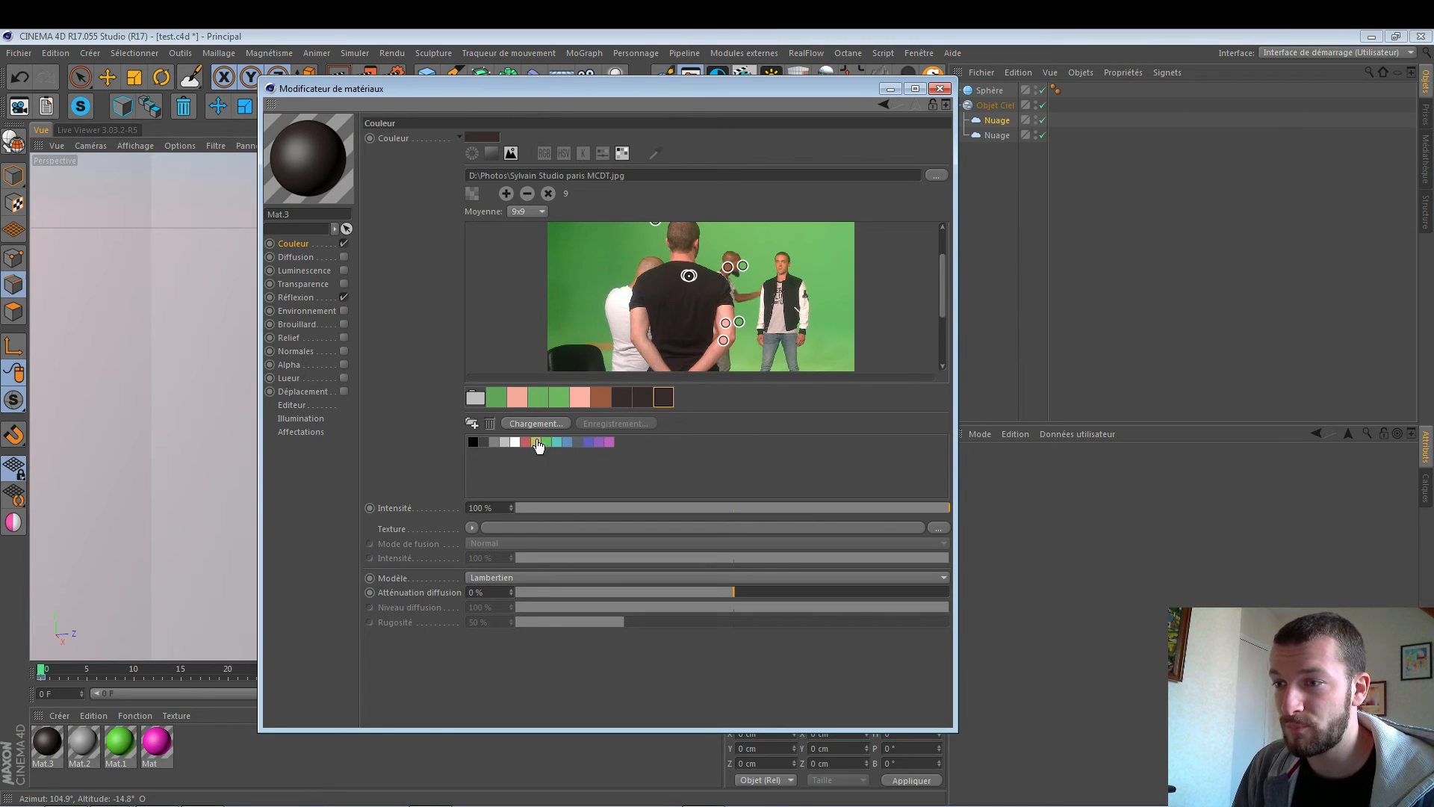
Switch from the swatches to the colour mixer, set the mix to 10%, and change the mixer's first colour to olive yellow.
{"action": "left_click", "coordinate": [605, 155]}
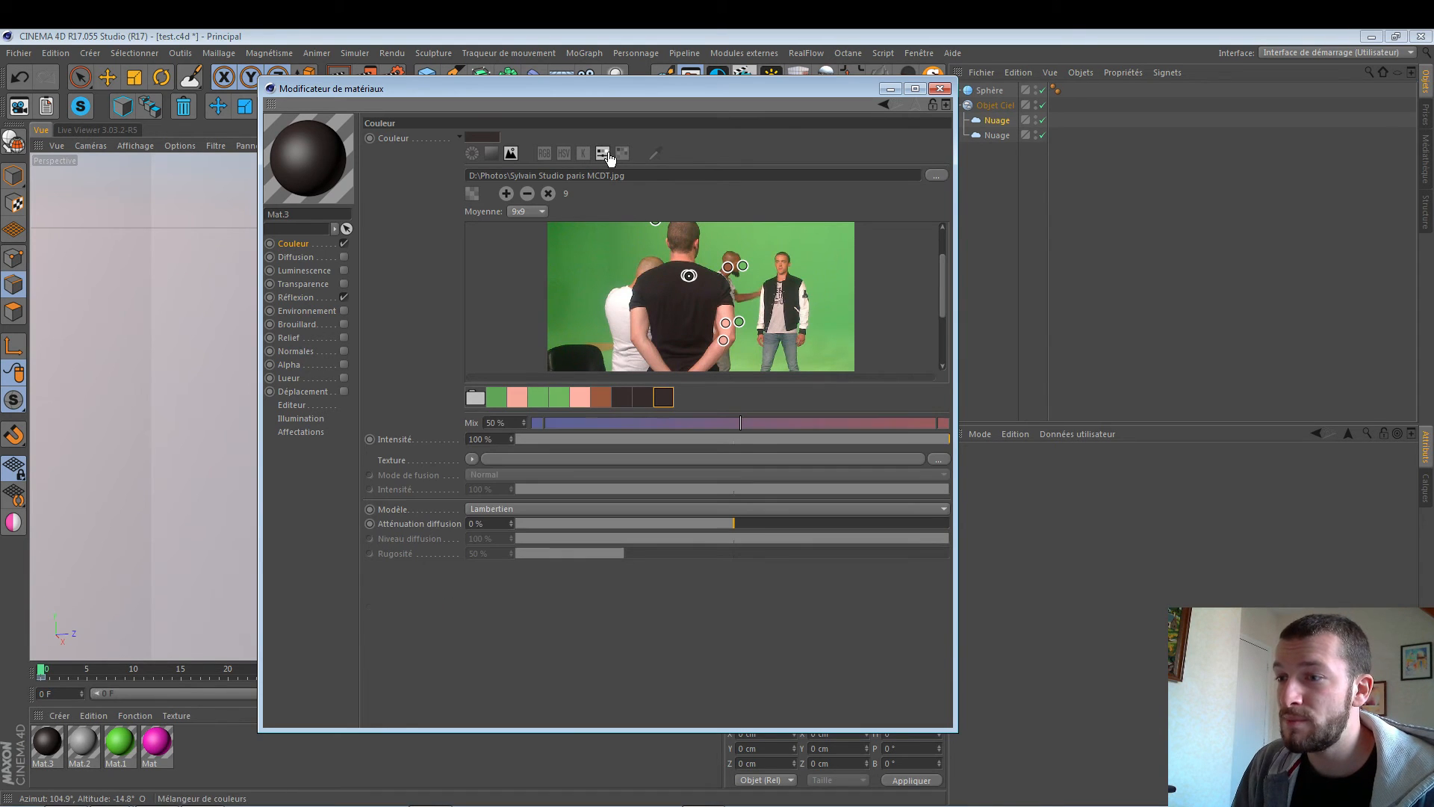
{"action": "mouse_move", "coordinate": [740, 423]}
{"action": "left_mouse_down"}
{"action": "mouse_move", "coordinate": [818, 410]}
{"action": "mouse_move", "coordinate": [728, 423]}
{"action": "mouse_move", "coordinate": [575, 411]}
{"action": "mouse_move", "coordinate": [584, 423]}
{"action": "left_mouse_up"}
{"action": "right_click", "coordinate": [543, 424]}
{"action": "key", "text": "Escape"}
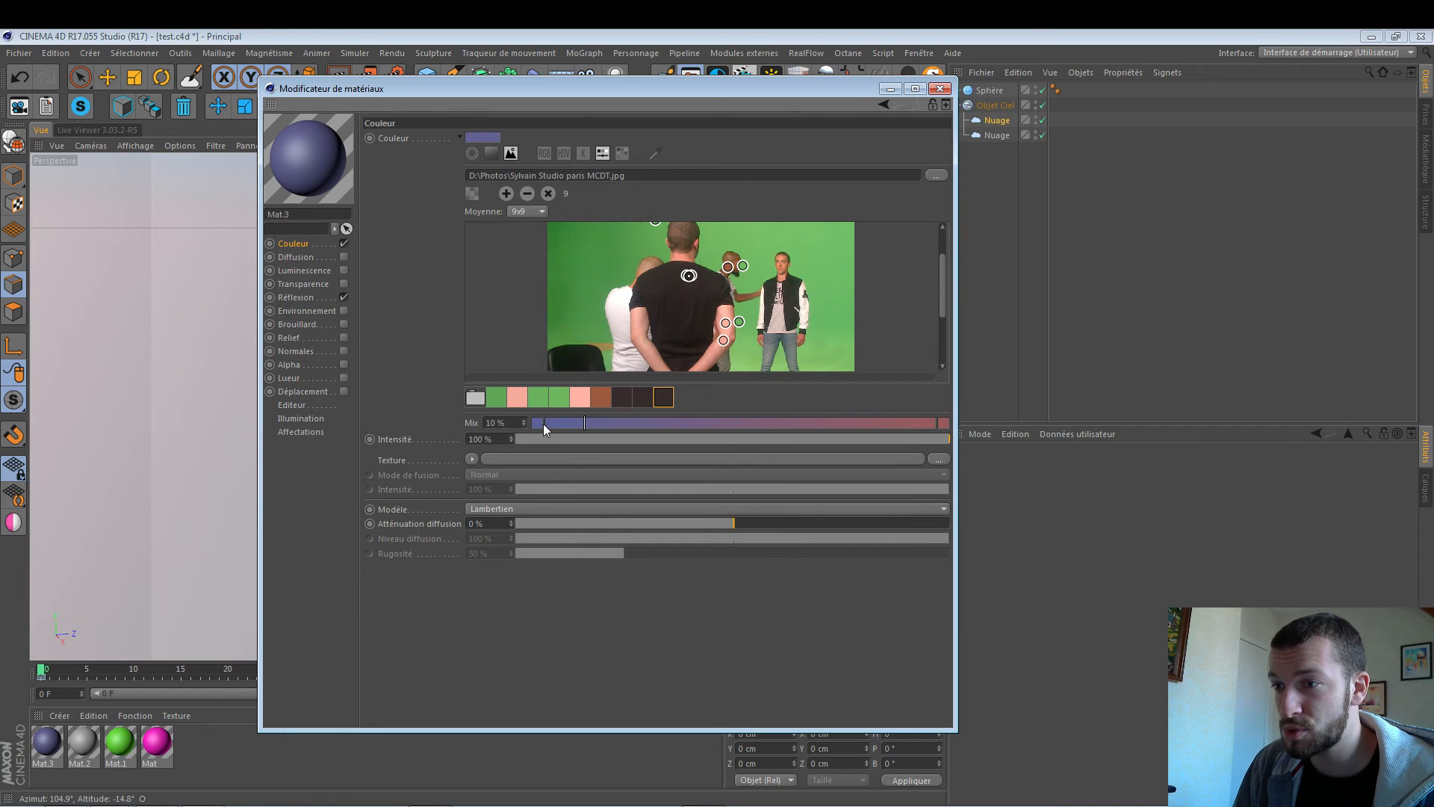
{"action": "double_click", "coordinate": [535, 424]}
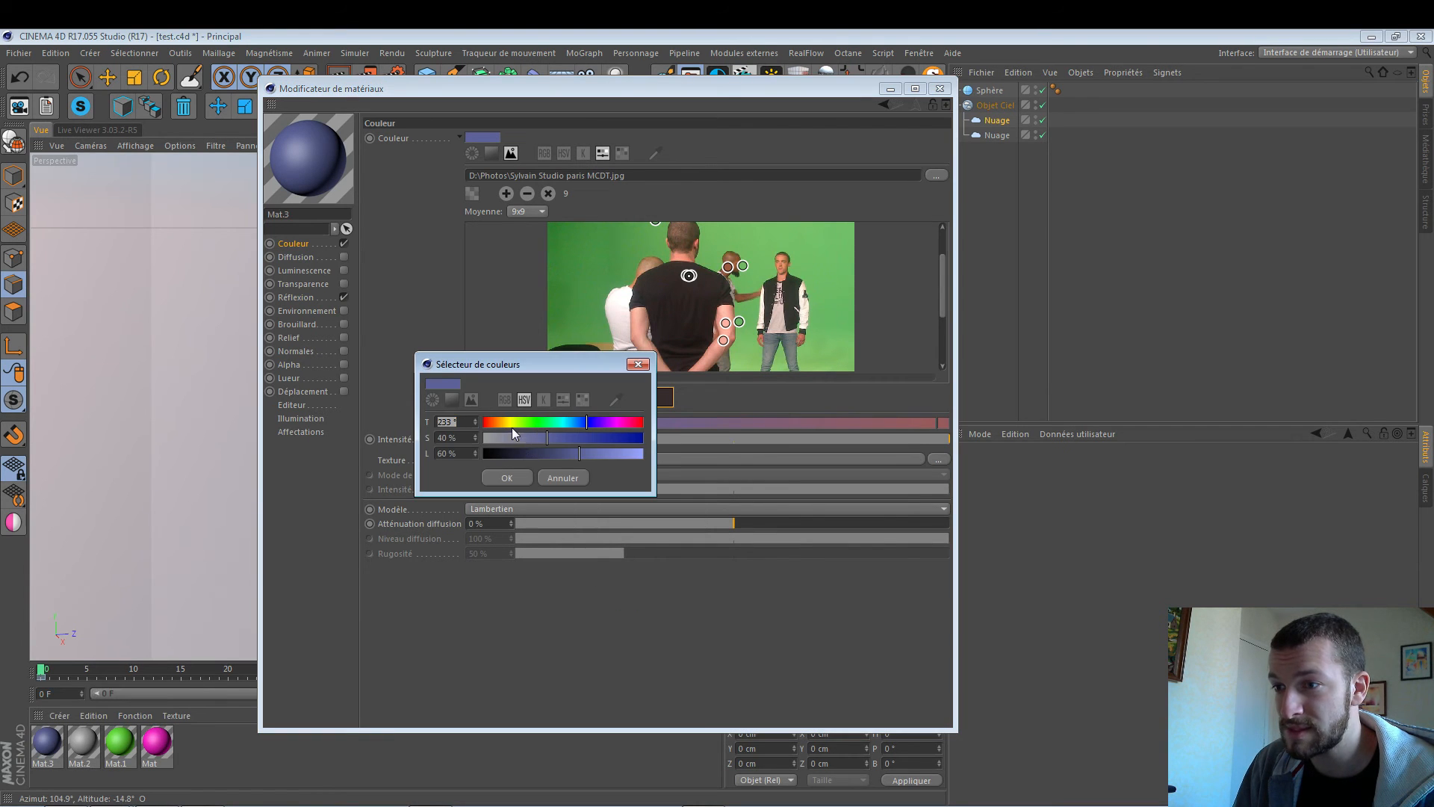
{"action": "left_click", "coordinate": [510, 475]}
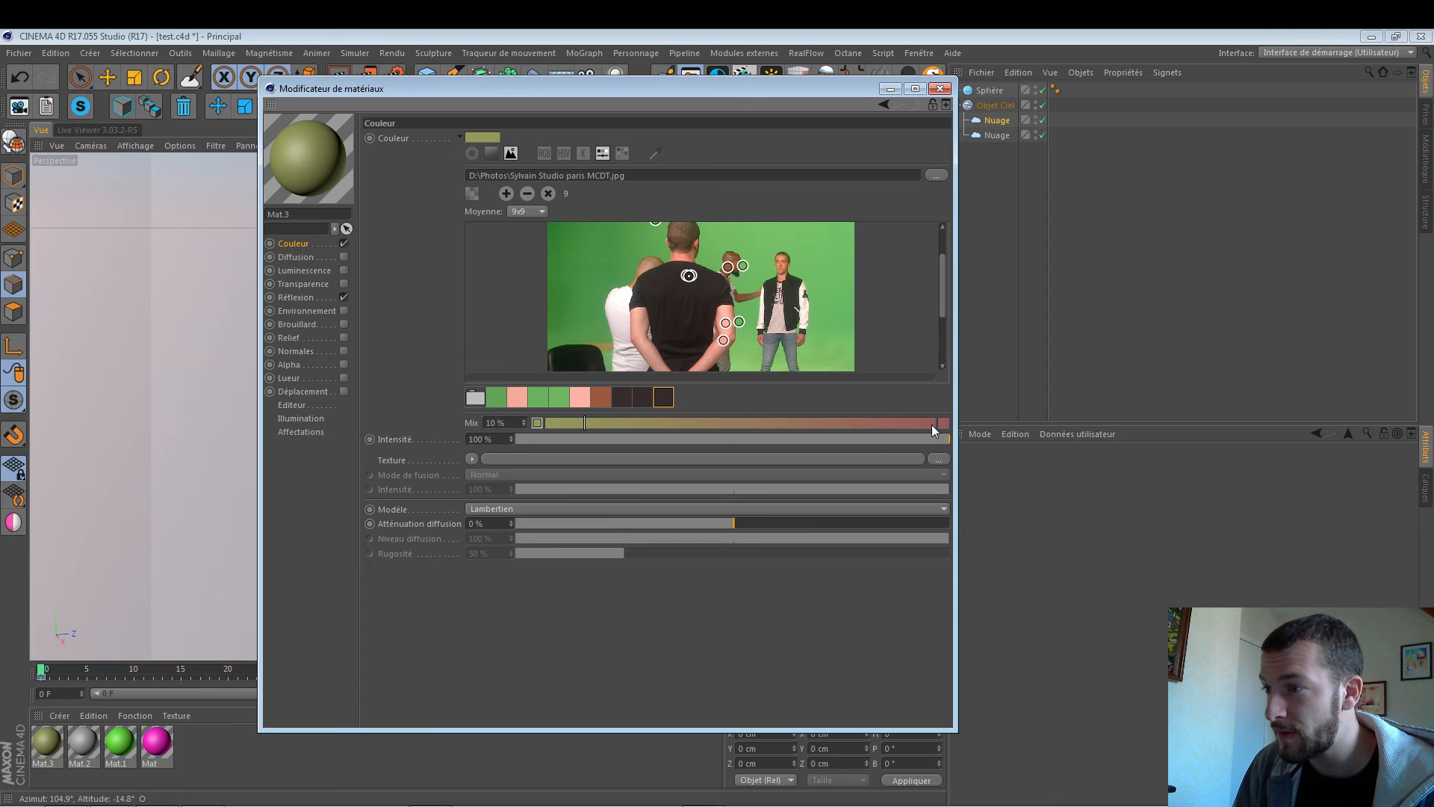
Mix the sampled green with a dark T-shirt tone, try mixes of 46% and 68%, and settle on 36%.
{"action": "left_click", "coordinate": [538, 396]}
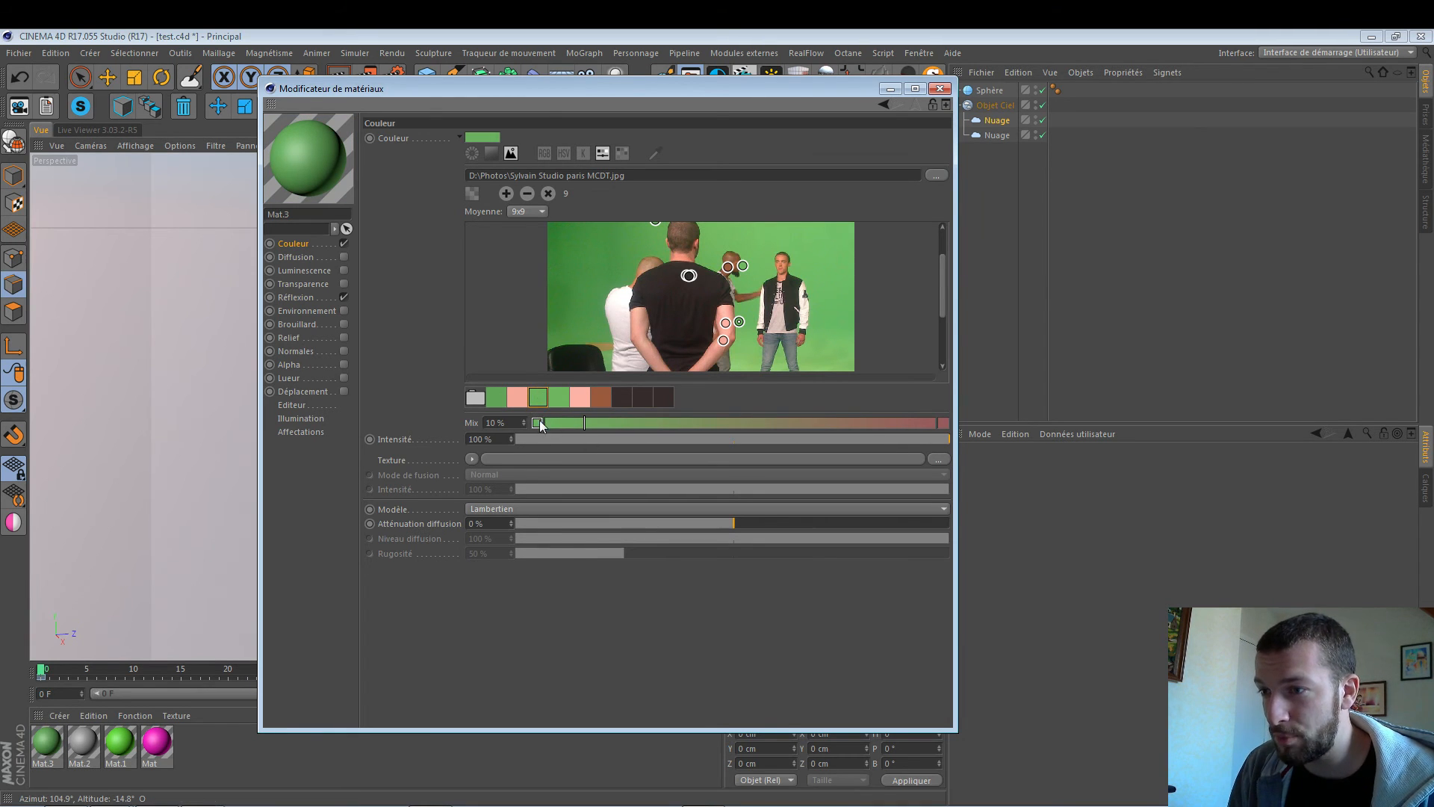
{"action": "left_click", "coordinate": [943, 422]}
{"action": "left_click", "coordinate": [641, 397]}
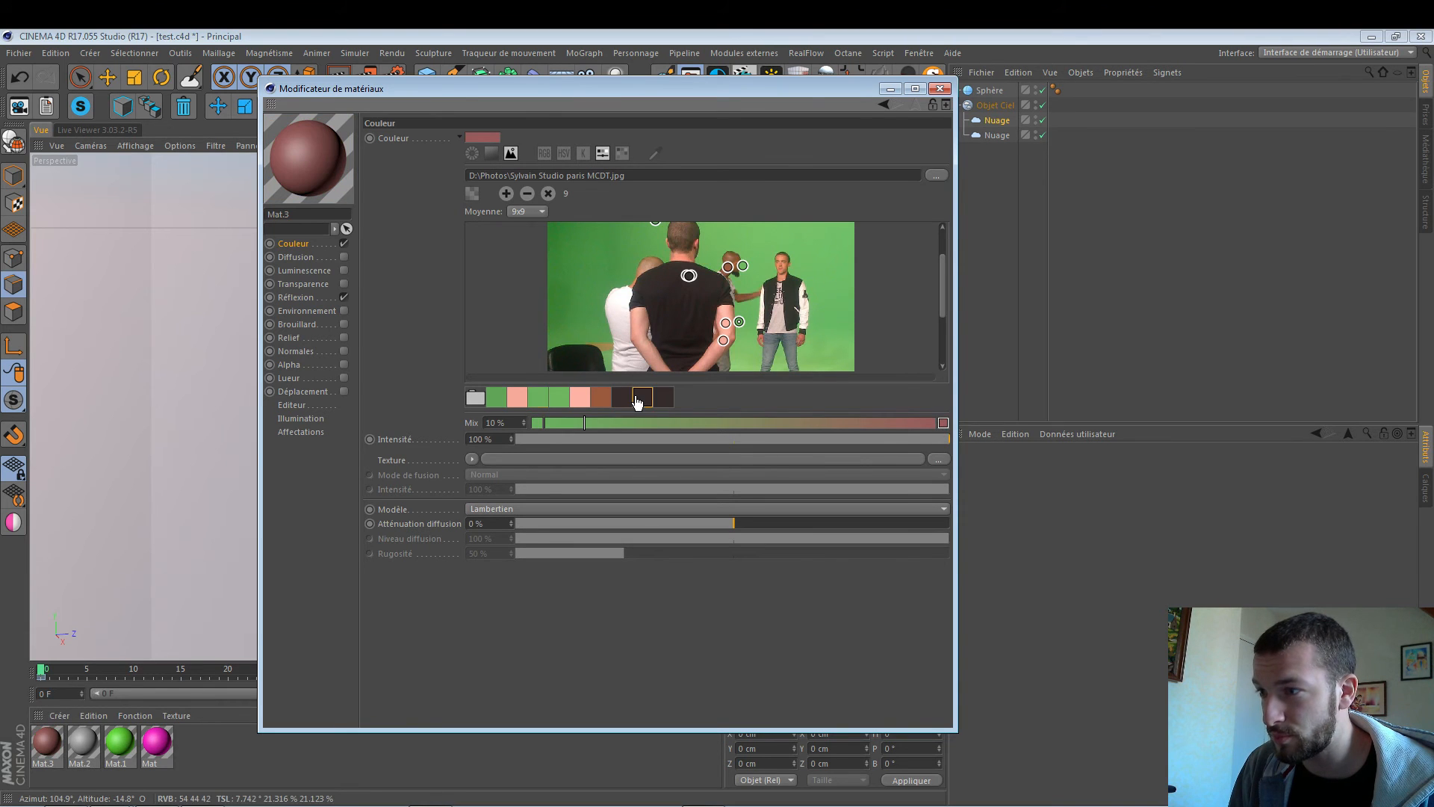
{"action": "mouse_move", "coordinate": [584, 423]}
{"action": "left_mouse_down"}
{"action": "mouse_move", "coordinate": [808, 417]}
{"action": "mouse_move", "coordinate": [657, 429]}
{"action": "mouse_move", "coordinate": [784, 431]}
{"action": "mouse_move", "coordinate": [640, 421]}
{"action": "mouse_move", "coordinate": [755, 415]}
{"action": "mouse_move", "coordinate": [724, 422]}
{"action": "left_mouse_up"}
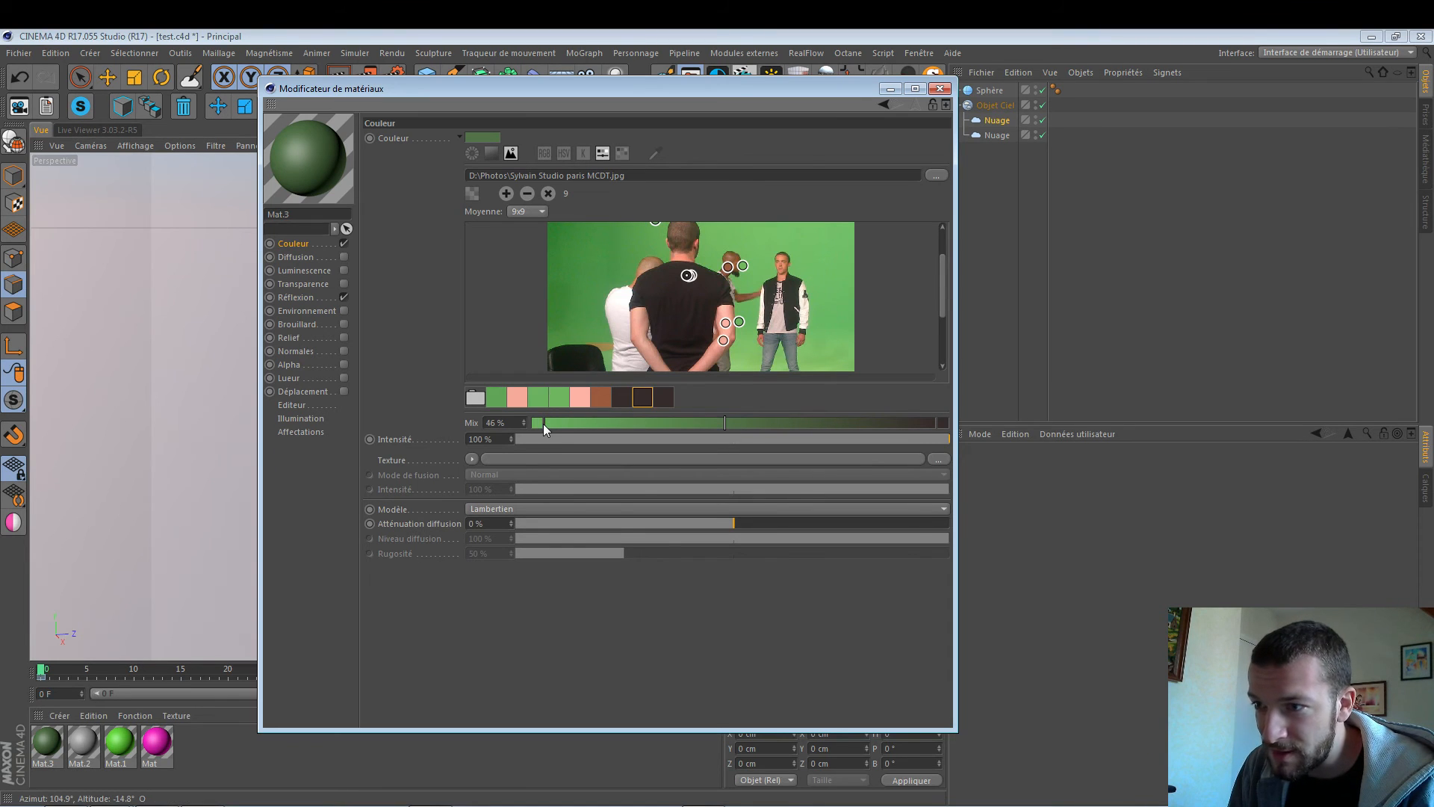
{"action": "left_click_drag", "start_coordinate": [547, 423], "coordinate": [469, 423]}
{"action": "left_click_drag", "start_coordinate": [571, 431], "coordinate": [810, 440]}
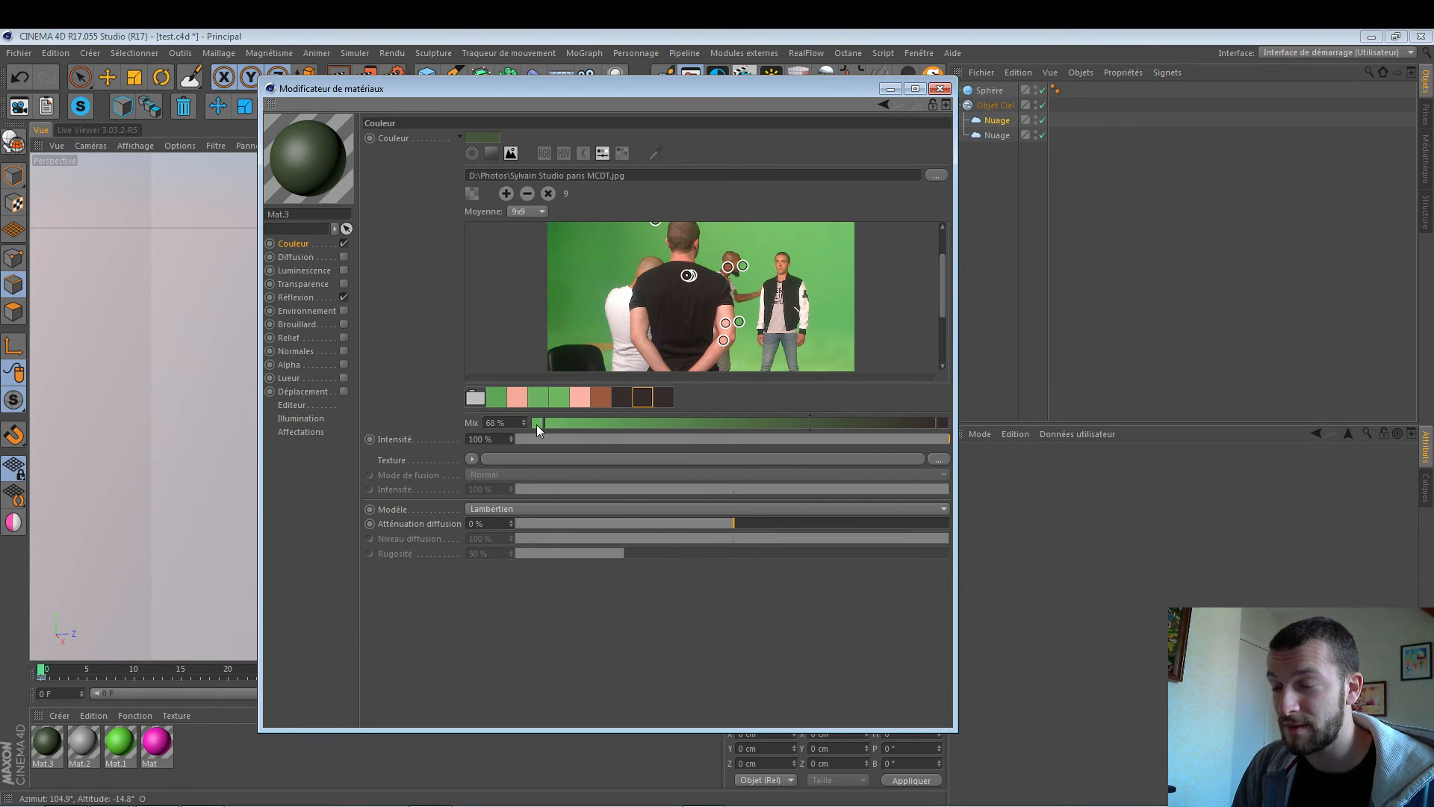
{"action": "left_click", "coordinate": [686, 423]}
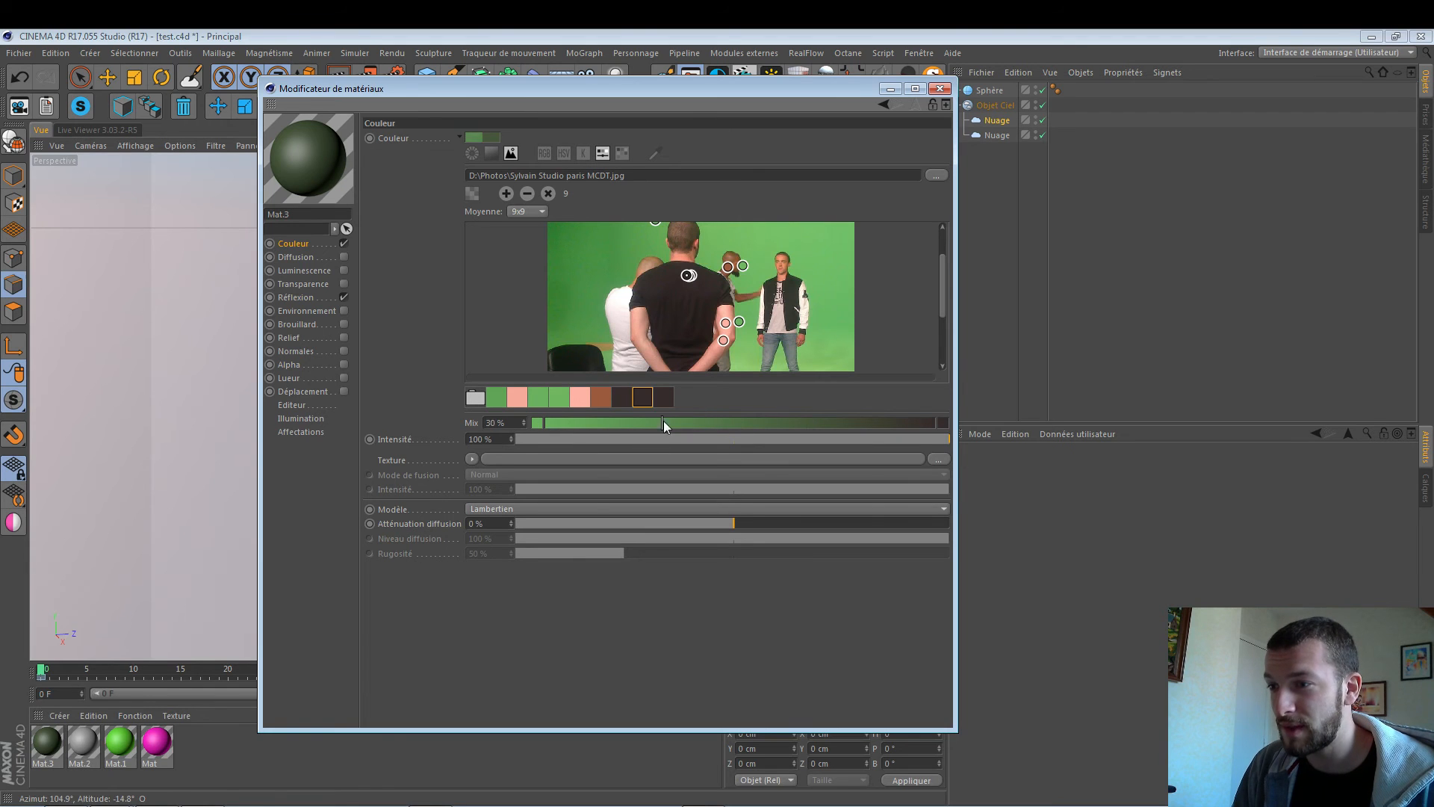
Replace the mixer's end colours with the sampled pink skin tone and the brown tone, and set the mix to 78%.
{"action": "left_click", "coordinate": [579, 397]}
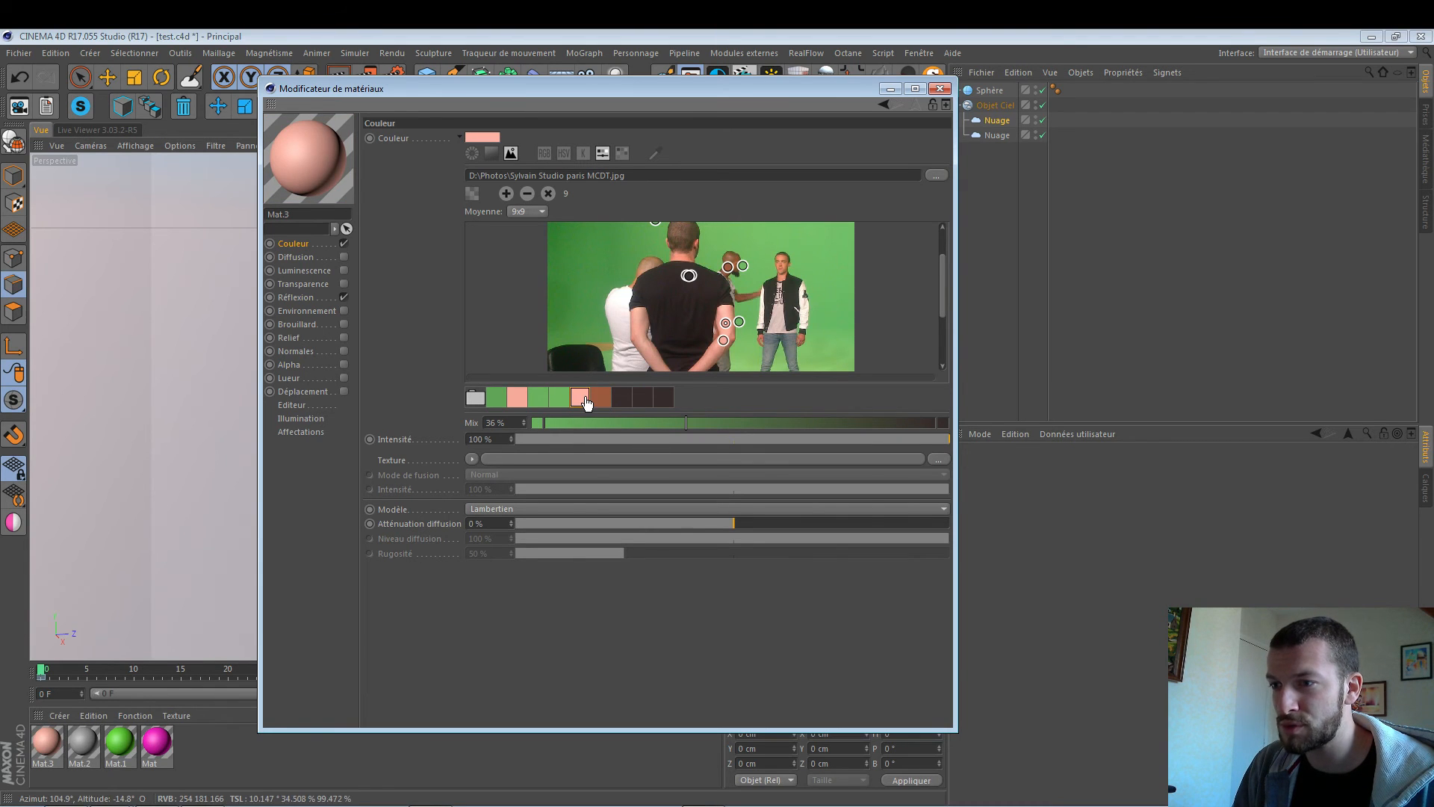
{"action": "left_click", "coordinate": [540, 422]}
{"action": "left_click", "coordinate": [574, 402]}
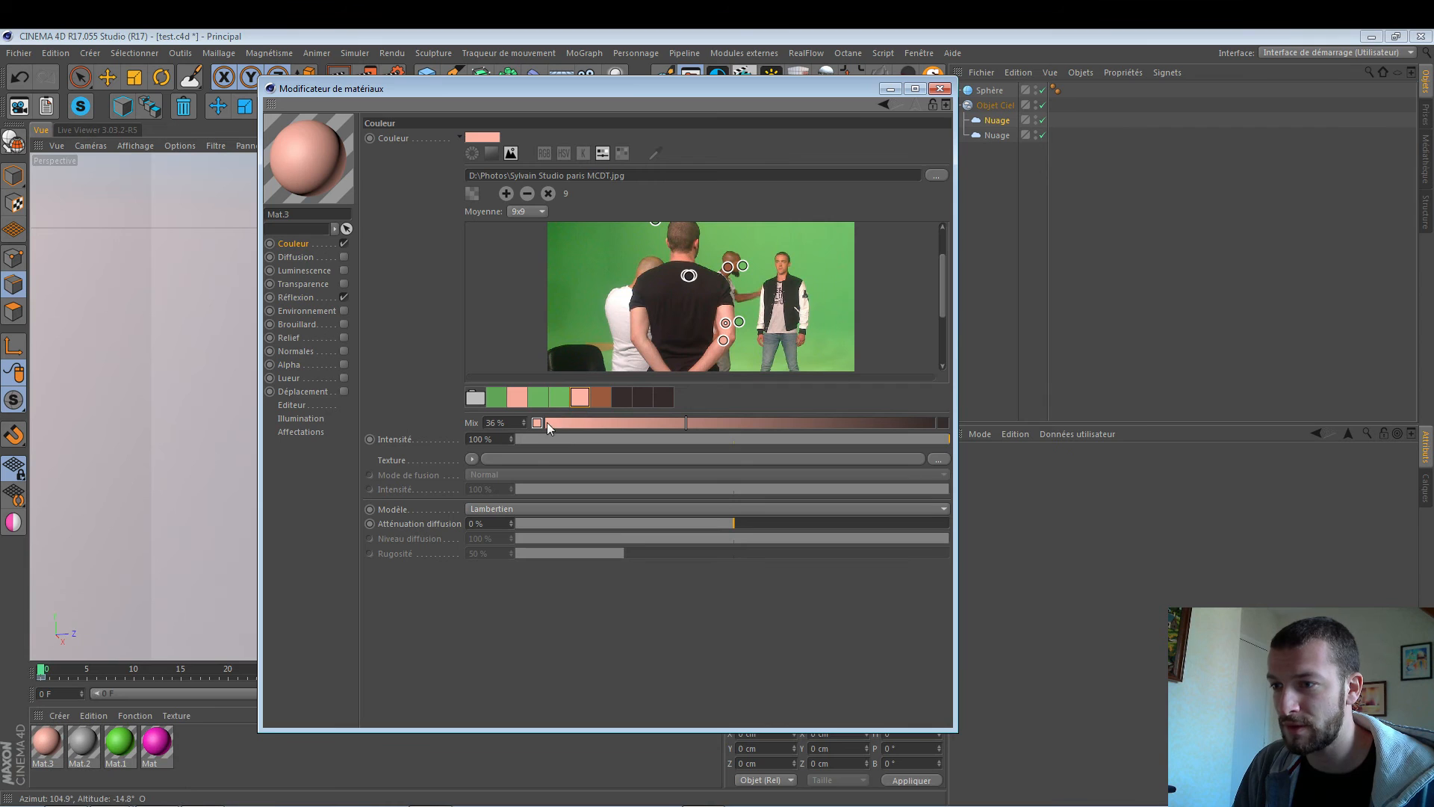
{"action": "left_click", "coordinate": [944, 423]}
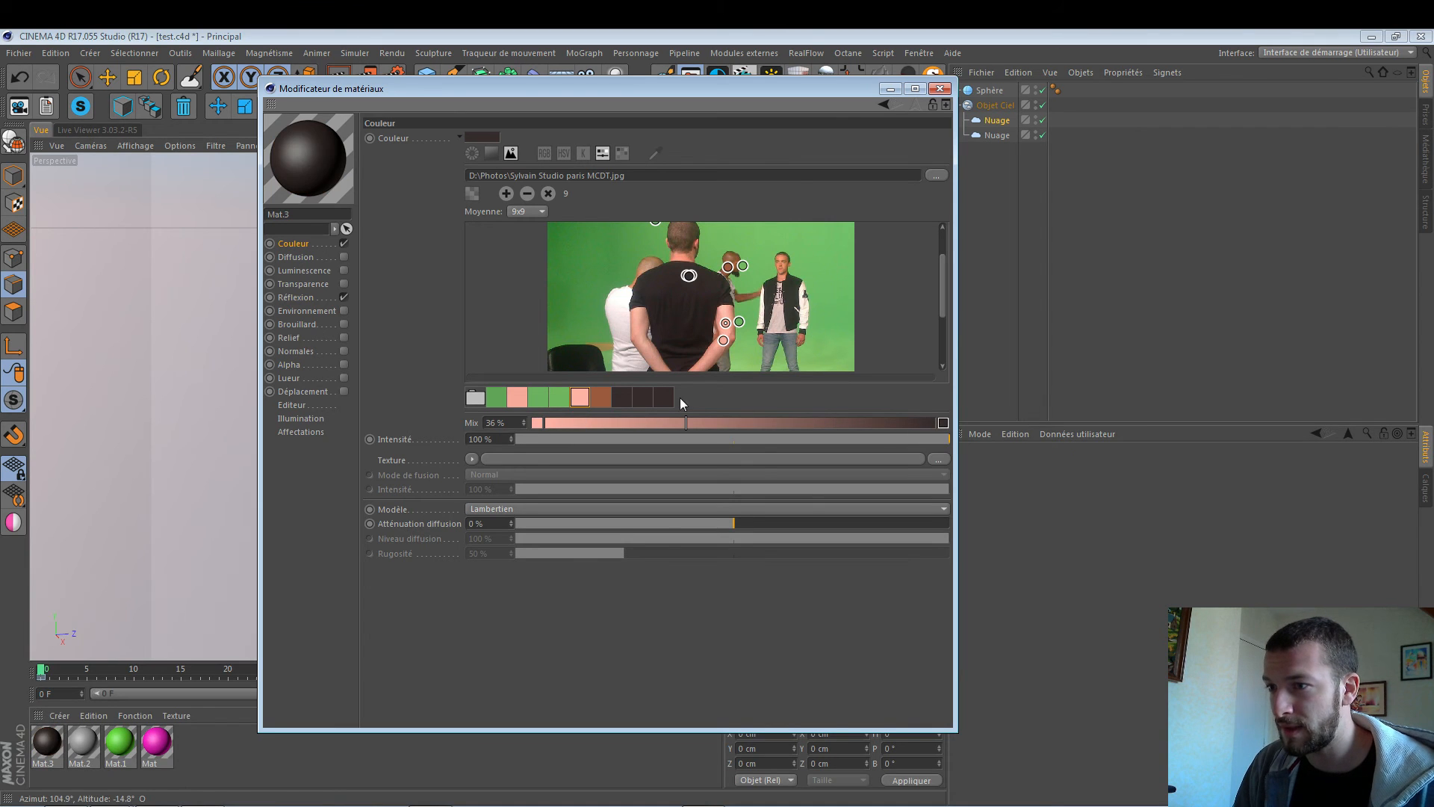
{"action": "left_click", "coordinate": [601, 399]}
{"action": "left_click", "coordinate": [622, 403]}
{"action": "left_click", "coordinate": [607, 404]}
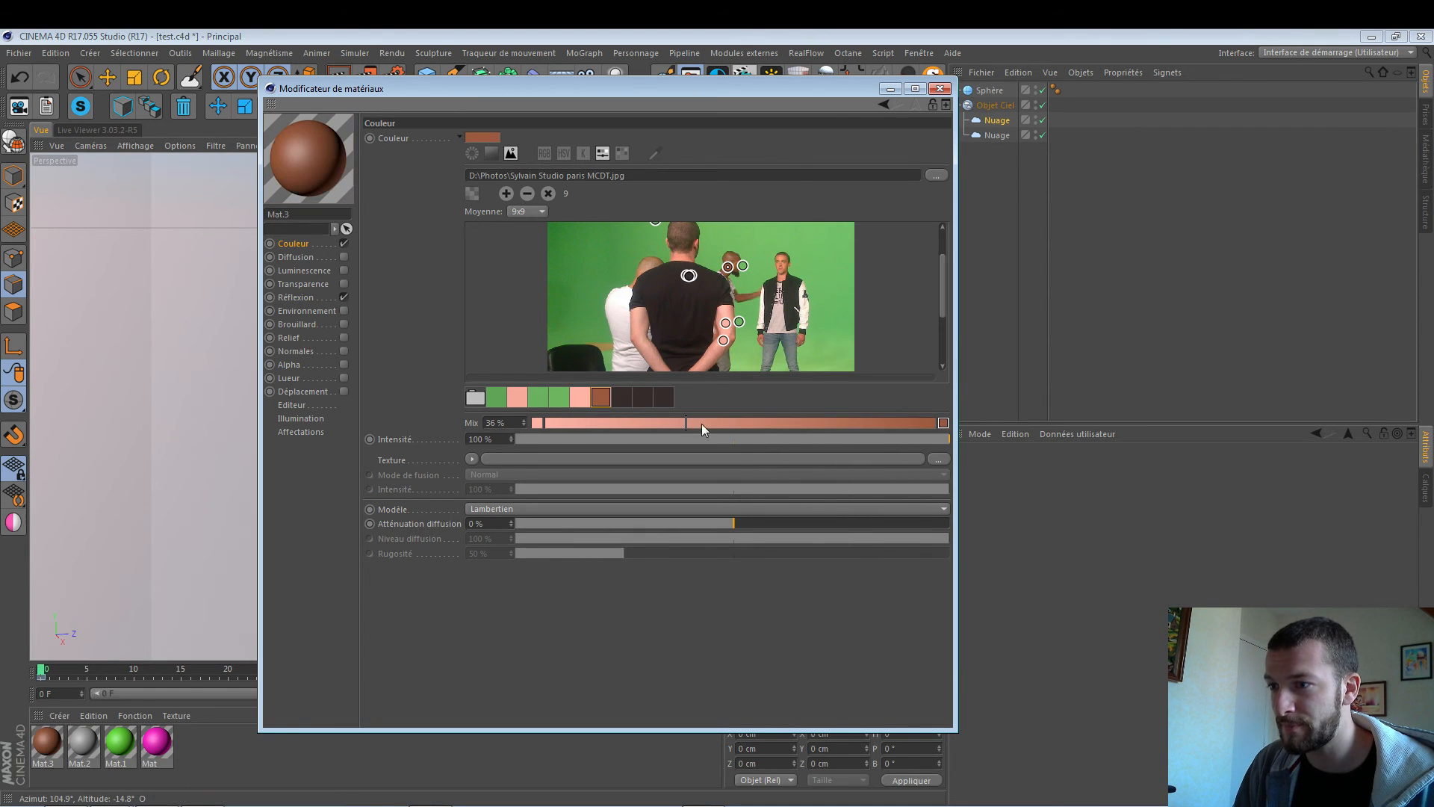
{"action": "mouse_move", "coordinate": [686, 424]}
{"action": "left_mouse_down"}
{"action": "mouse_move", "coordinate": [876, 427]}
{"action": "mouse_move", "coordinate": [850, 419]}
{"action": "left_mouse_up"}
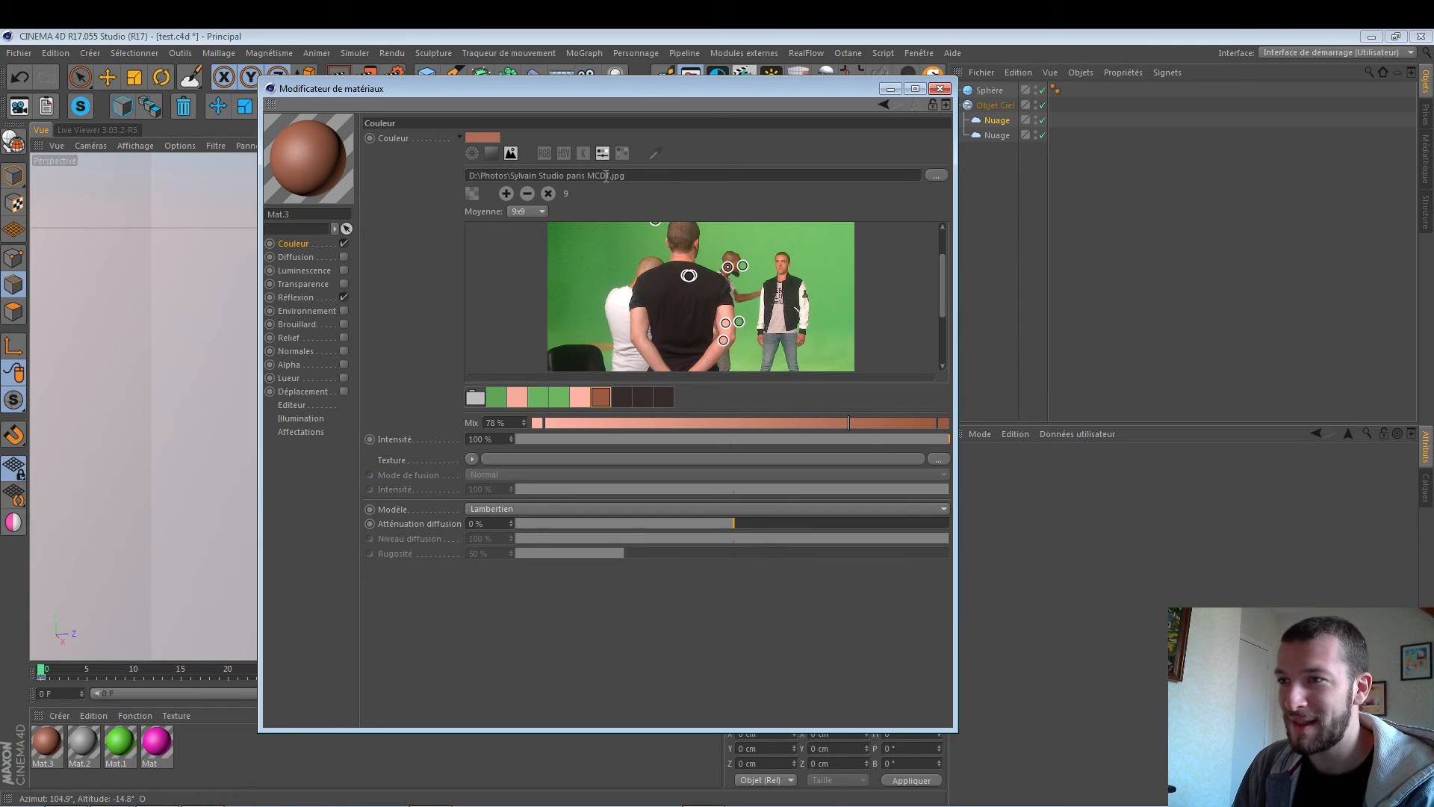
Switch to colour temperature and try 5500, 4789, 1000 and 10000 K, ending on 5547 K.
{"action": "left_click", "coordinate": [582, 154]}
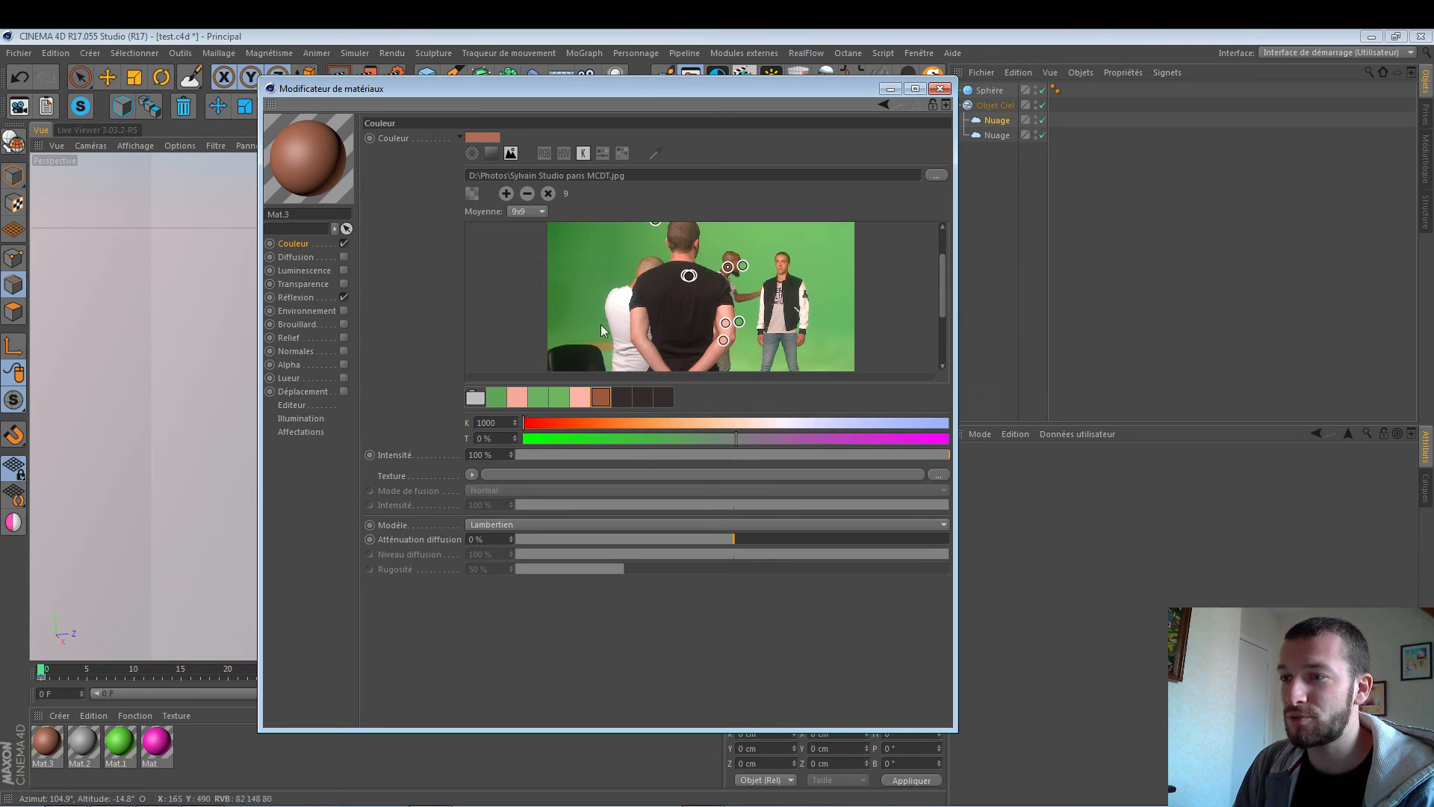
{"action": "left_click", "coordinate": [732, 423]}
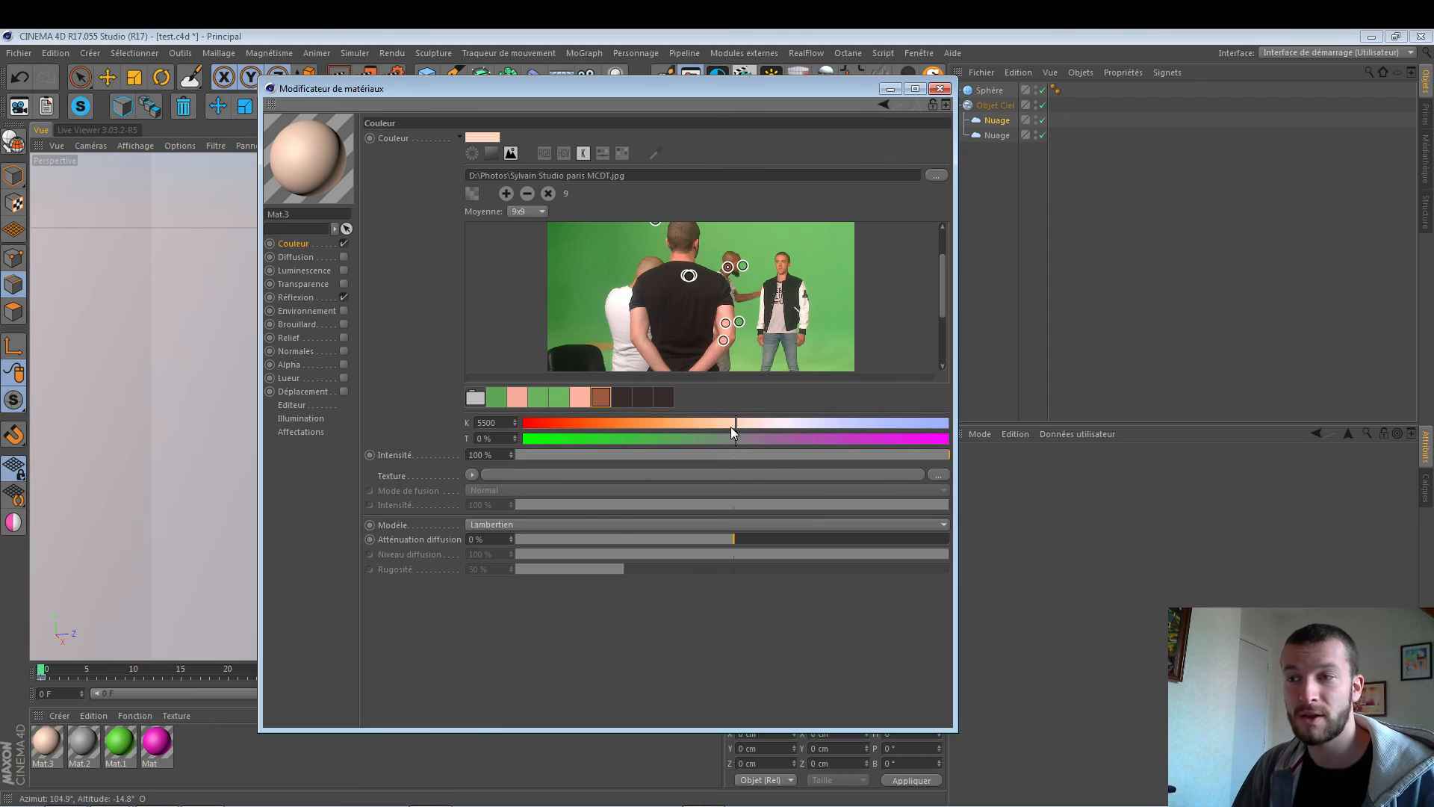
{"action": "left_click_drag", "start_coordinate": [735, 423], "coordinate": [706, 423]}
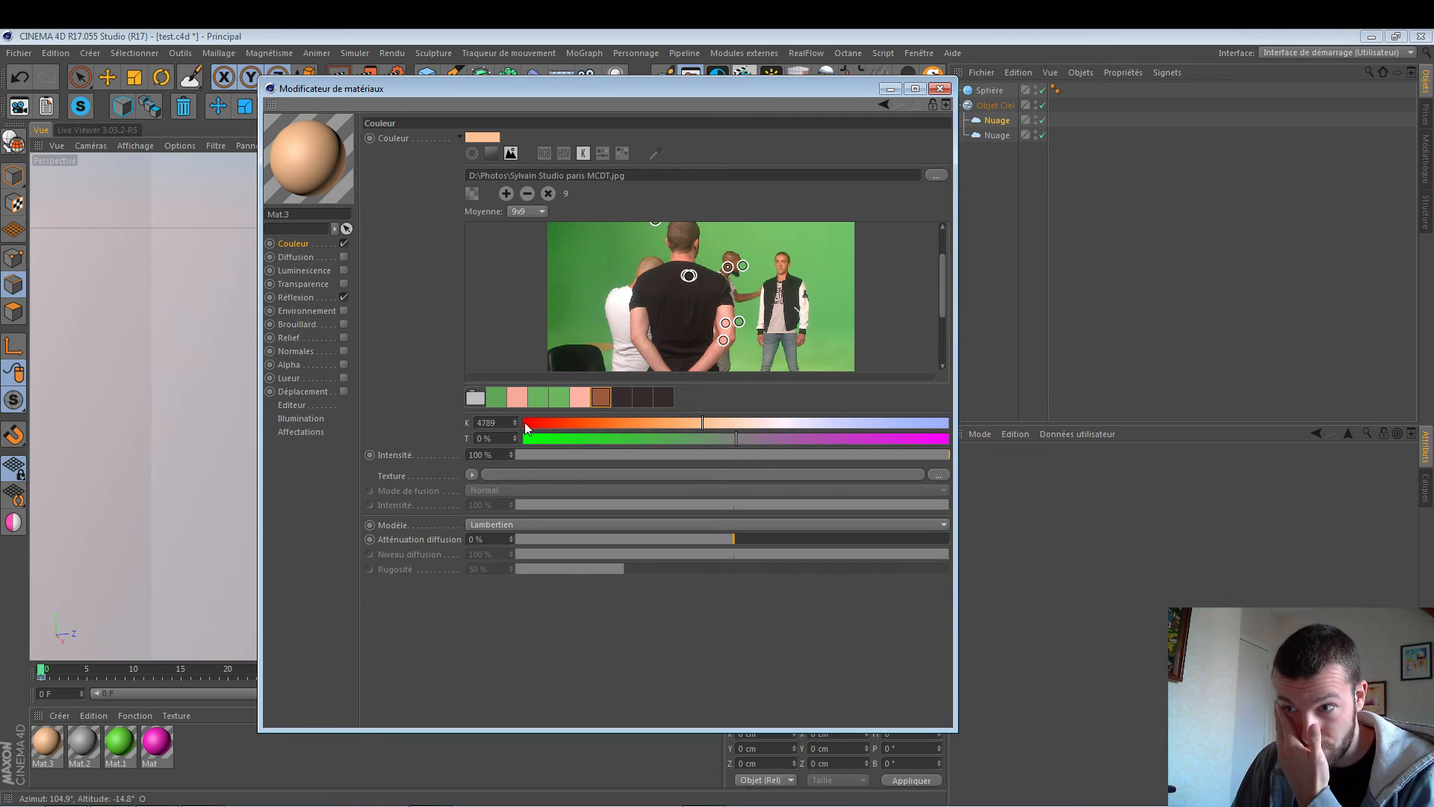
{"action": "left_click_drag", "start_coordinate": [701, 419], "coordinate": [546, 414]}
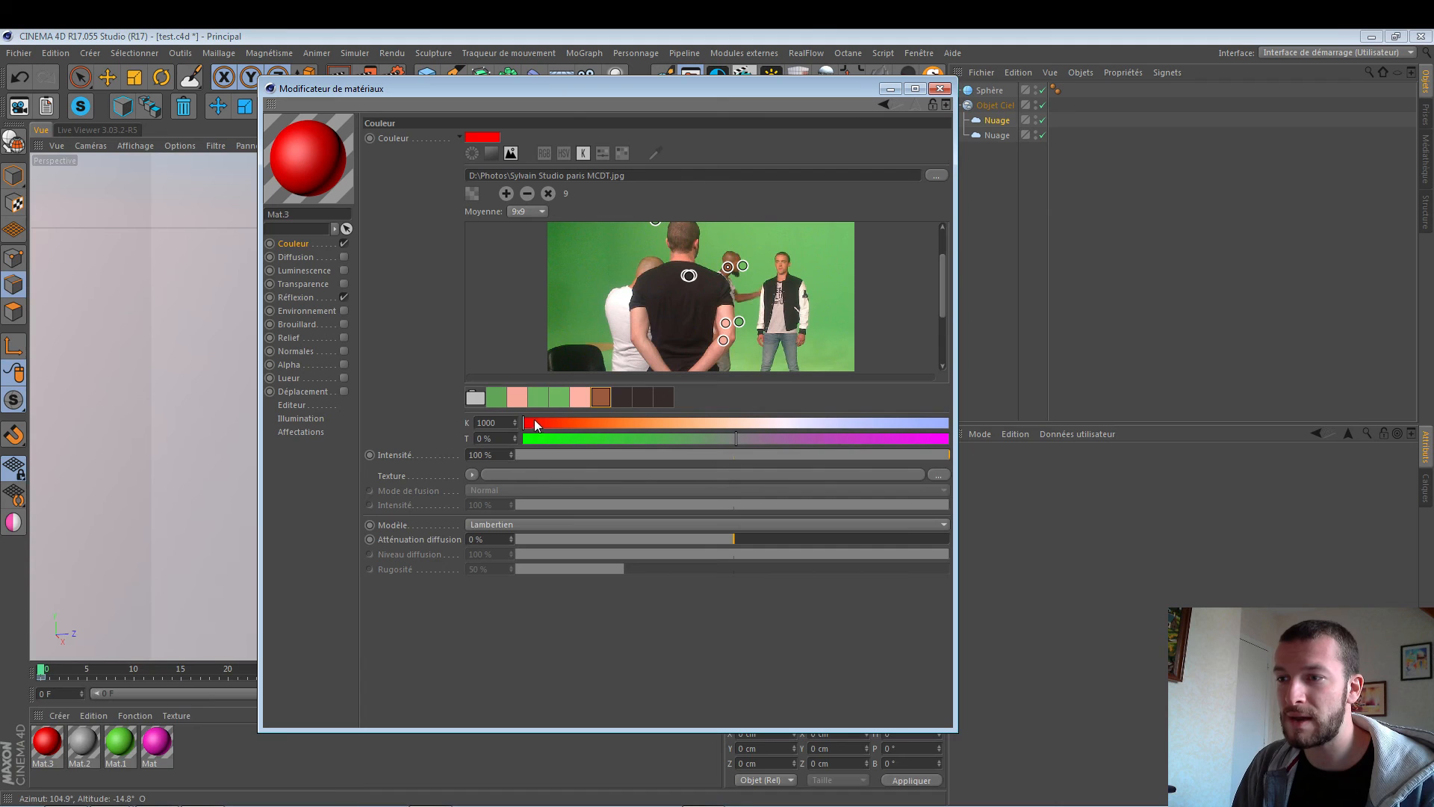
{"action": "left_click_drag", "start_coordinate": [531, 419], "coordinate": [526, 422]}
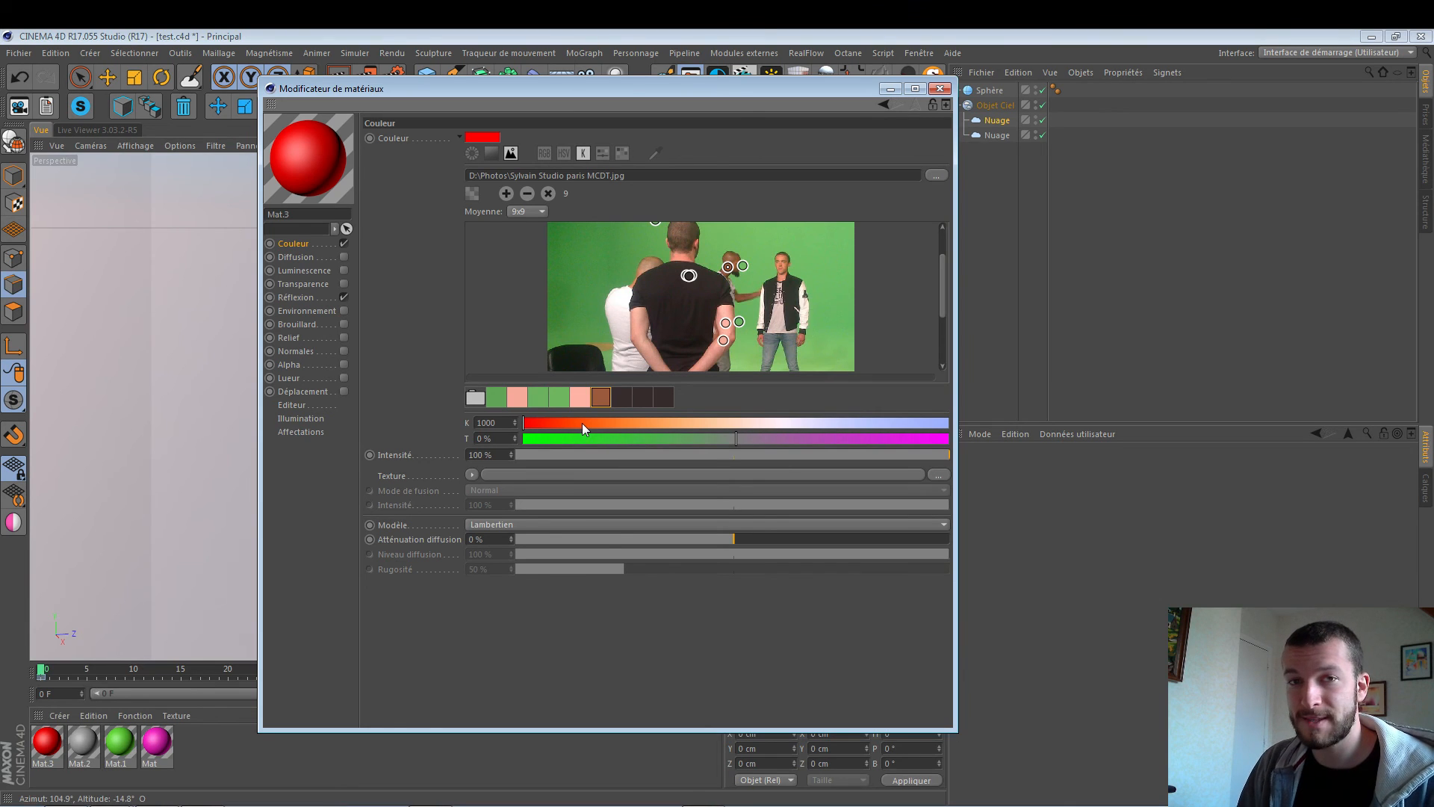
{"action": "left_click_drag", "start_coordinate": [581, 422], "coordinate": [951, 422]}
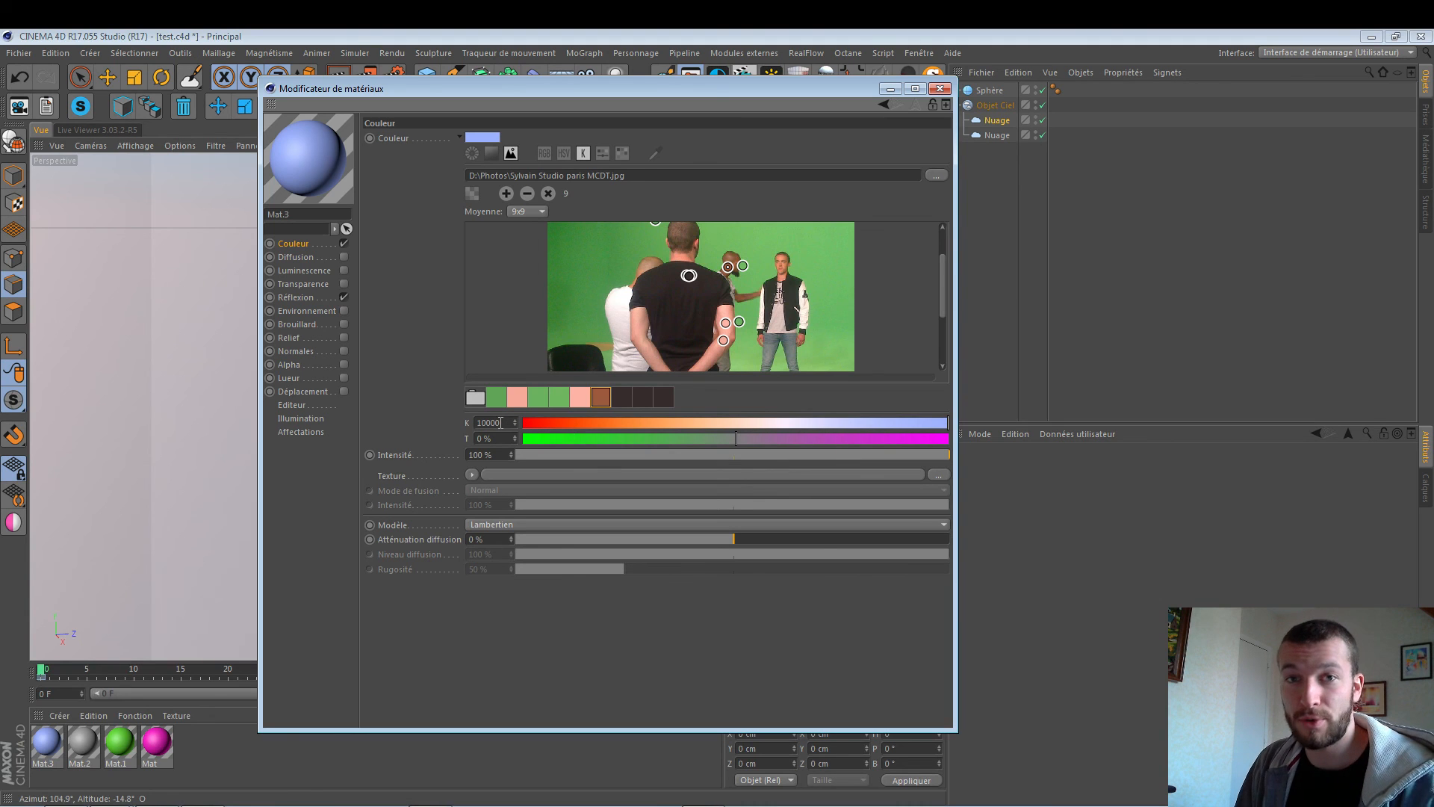
{"action": "left_click_drag", "start_coordinate": [521, 423], "coordinate": [738, 419]}
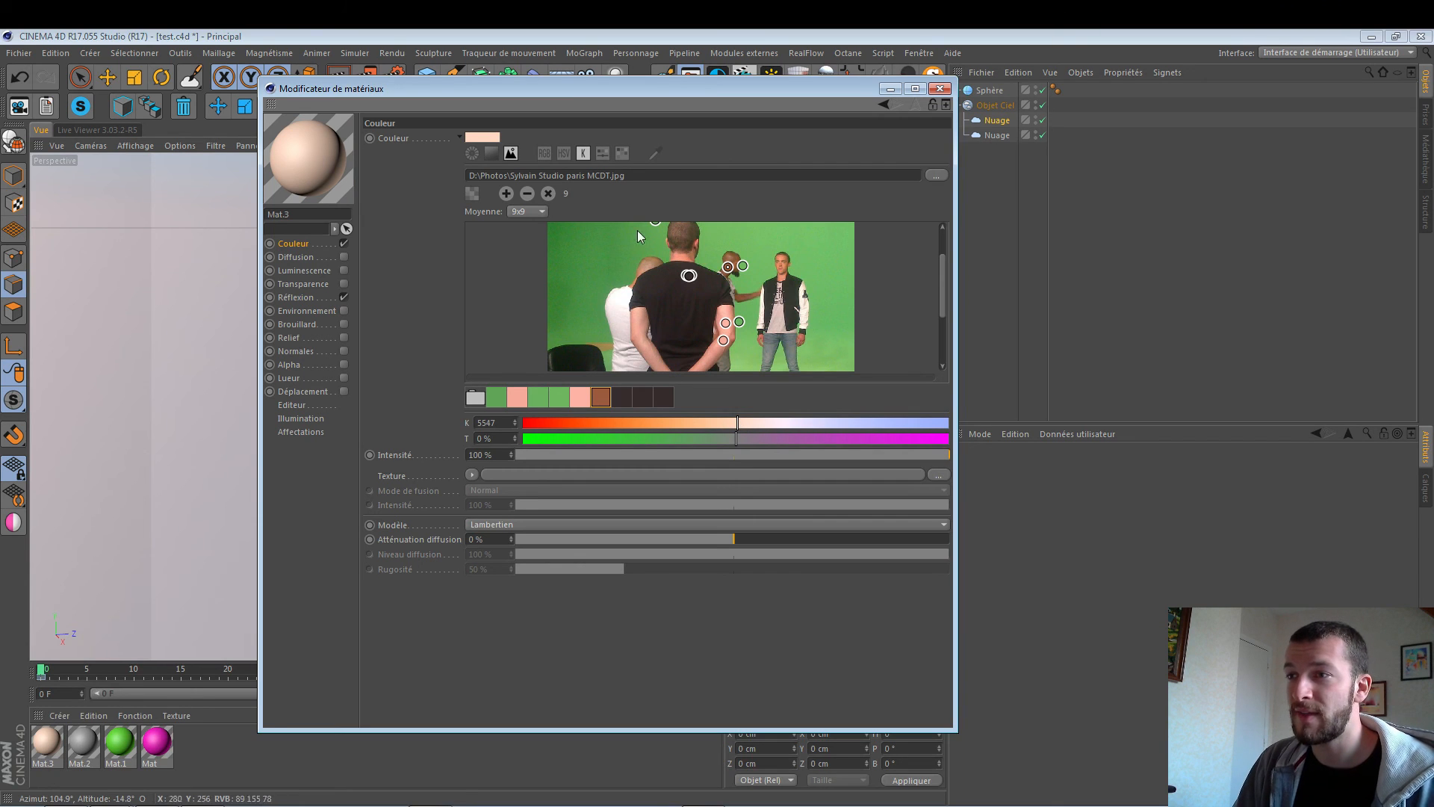
Try temperatures of 8974 K and 4726 K, compare with the sampled pink skin tone, and set the temperature to 4947 K.
{"action": "left_click", "coordinate": [583, 153]}
{"action": "left_click", "coordinate": [583, 154]}
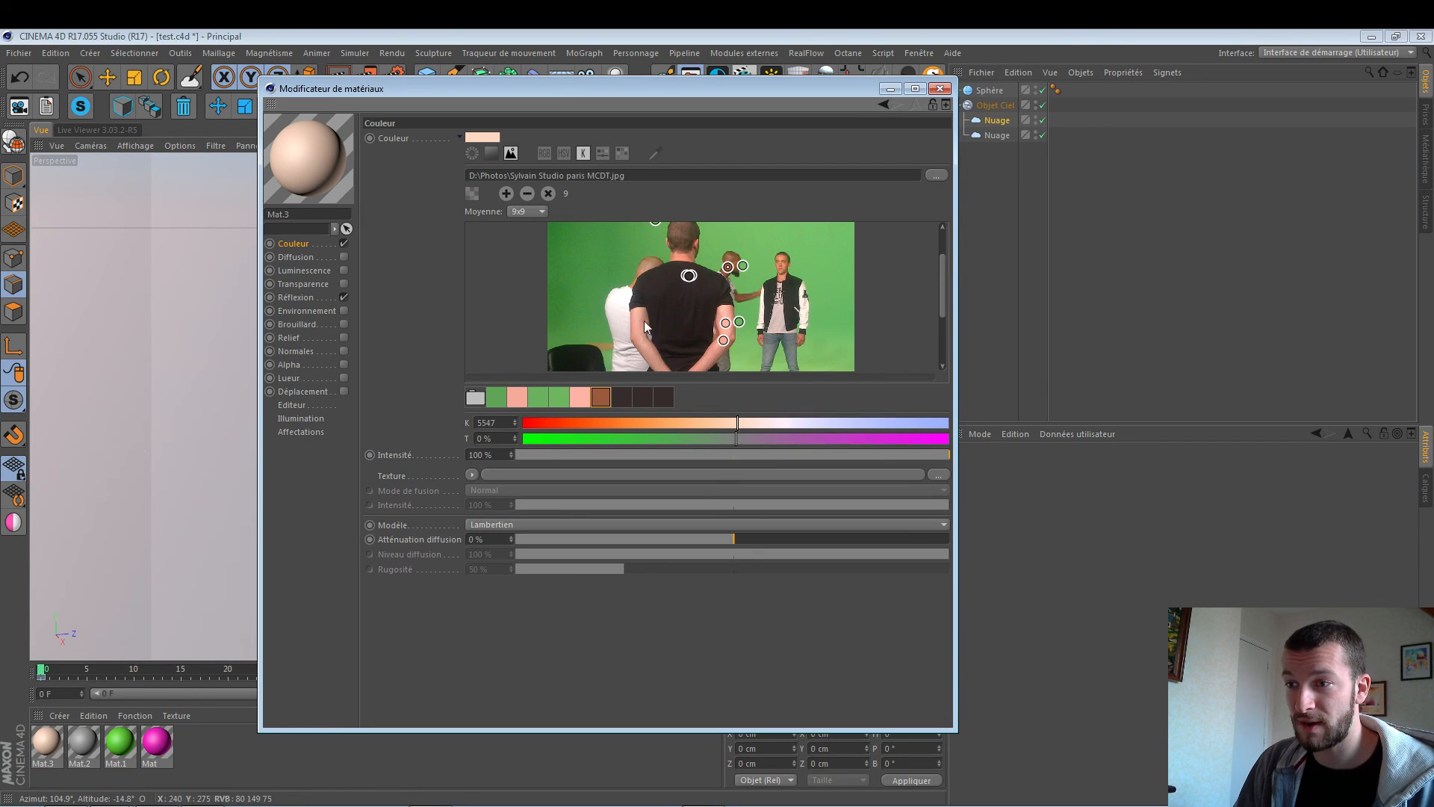
{"action": "left_click_drag", "start_coordinate": [737, 423], "coordinate": [897, 422]}
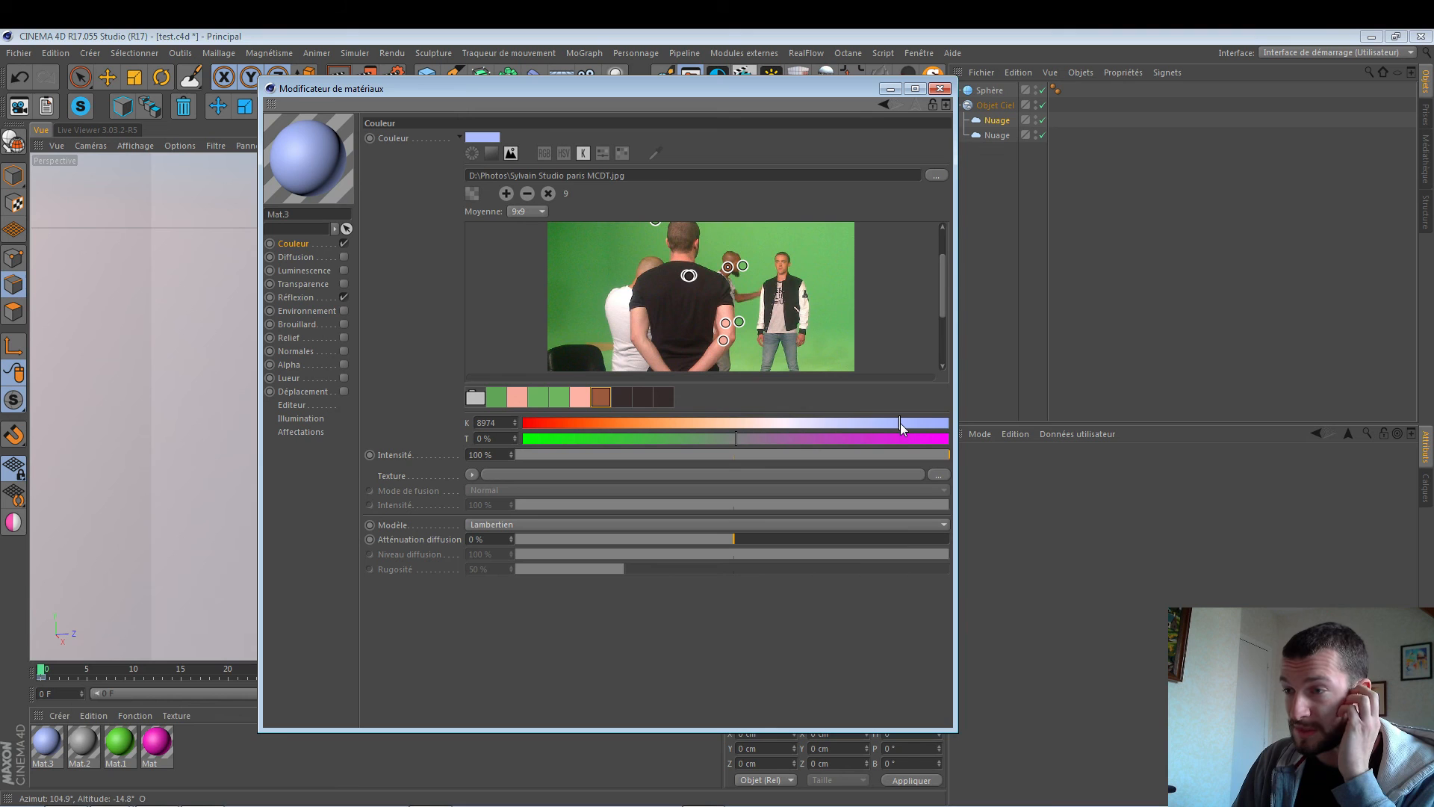
{"action": "left_click_drag", "start_coordinate": [663, 424], "coordinate": [695, 422]}
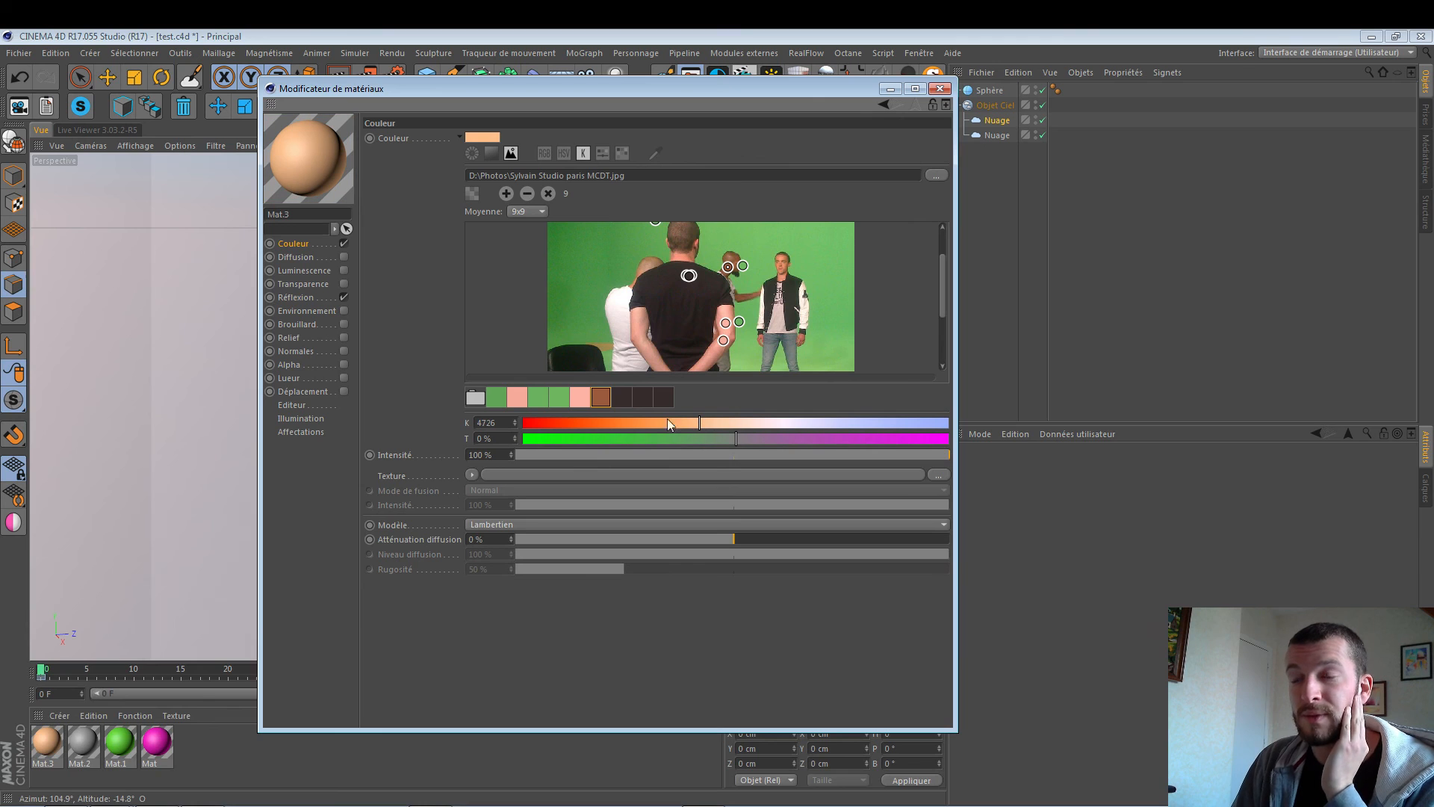
{"action": "left_click", "coordinate": [582, 400]}
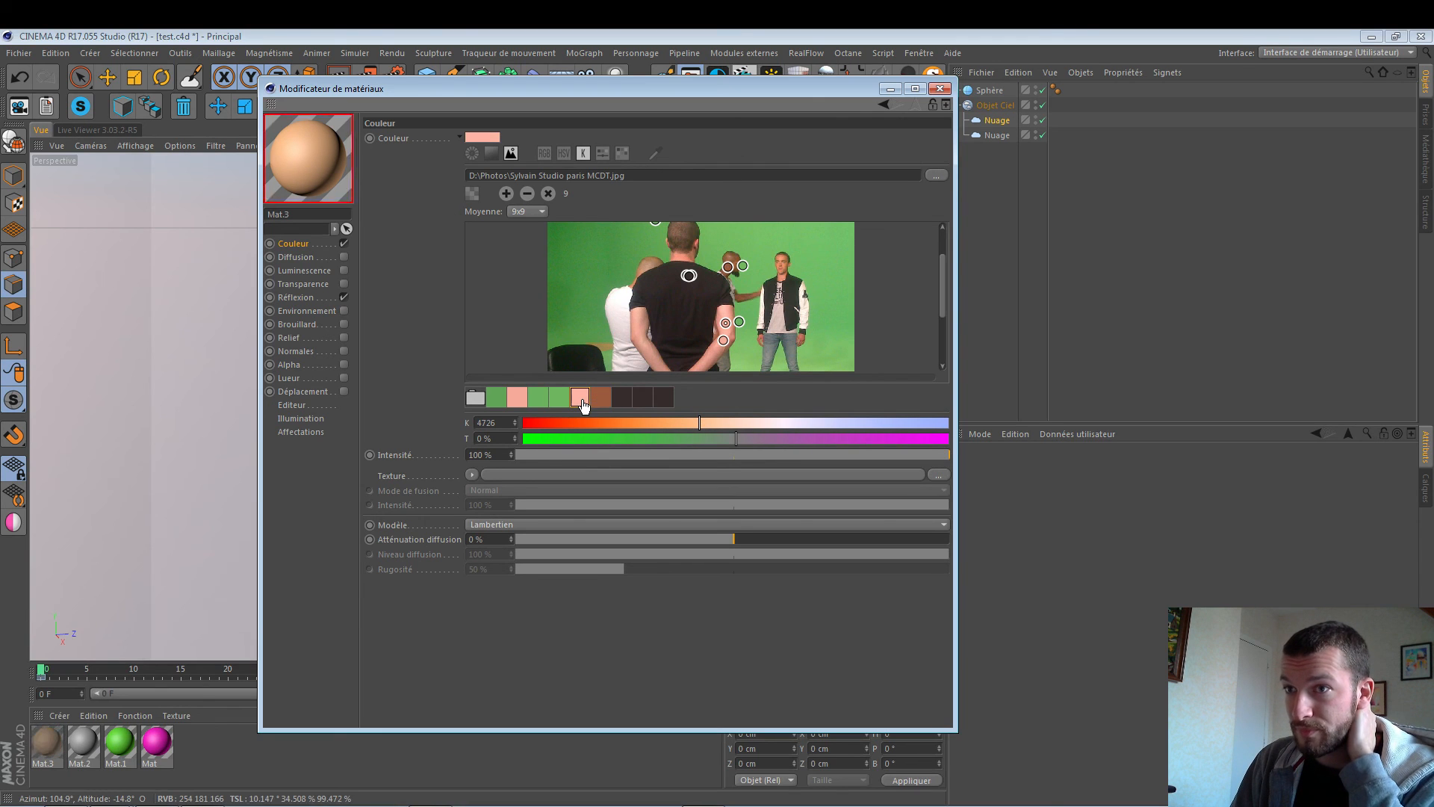
{"action": "left_click_drag", "start_coordinate": [689, 424], "coordinate": [710, 427]}
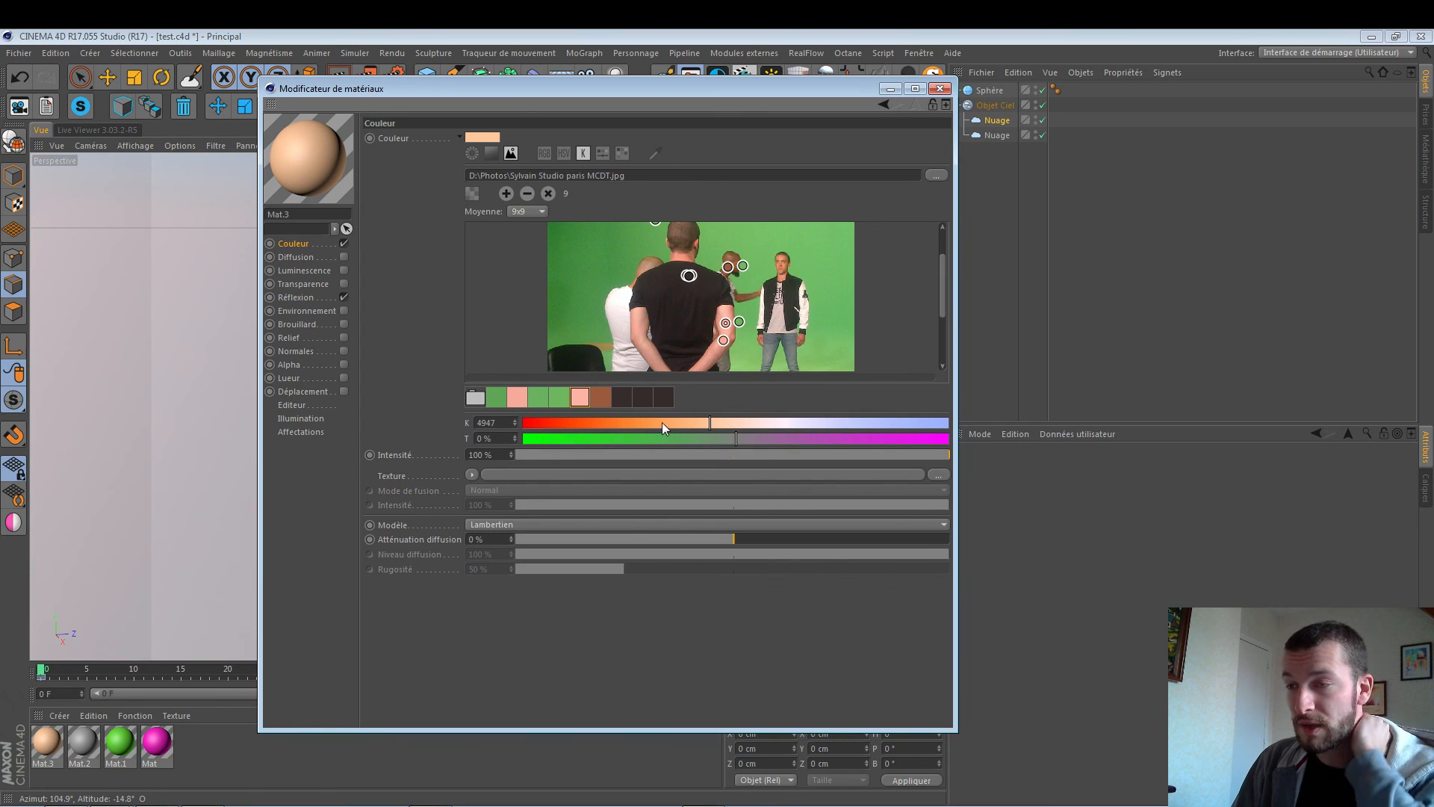
Pick a peach tone on the colour wheel, then set hue 167°, saturation 54% and lightness 78% in TSL mode.
{"action": "left_click", "coordinate": [472, 153]}
{"action": "mouse_move", "coordinate": [551, 255]}
{"action": "left_mouse_down"}
{"action": "mouse_move", "coordinate": [537, 254]}
{"action": "mouse_move", "coordinate": [555, 268]}
{"action": "left_mouse_up"}
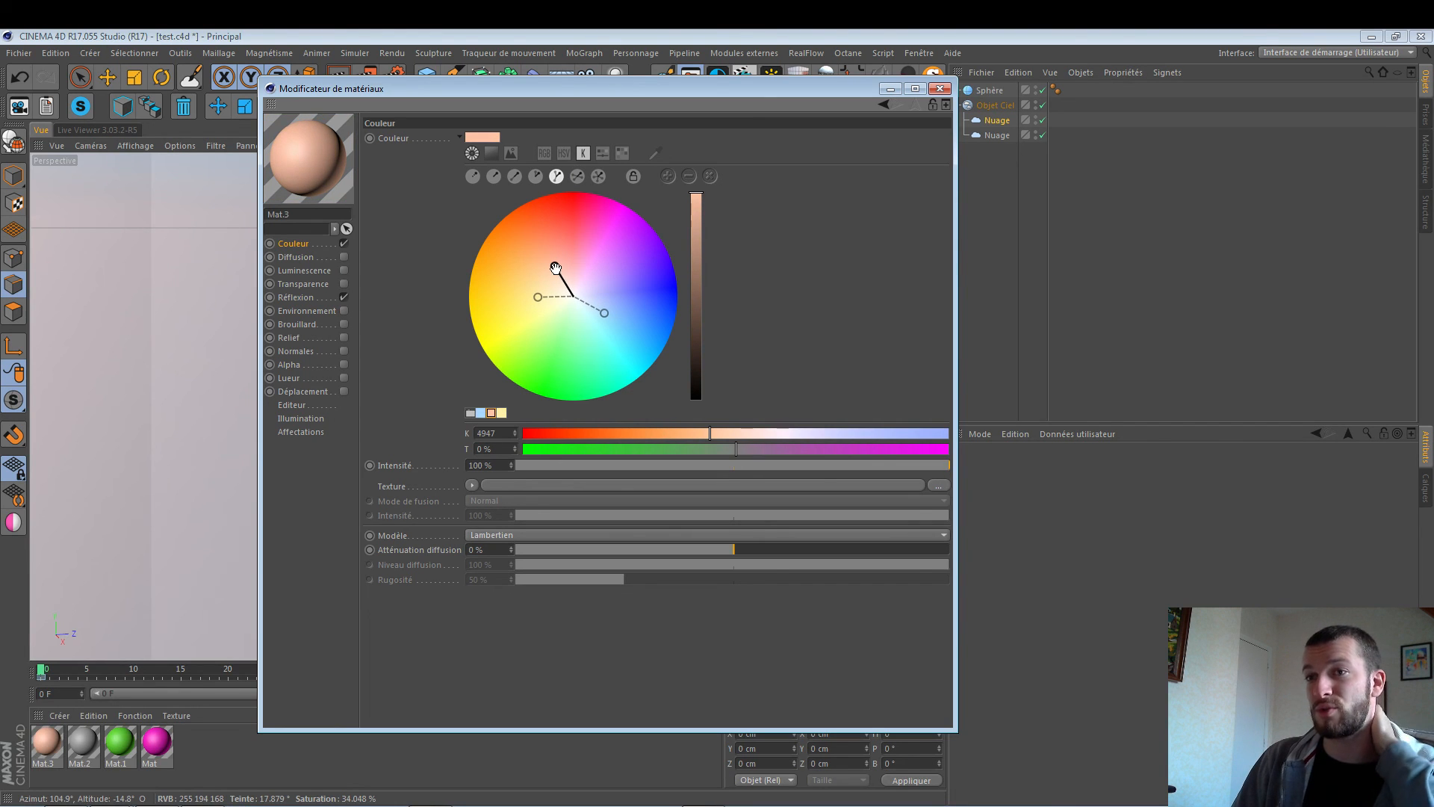
{"action": "left_click", "coordinate": [564, 153]}
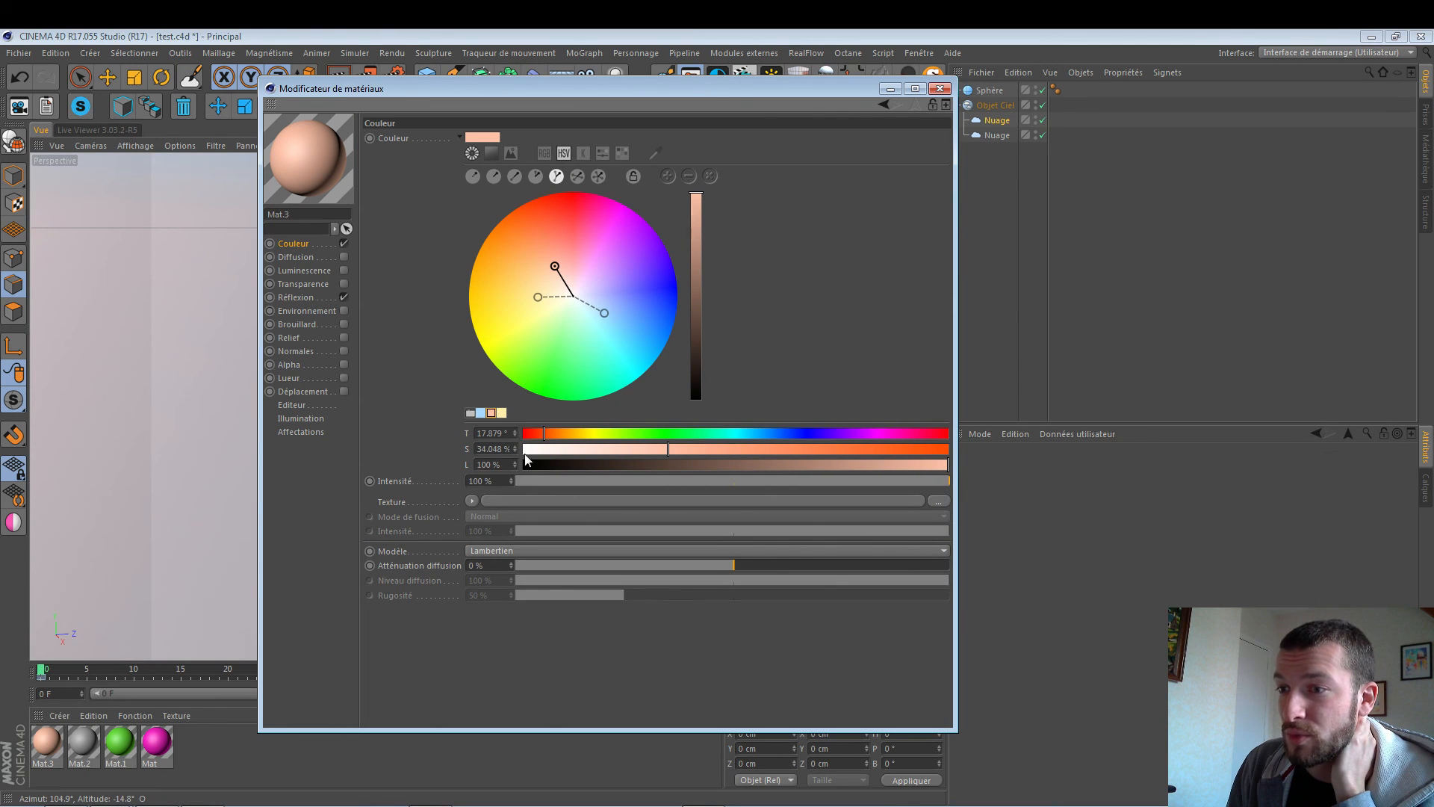
{"action": "left_click_drag", "start_coordinate": [543, 433], "coordinate": [856, 465]}
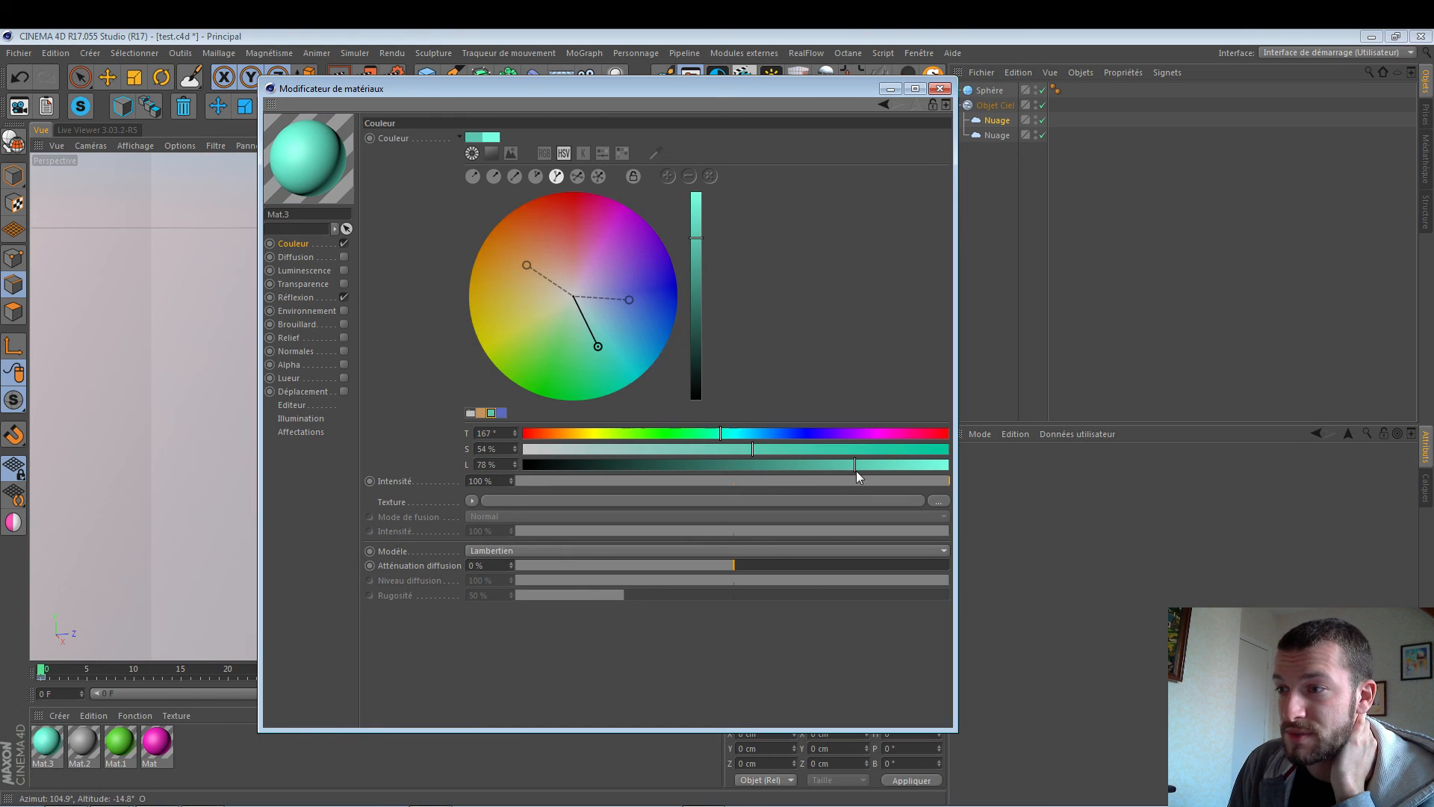
Switch to RGB values and adjust the material colour to a green of red 20, green 171 and blue 75.
{"action": "left_click", "coordinate": [544, 153]}
{"action": "left_click_drag", "start_coordinate": [670, 434], "coordinate": [634, 464]}
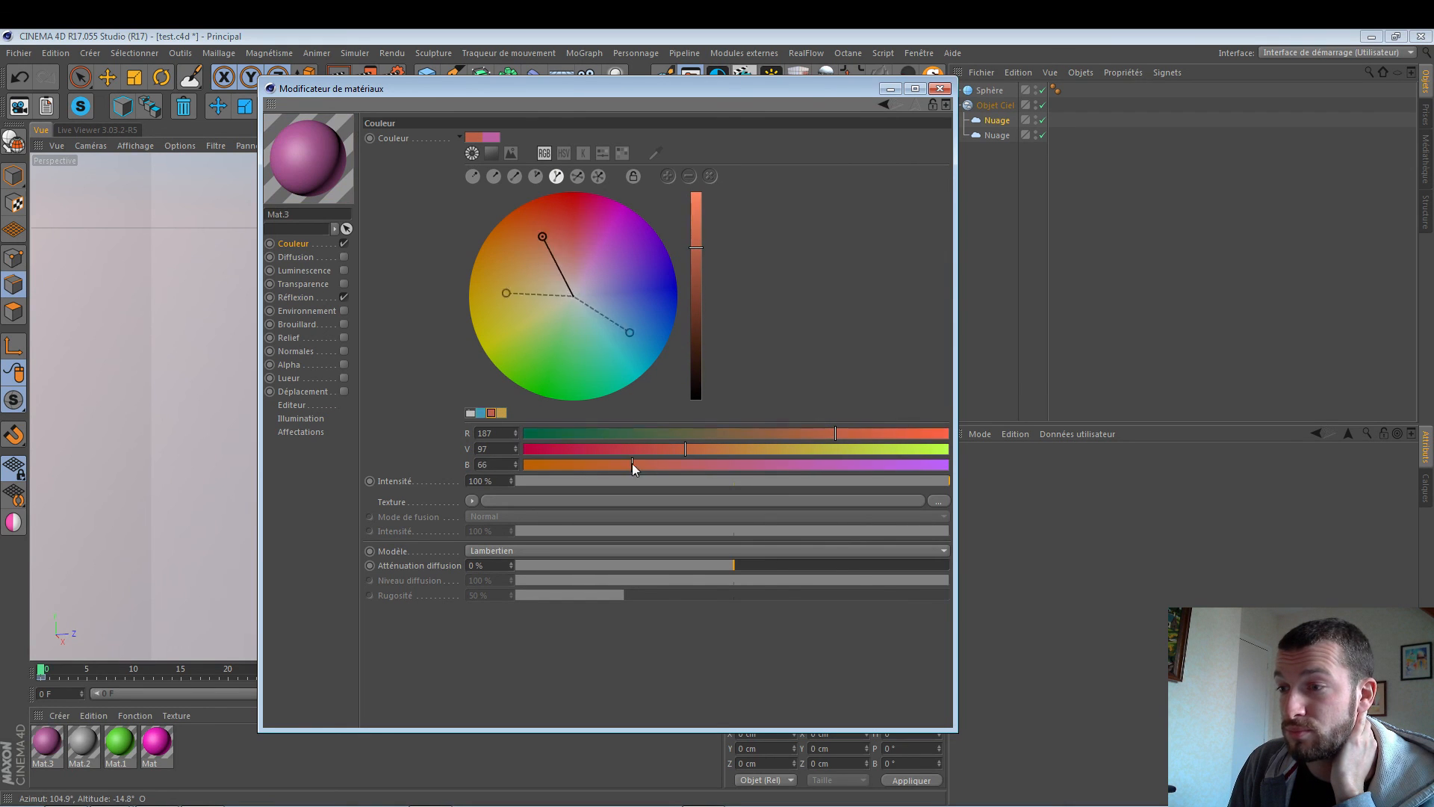
{"action": "left_click_drag", "start_coordinate": [850, 435], "coordinate": [557, 432]}
{"action": "left_click_drag", "start_coordinate": [683, 449], "coordinate": [758, 452]}
{"action": "mouse_move", "coordinate": [777, 464]}
{"action": "left_mouse_down"}
{"action": "mouse_move", "coordinate": [832, 462]}
{"action": "mouse_move", "coordinate": [778, 463]}
{"action": "left_mouse_up"}
{"action": "left_click_drag", "start_coordinate": [791, 449], "coordinate": [724, 452]}
{"action": "left_click_drag", "start_coordinate": [724, 460], "coordinate": [649, 461]}
{"action": "left_click_drag", "start_coordinate": [648, 451], "coordinate": [808, 449]}
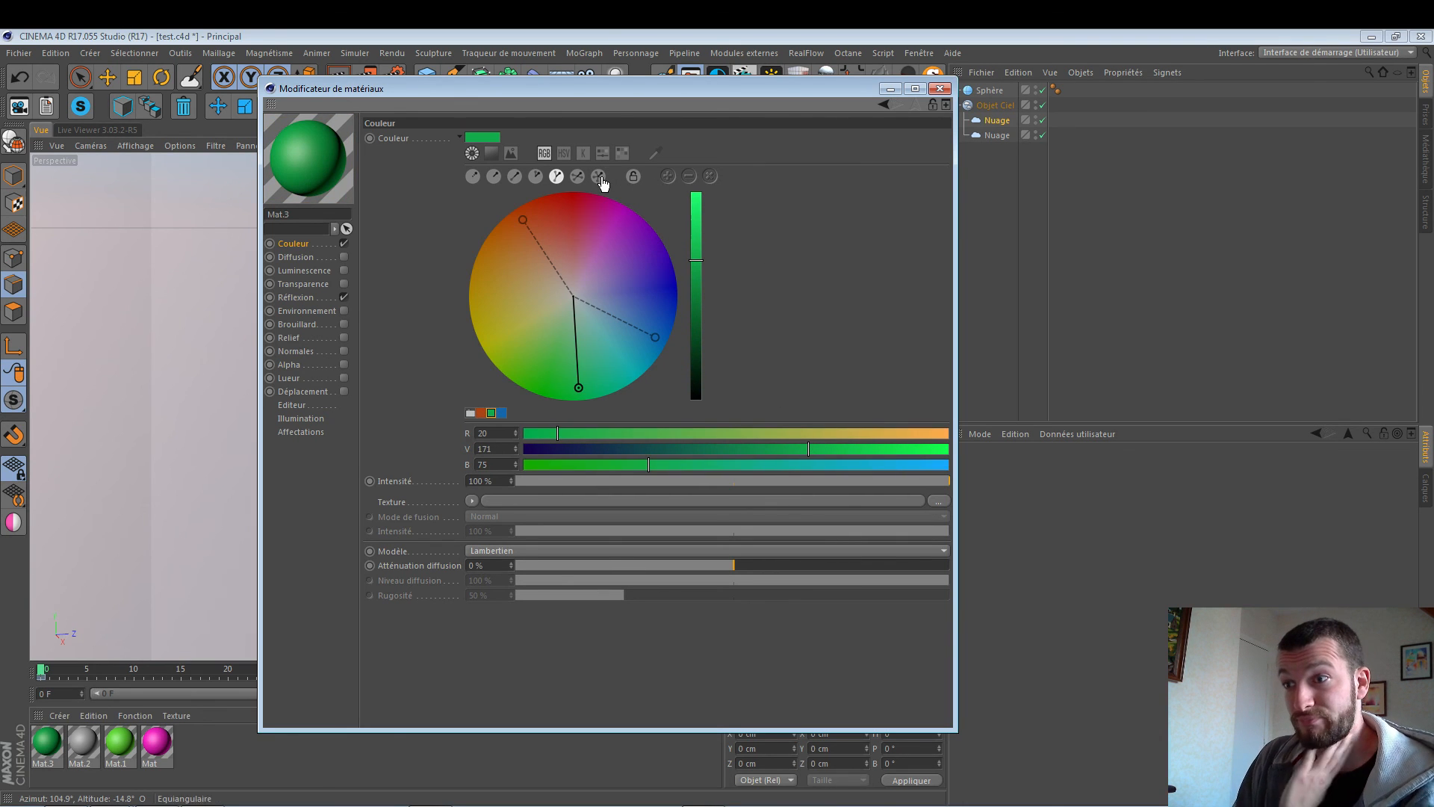
Show the colour mixer and replace it with the colour swatches beneath the colour wheel.
{"action": "left_click", "coordinate": [602, 153]}
{"action": "left_click", "coordinate": [623, 155]}
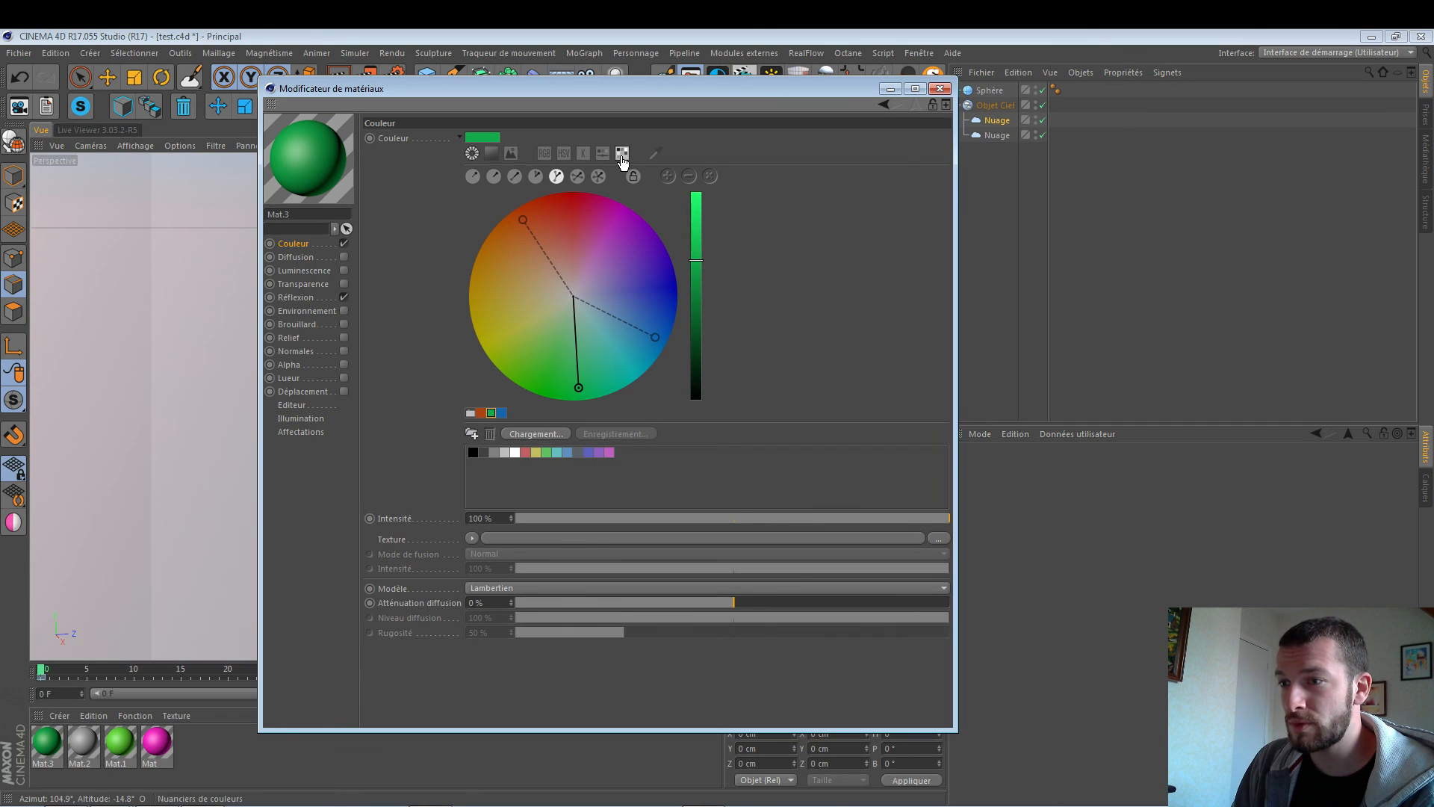
Show the colour spectrum with the swatches and return to the colour wheel.
{"action": "left_click", "coordinate": [499, 155]}
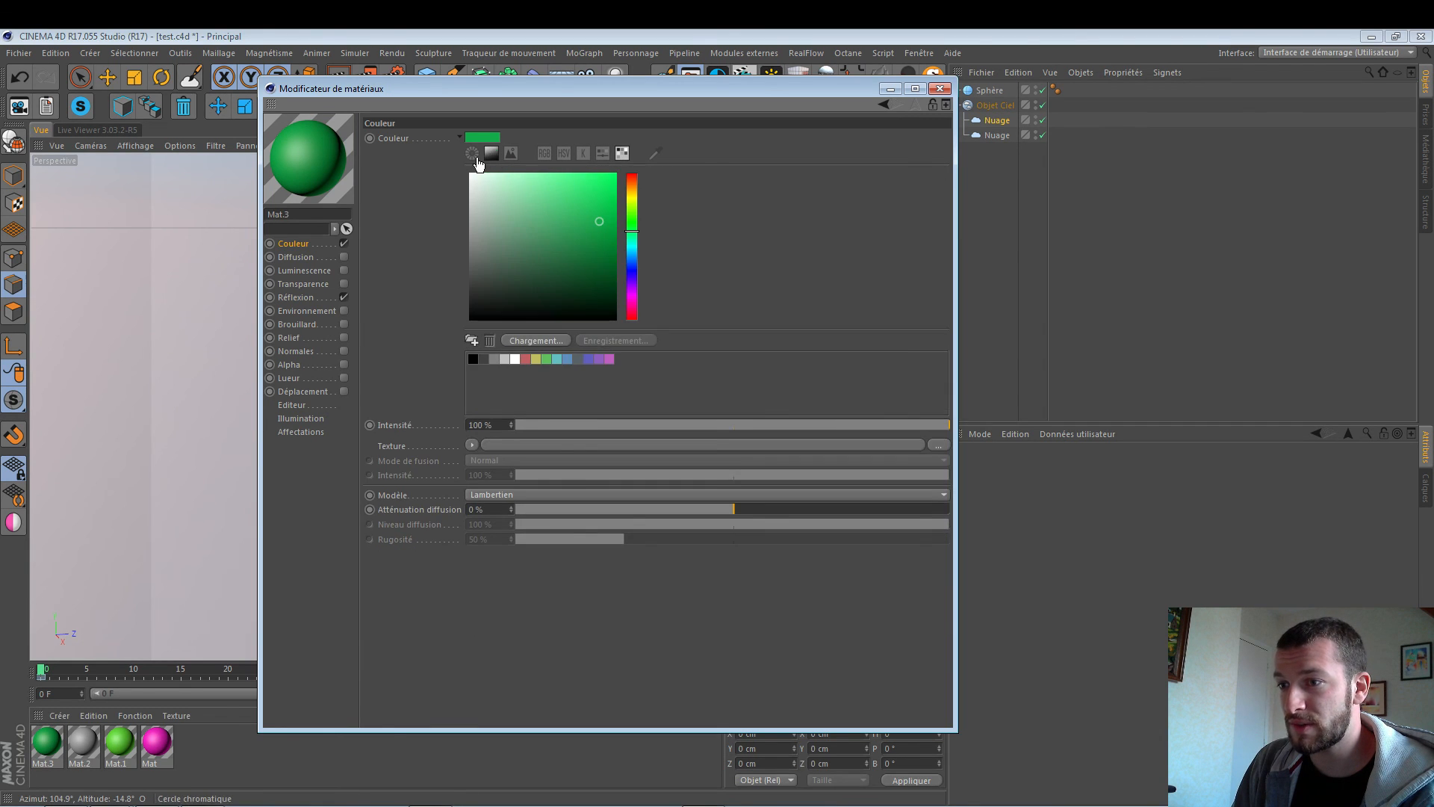
{"action": "left_click", "coordinate": [471, 153]}
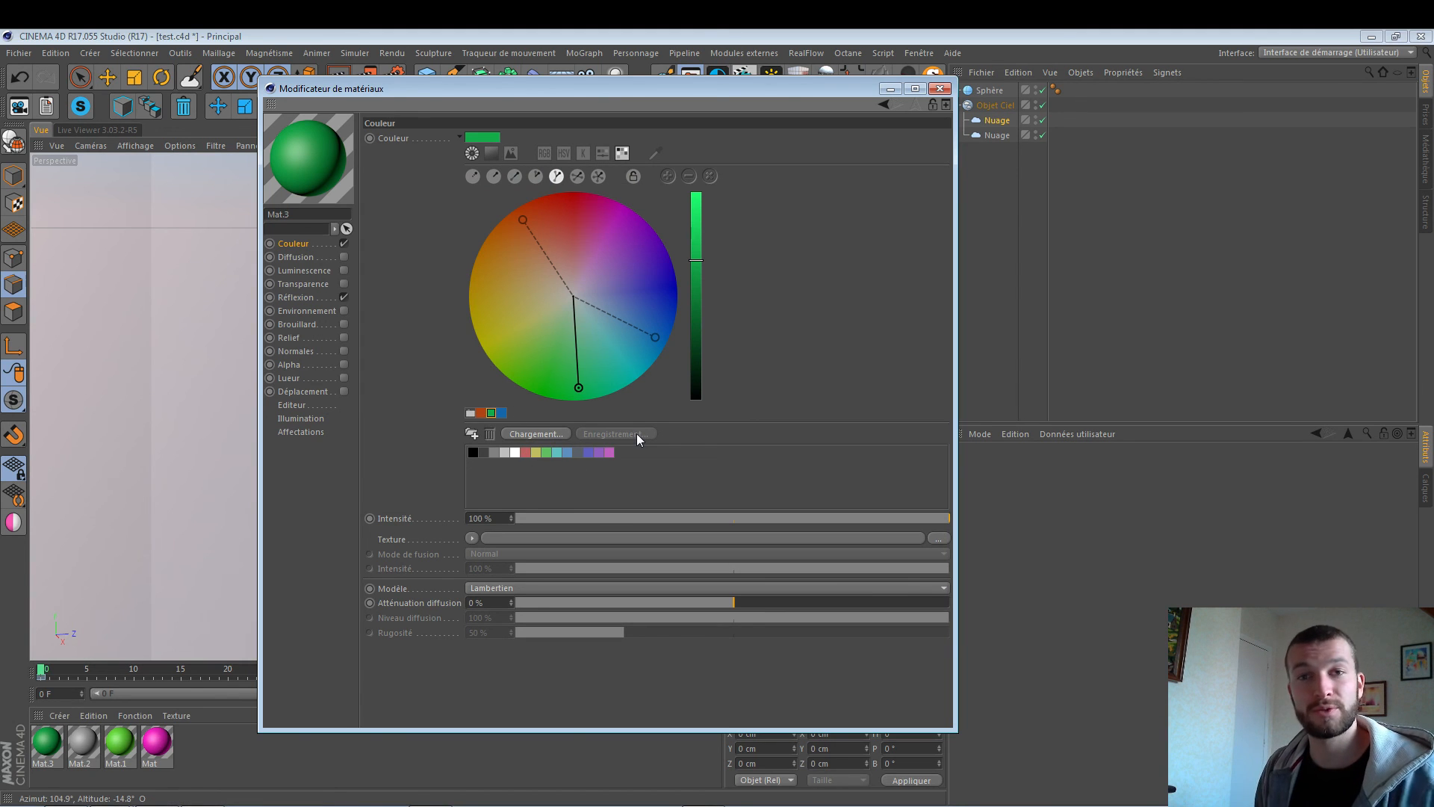
Create a new project with a new material, load the "test 11" swatch preset into its colour settings and close the material editor.
{"action": "key", "text": "ctrl+n"}
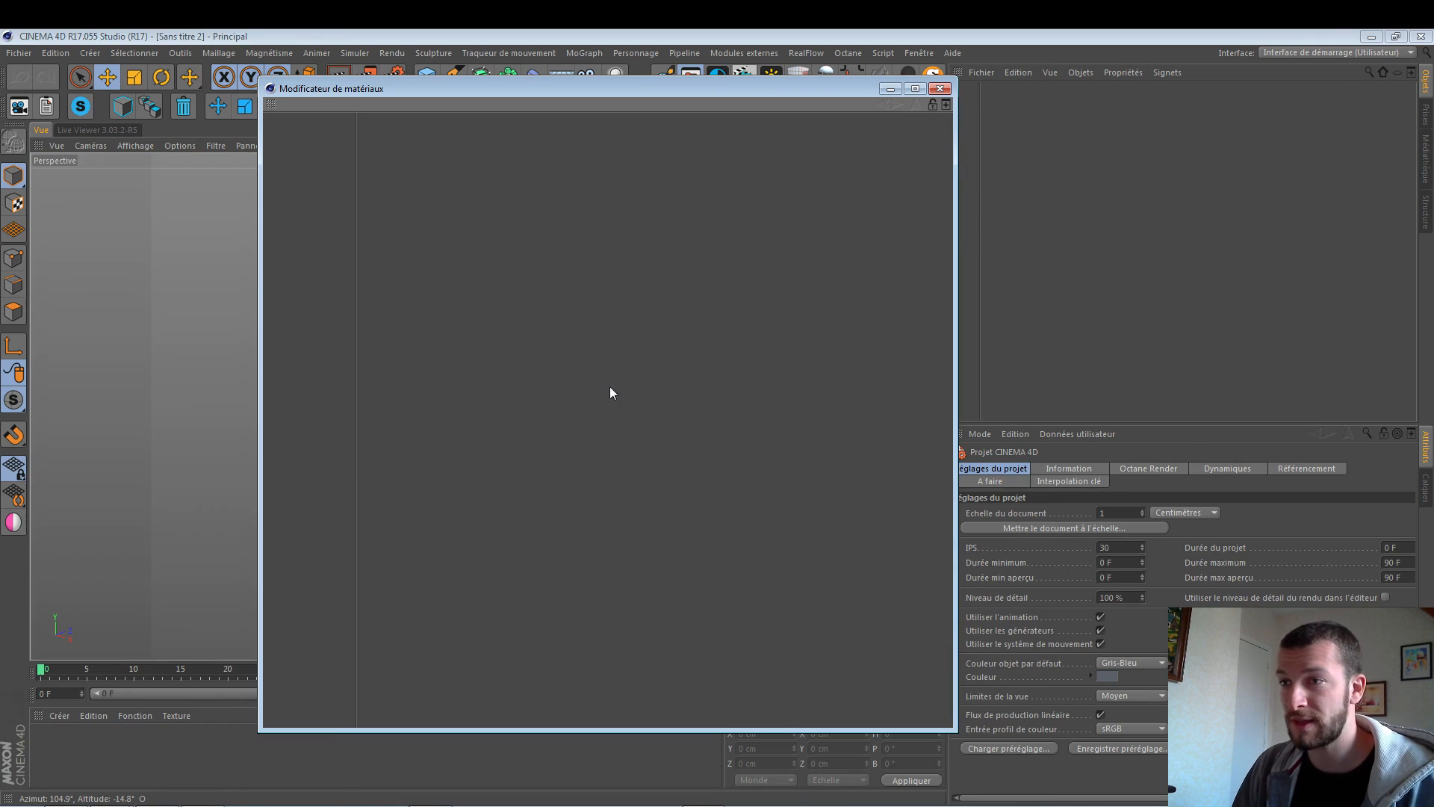
{"action": "double_click", "coordinate": [105, 755]}
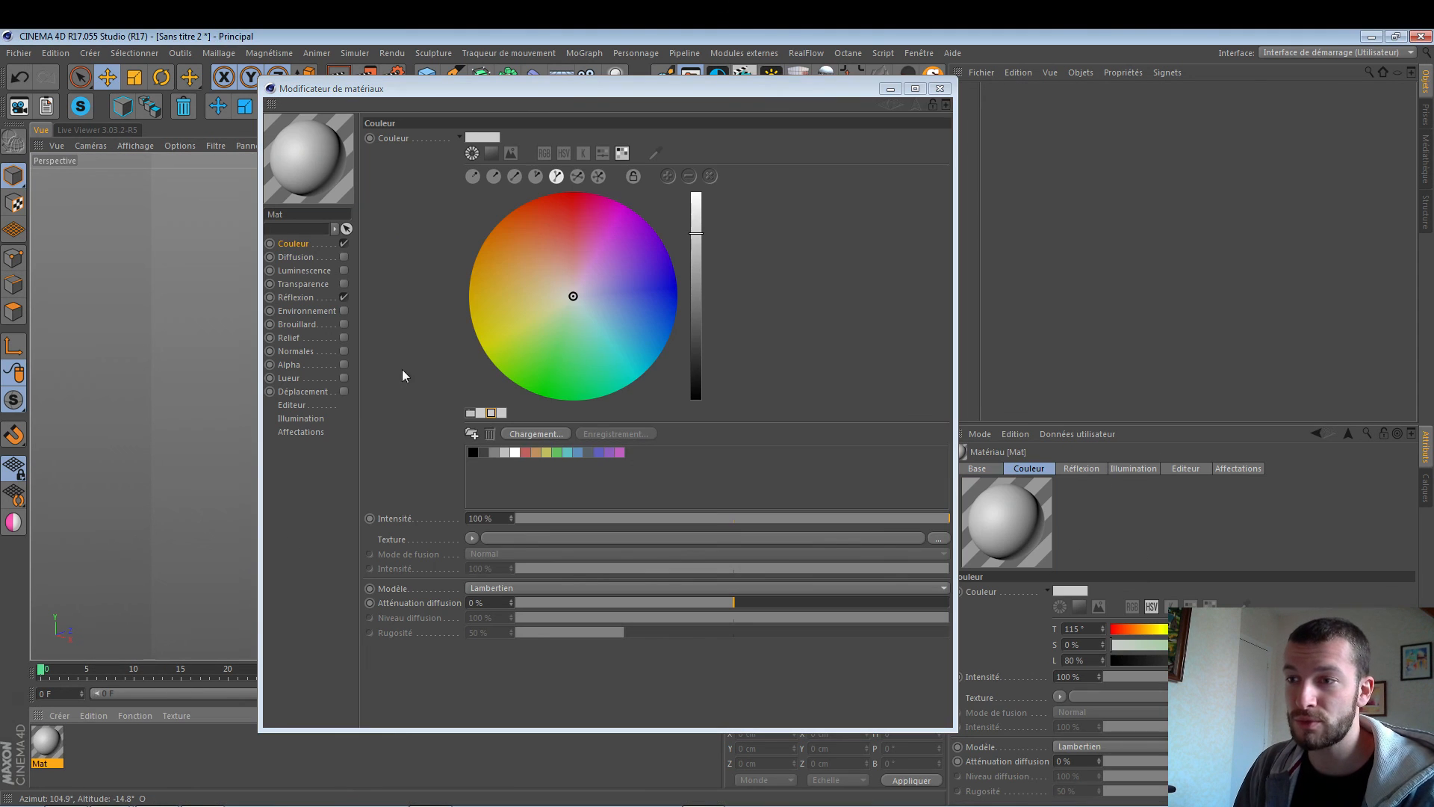
{"action": "left_click", "coordinate": [531, 433]}
{"action": "scroll", "coordinate": [642, 448], "scroll_direction": "down", "scroll_amount": 3}
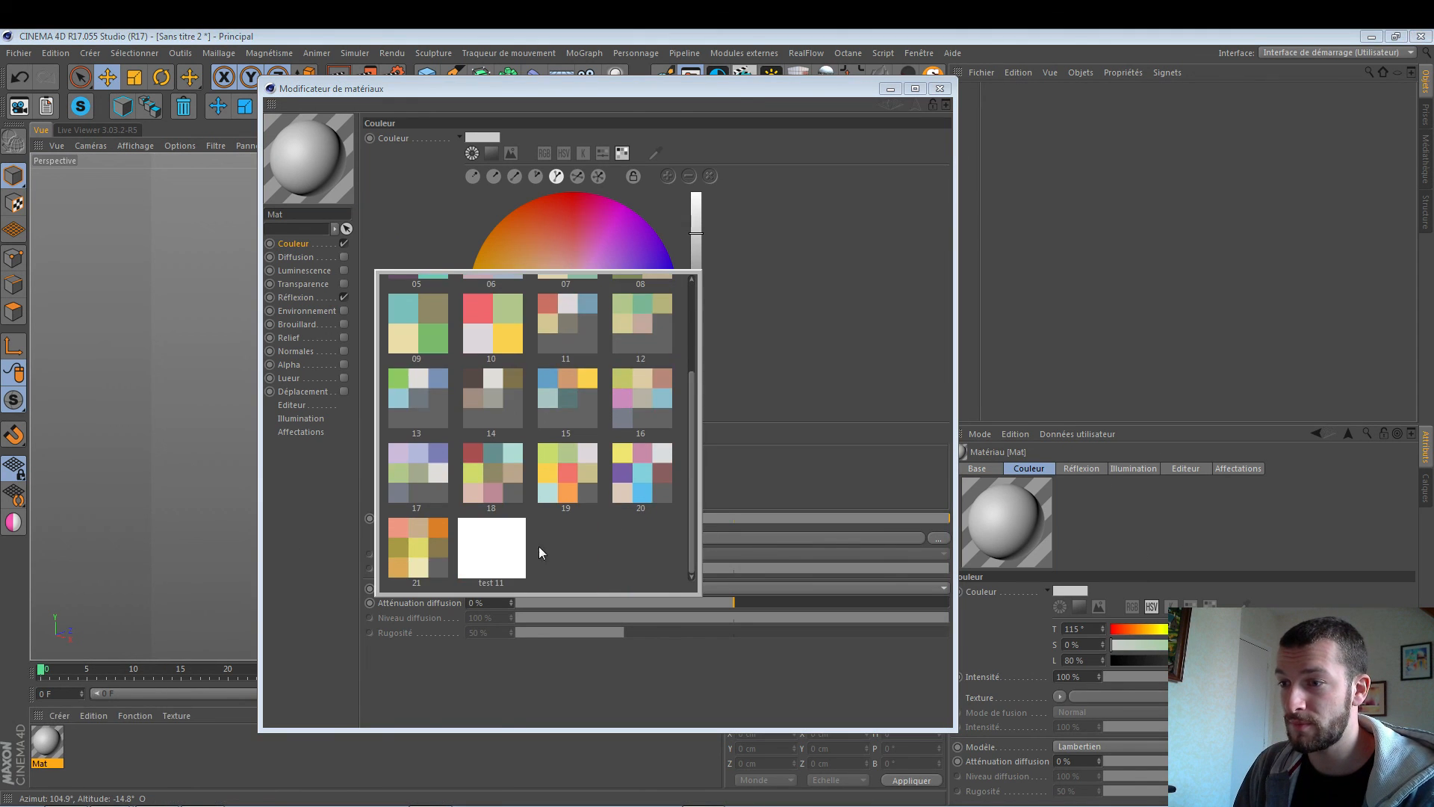
{"action": "left_click", "coordinate": [491, 550]}
{"action": "scroll", "coordinate": [699, 486], "scroll_direction": "down", "scroll_amount": 1}
{"action": "scroll", "coordinate": [512, 478], "scroll_direction": "up", "scroll_amount": 1}
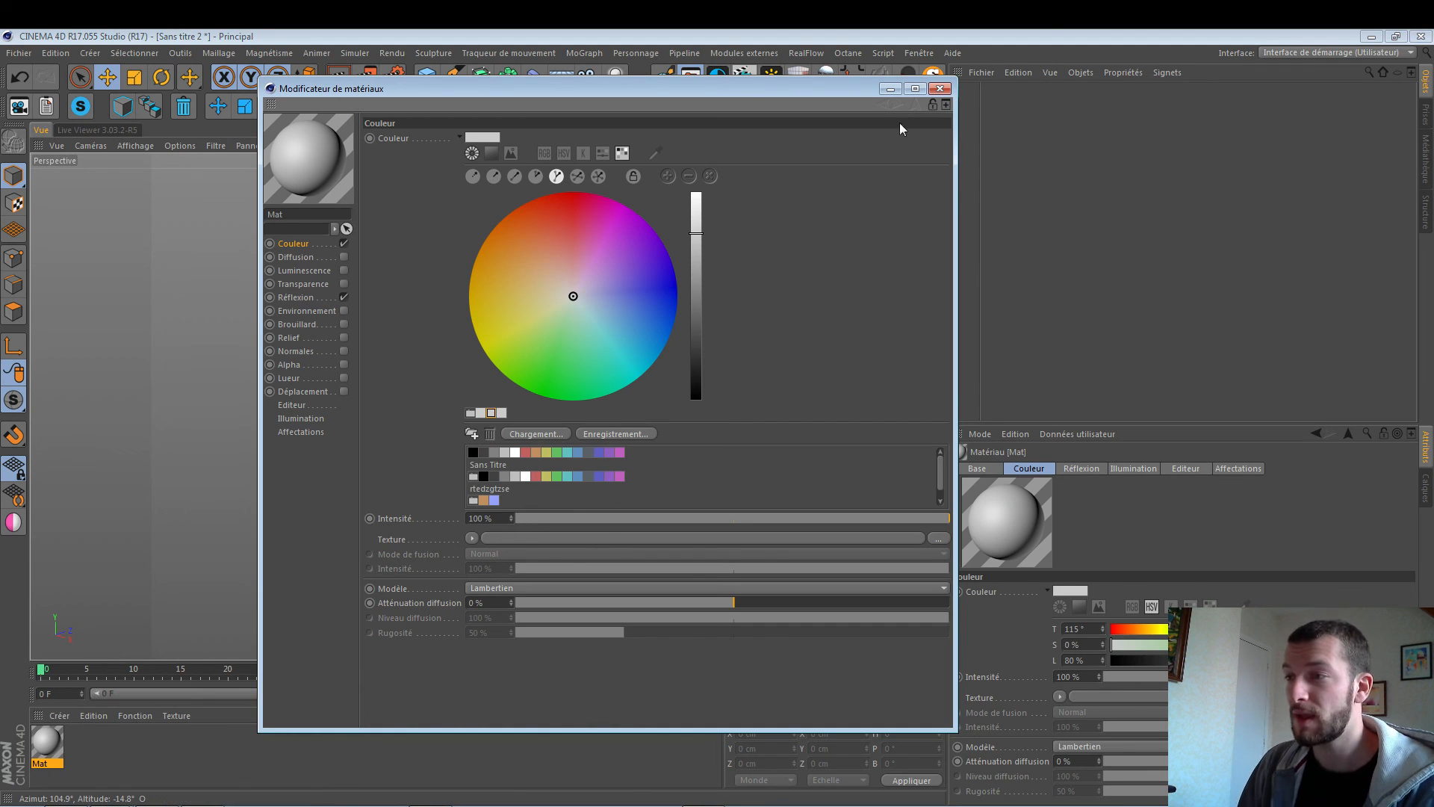
{"action": "left_click", "coordinate": [939, 88]}
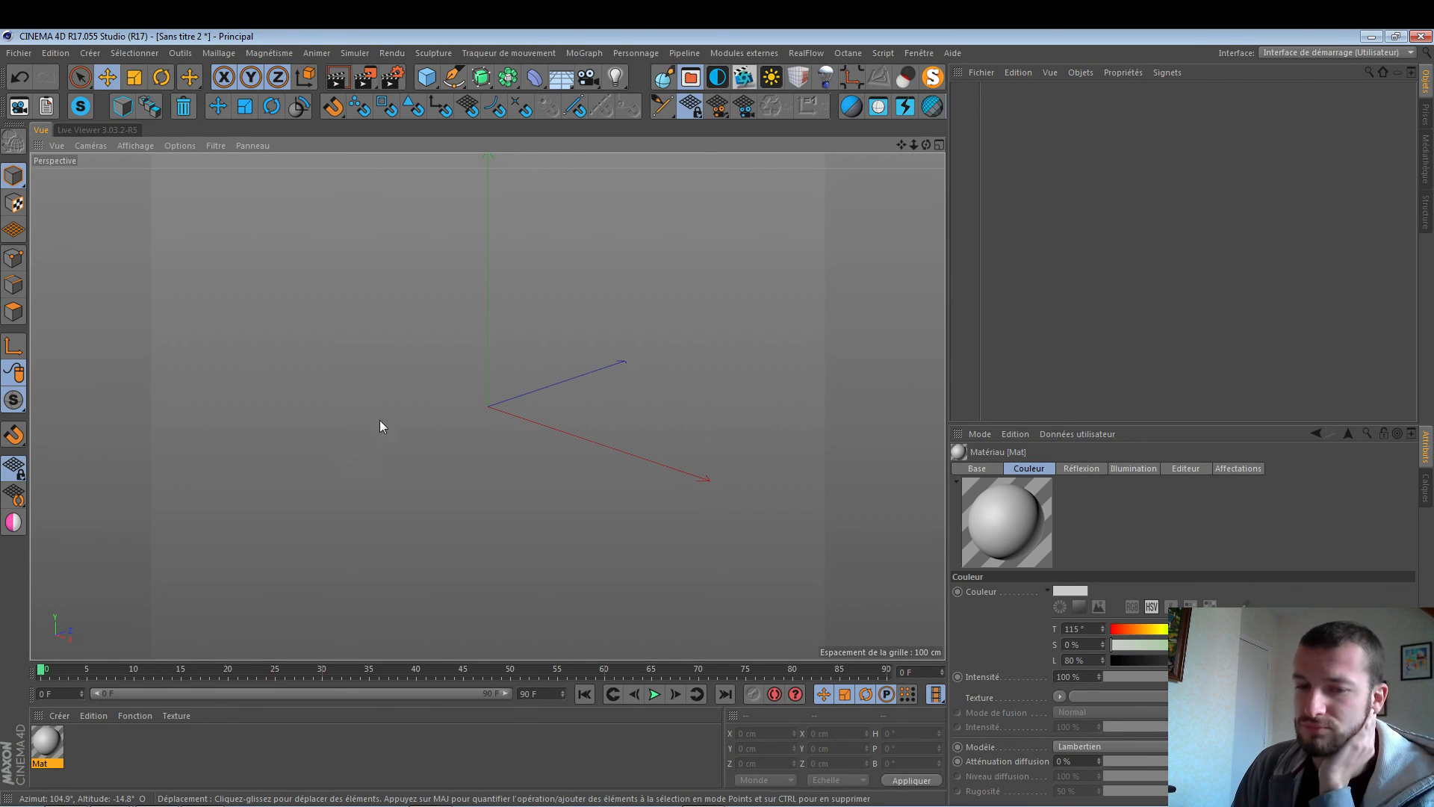
Switch to the web browser and present the Motion Designers Community Facebook group and the top of the mhsprod Instagram profile.
{"action": "left_click", "coordinate": [90, 803]}
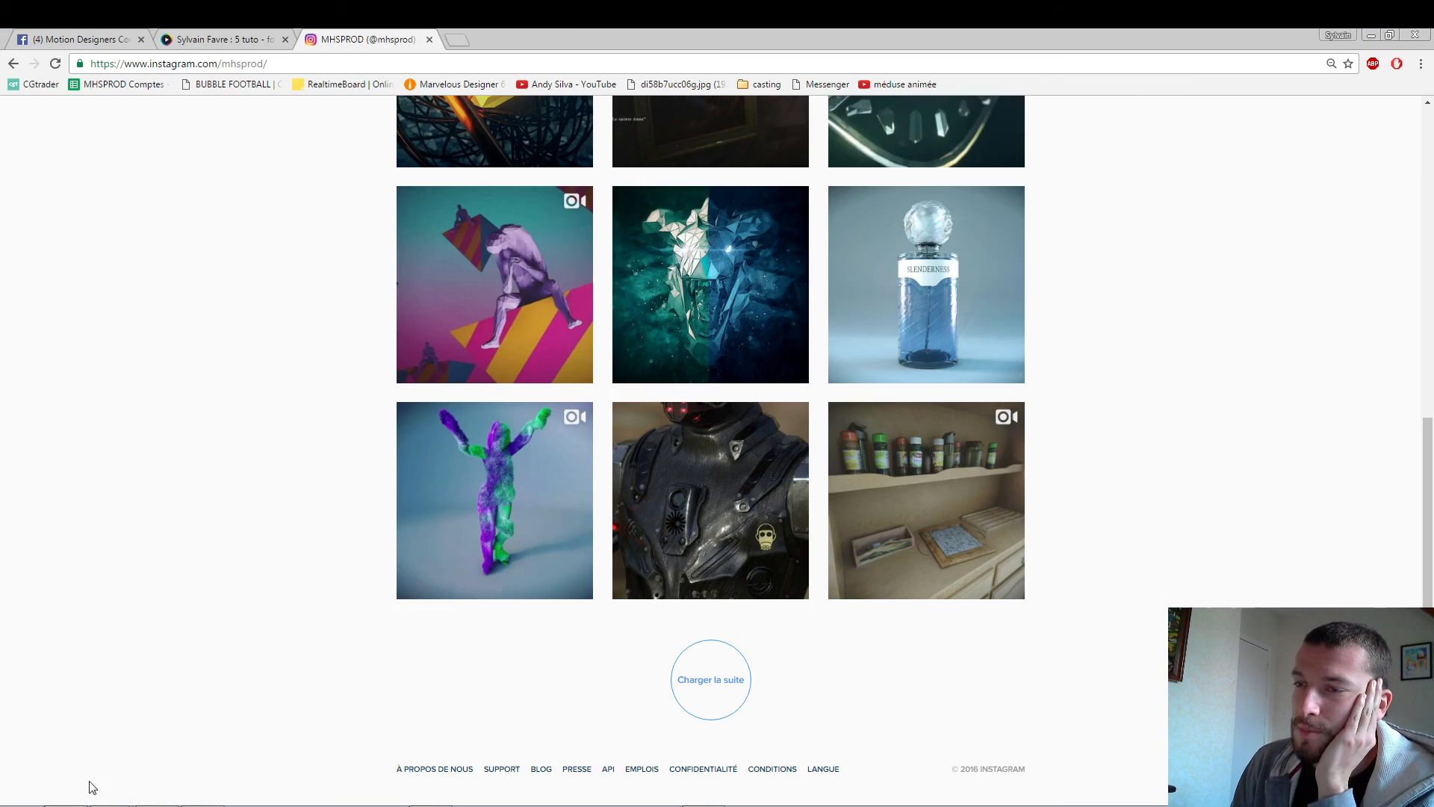
{"action": "left_click", "coordinate": [77, 39]}
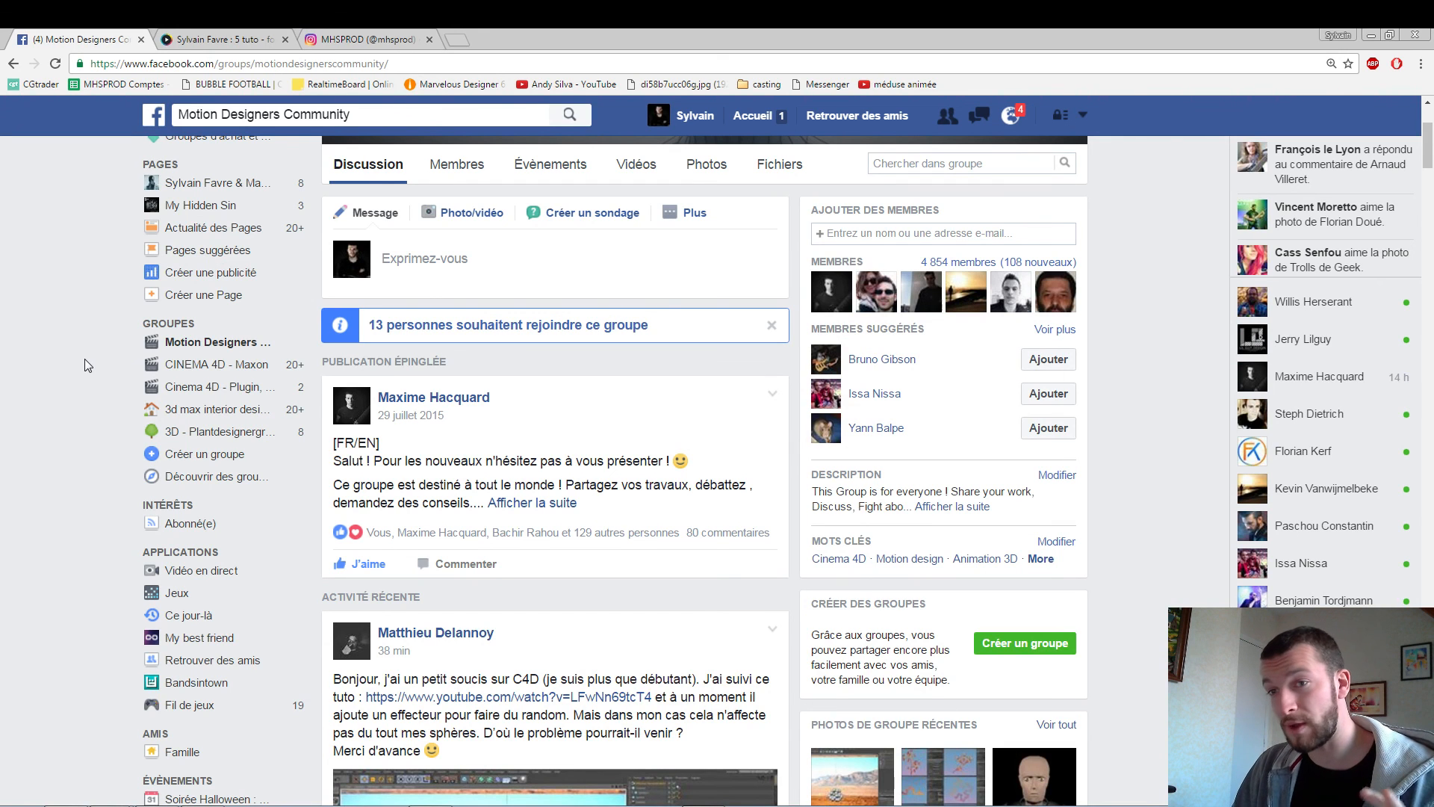
{"action": "scroll", "coordinate": [110, 372], "scroll_direction": "up", "scroll_amount": 3}
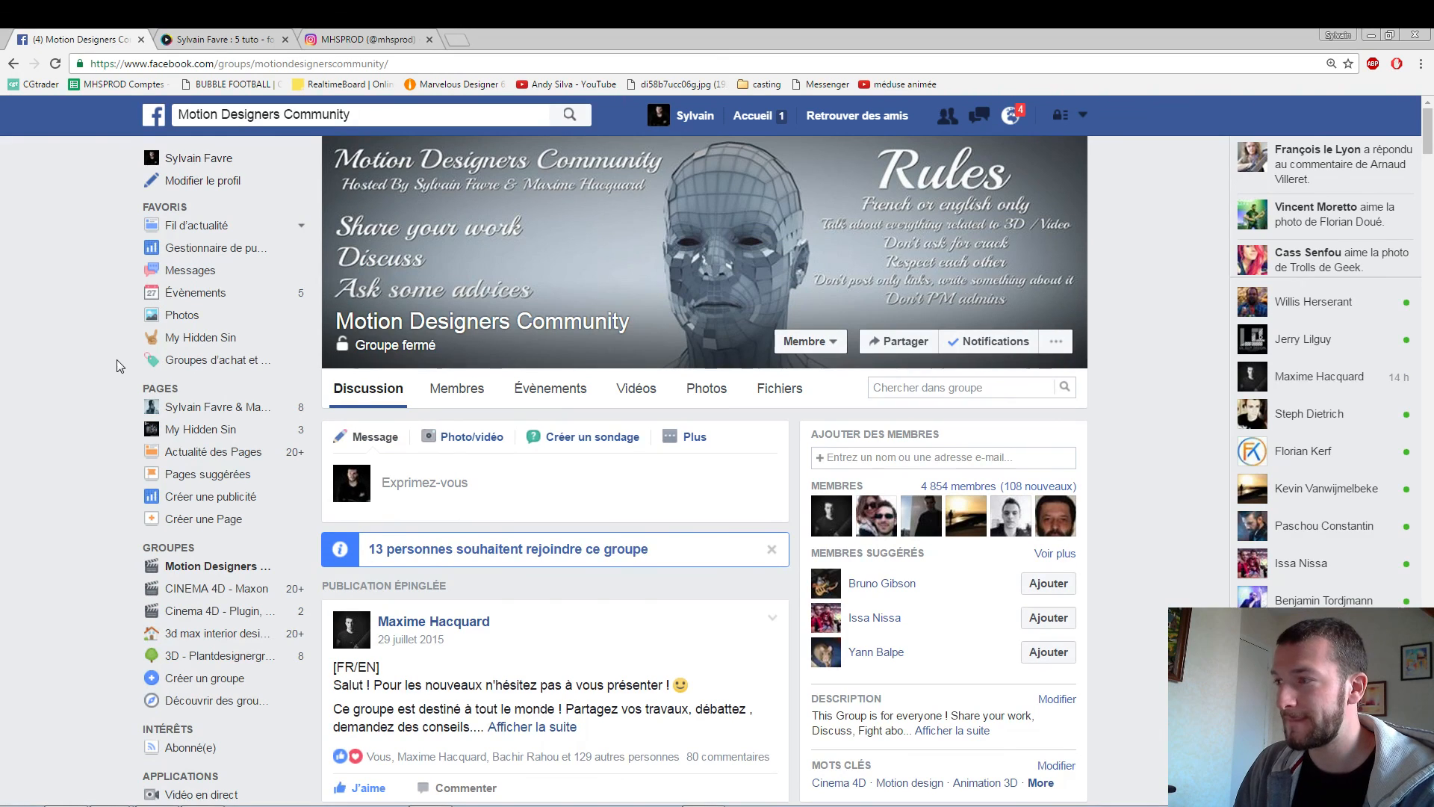
{"action": "scroll", "coordinate": [116, 360], "scroll_direction": "down", "scroll_amount": 3}
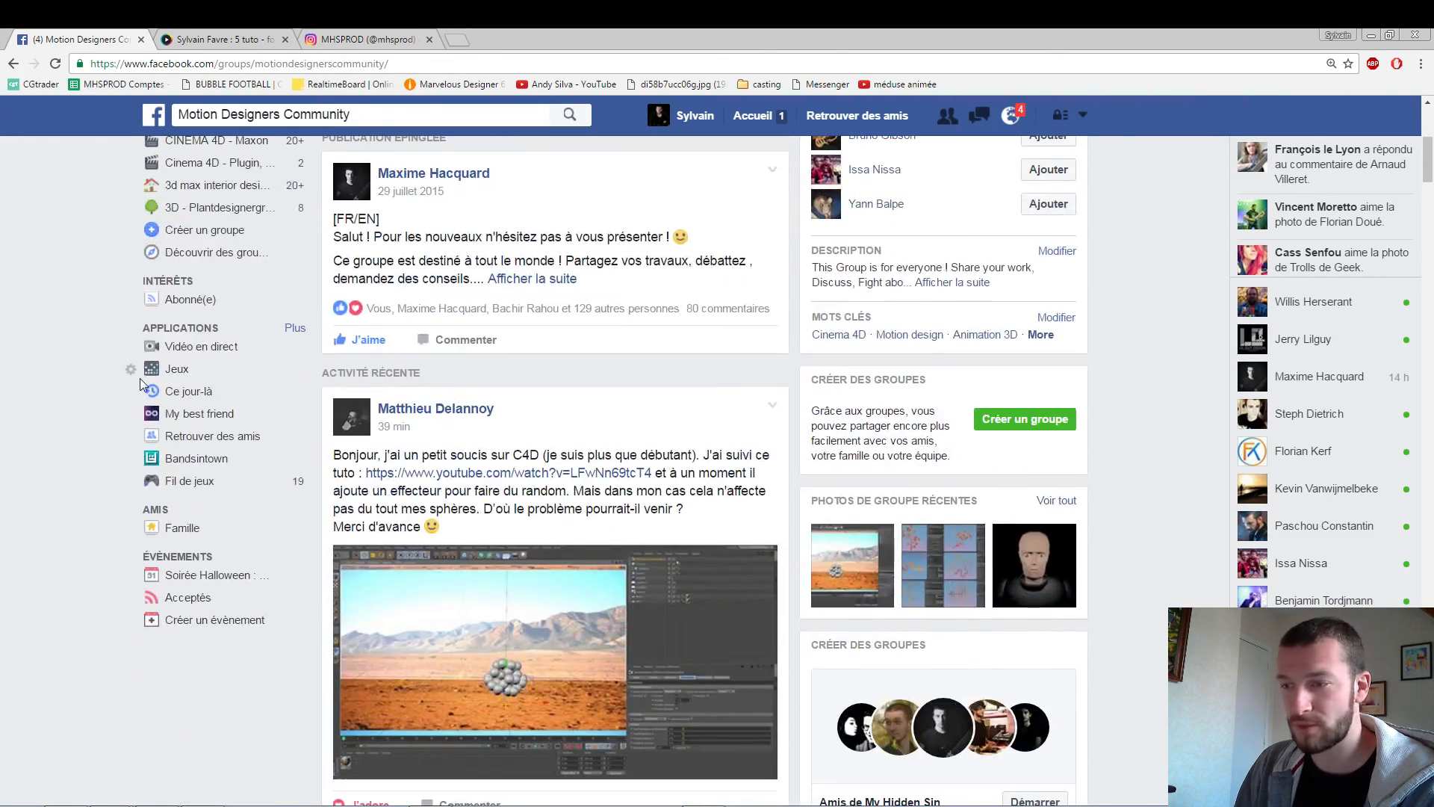
{"action": "scroll", "coordinate": [177, 378], "scroll_direction": "up", "scroll_amount": 3}
{"action": "left_click", "coordinate": [377, 38]}
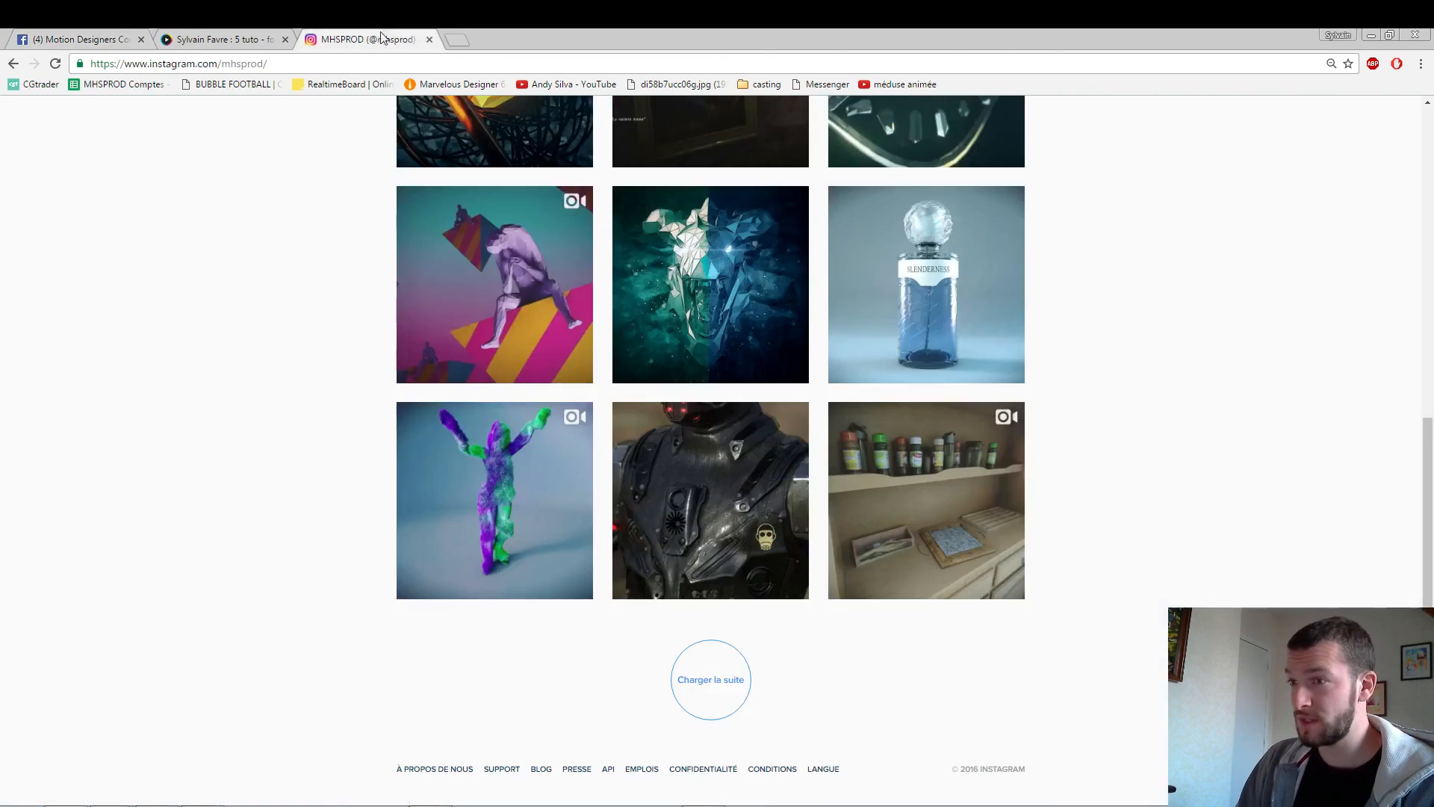
{"action": "scroll", "coordinate": [362, 489], "scroll_direction": "up", "scroll_amount": 8}
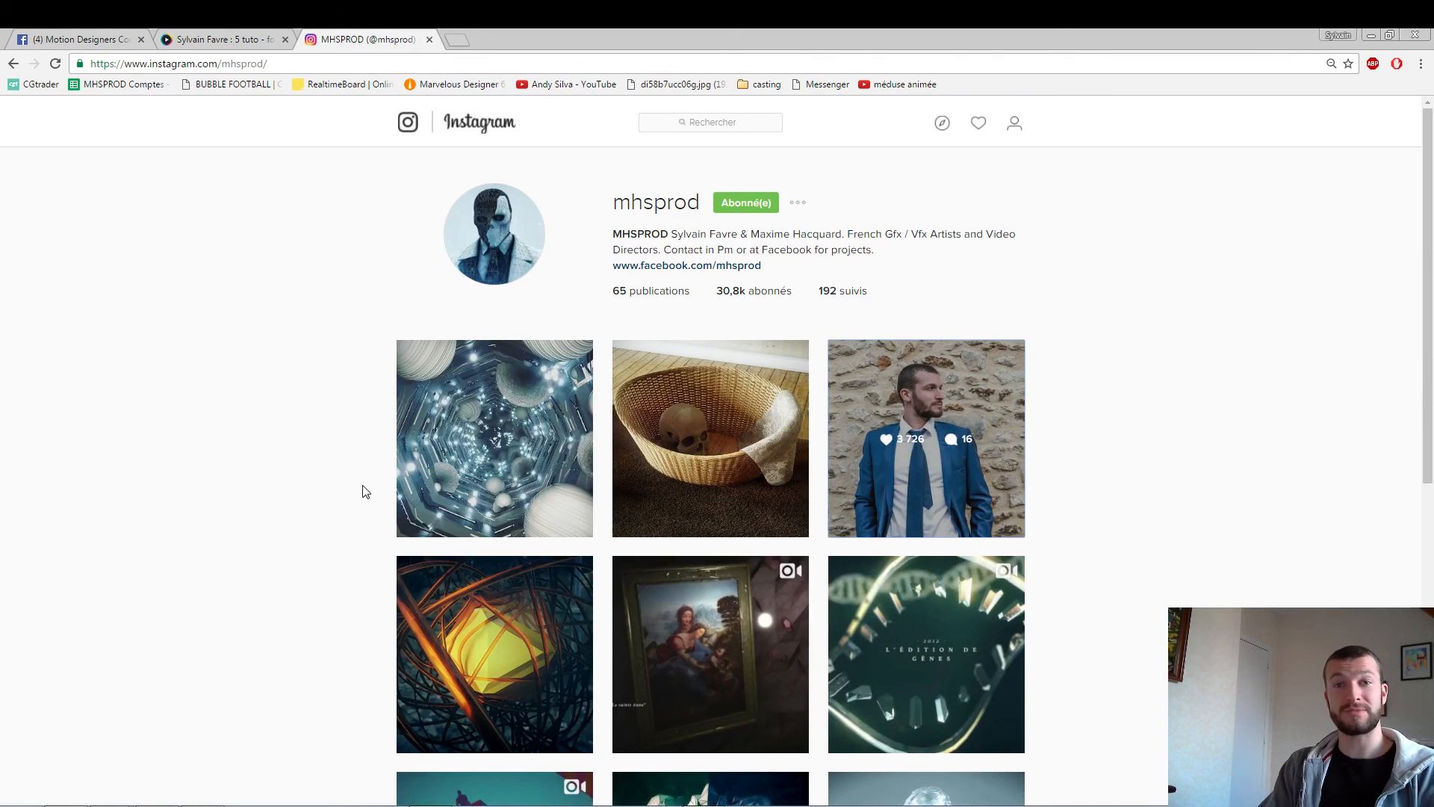